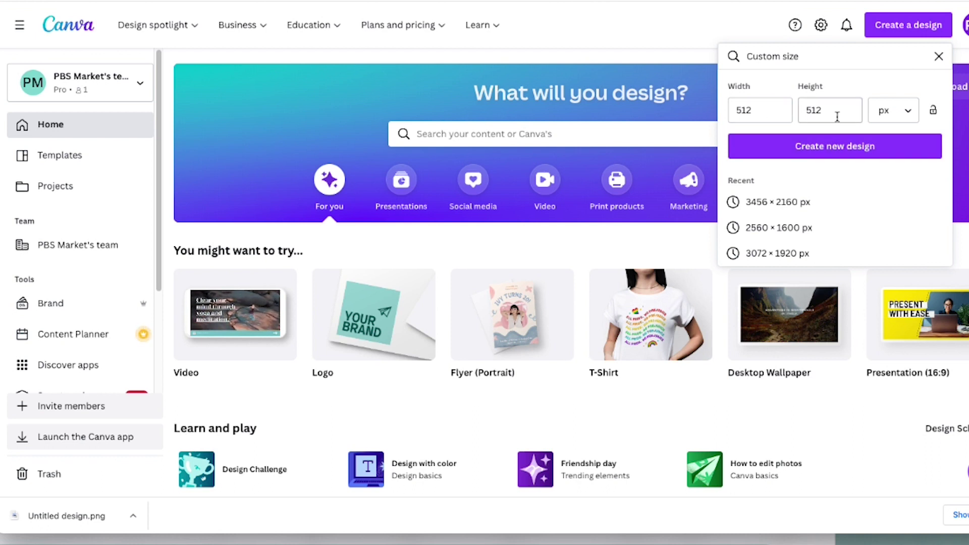
Step: Create a new 512 × 512 px design and copy the first pinned note on page 5 of the Desktop Wallpaper Idea File
left_click(804, 145)
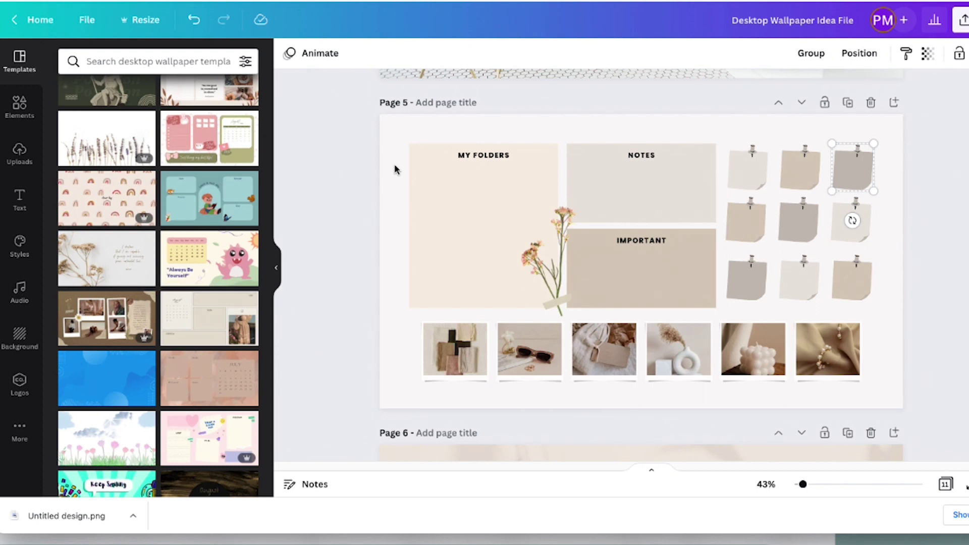
scroll(395, 169, "down", 1)
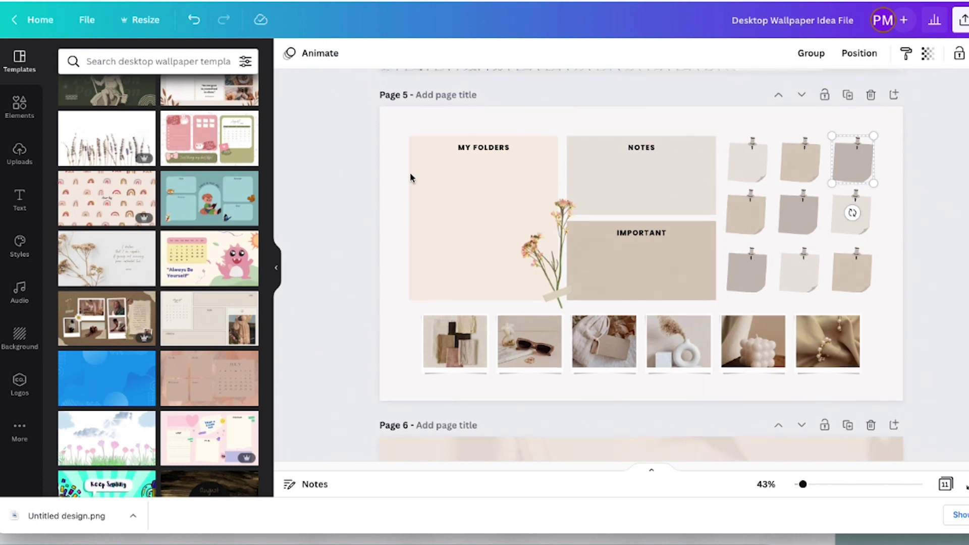
left_click(925, 182)
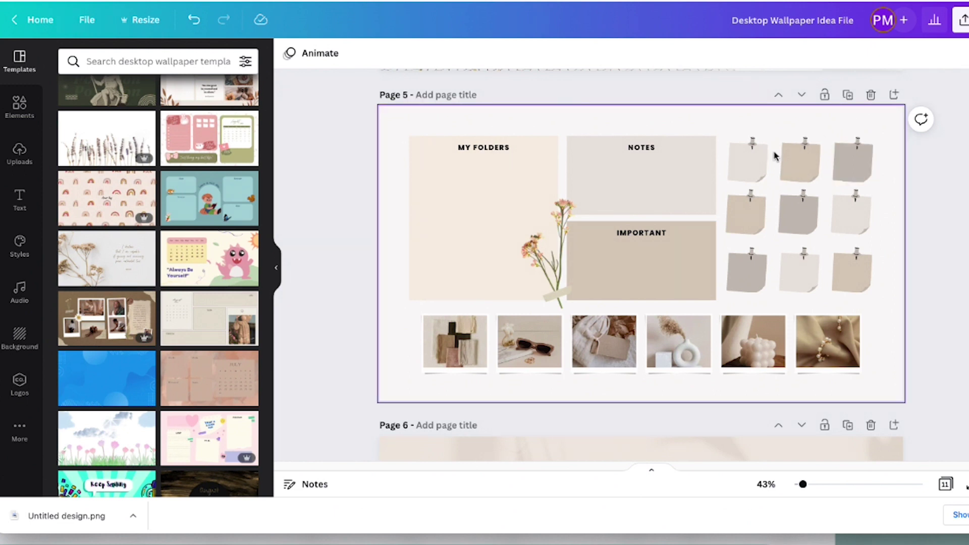
left_click_drag(725, 130, 769, 185)
right_click(760, 173)
left_click(774, 187)
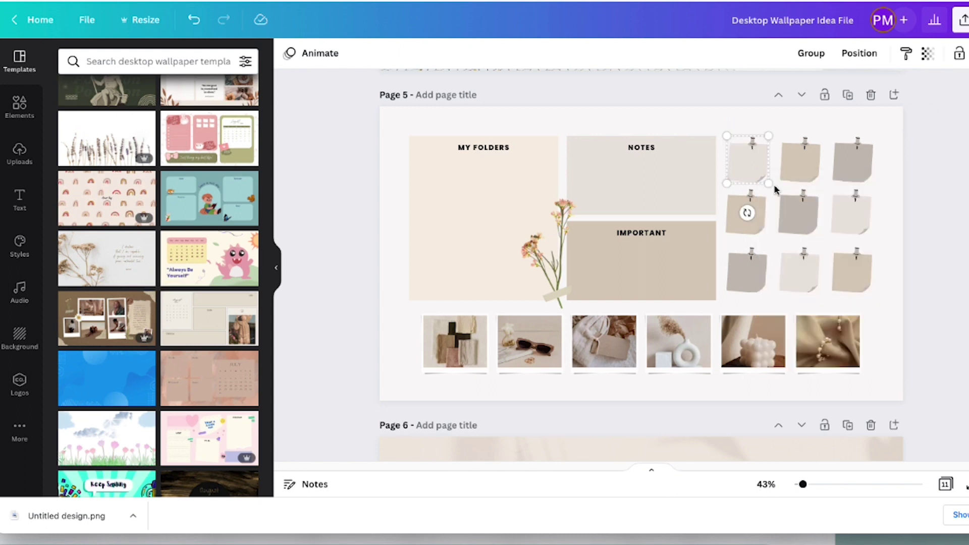
Step: Paste the pinned note into the blank 512 × 512 px design, enlarge it to the full page height and centre it
key("ctrl+Tab")
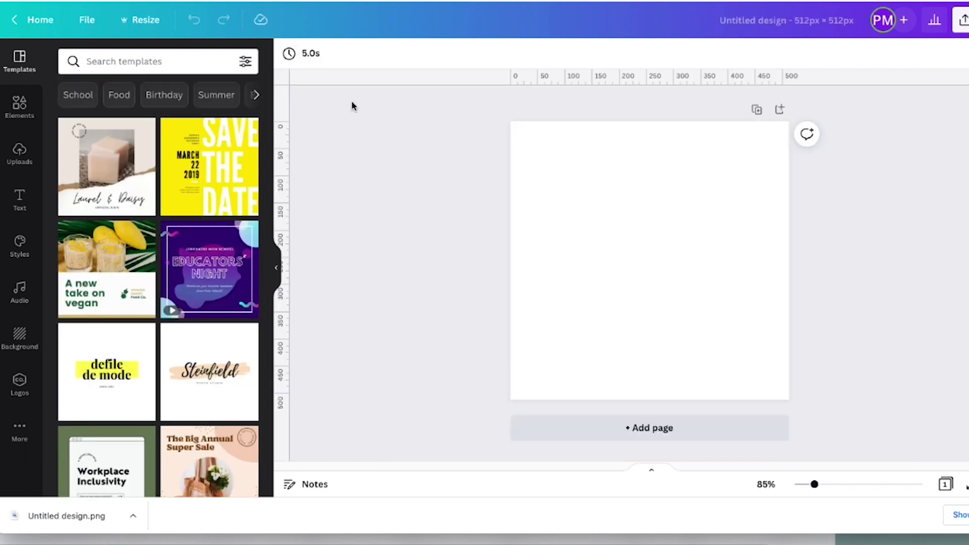
right_click(600, 190)
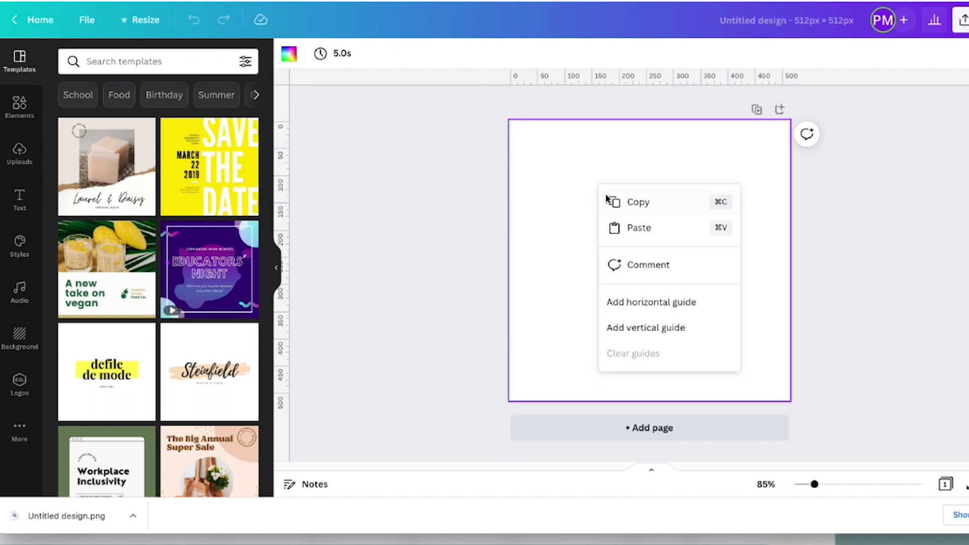
left_click(622, 228)
left_click_drag(593, 216, 780, 381)
left_click_drag(686, 342, 703, 344)
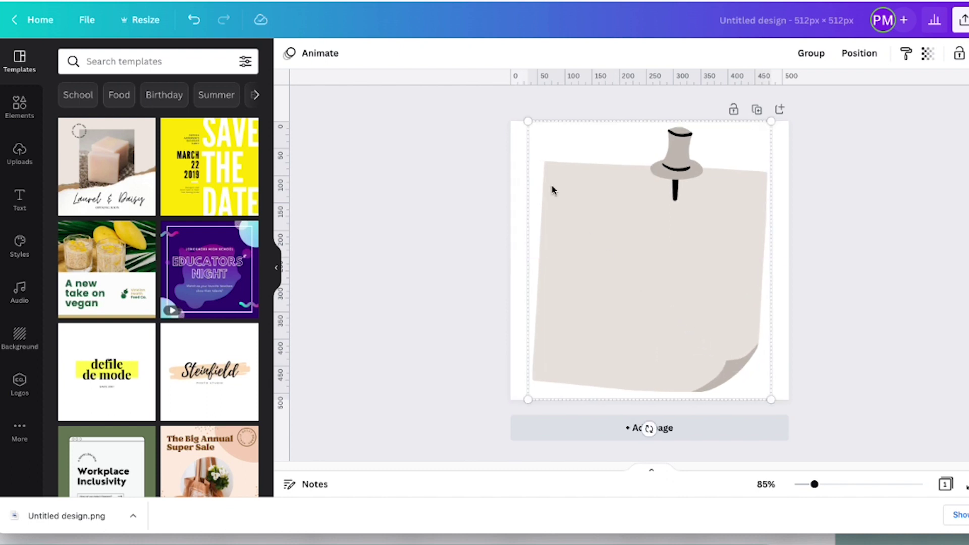
left_click(868, 218)
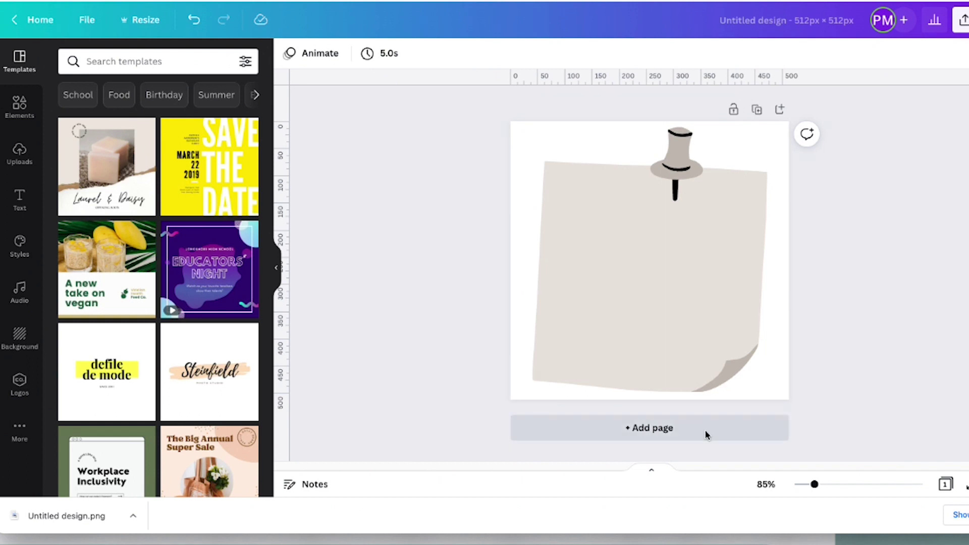
Step: Add a second page and place the uploaded portrait of the woman in the green sweater on it
left_click(626, 432)
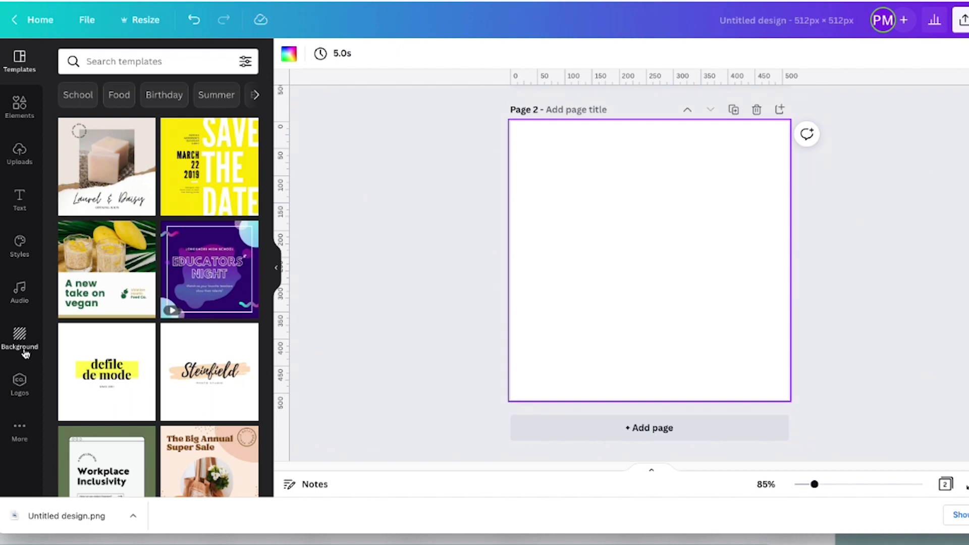
left_click(21, 154)
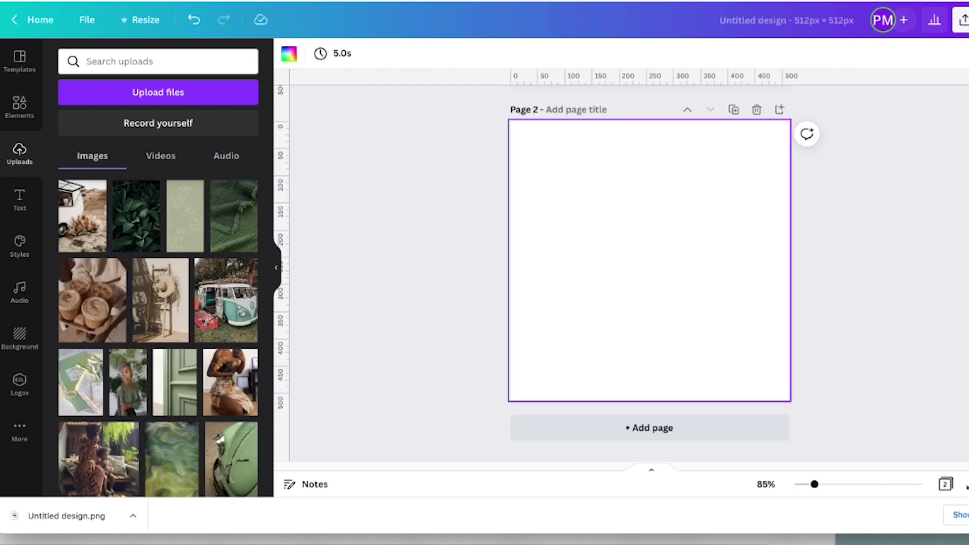
scroll(168, 401, "down", 1)
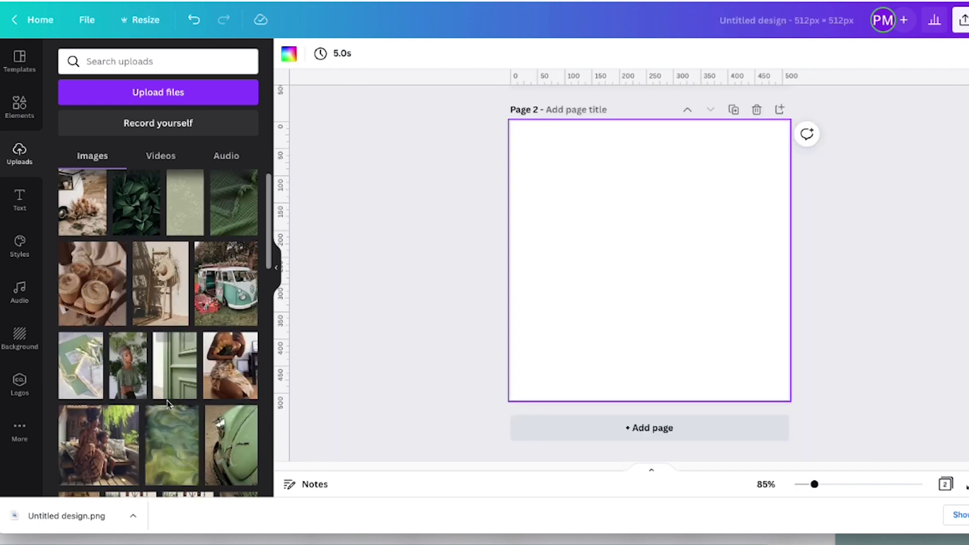
left_click(135, 381)
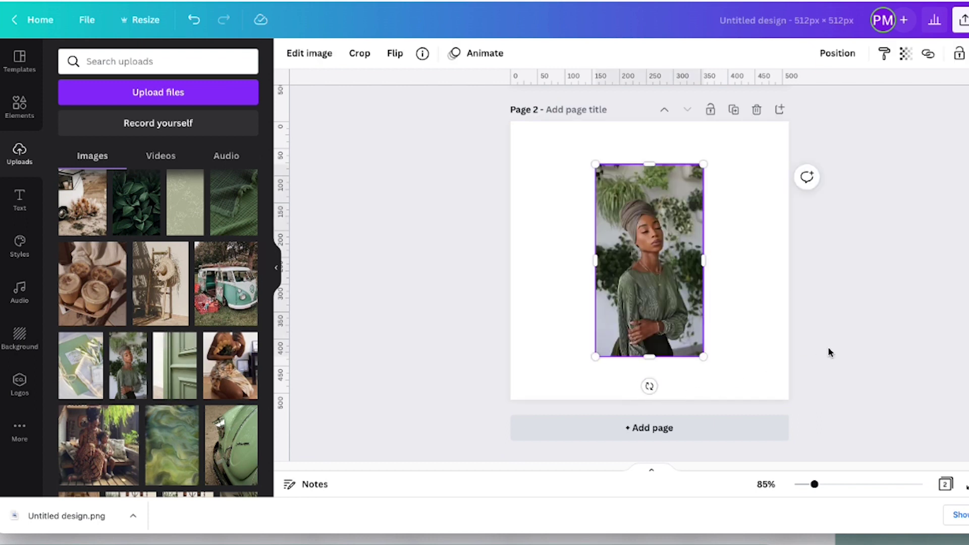
Step: Duplicate page 1 with the pinned note
scroll(840, 353, "up", 2)
scroll(840, 353, "up", 3)
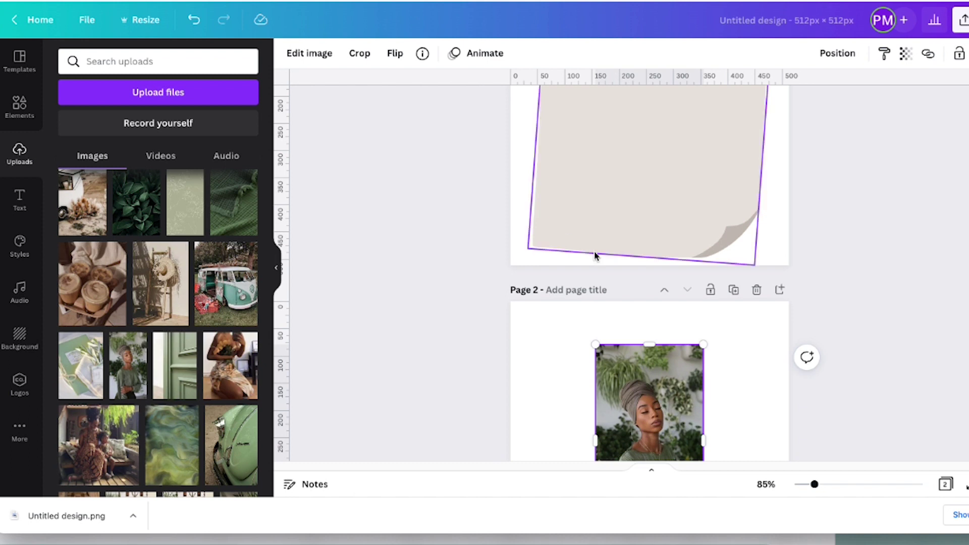
scroll(891, 291, "up", 2)
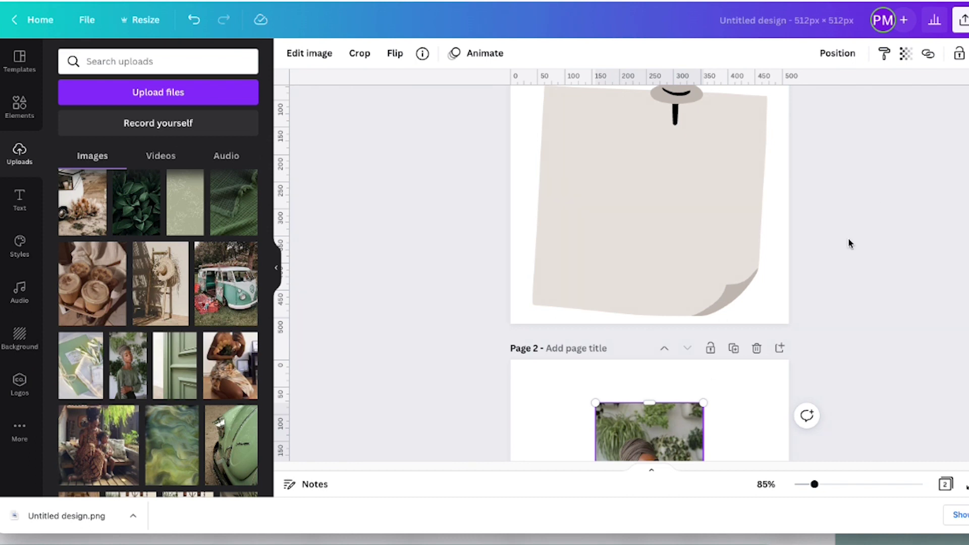
scroll(868, 238, "up", 3)
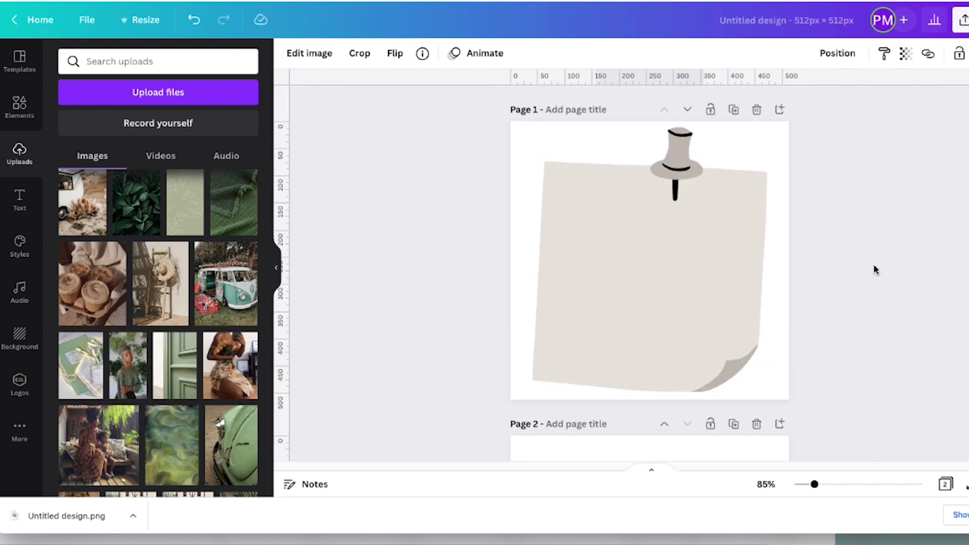
left_click(731, 111)
Step: Move the portrait from page 3 onto the lower-left corner of the note on page 2 and shrink it to a small thumbnail
scroll(807, 363, "down", 3)
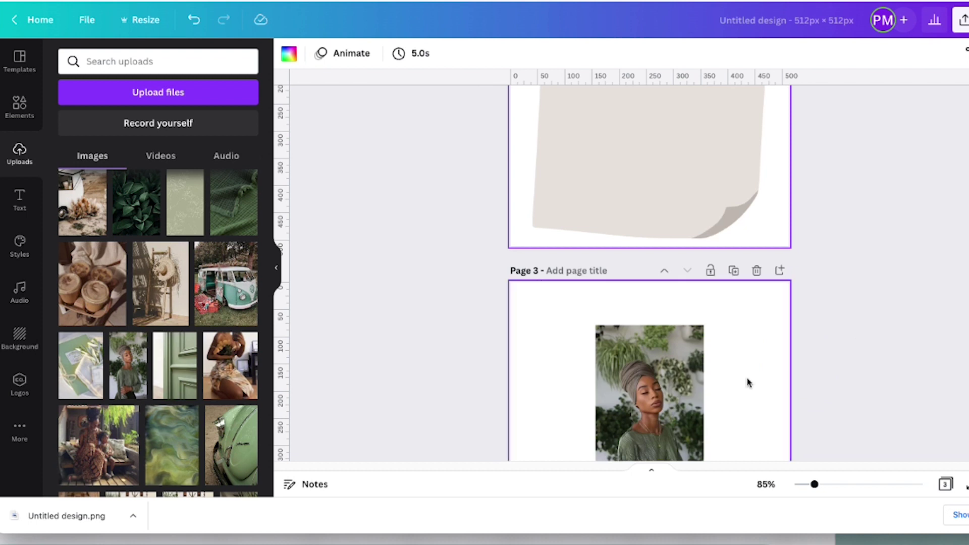
left_click_drag(671, 380, 593, 157)
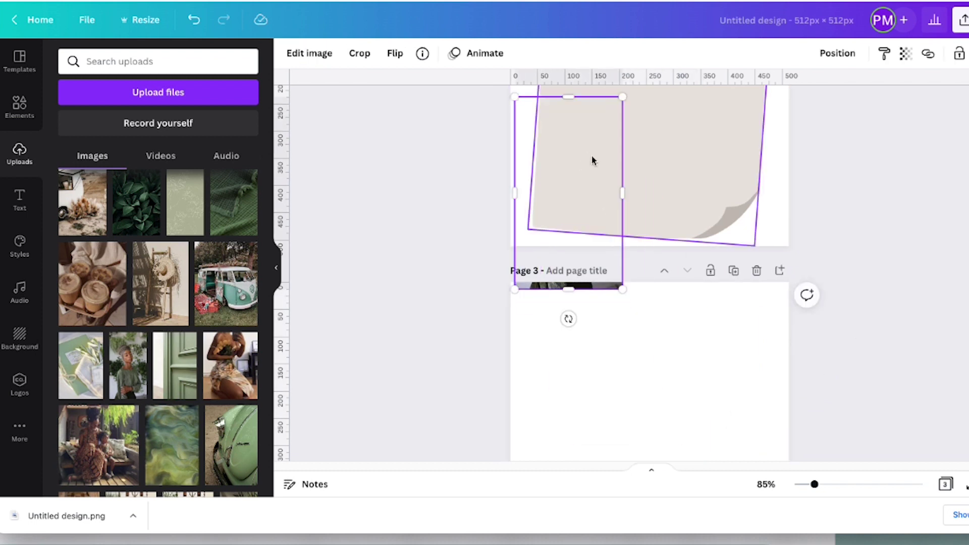
left_click_drag(623, 95, 561, 184)
Step: Apply the portrait's colors to page 2 so the note and background take on its palette
right_click(559, 183)
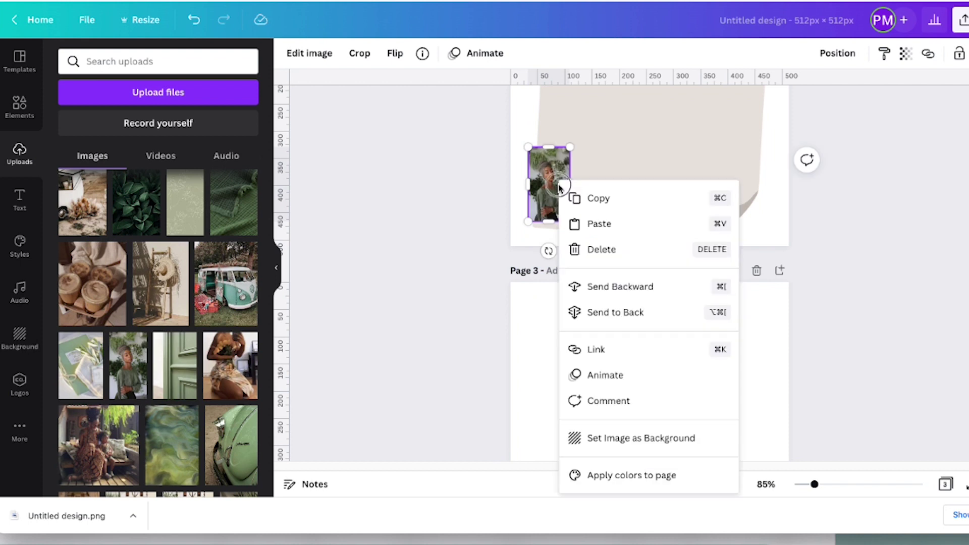
left_click(634, 484)
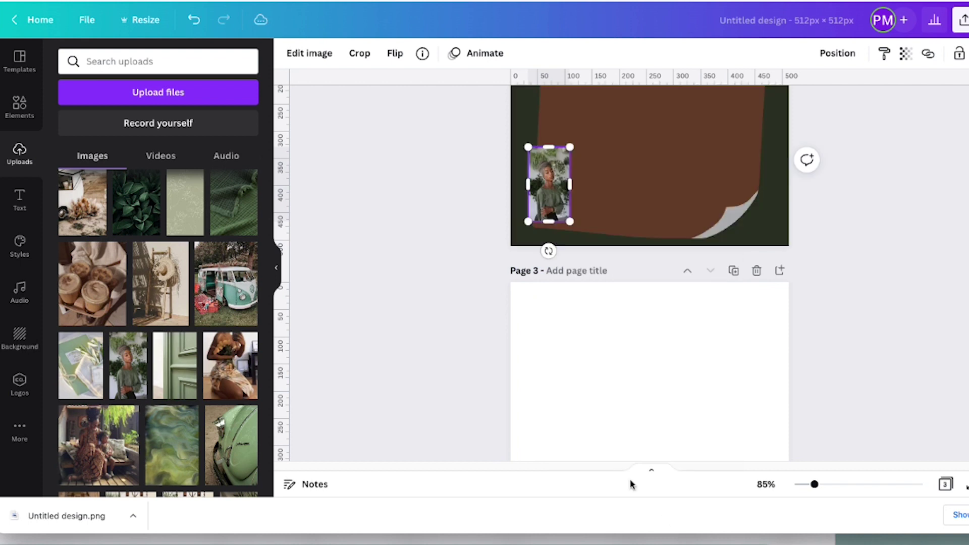
scroll(870, 331, "up", 4)
scroll(896, 315, "down", 1)
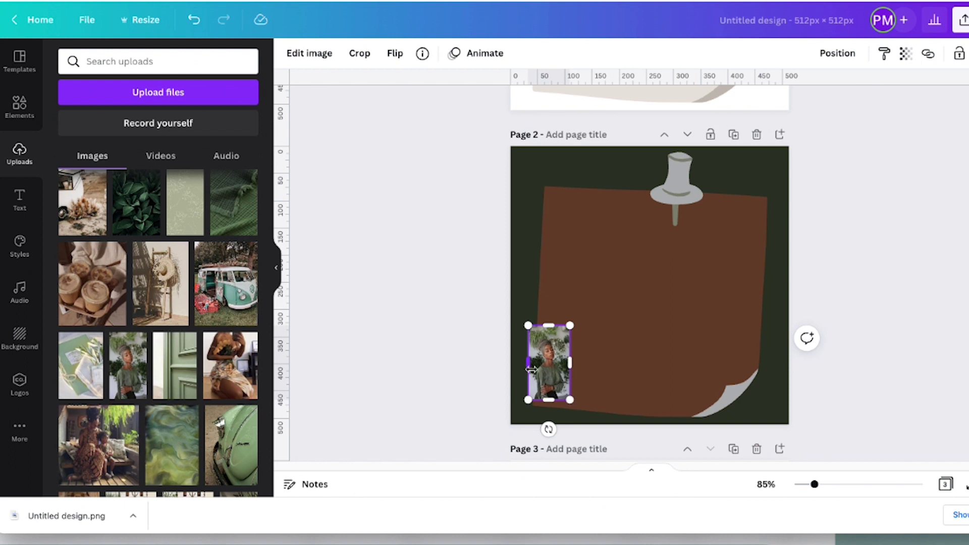
right_click(560, 373)
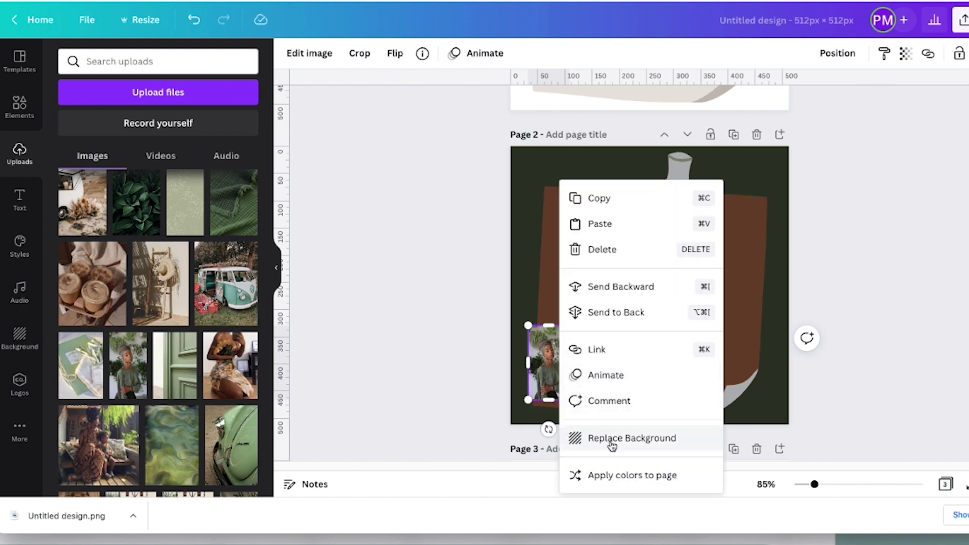
left_click(860, 205)
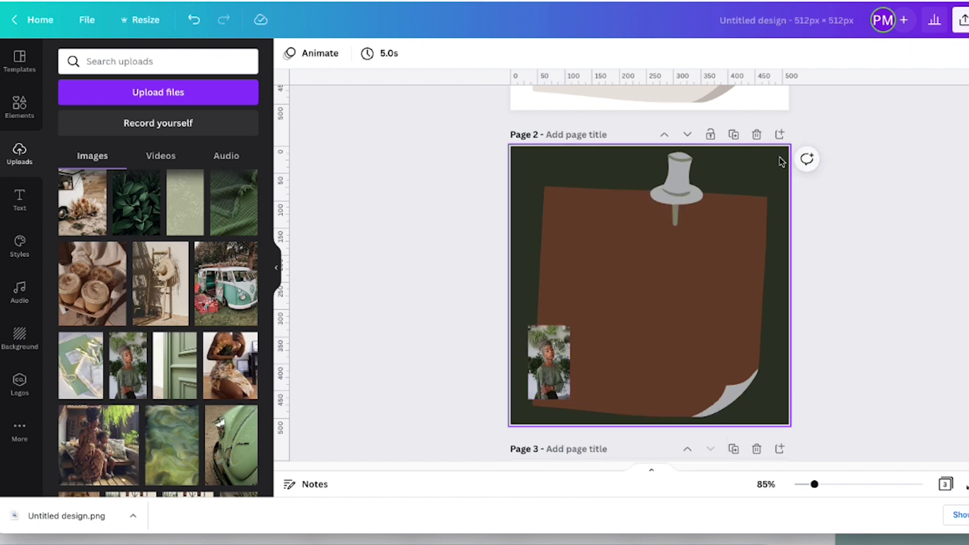
Step: Duplicate page 2 and reapply the portrait's colors on the copy until it has a terracotta note on a grey background
left_click(733, 134)
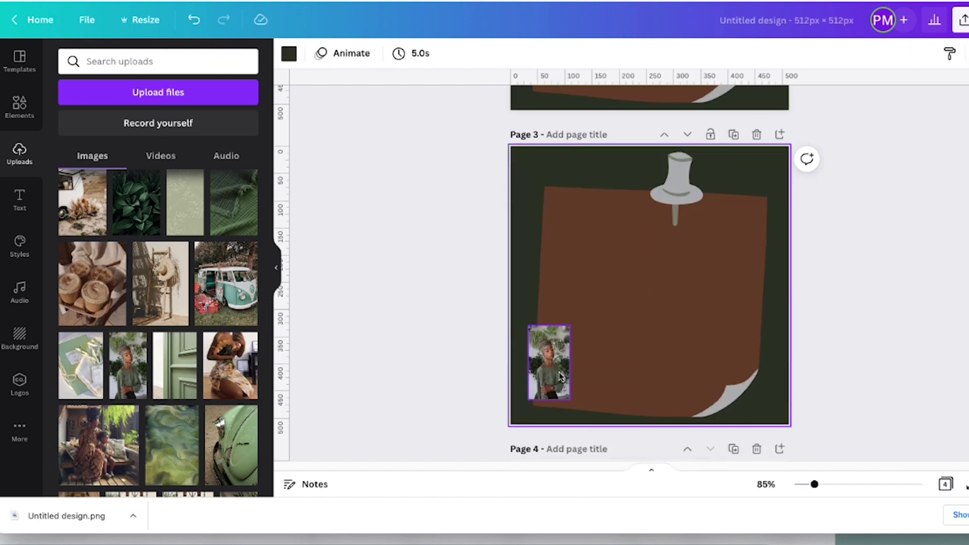
right_click(555, 363)
left_click(592, 475)
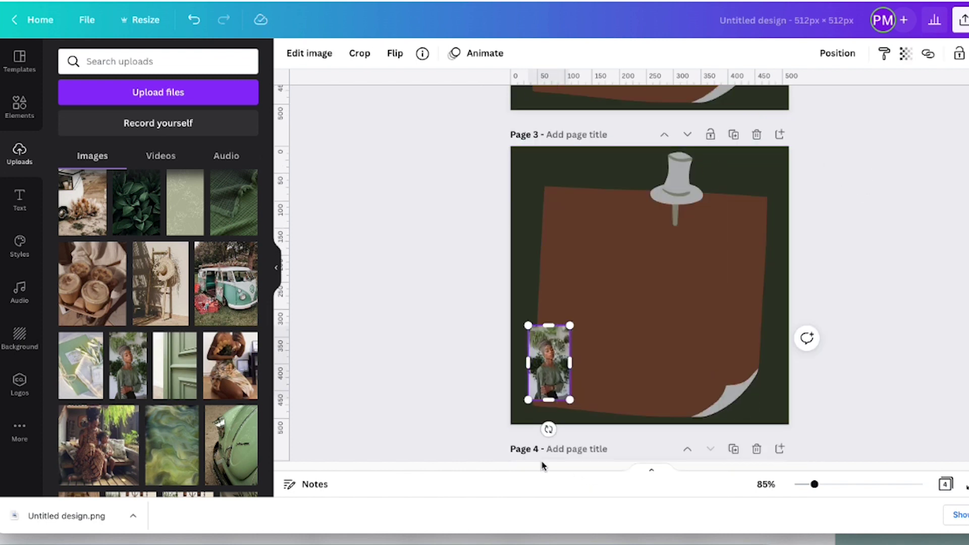
right_click(549, 375)
left_click(580, 474)
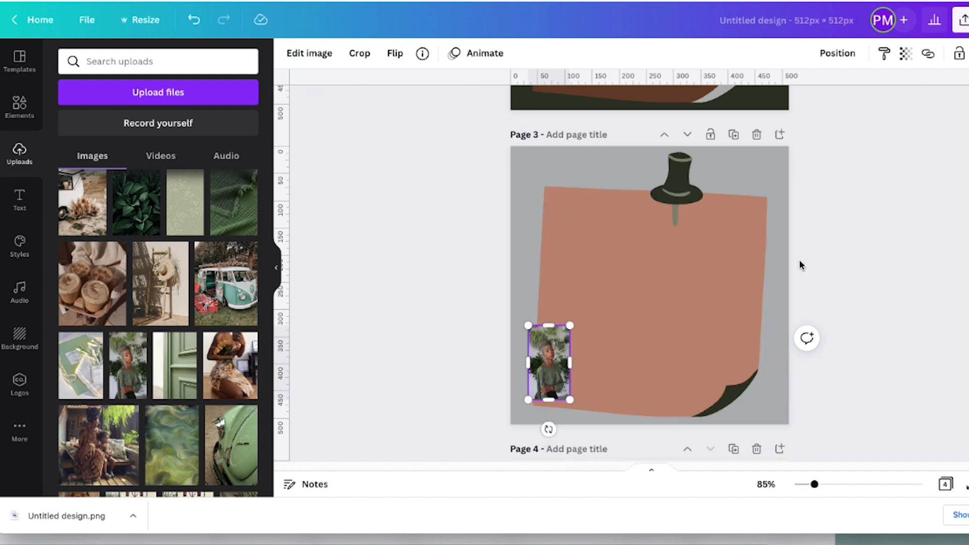
Step: Compare the recolored pages and duplicate page 3
scroll(660, 262, "down", 3)
scroll(659, 260, "up", 3)
scroll(660, 259, "down", 2)
scroll(660, 259, "up", 3)
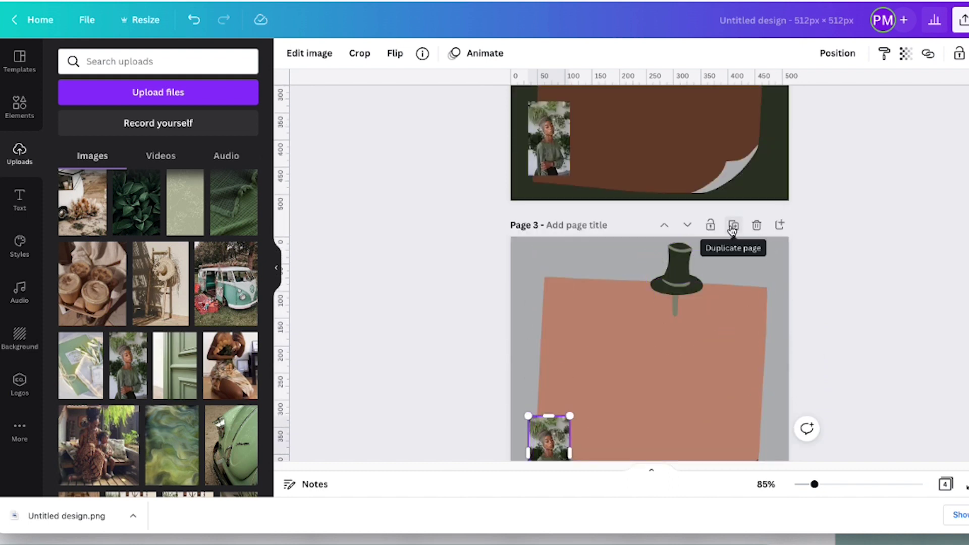
left_click(734, 225)
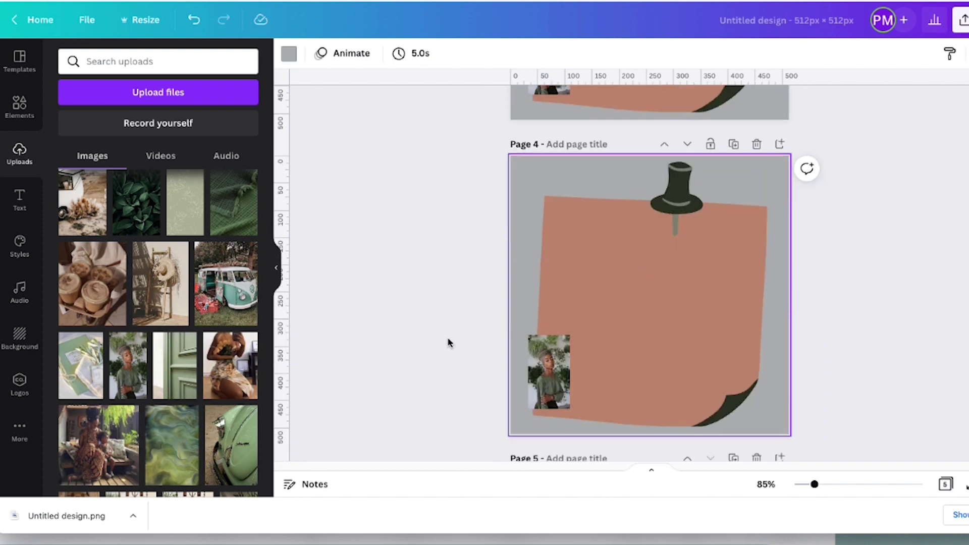
Step: Replace the portrait on page 4 with the uploaded photo of the woman holding flowers, shrunk into the page's lower-left corner
left_click(541, 378)
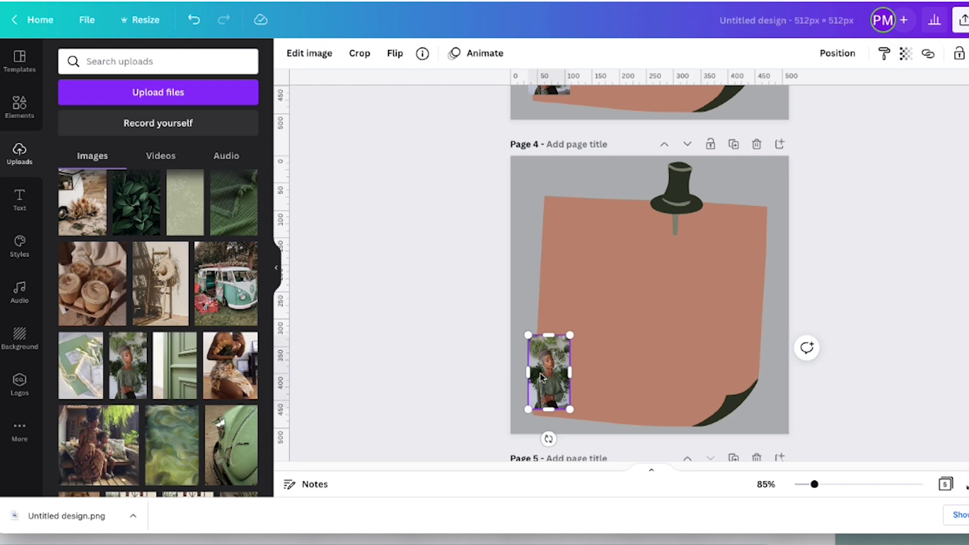
key("Delete")
left_click(227, 364)
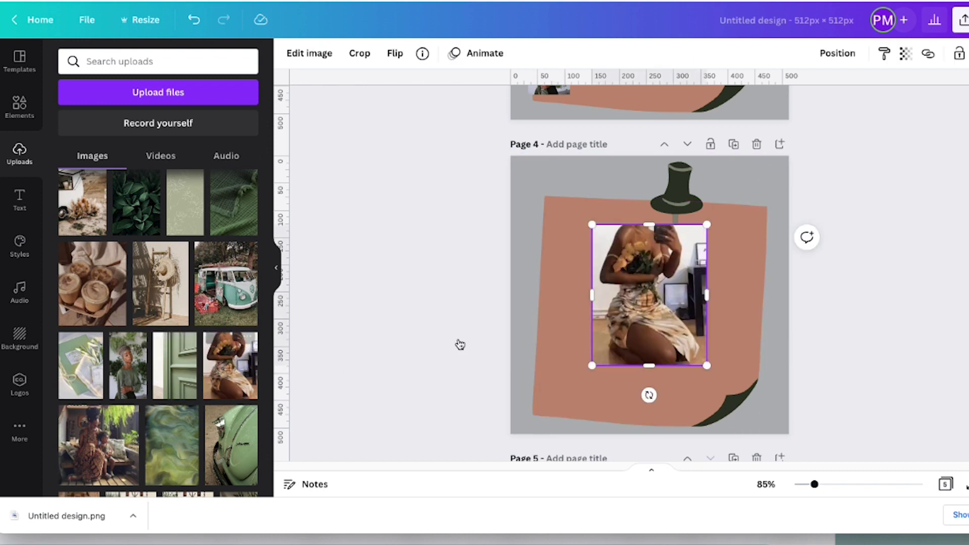
left_click_drag(707, 224, 542, 387)
Step: Apply the flower photo's colors to page 4 and compare it with the neighbouring pages
right_click(532, 406)
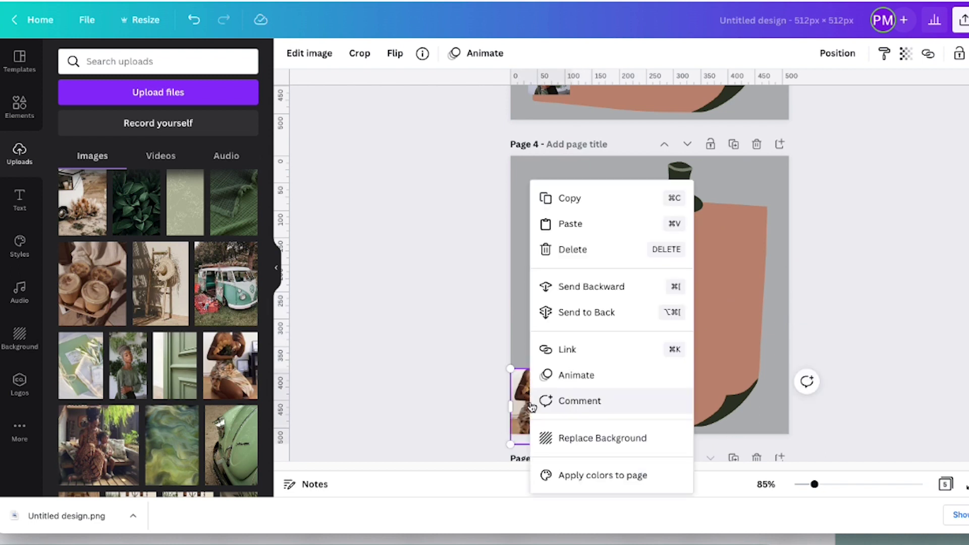
left_click(623, 476)
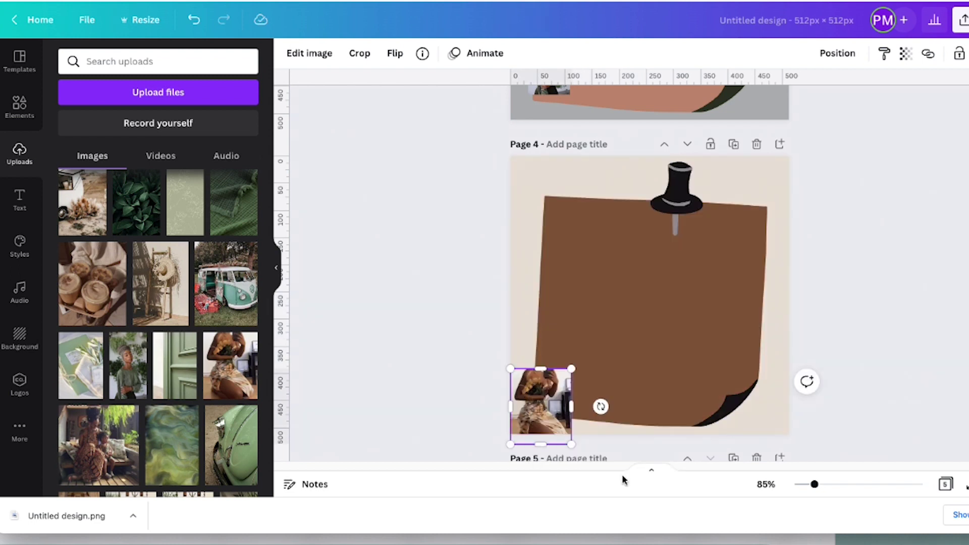
scroll(650, 273, "up", 3)
scroll(649, 273, "down", 4)
scroll(649, 272, "up", 3)
scroll(536, 378, "down", 4)
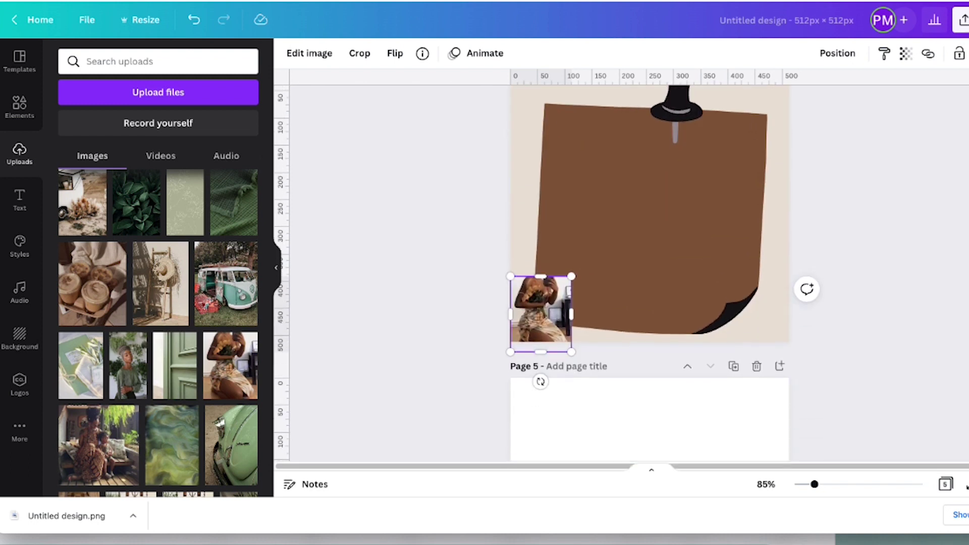
Step: Reapply the flower photo's colors to page 4 until it has a cream note on a brown background
left_click(458, 287)
left_click(538, 305)
right_click(538, 305)
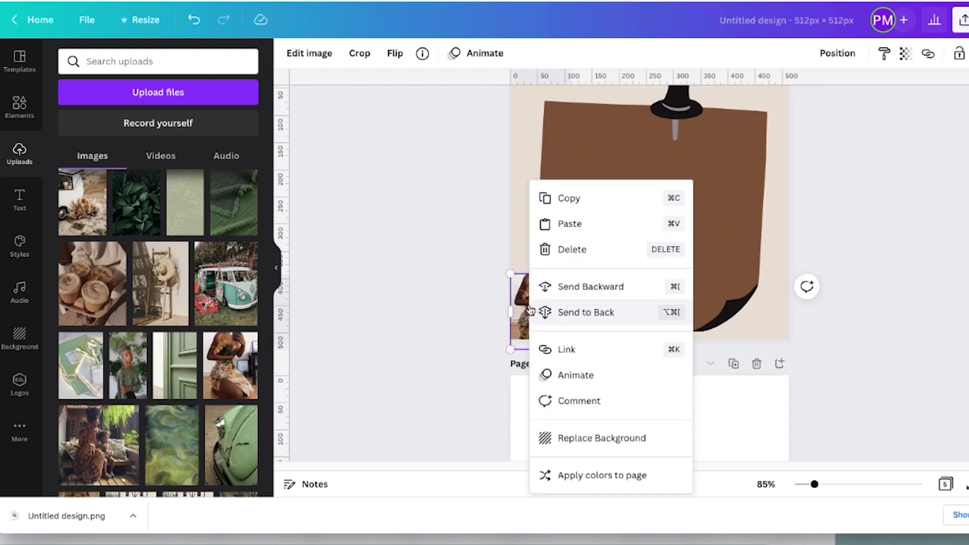
left_click(570, 473)
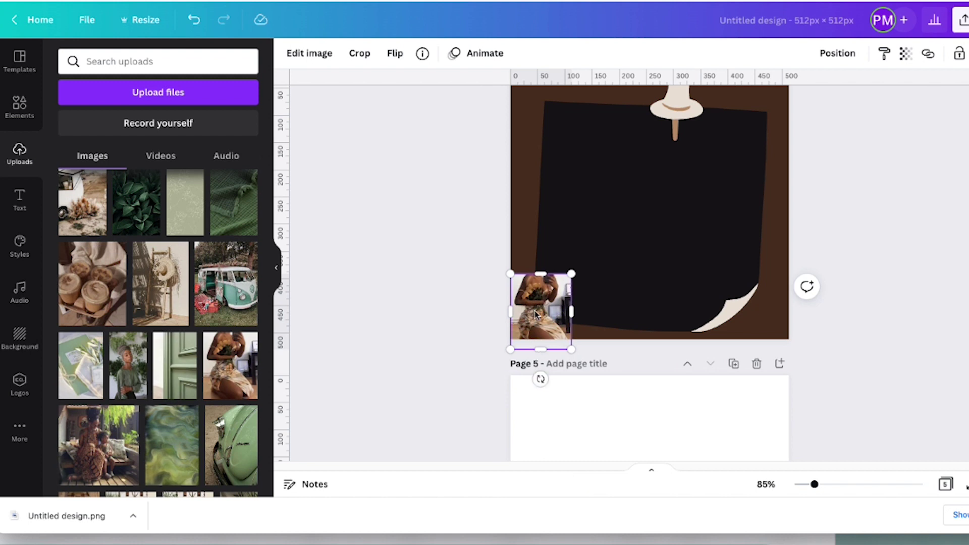
right_click(537, 309)
left_click(575, 480)
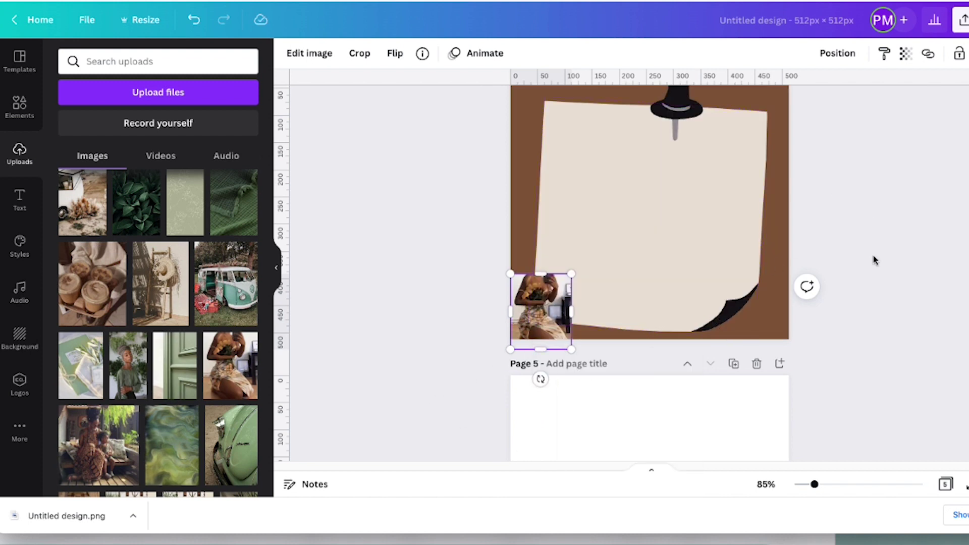
Step: Duplicate page 4 and delete the flower photo from the copy
scroll(868, 247, "up", 2)
left_click(733, 165)
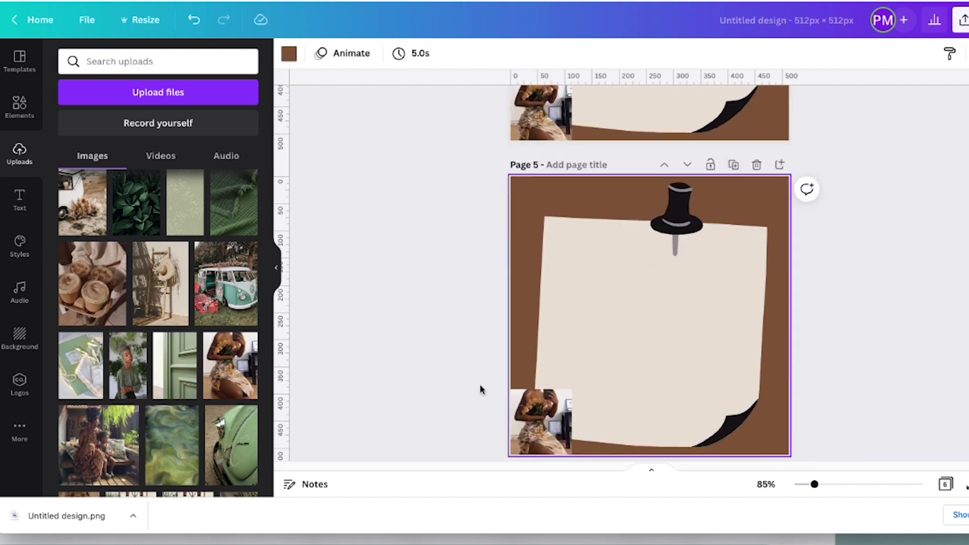
left_click(545, 430)
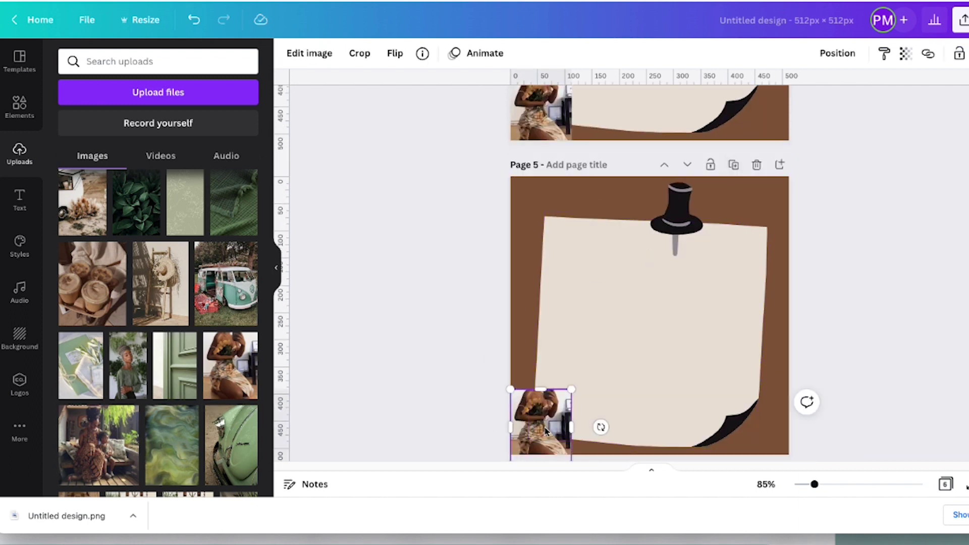
key("Delete")
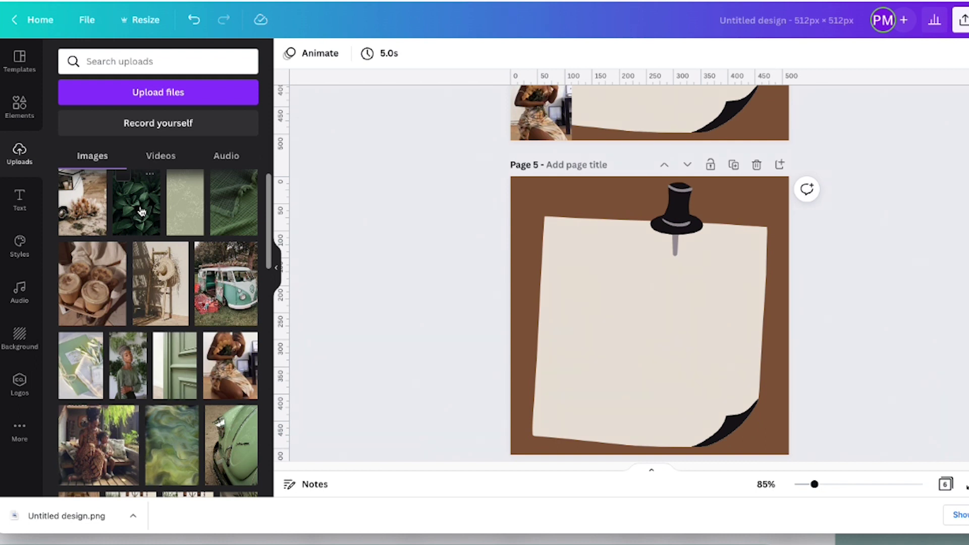
Step: Place the uploaded green camper van photo in the lower-left part of page 5 and apply its colors to the page
left_click(222, 298)
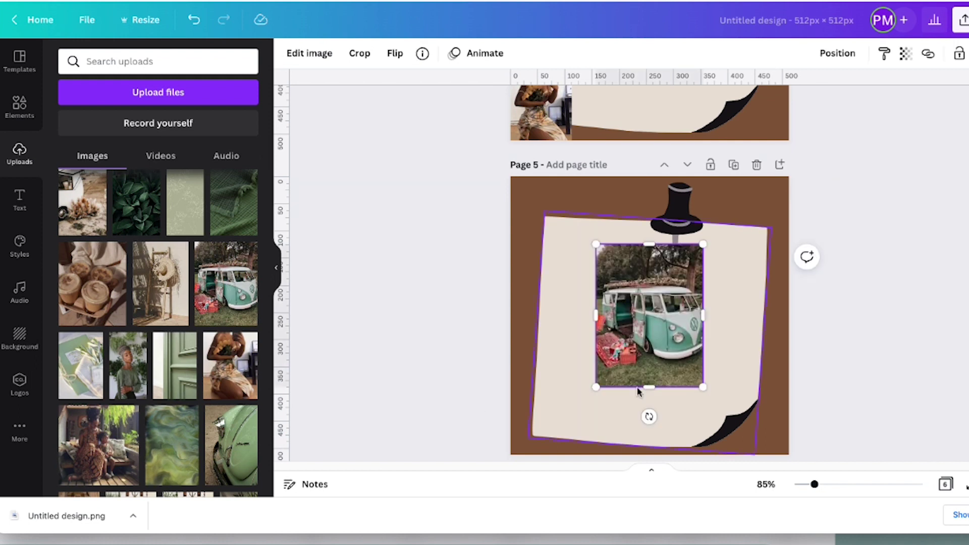
left_click_drag(650, 325, 584, 381)
right_click(585, 381)
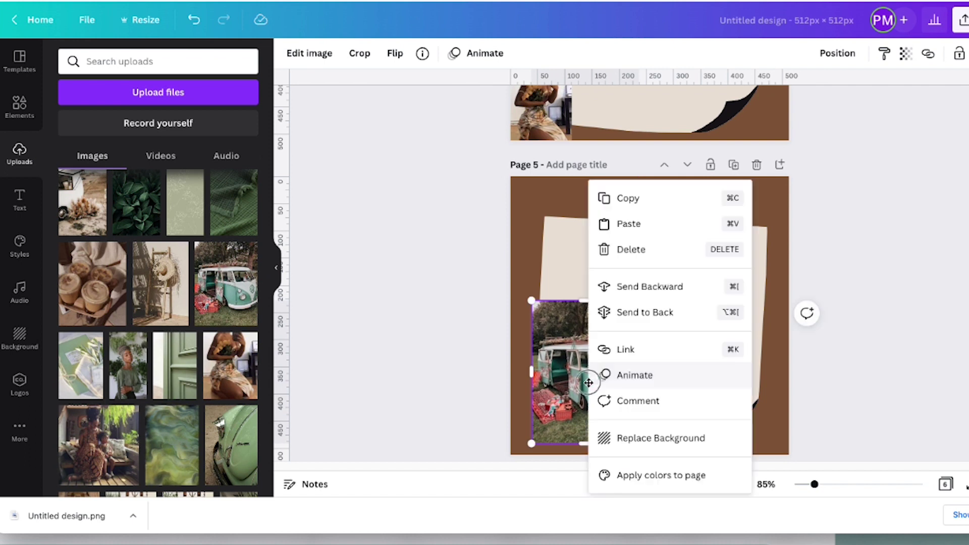
left_click(620, 477)
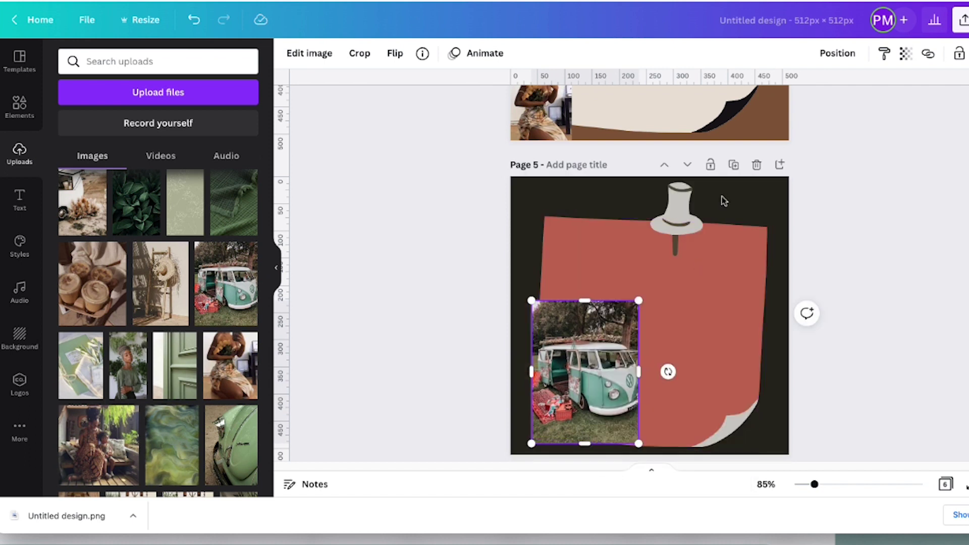
Step: Duplicate page 5 and reapply the van photo's colors to the copy until it has a light gray note on a teal background
left_click(733, 164)
right_click(563, 374)
left_click(597, 484)
right_click(560, 392)
left_click(595, 480)
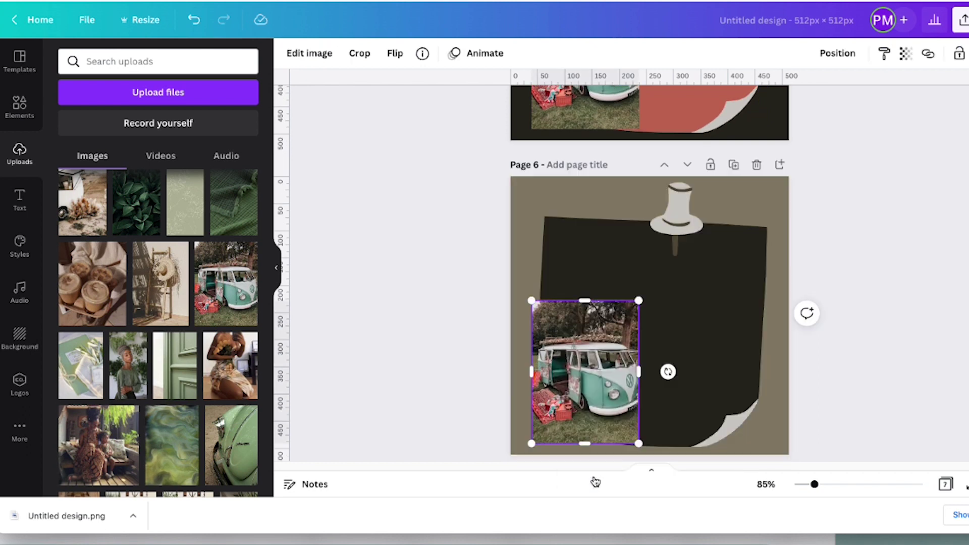
right_click(574, 421)
left_click(598, 477)
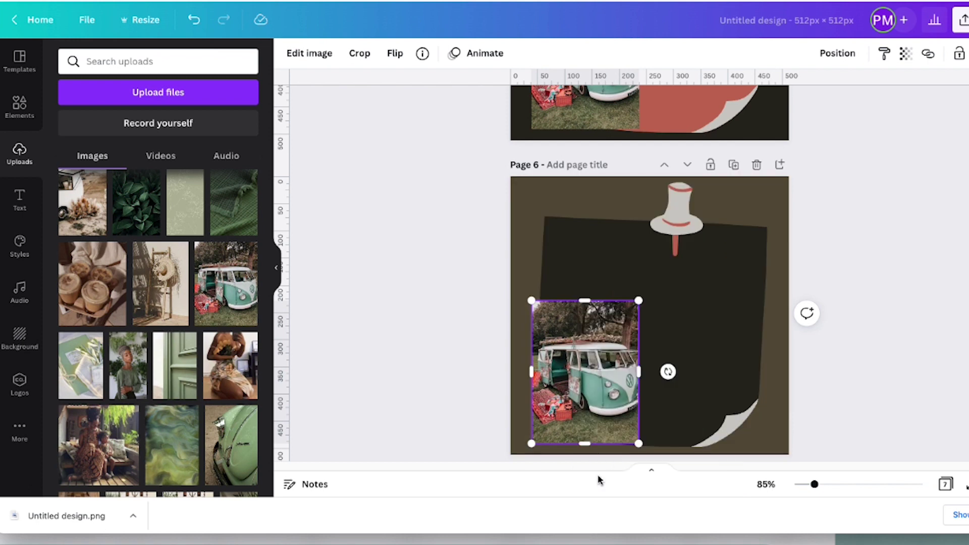
right_click(598, 429)
left_click(641, 474)
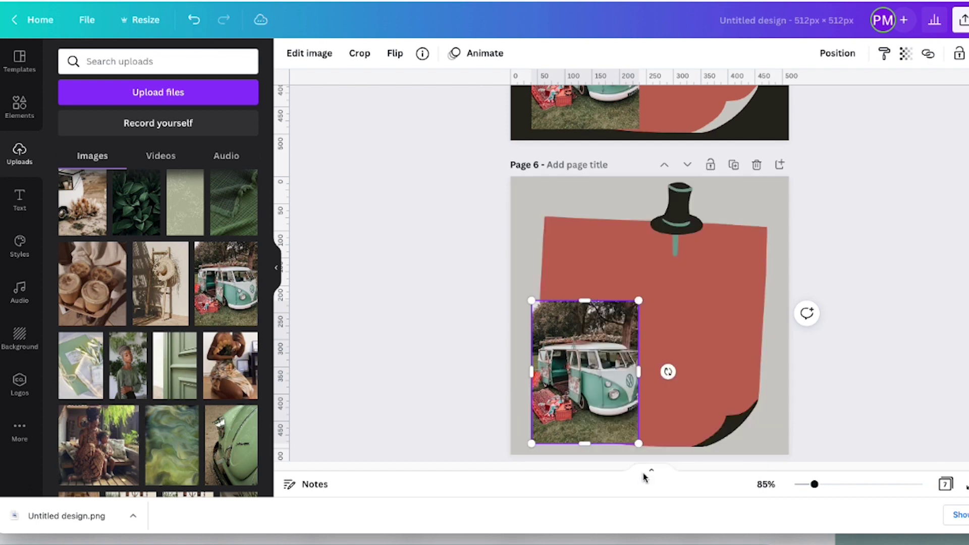
right_click(565, 343)
left_click(602, 478)
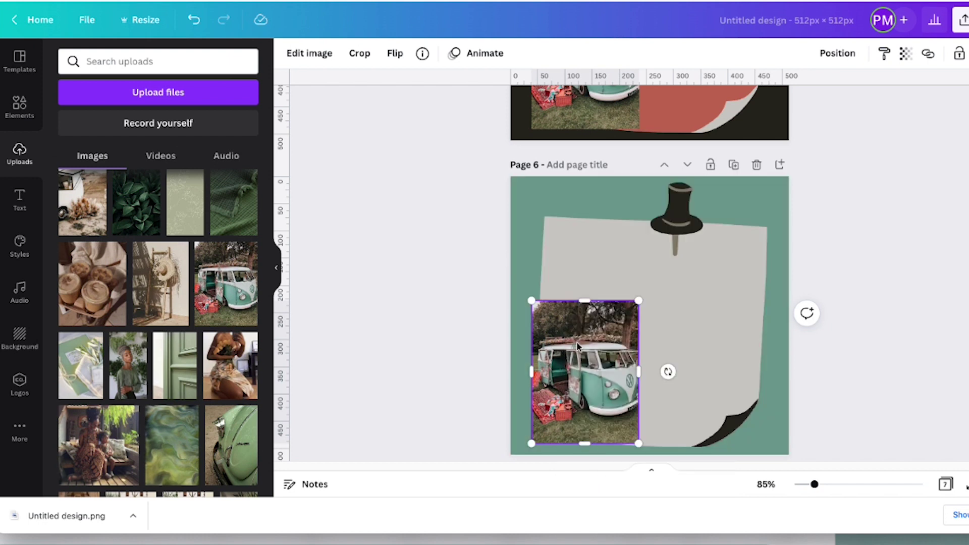
Step: Delete the van photo from page 6 and remove the blank page 7
key("Delete")
left_click(20, 338)
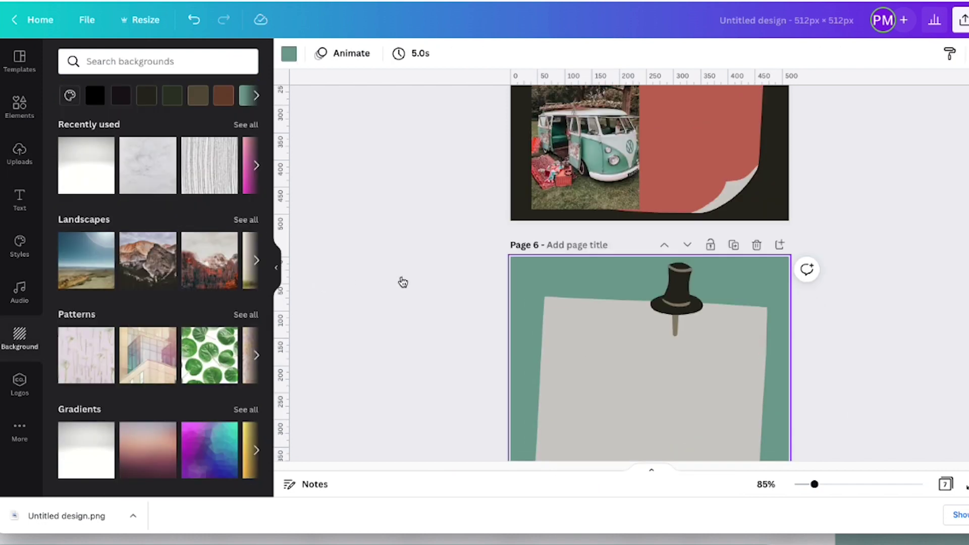
scroll(591, 333, "down", 5)
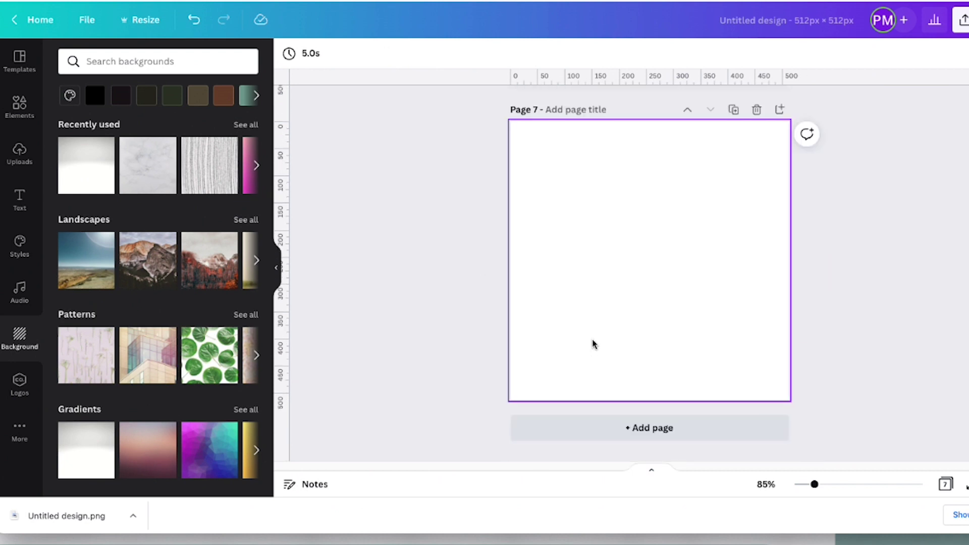
scroll(601, 333, "up", 3)
left_click(756, 279)
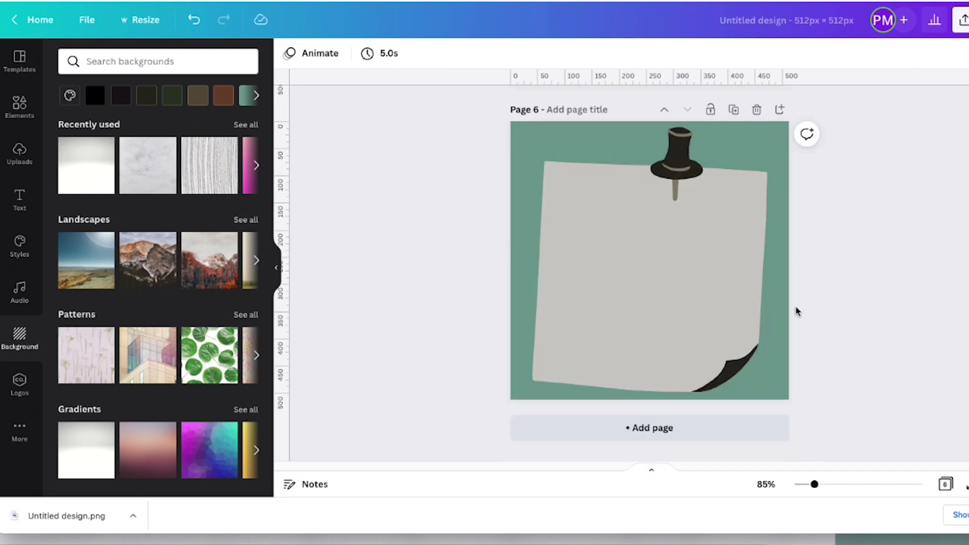
Step: Delete the palette photos from pages 5, 4, 3 and 2, leaving only the pinned notes
scroll(797, 311, "up", 4)
left_click(590, 266)
key("Delete")
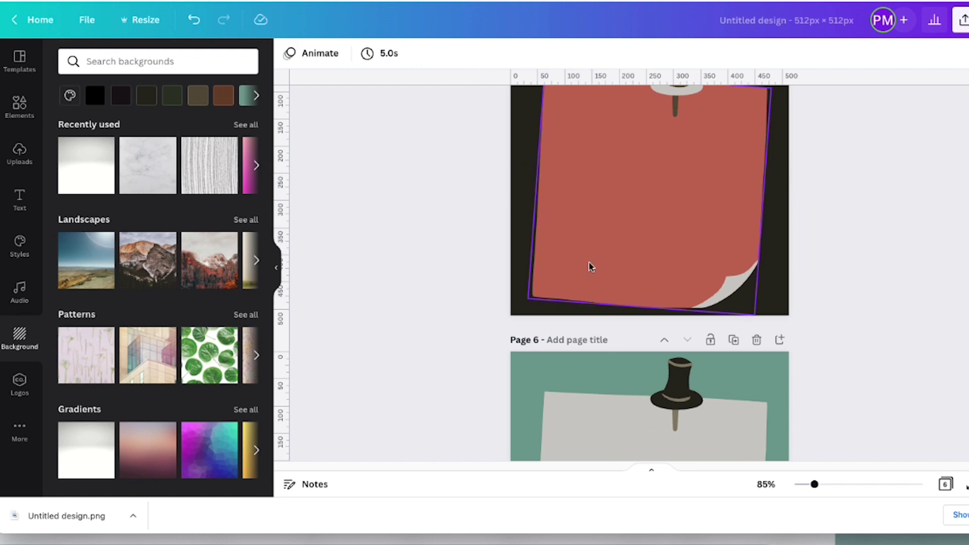
scroll(537, 346, "up", 6)
left_click(515, 363)
key("Delete")
scroll(470, 348, "up", 5)
left_click(562, 321)
key("Delete")
scroll(480, 346, "up", 5)
left_click(555, 277)
key("Delete")
Step: Review the pinned-note color variations on all six pages
scroll(510, 333, "up", 5)
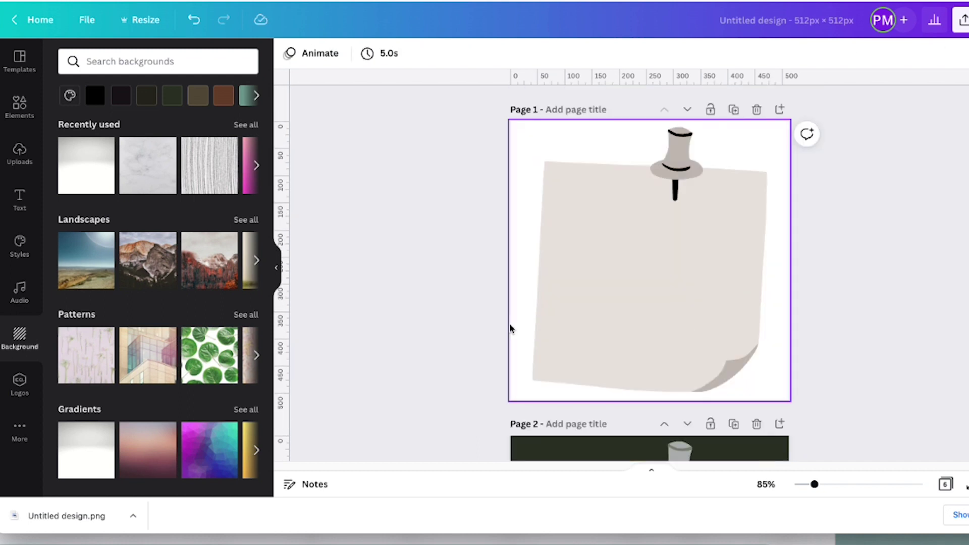
scroll(510, 329, "down", 5)
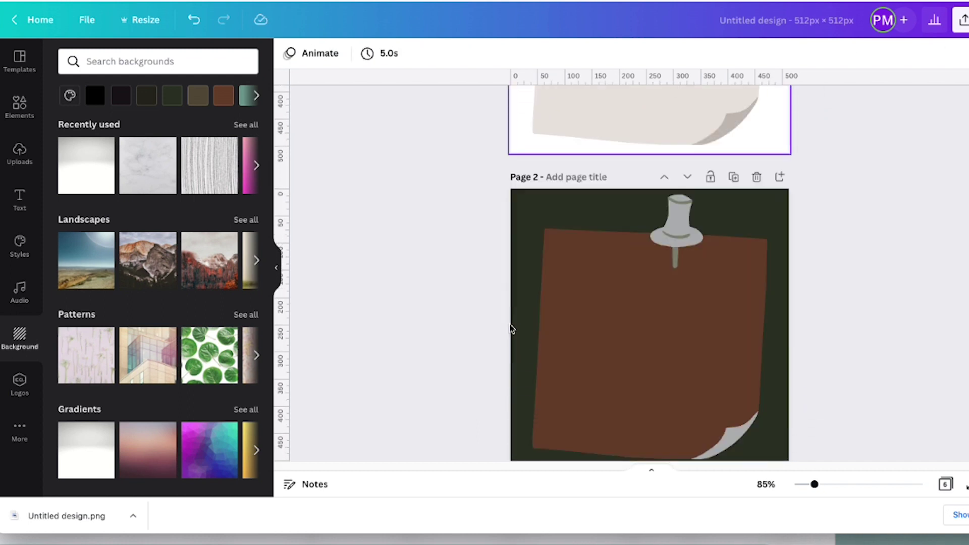
scroll(511, 328, "down", 8)
scroll(511, 328, "down", 12)
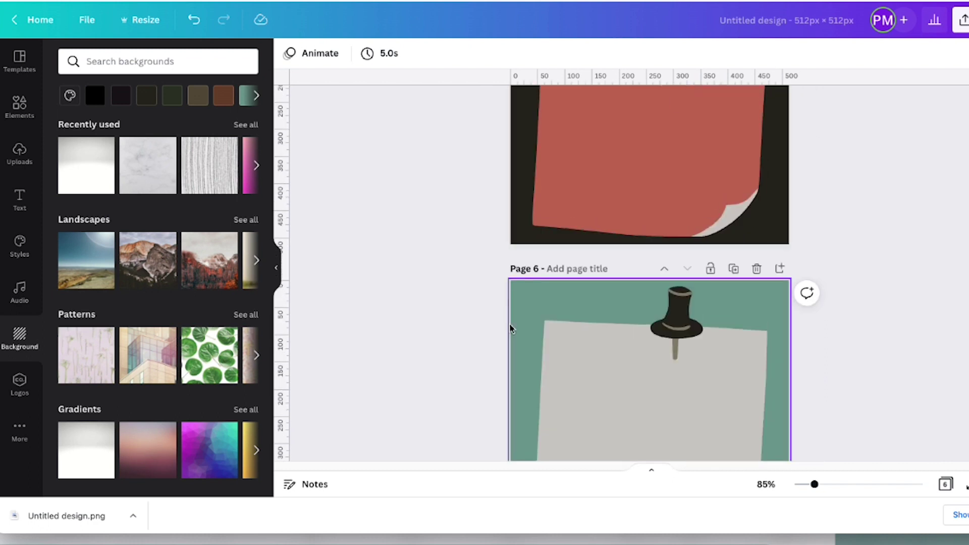
scroll(511, 328, "down", 3)
scroll(511, 329, "up", 8)
scroll(511, 328, "up", 15)
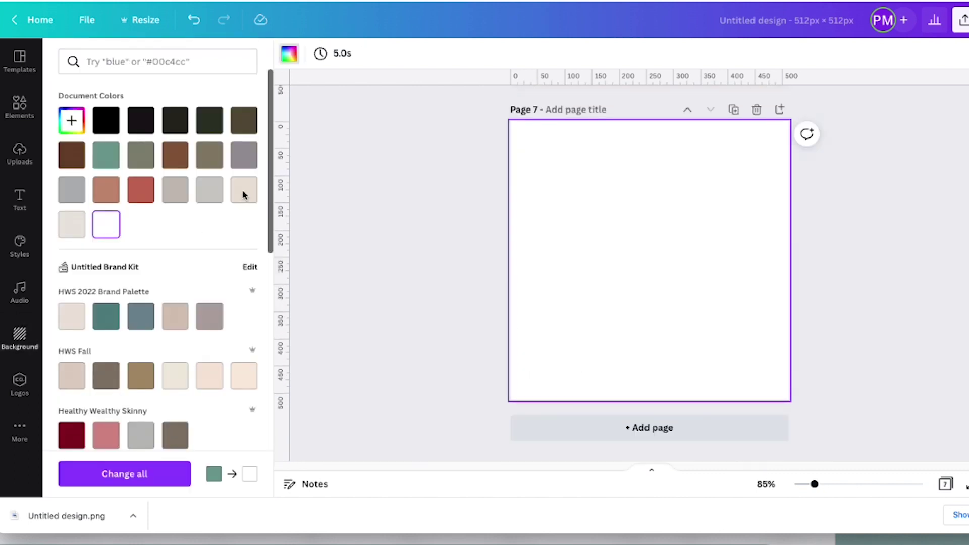
Step: Search the elements library for "folders" and limit the results to graphics
left_click(19, 105)
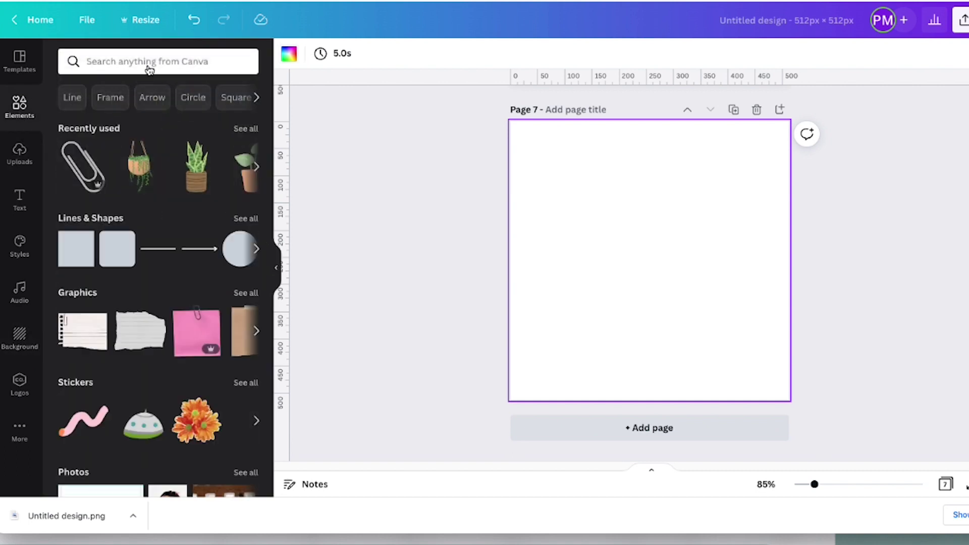
left_click(148, 64)
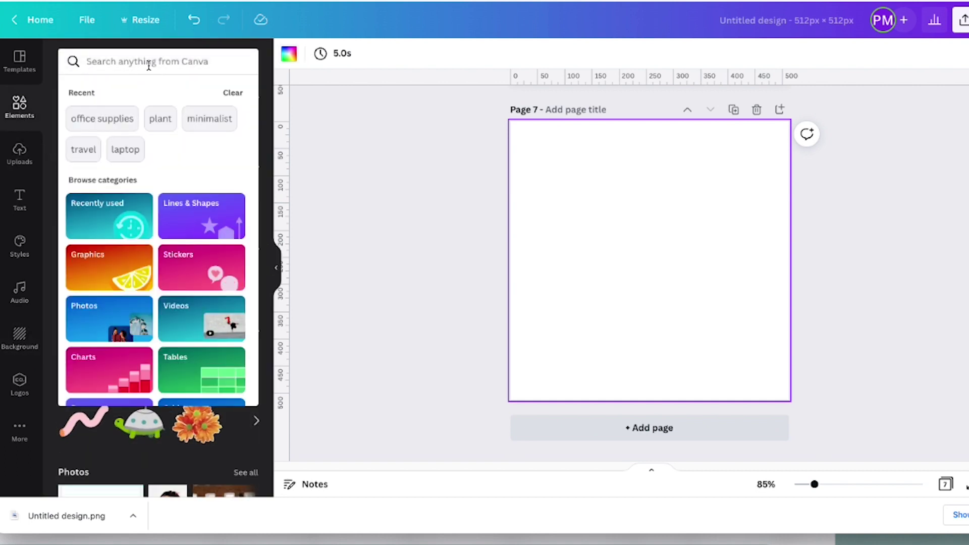
type("folders")
key("Return")
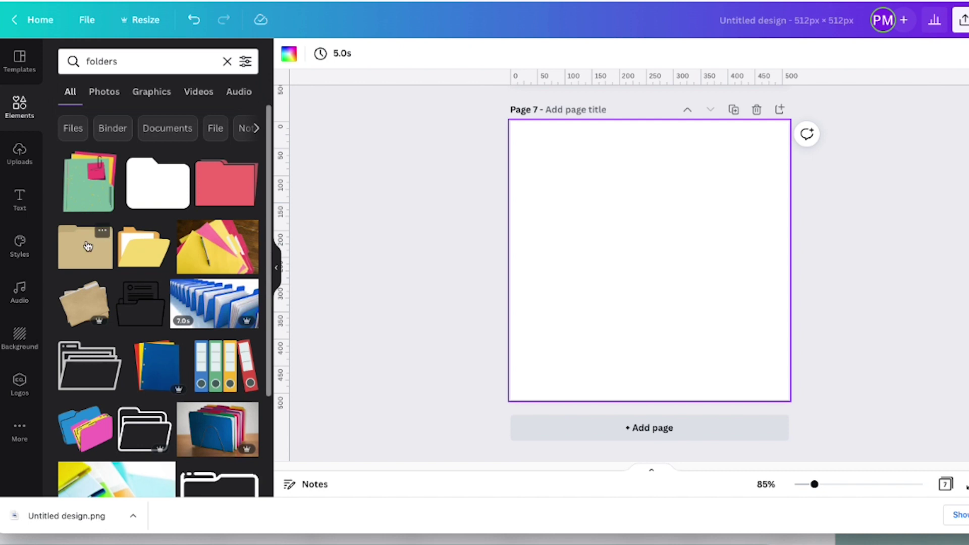
scroll(144, 217, "down", 2)
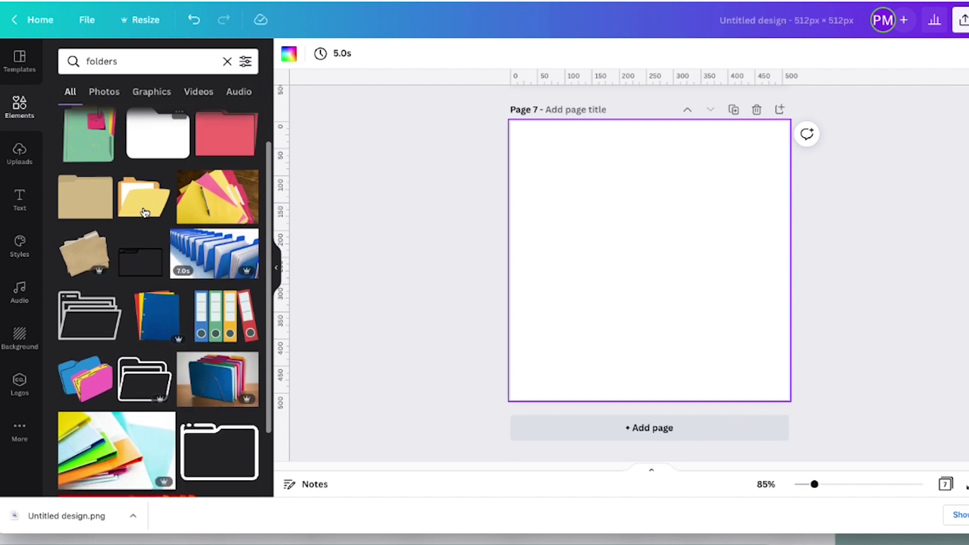
left_click(151, 91)
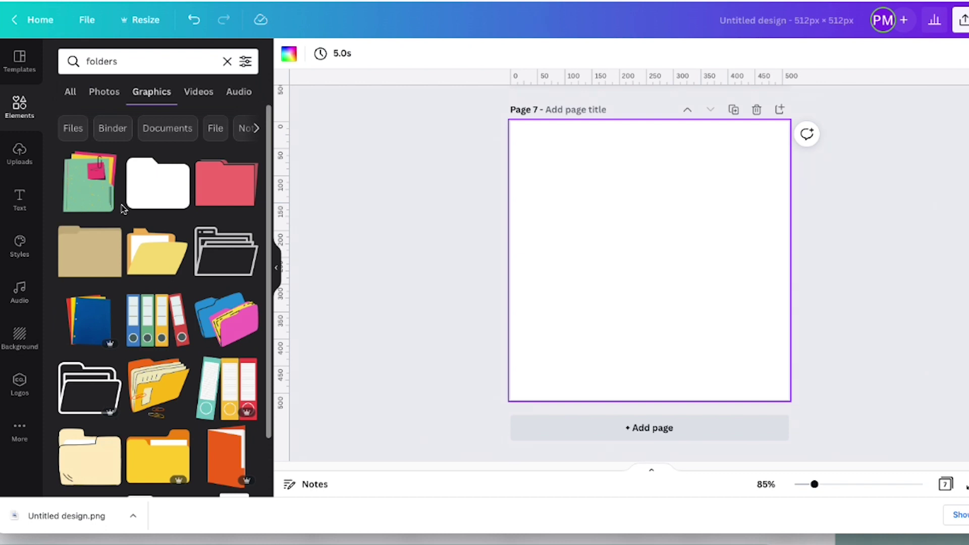
Step: Insert the tan folder graphic on page 7 and enlarge it, centered, to nearly the page's full width
left_click(154, 196)
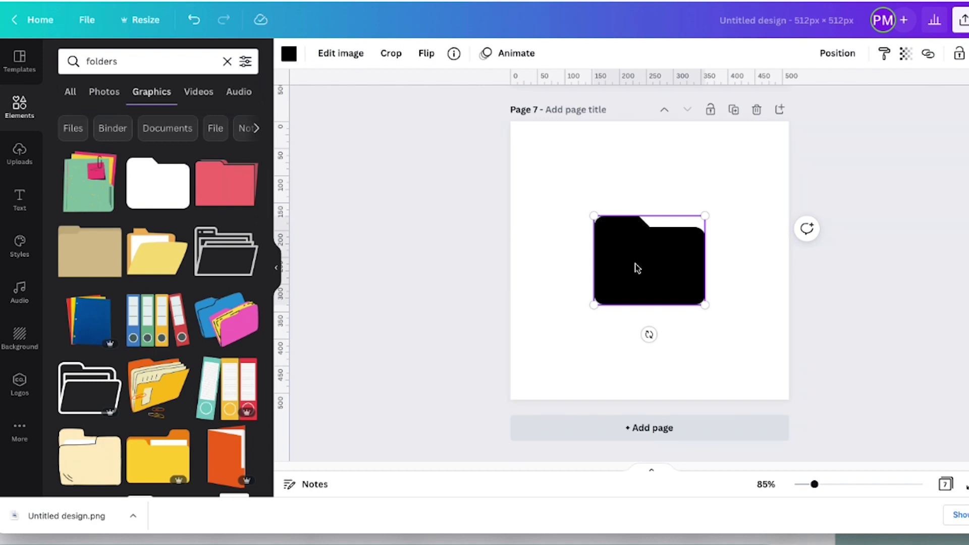
key("Delete")
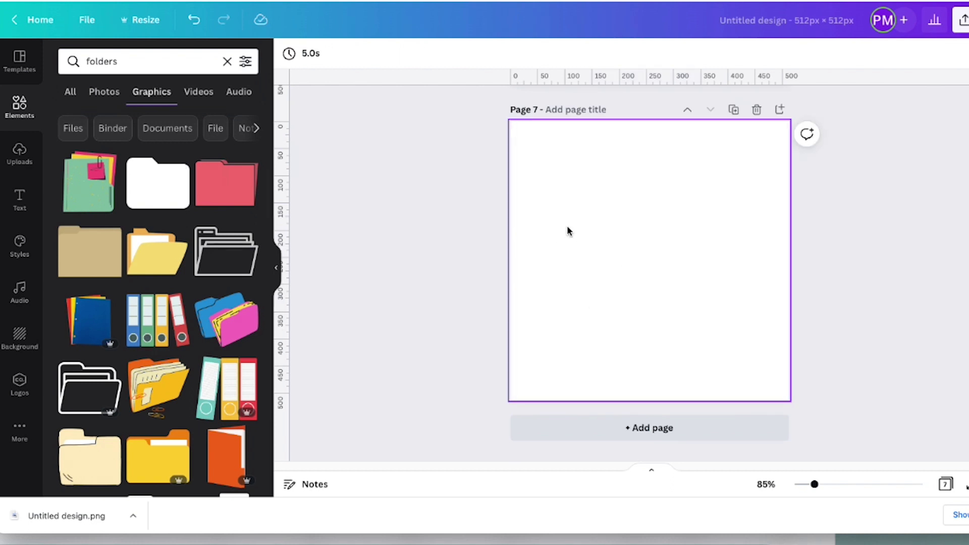
left_click(68, 266)
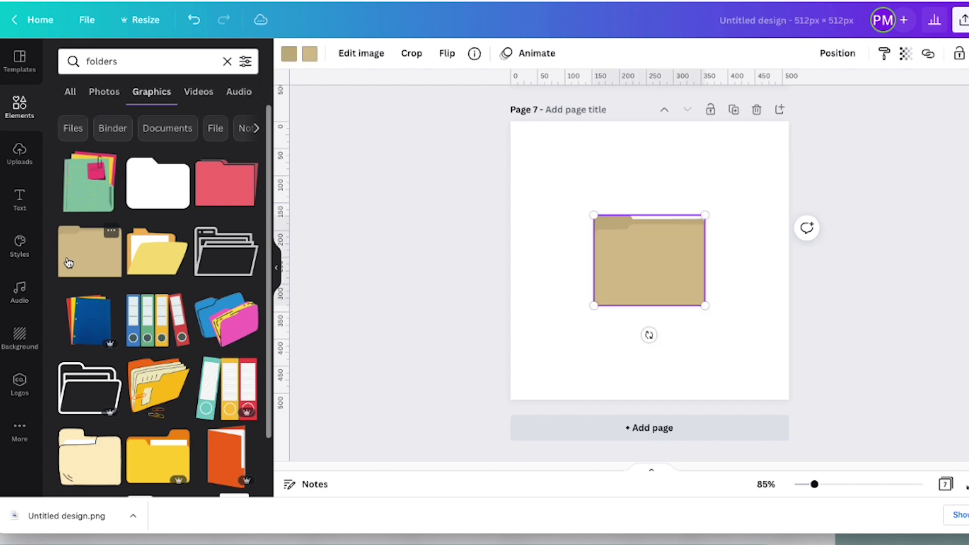
left_click_drag(594, 216, 525, 159)
left_click_drag(705, 306, 778, 365)
mouse_move(663, 330)
left_mouse_down()
mouse_move(655, 320)
mouse_move(660, 329)
left_mouse_up()
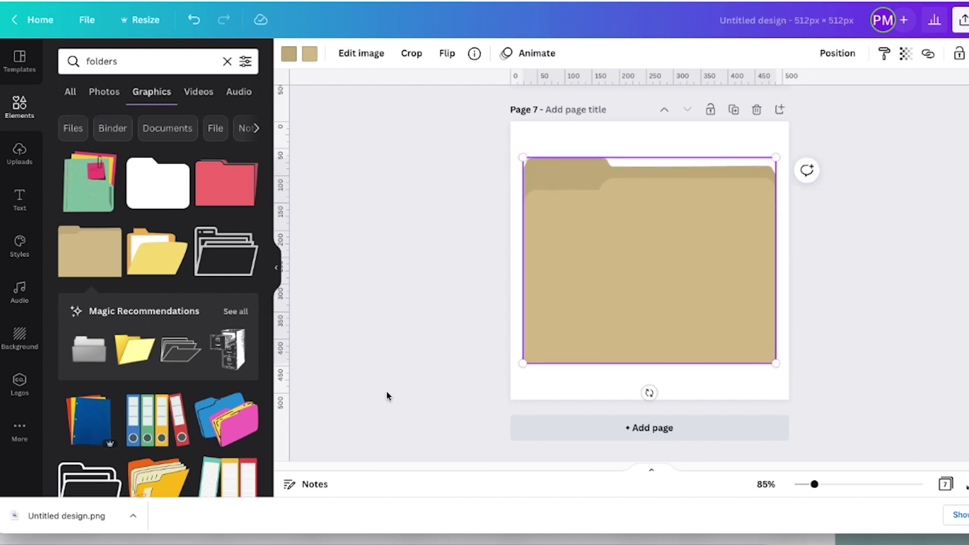
Step: Add page 8 and insert the cream folder graphic with hand-drawn black outlines
scroll(110, 310, "down", 2)
scroll(111, 310, "down", 2)
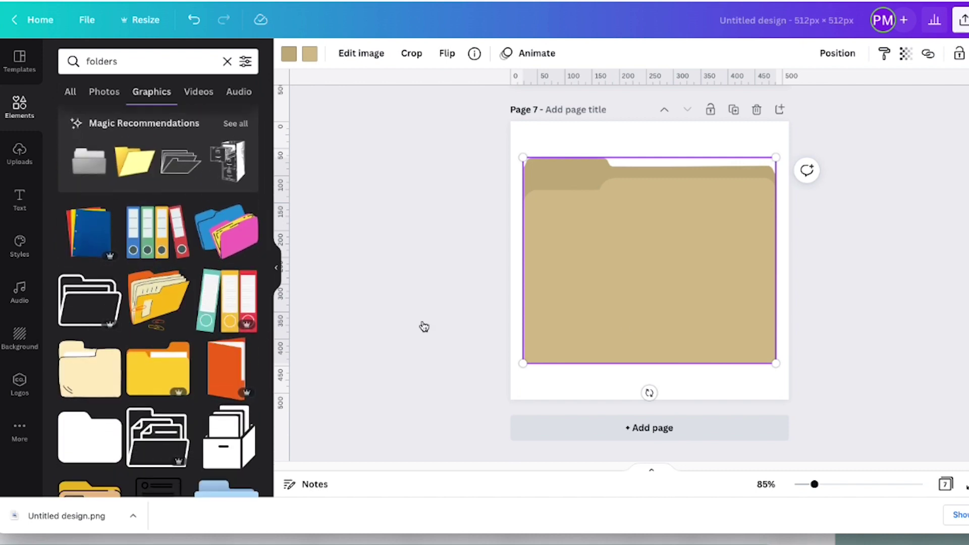
left_click(640, 427)
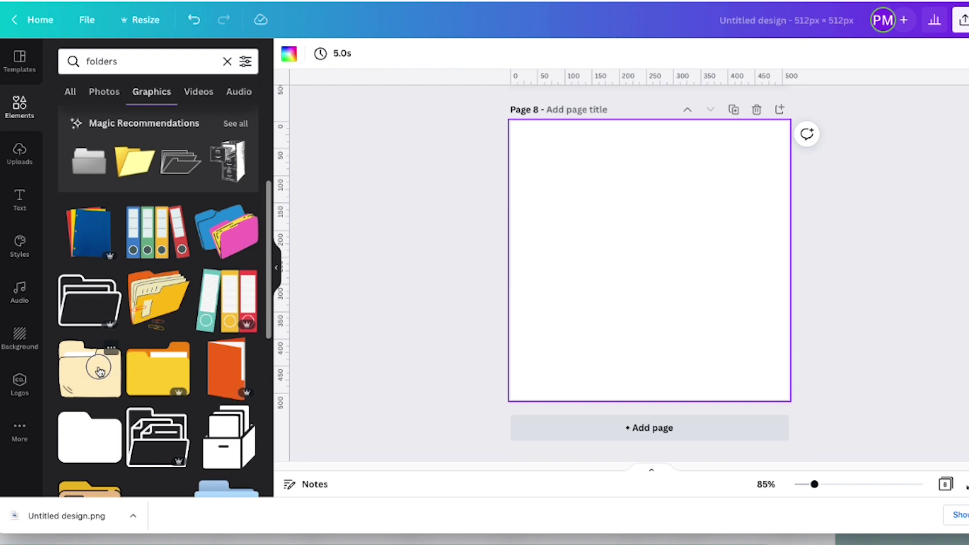
left_click(99, 371)
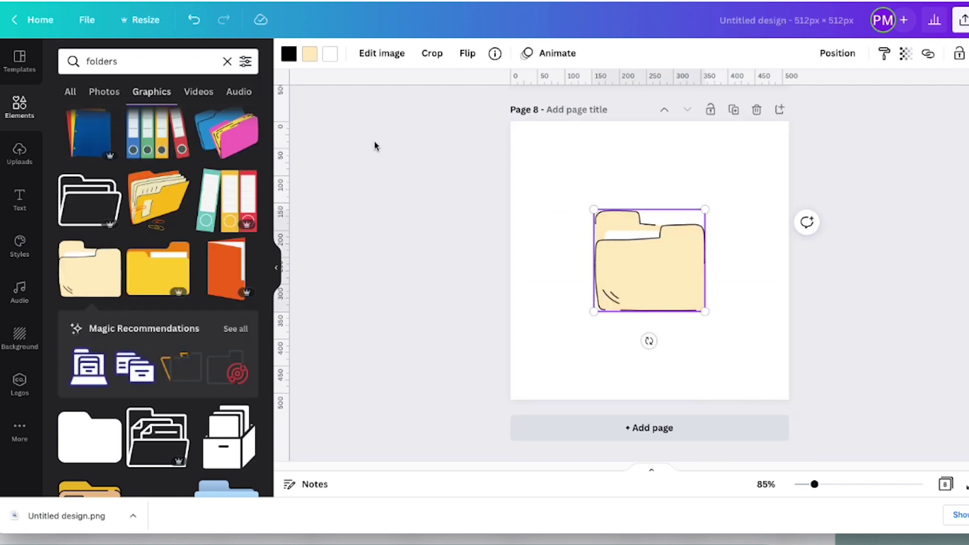
Step: Recolor the cream parts of page 8's folder with the gray-green document color and enlarge it to nearly fill the page
left_click(317, 56)
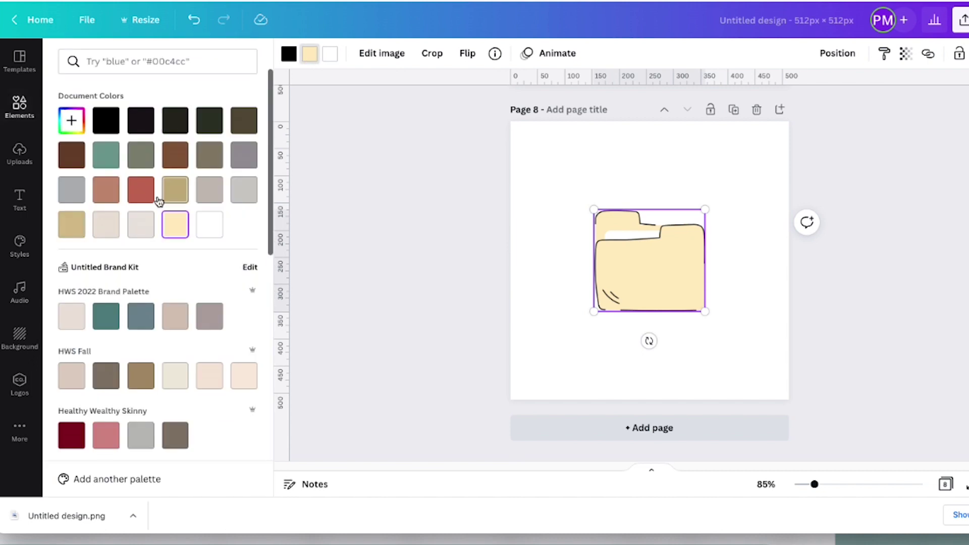
left_click(135, 162)
left_click(426, 199)
left_click(489, 210)
left_click_drag(643, 289, 587, 229)
left_click_drag(648, 254, 761, 373)
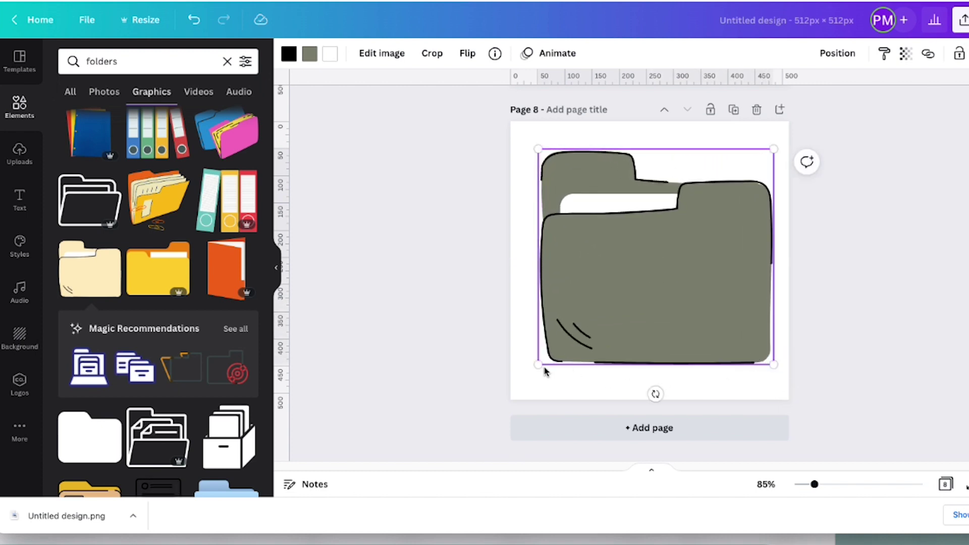
left_click(834, 329)
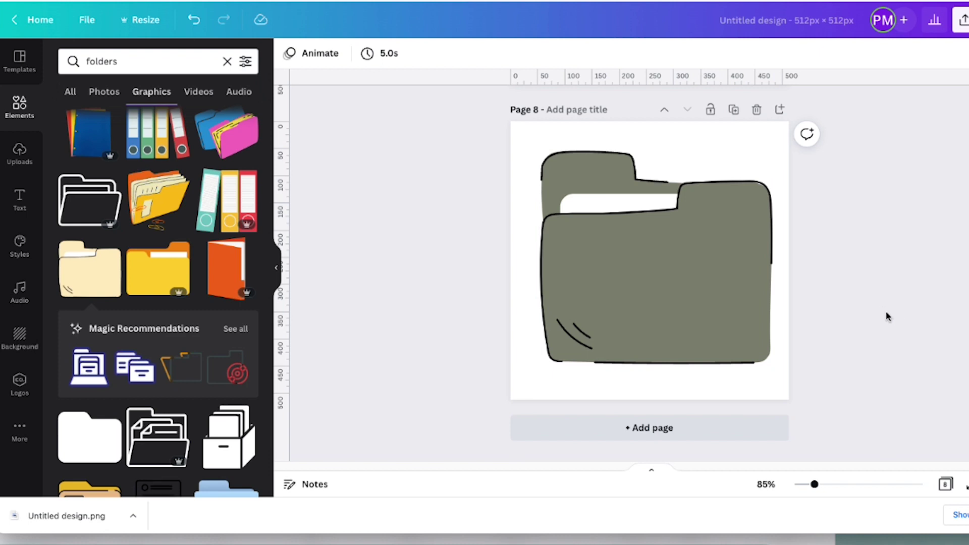
Step: Add page 9 and insert the yellow folder graphic with the orange back
left_click(651, 426)
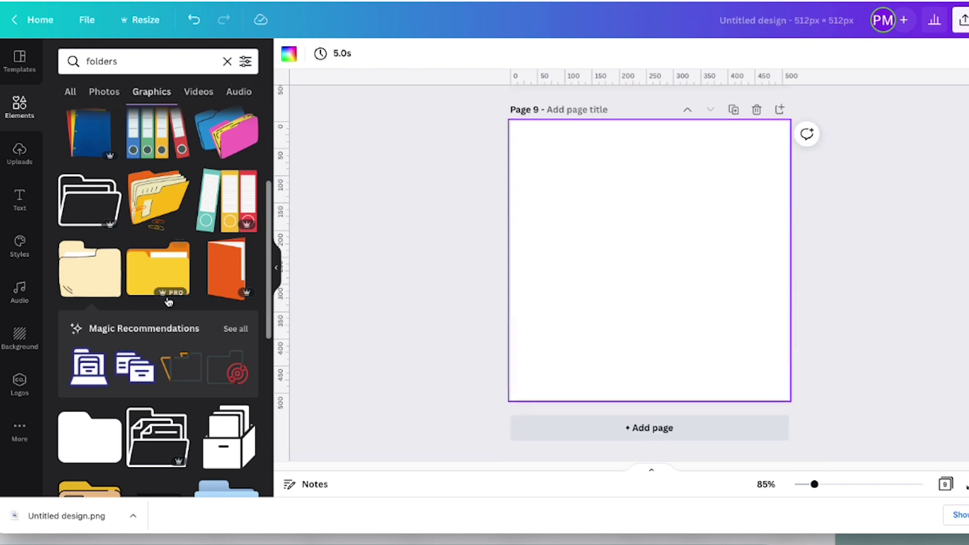
left_click(143, 281)
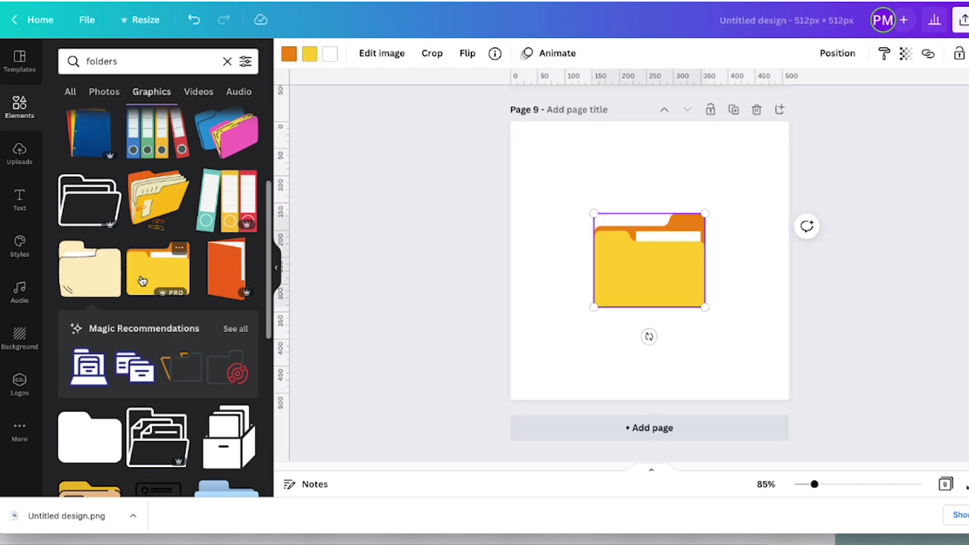
Step: Recolor page 9's folder with document colors: the orange back very dark green and the yellow front teal green
left_click(290, 54)
left_click(211, 130)
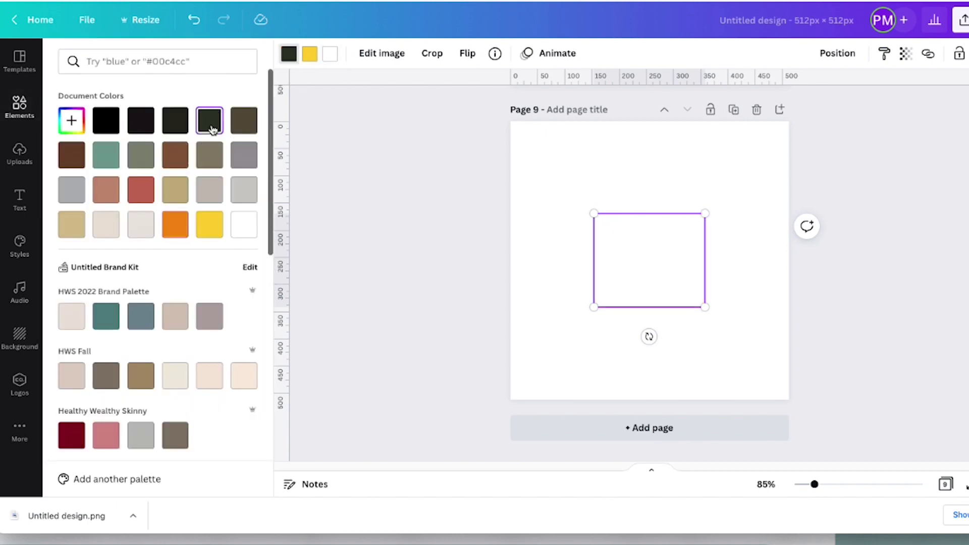
left_click(310, 62)
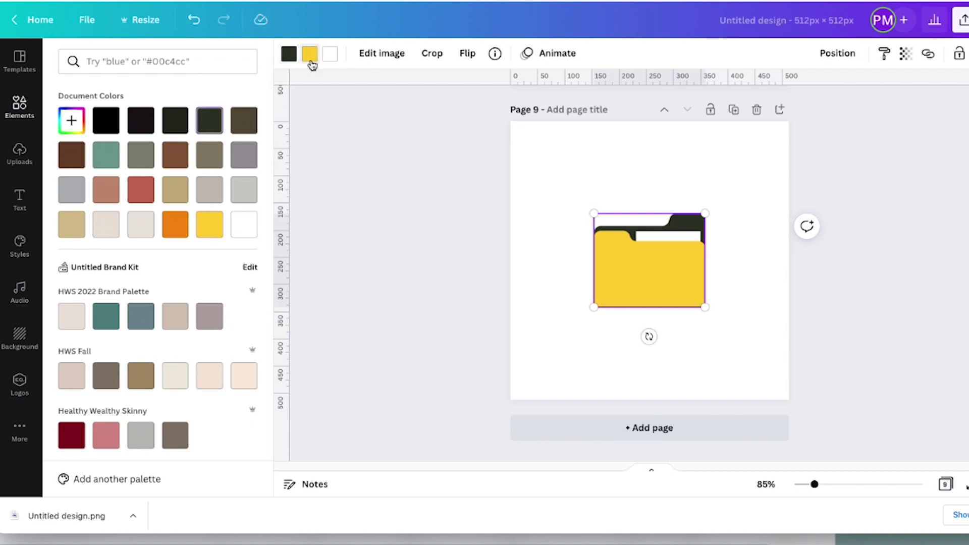
left_click(112, 167)
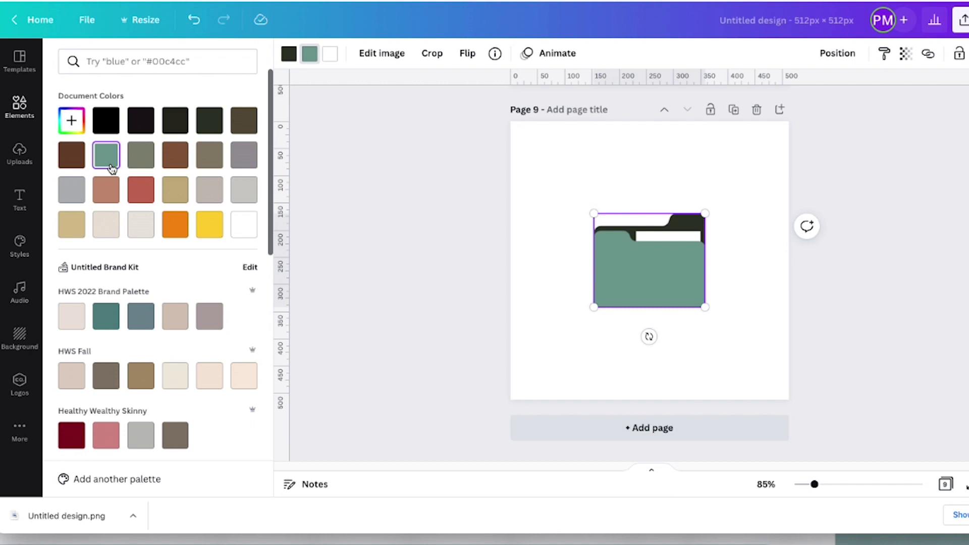
Step: Enlarge page 9's folder to nearly the page's full width and center it on the page
left_click(365, 211)
left_click_drag(593, 212, 522, 153)
left_click_drag(706, 309, 778, 370)
left_click_drag(719, 339, 714, 337)
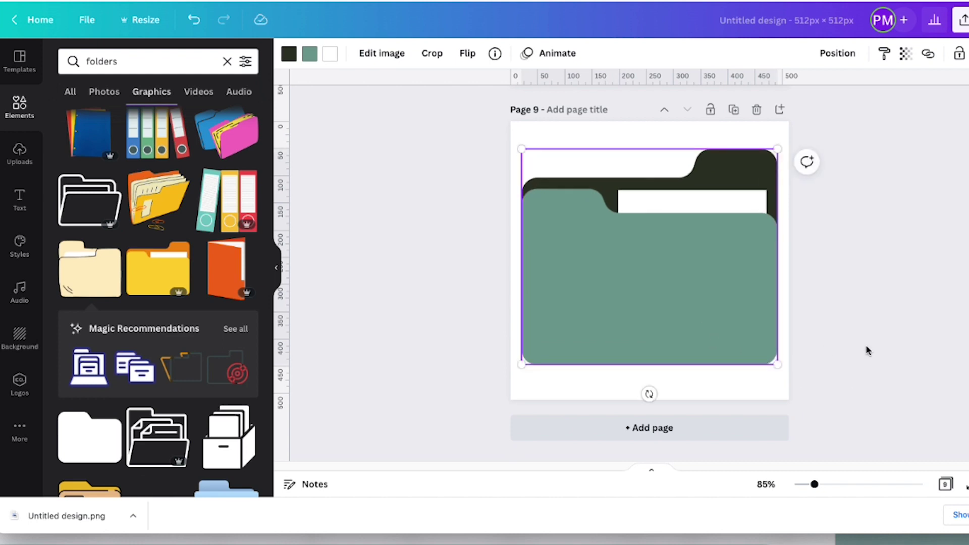
Step: Duplicate page 9 and apply the colors of the uploaded camper van photo, placed small over the folder's lower-left corner, to the copy
left_click(731, 112)
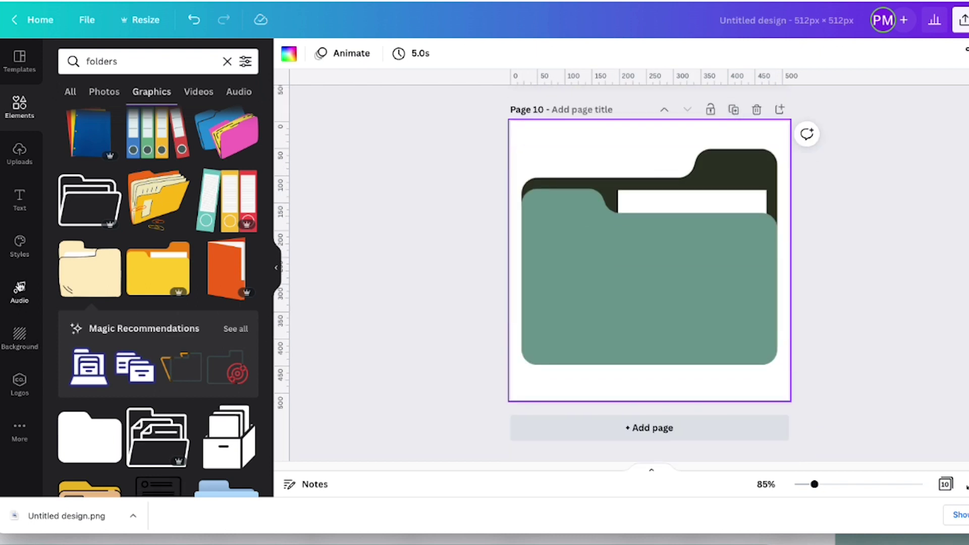
left_click(15, 160)
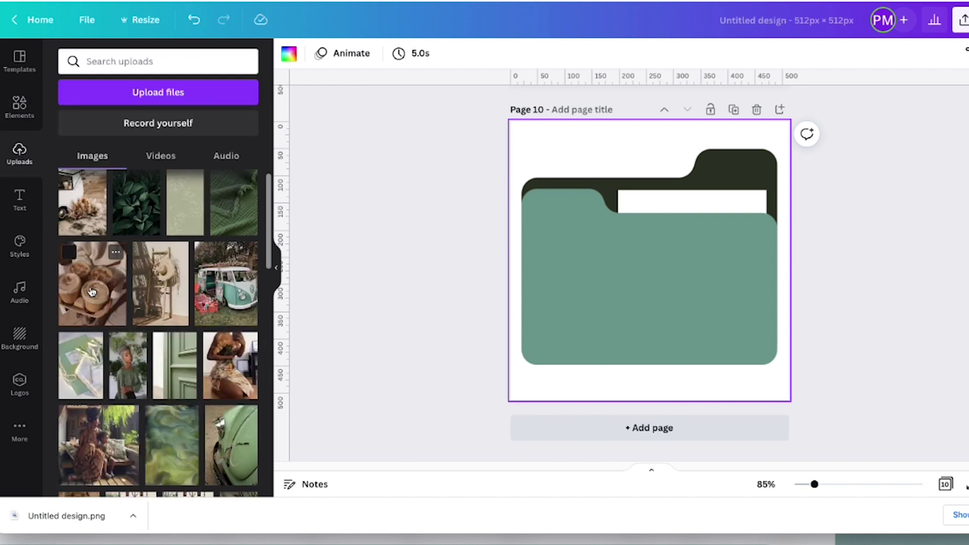
left_click(217, 292)
left_click_drag(704, 189, 656, 250)
left_click_drag(640, 291, 565, 341)
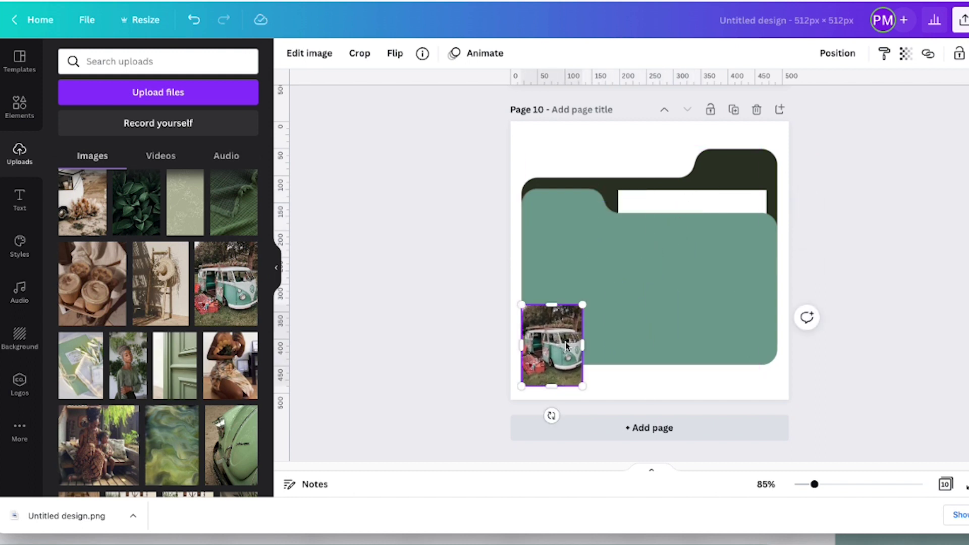
right_click(555, 347)
left_click(591, 485)
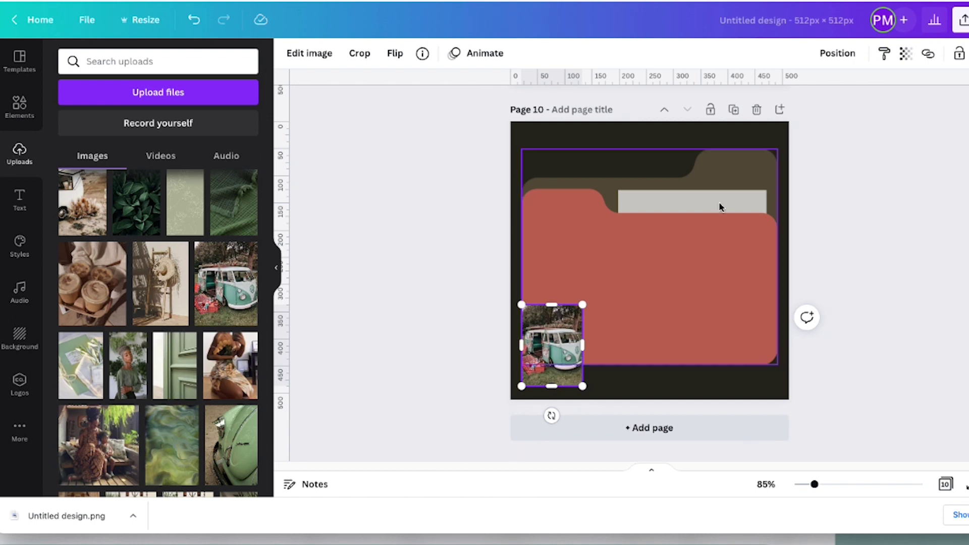
Step: Duplicate page 10 and reshuffle the van photo's colors on page 11 to a red folder on an olive-brown background
left_click(733, 110)
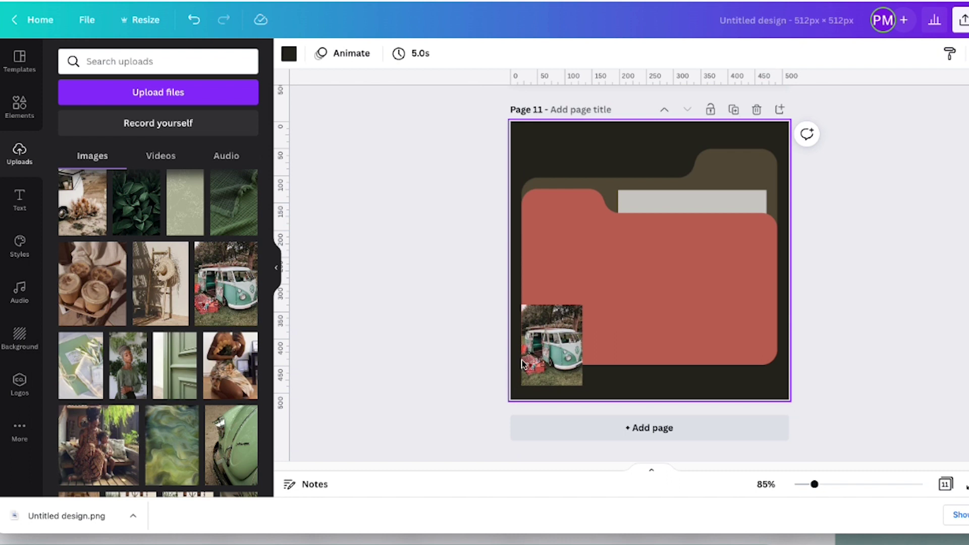
right_click(555, 342)
left_click(590, 479)
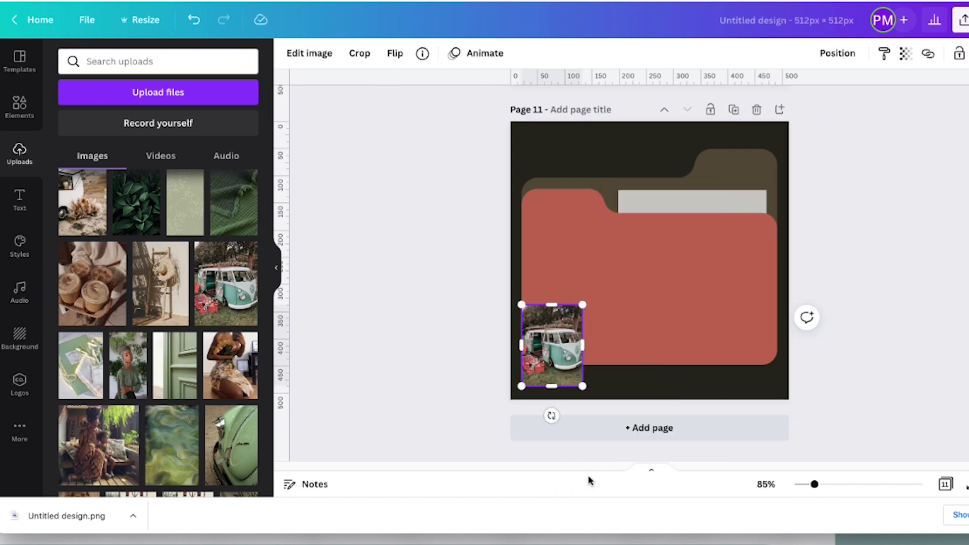
right_click(564, 361)
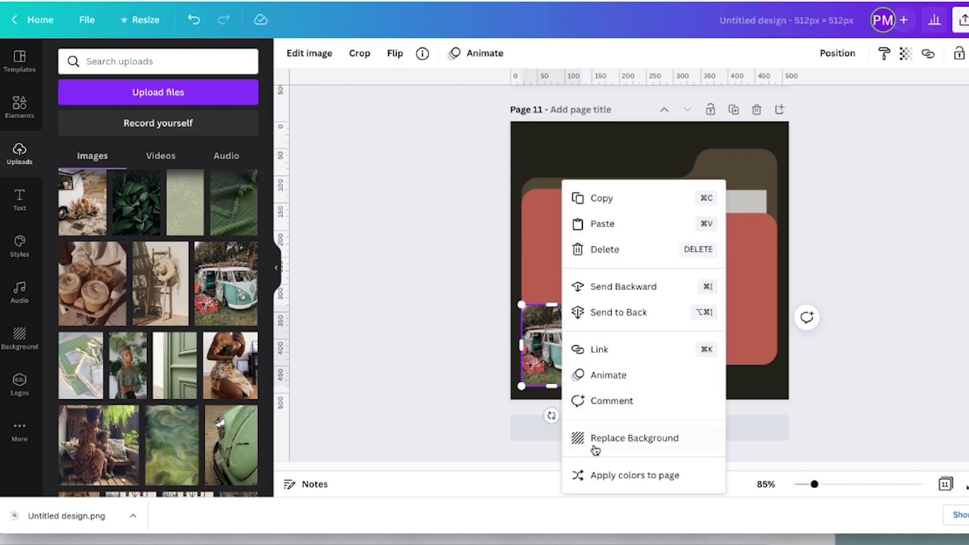
left_click(607, 475)
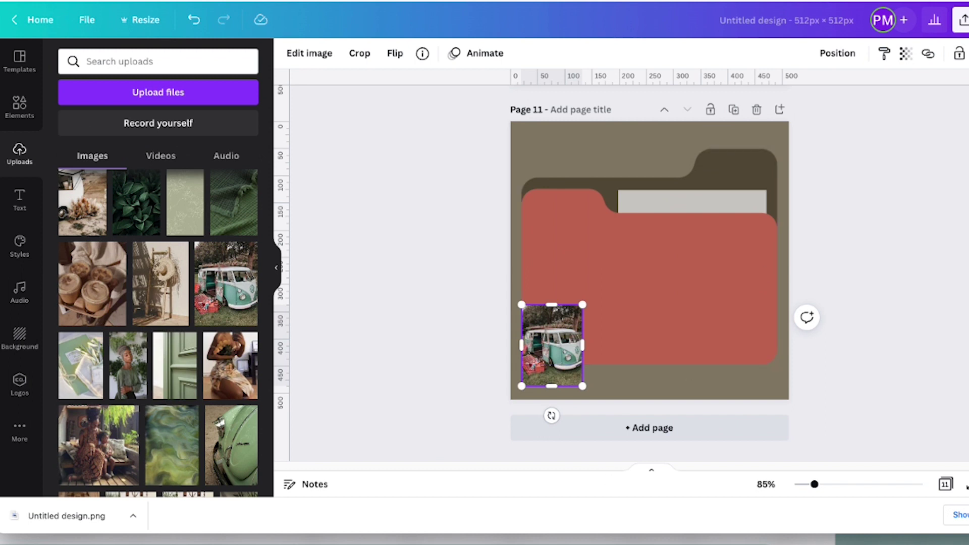
scroll(649, 272, "up", 5)
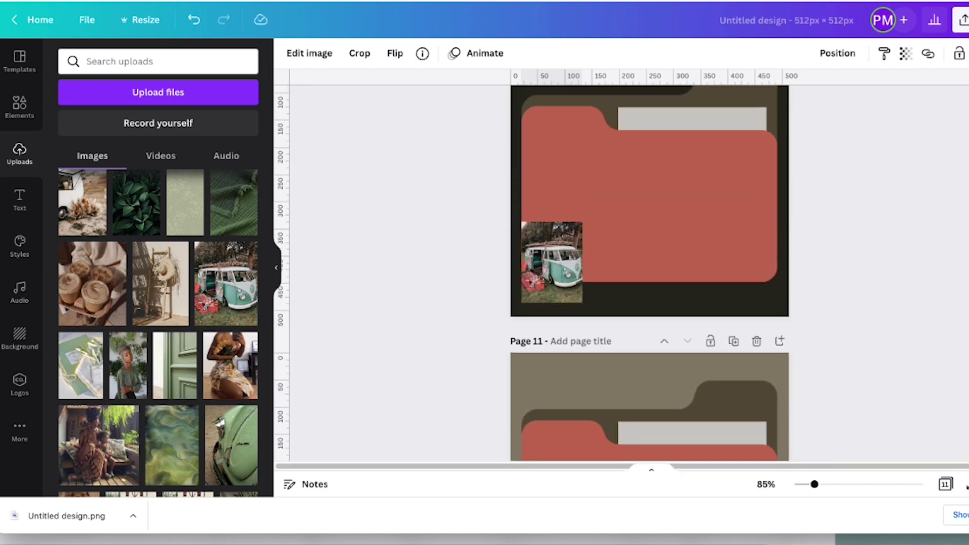
scroll(649, 272, "down", 2)
scroll(649, 272, "down", 3)
left_click(653, 396)
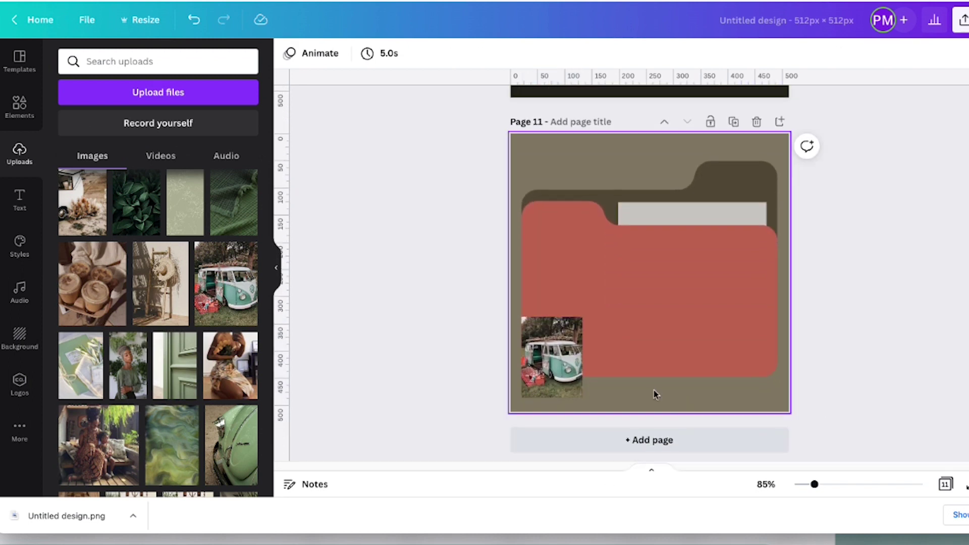
Step: Replace page 11's van photo with the woman-with-flowers photo at the lower left and apply its colors to the page
left_click(548, 362)
key("Delete")
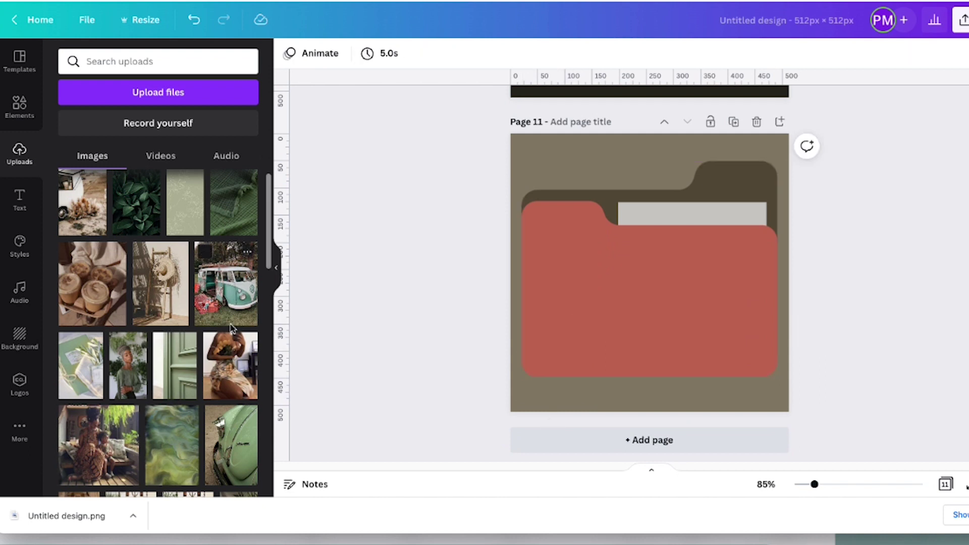
left_click(231, 366)
right_click(658, 275)
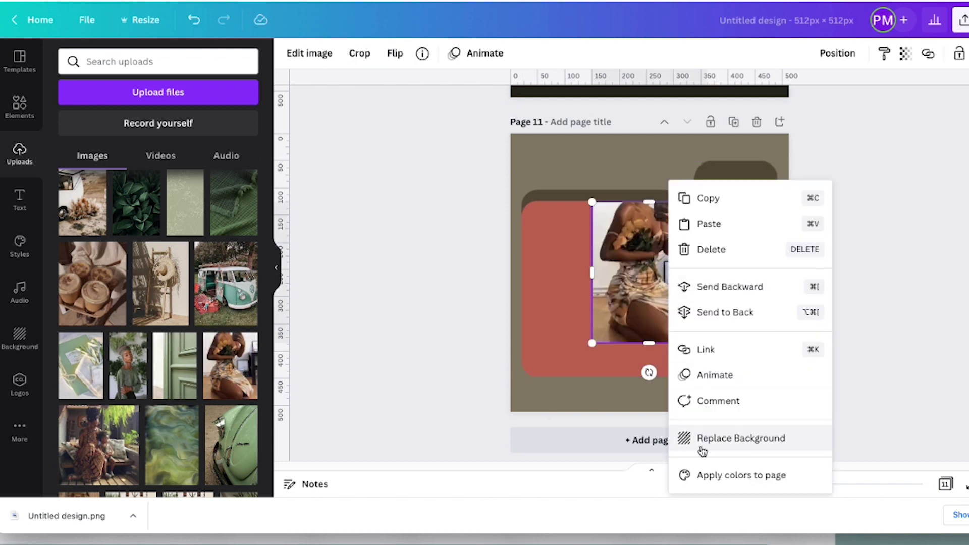
left_click(701, 474)
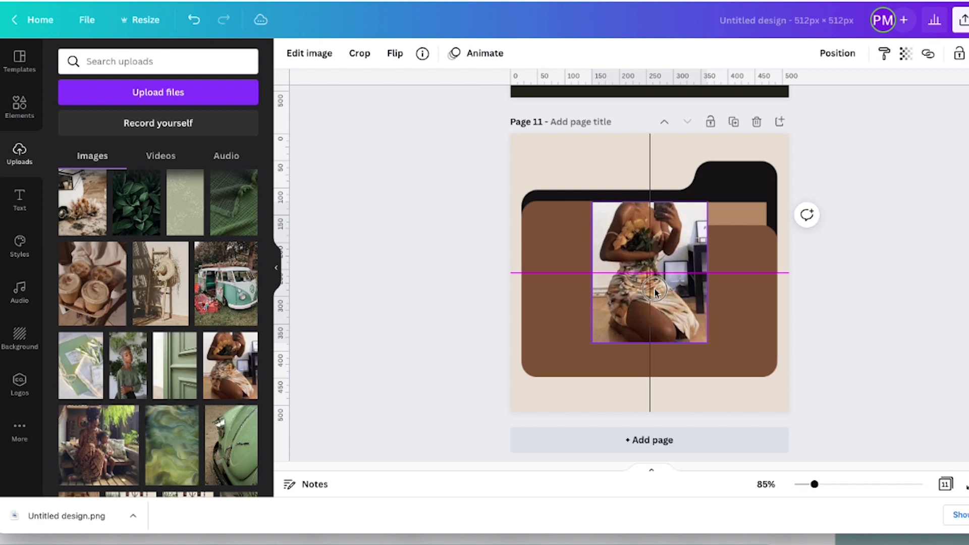
left_click_drag(664, 279, 590, 358)
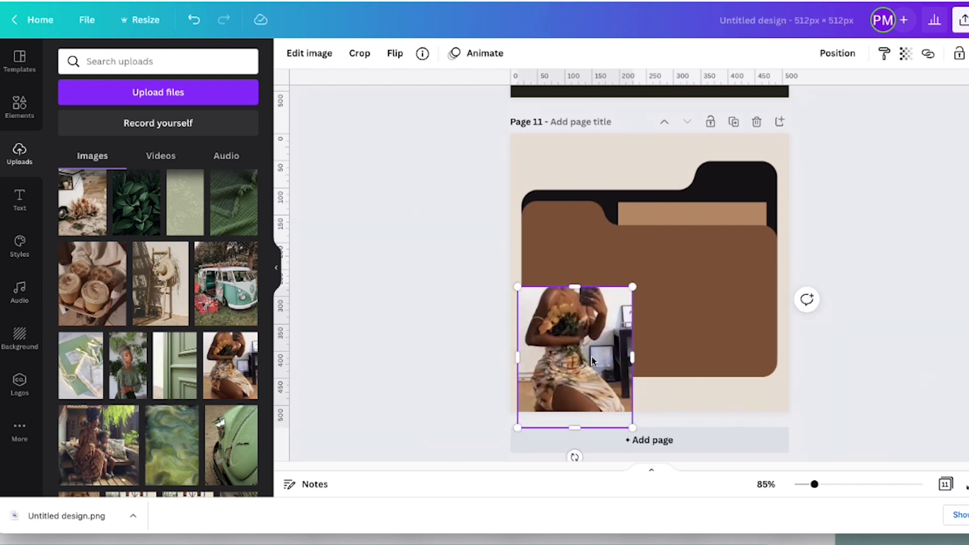
Step: Duplicate page 11 and shuffle the flower photo's colors on page 12 to a dark brown folder on a medium brown background
left_click(734, 123)
left_click(580, 329)
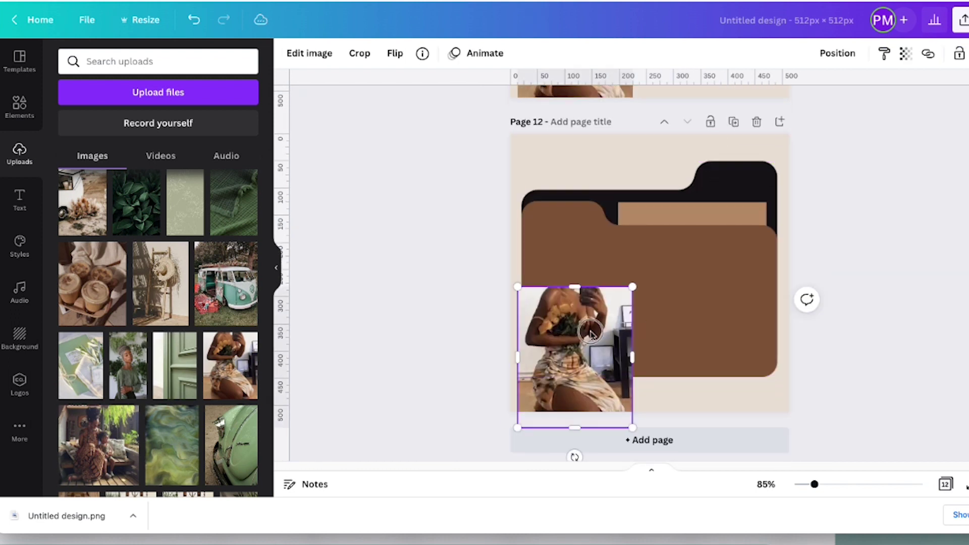
right_click(580, 329)
left_click(598, 475)
right_click(586, 419)
left_click(623, 473)
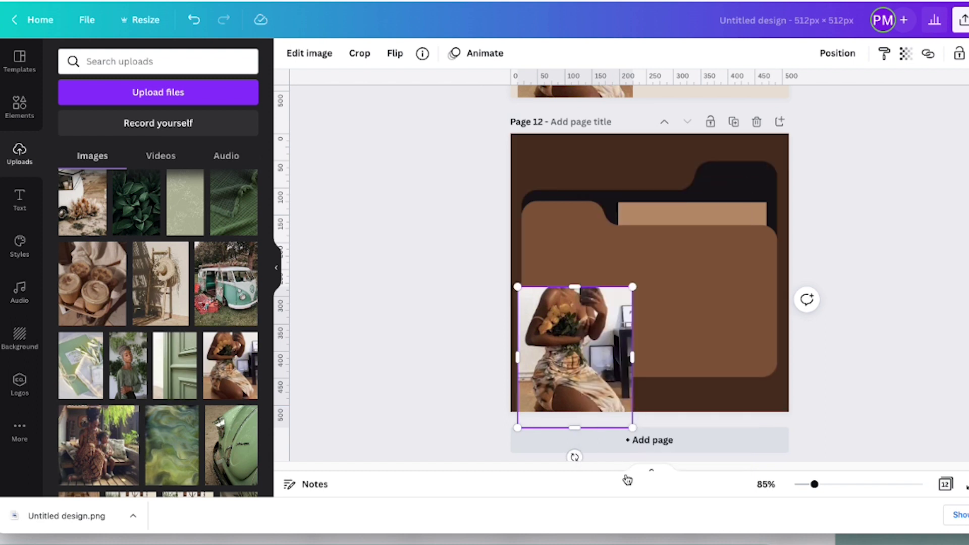
right_click(594, 403)
left_click(609, 475)
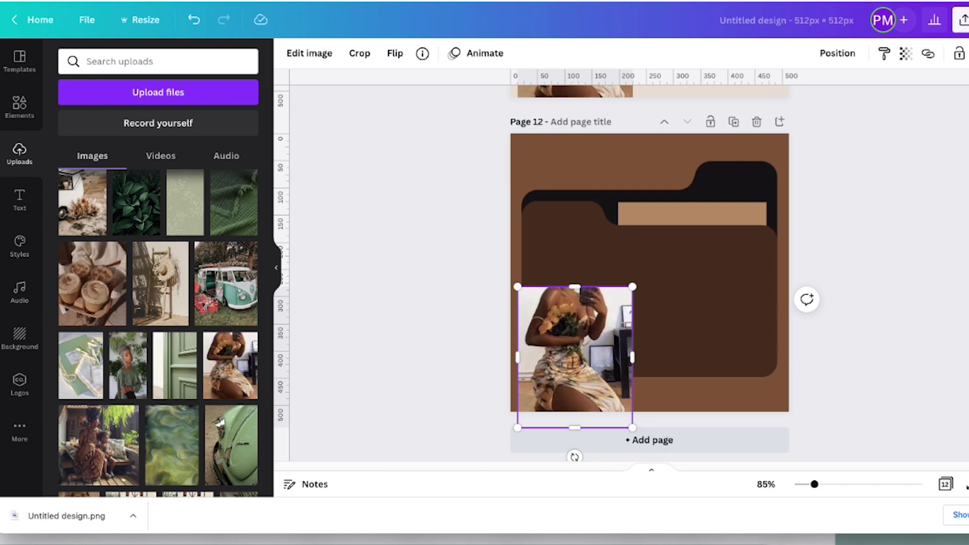
Step: Compare the folder pages and reshuffle page 12's photo colors to a medium brown folder on a tan background
scroll(650, 272, "up", 5)
scroll(649, 273, "down", 3)
scroll(650, 272, "up", 3)
scroll(649, 272, "down", 4)
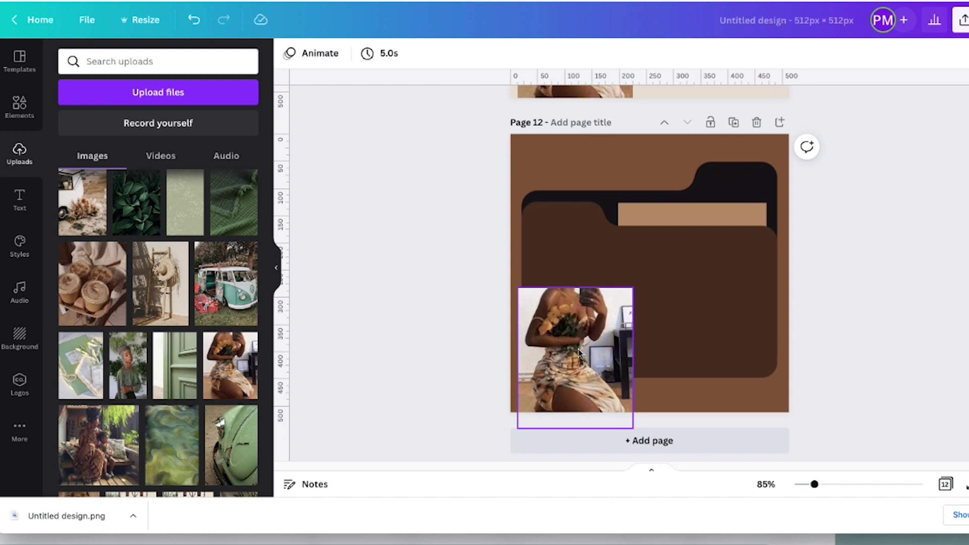
right_click(577, 350)
left_click(635, 476)
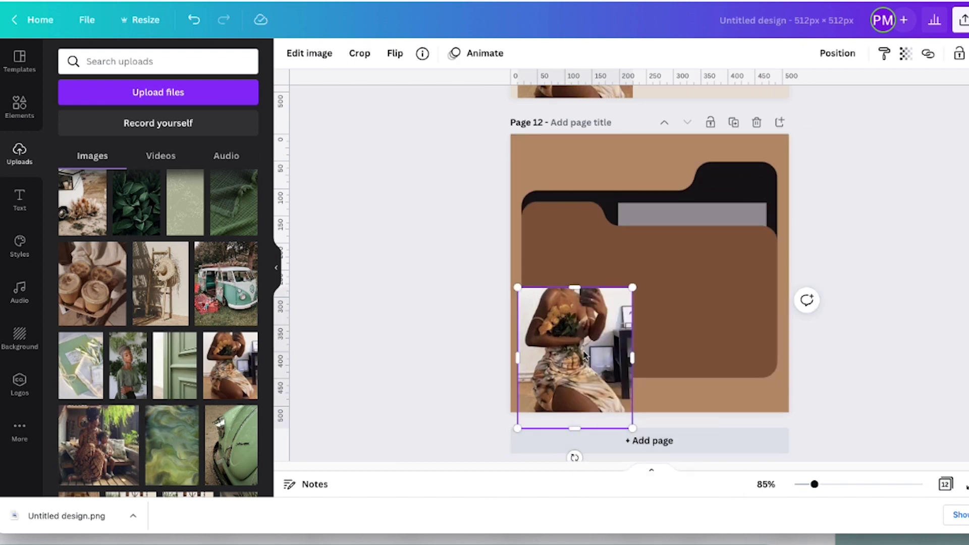
Step: Replace page 12's photo with the green-sweater portrait at the lower left and shuffle its colors to an olive-green folder on gray
key("Delete")
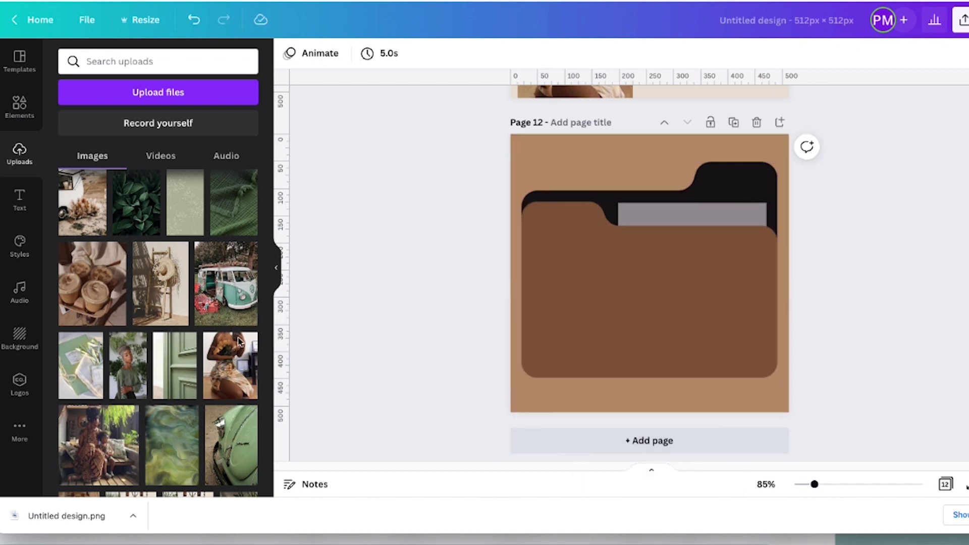
left_click(127, 364)
right_click(661, 298)
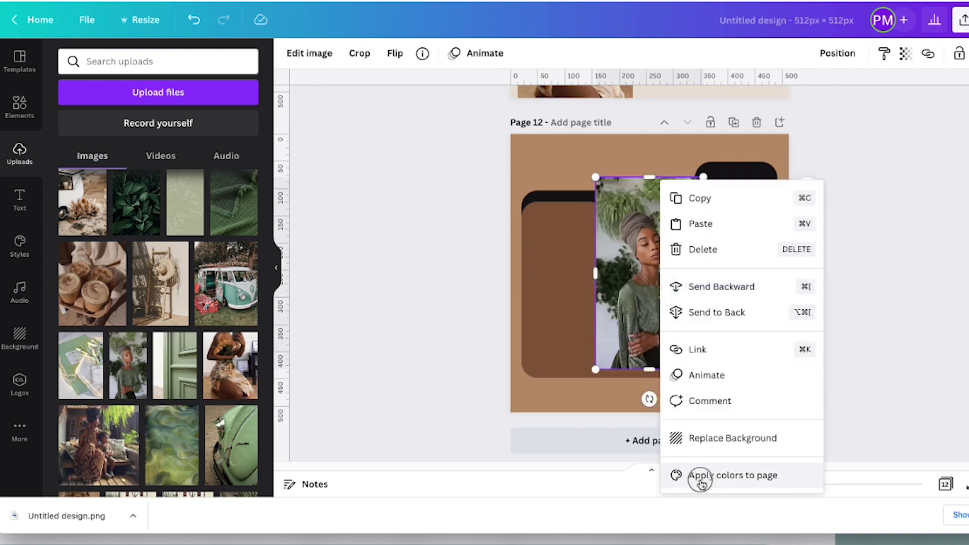
left_click(697, 475)
right_click(665, 364)
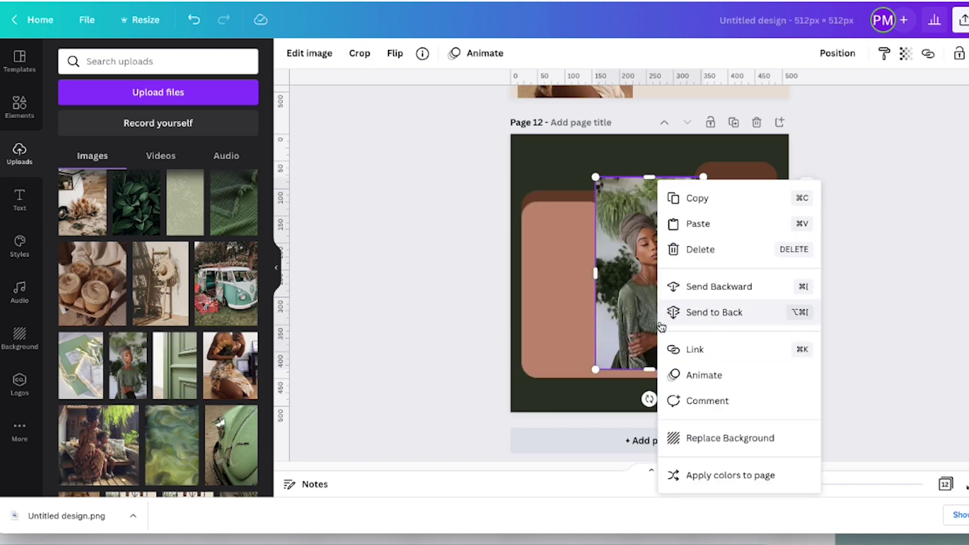
left_click(733, 475)
left_click_drag(650, 235, 593, 304)
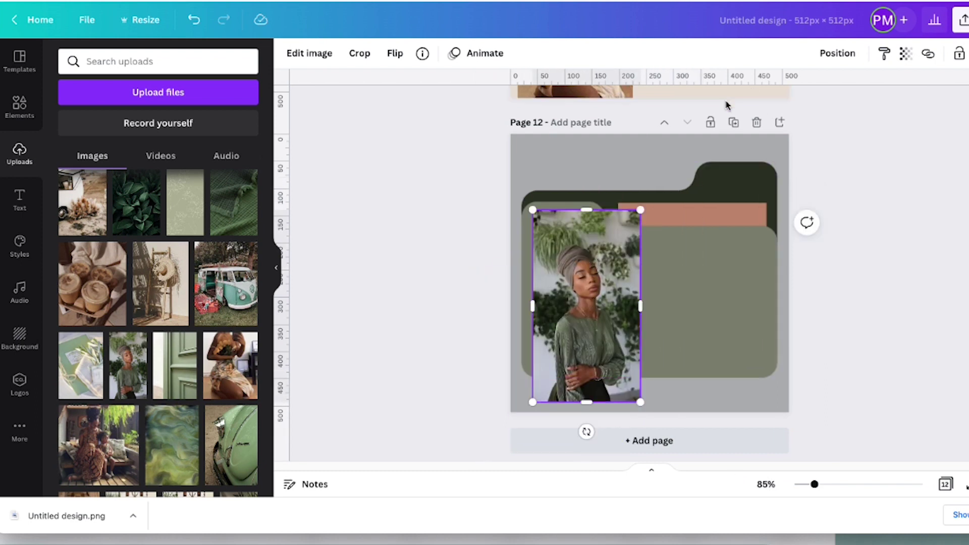
Step: Duplicate page 12, move the portrait into page 13's lower-left corner and reshuffle its colors to an olive-green folder on gray
left_click(735, 124)
right_click(596, 275)
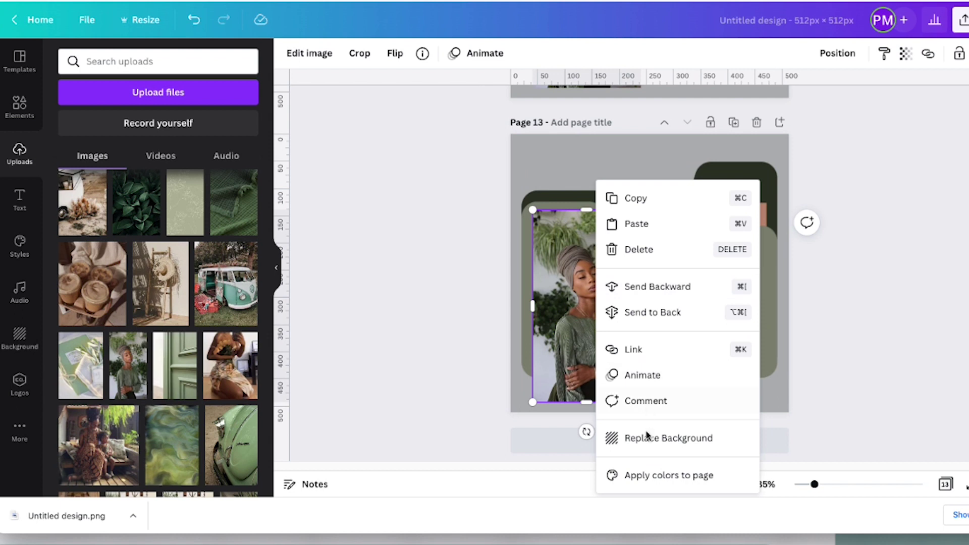
left_click(654, 476)
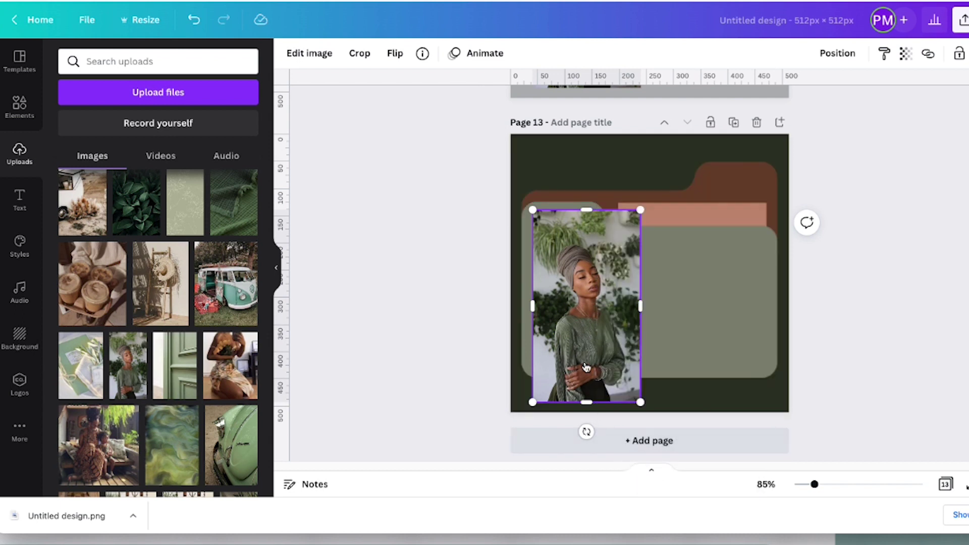
left_click_drag(591, 328, 570, 334)
right_click(560, 371)
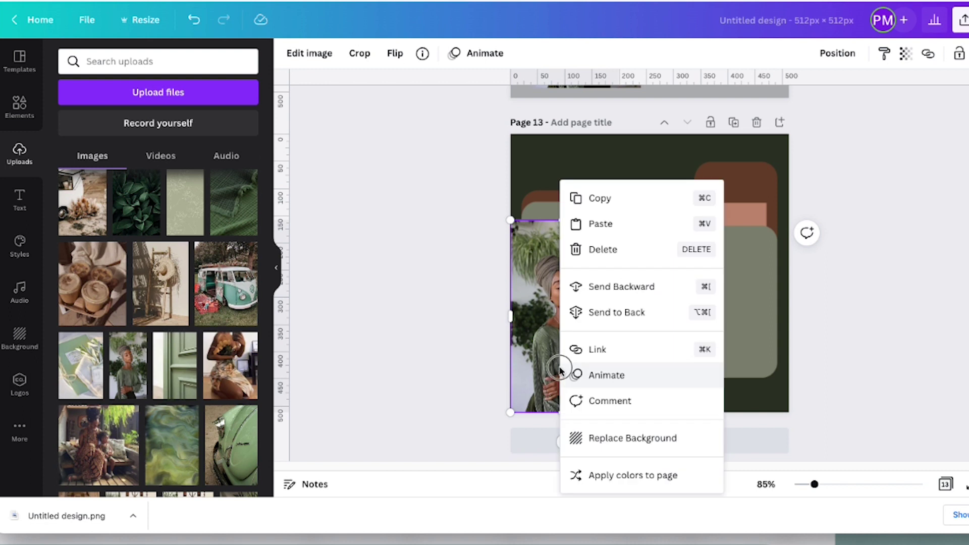
left_click(609, 474)
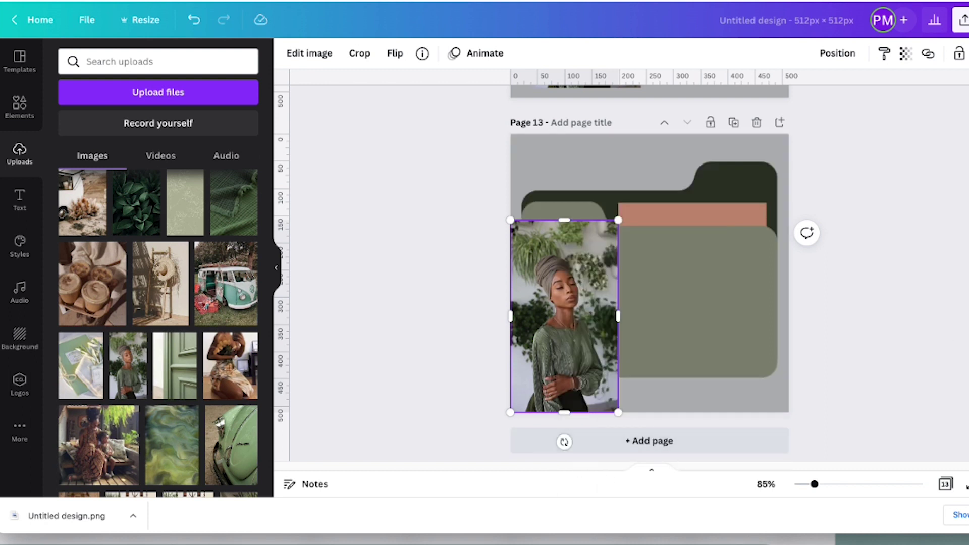
scroll(648, 273, "up", 4)
scroll(649, 273, "down", 4)
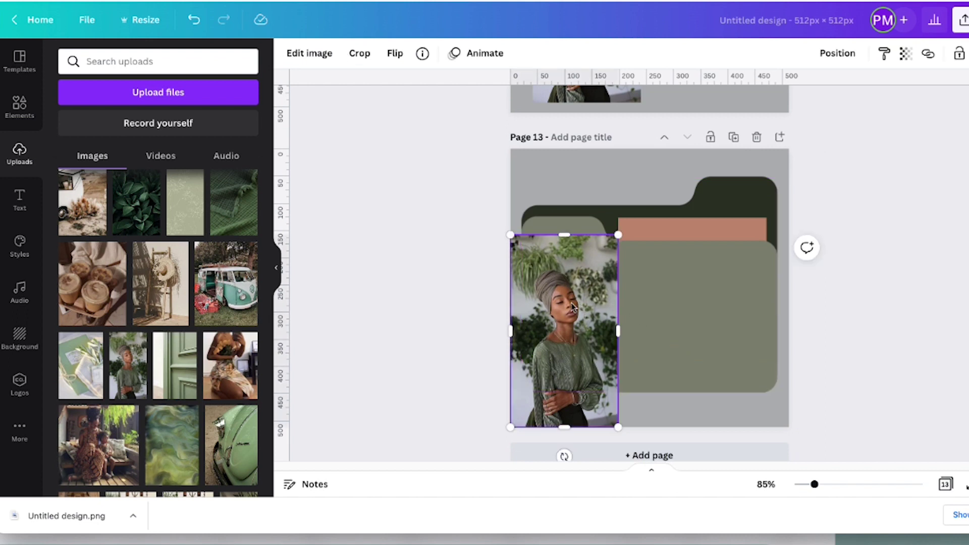
Step: Replace page 13's portrait with the iced coffee photo at the lower left and apply its colors to the page
key("Delete")
scroll(127, 301, "down", 3)
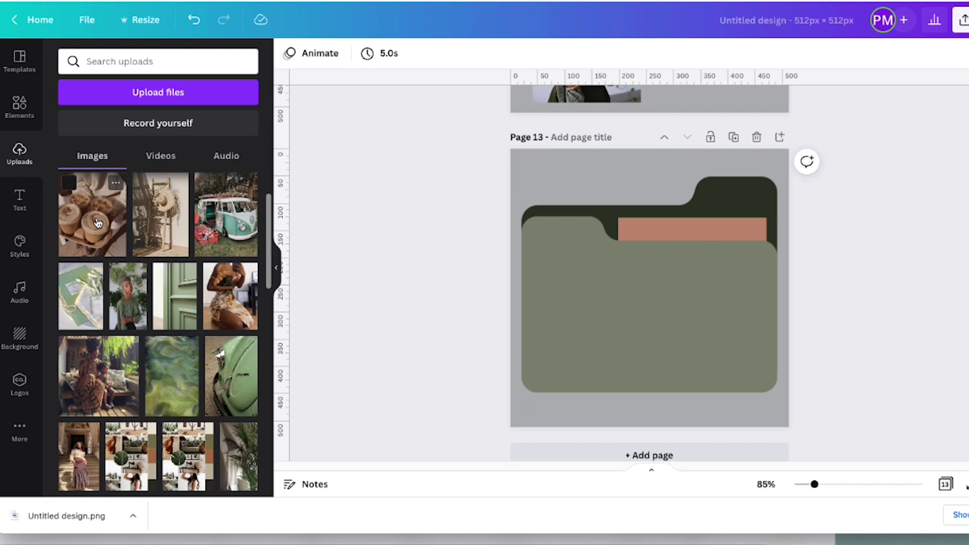
left_click(98, 224)
left_click_drag(686, 304, 624, 345)
right_click(624, 345)
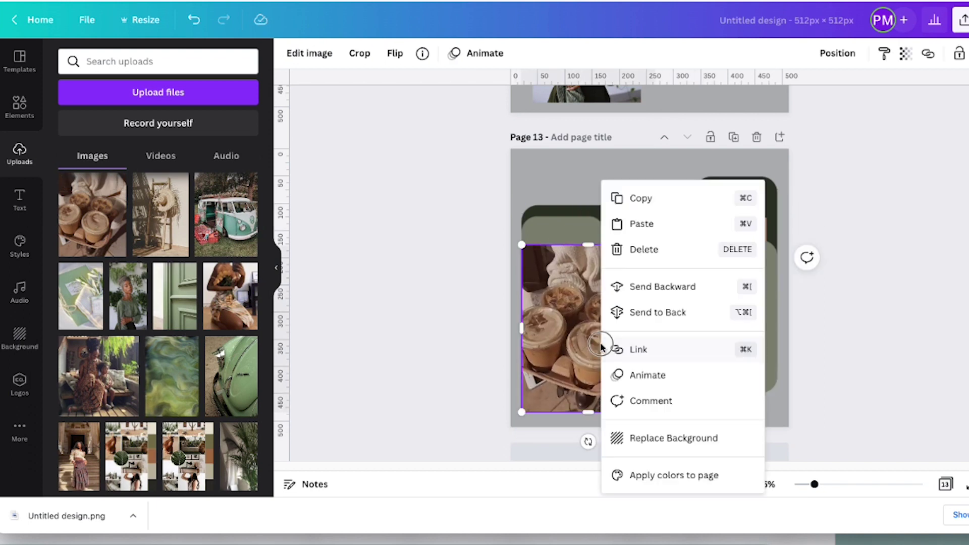
left_click(643, 486)
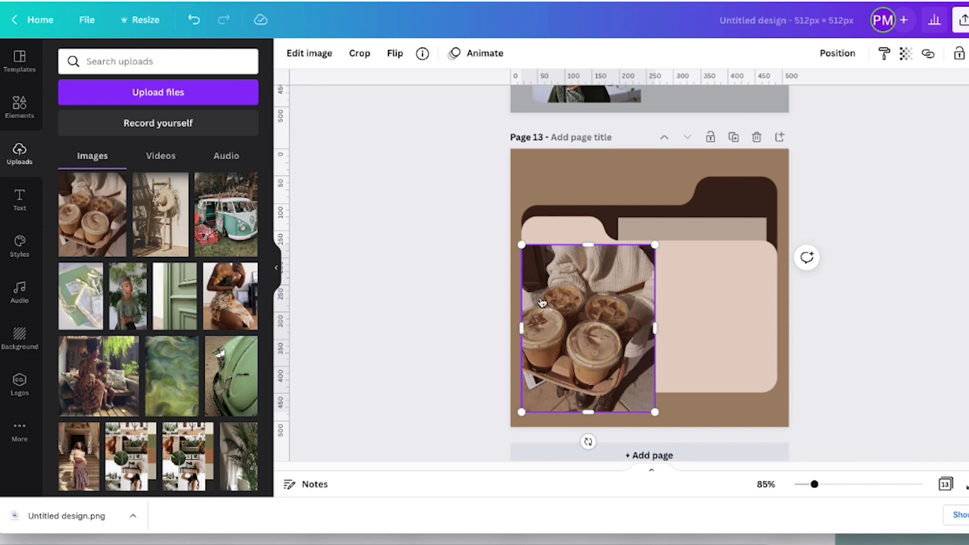
Step: Duplicate page 13 and shuffle the coffee photo's colors on page 14 to a pale pink and dark brown folder on taupe
left_click(733, 137)
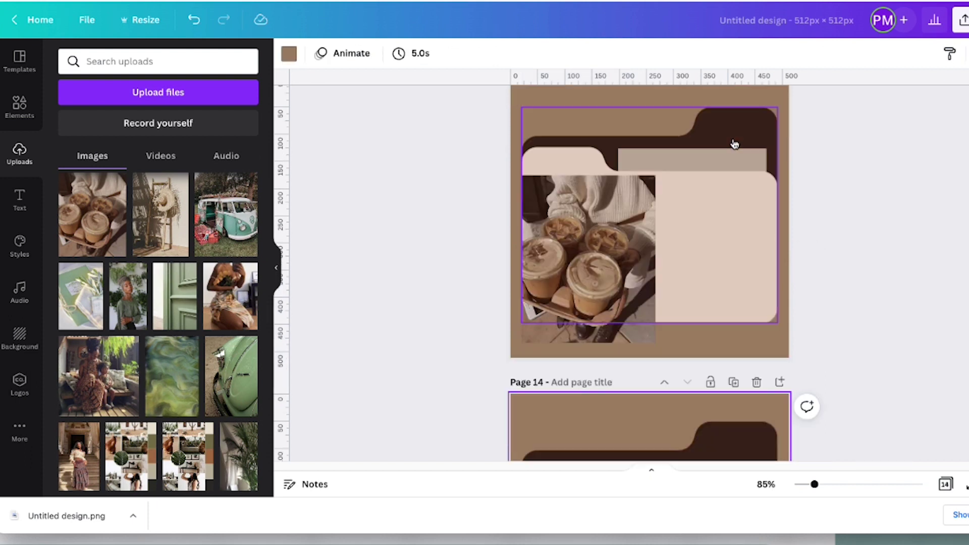
right_click(583, 334)
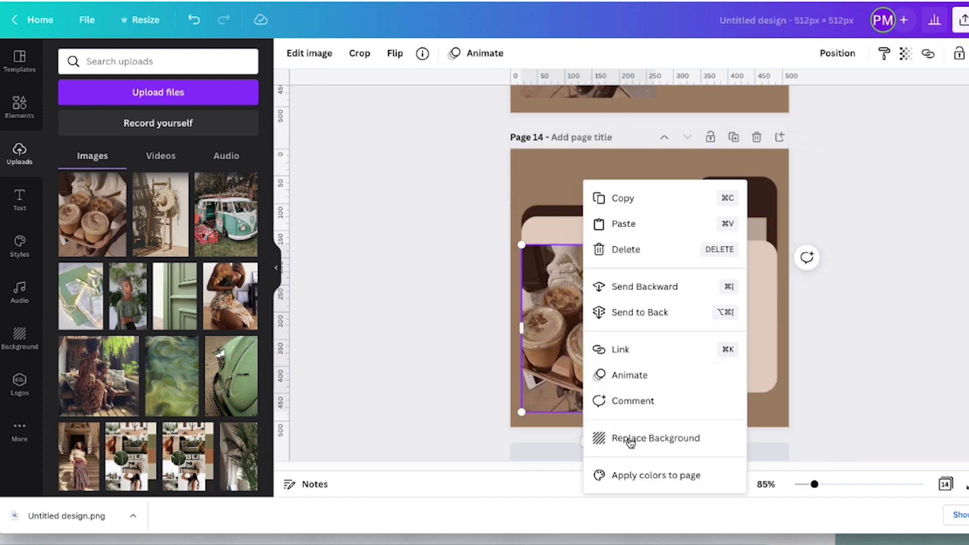
left_click(637, 476)
right_click(608, 344)
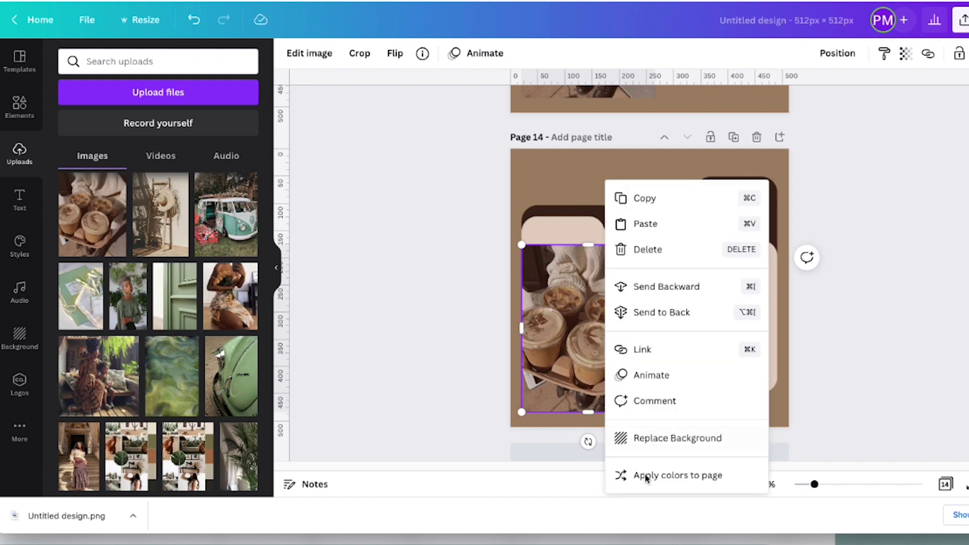
left_click(646, 475)
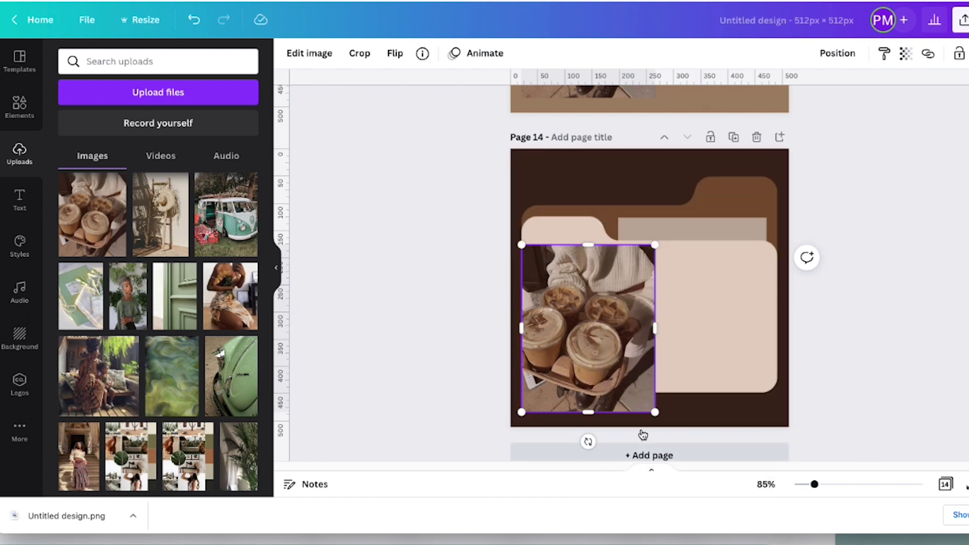
right_click(593, 322)
left_click(642, 476)
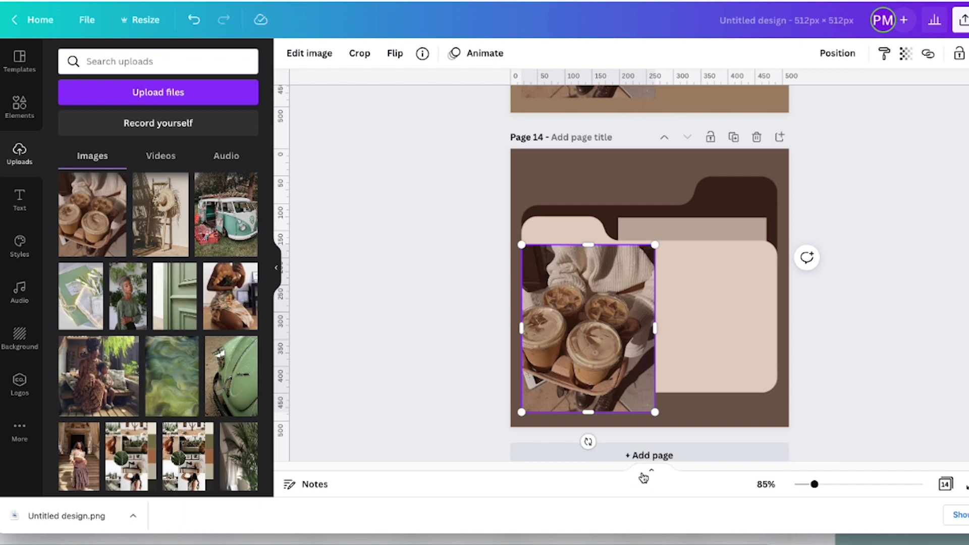
right_click(572, 356)
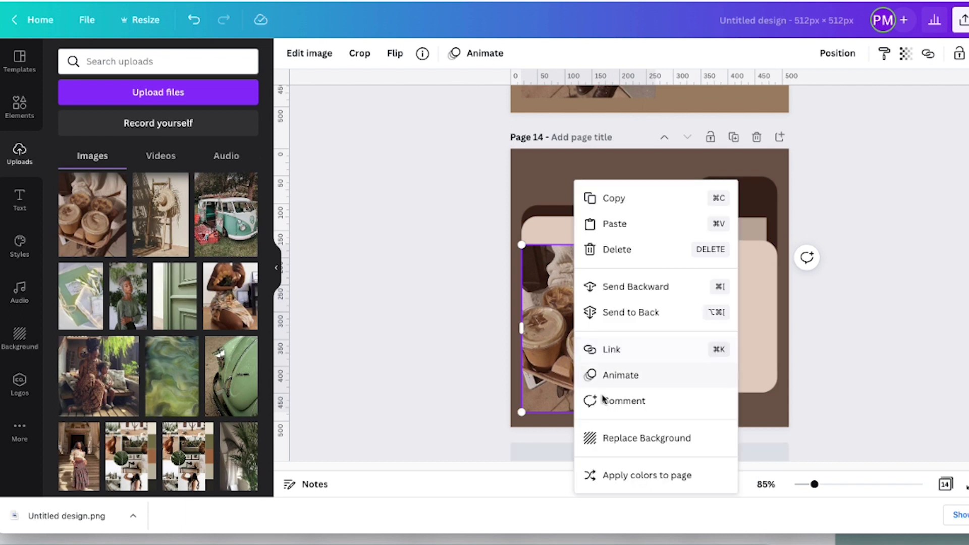
left_click(626, 475)
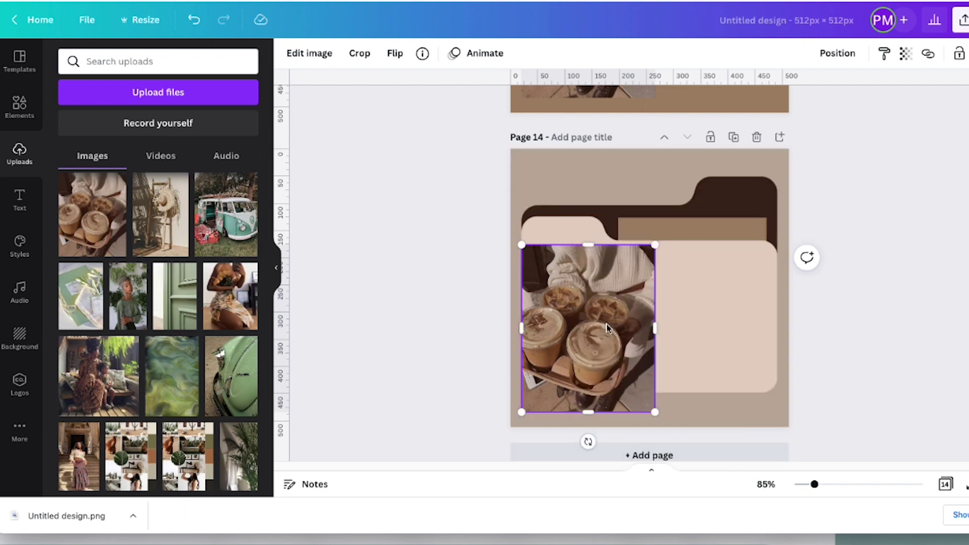
Step: Replace page 14's coffee photo with the green marbled image from the uploads and apply its colors to the page
key("Delete")
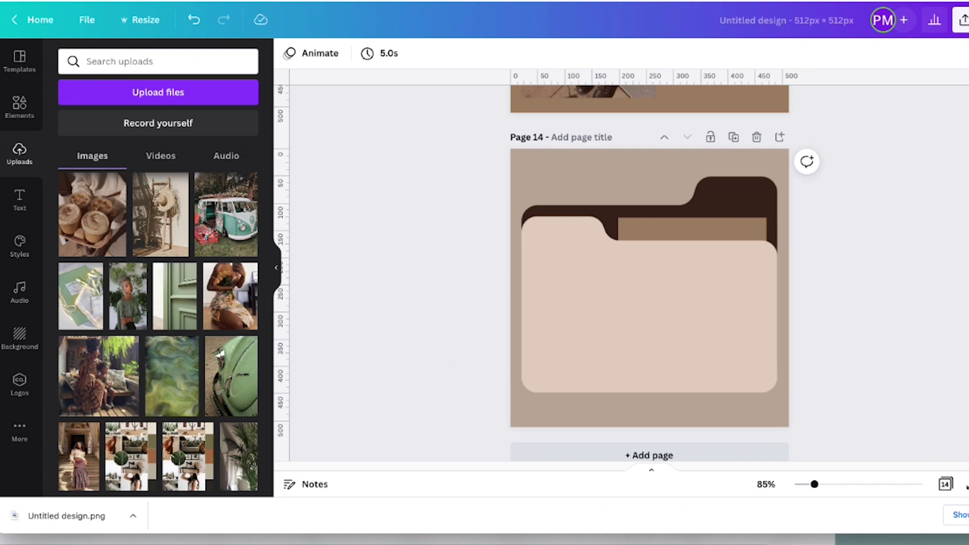
scroll(649, 272, "up", 5)
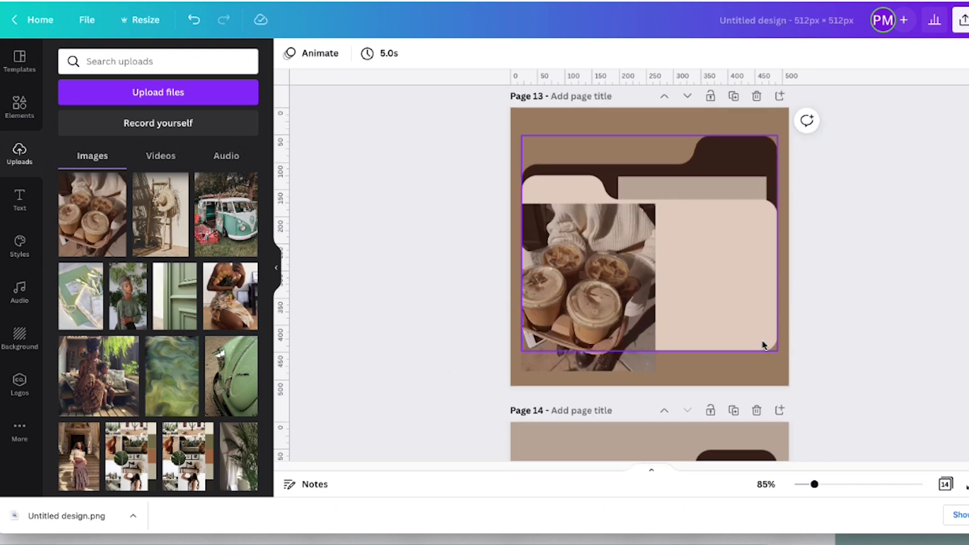
scroll(649, 273, "down", 4)
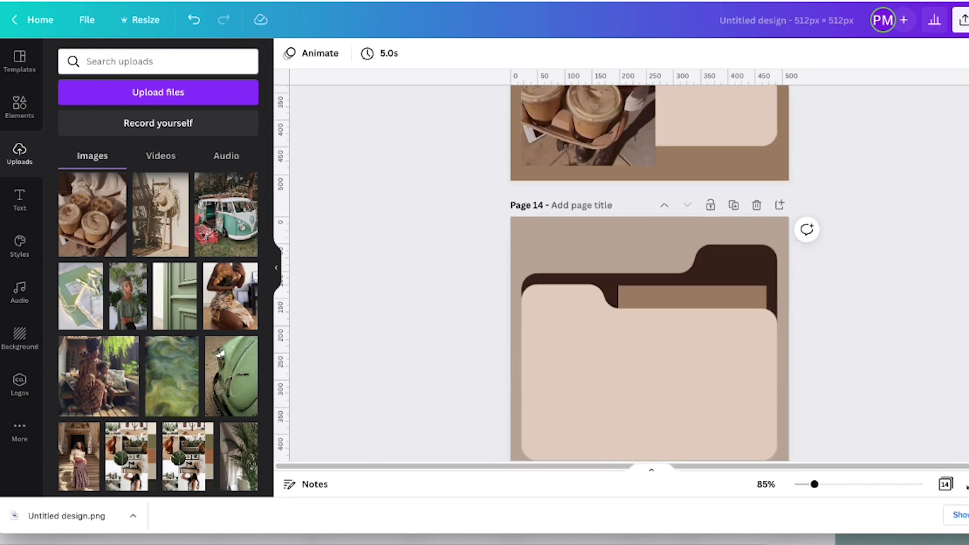
scroll(649, 273, "up", 2)
scroll(649, 273, "down", 1)
scroll(650, 272, "down", 3)
scroll(650, 273, "up", 2)
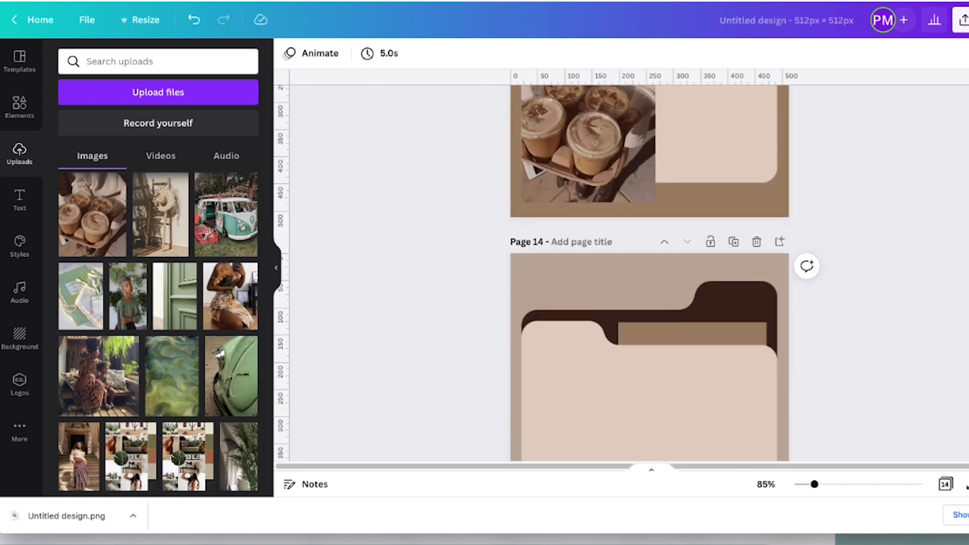
left_click_drag(156, 343, 615, 404)
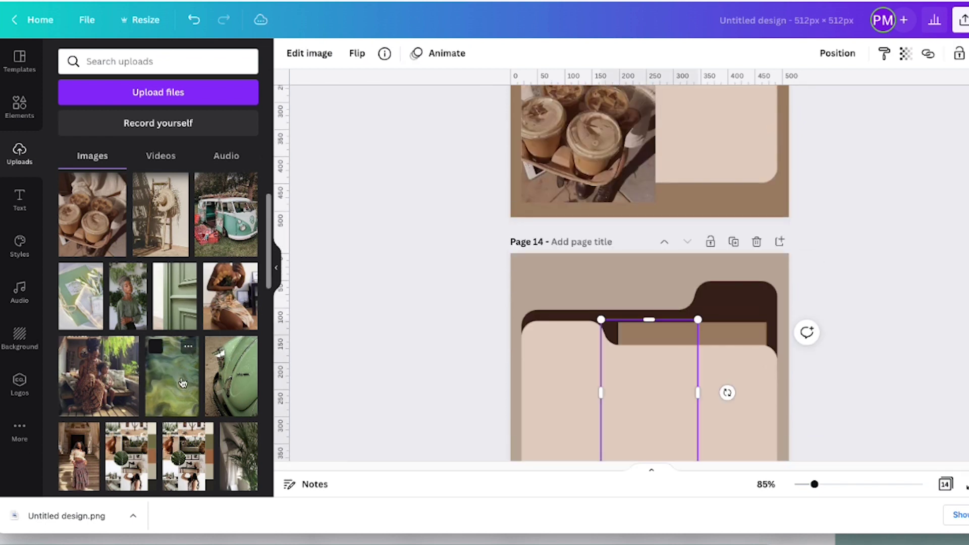
right_click(652, 402)
left_click(693, 475)
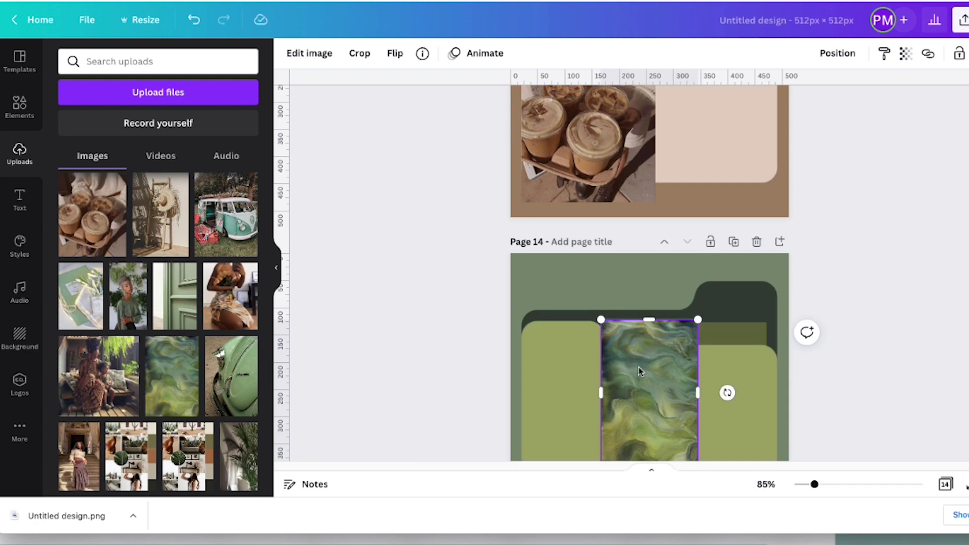
Step: Delete the color-source photos from folder pages 14, 13, 12, 11 and 10, leaving only the folder graphics
key("Delete")
scroll(958, 392, "down", 3)
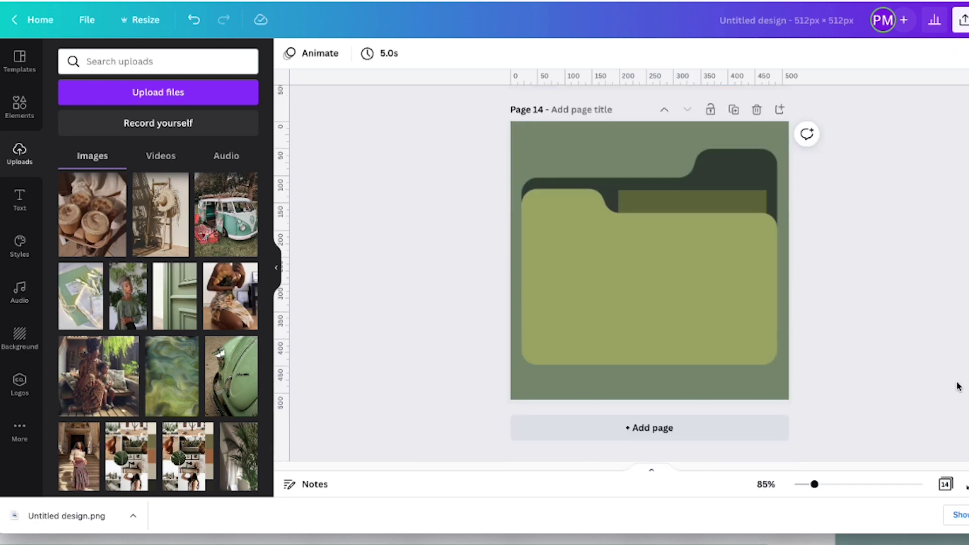
scroll(935, 355, "up", 7)
left_click(541, 349)
key("Delete")
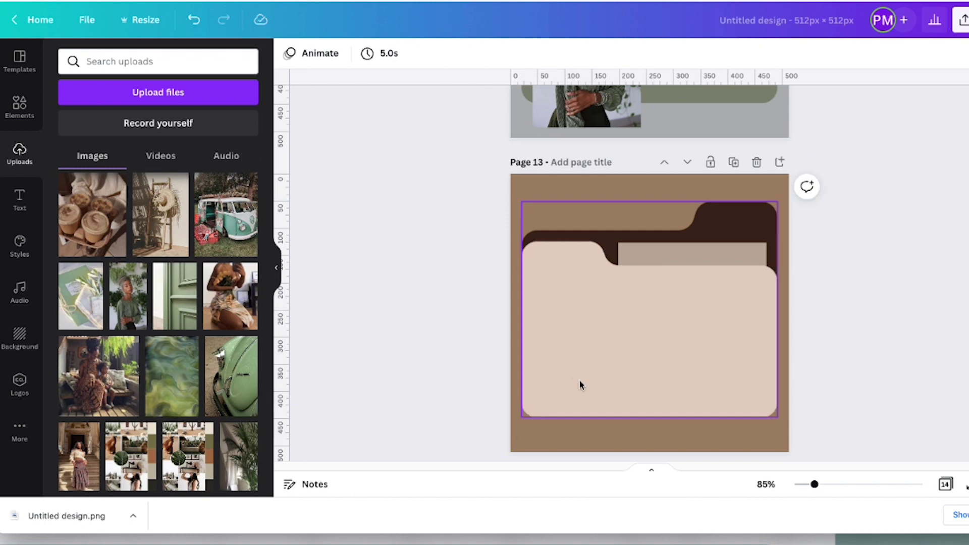
scroll(578, 325, "up", 6)
left_click(576, 334)
key("Delete")
scroll(597, 313, "up", 5)
left_click(586, 414)
key("Delete")
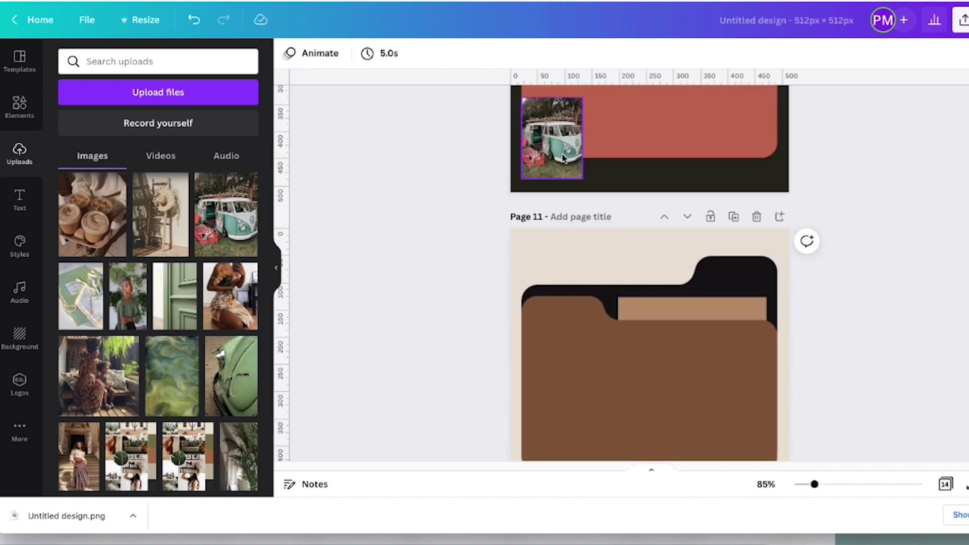
left_click(561, 154)
key("Delete")
Step: Review the folder and pinned-note designs from page 10 back up to page 1
scroll(650, 260, "up", 5)
scroll(651, 261, "up", 5)
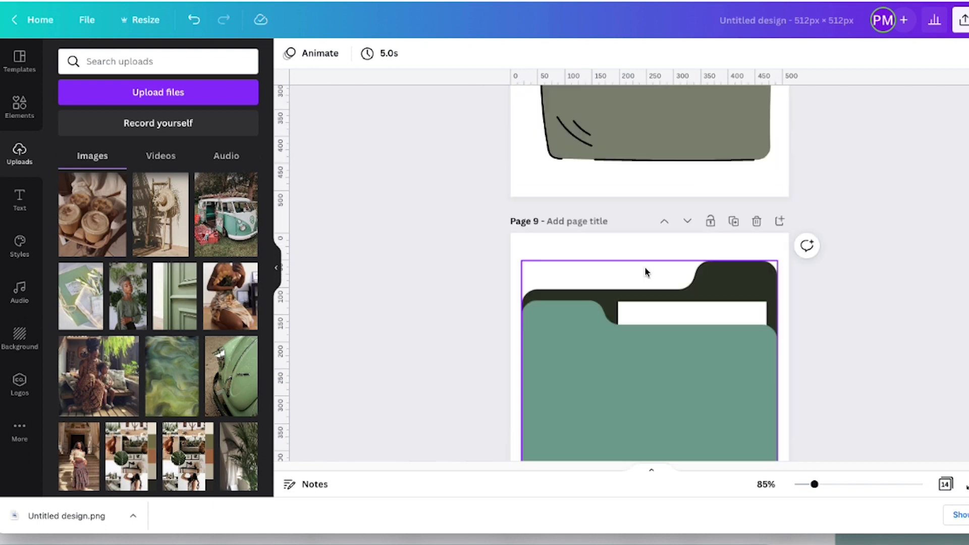
scroll(654, 298, "up", 5)
scroll(655, 297, "up", 10)
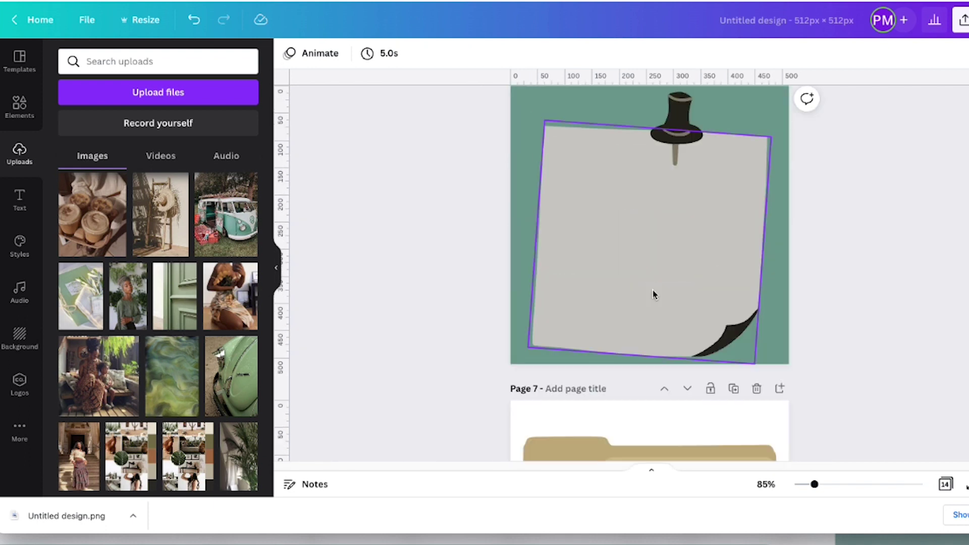
scroll(652, 294, "up", 15)
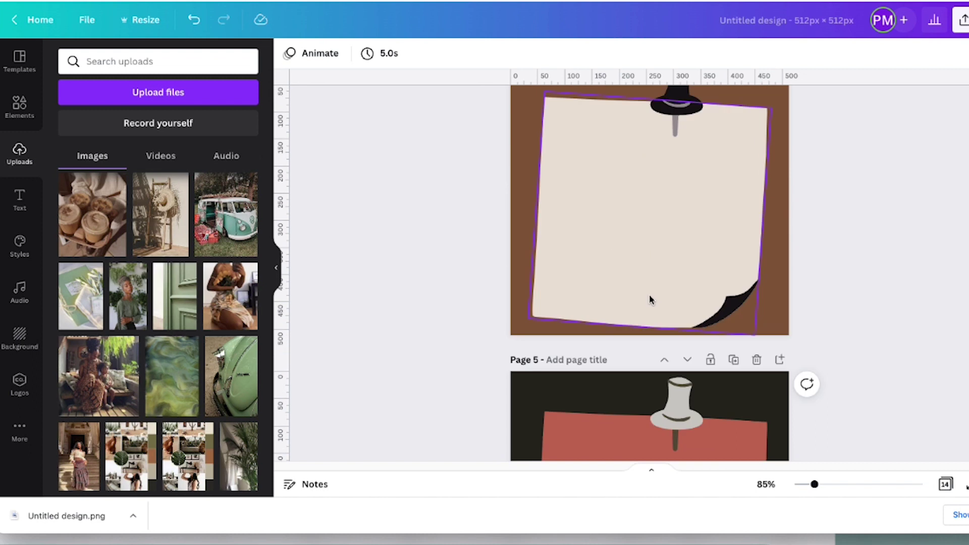
scroll(648, 294, "up", 10)
scroll(646, 290, "down", 5)
scroll(643, 288, "up", 5)
Step: Rename the design as "Custom Boho Folders - 512 x 512"
left_click(780, 24)
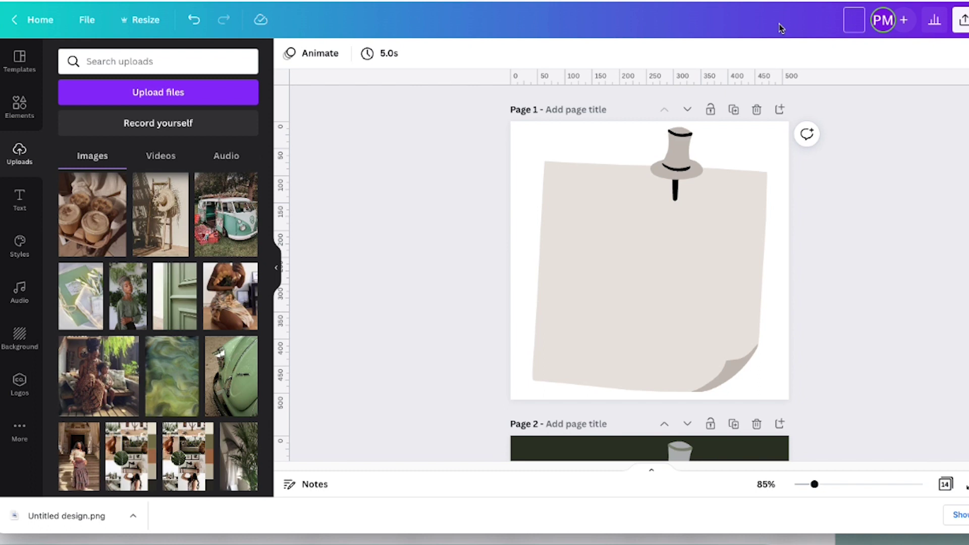
type("d")
type("utom")
key("BackSpace")
key("BackSpace")
key("BackSpace")
type("stom Boho Folders - 512 x")
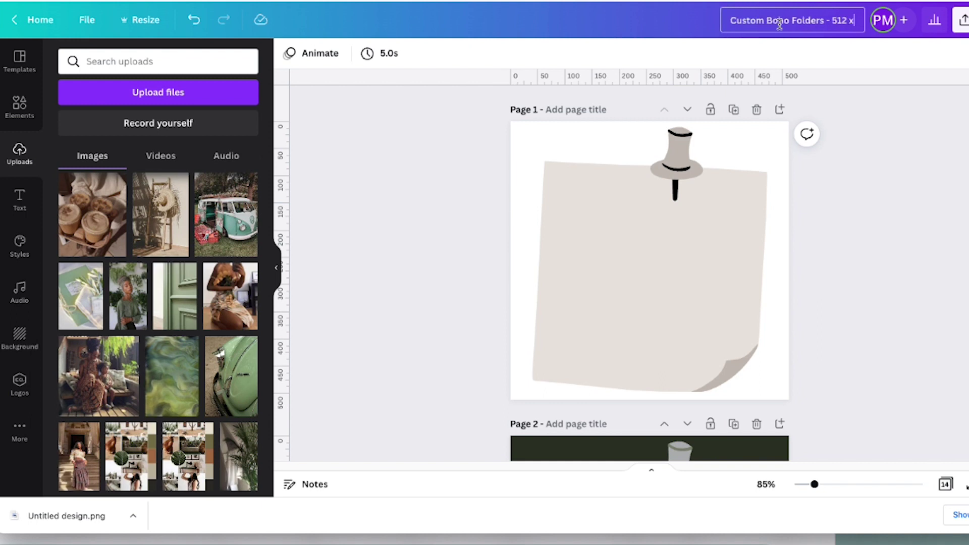
type(" 512")
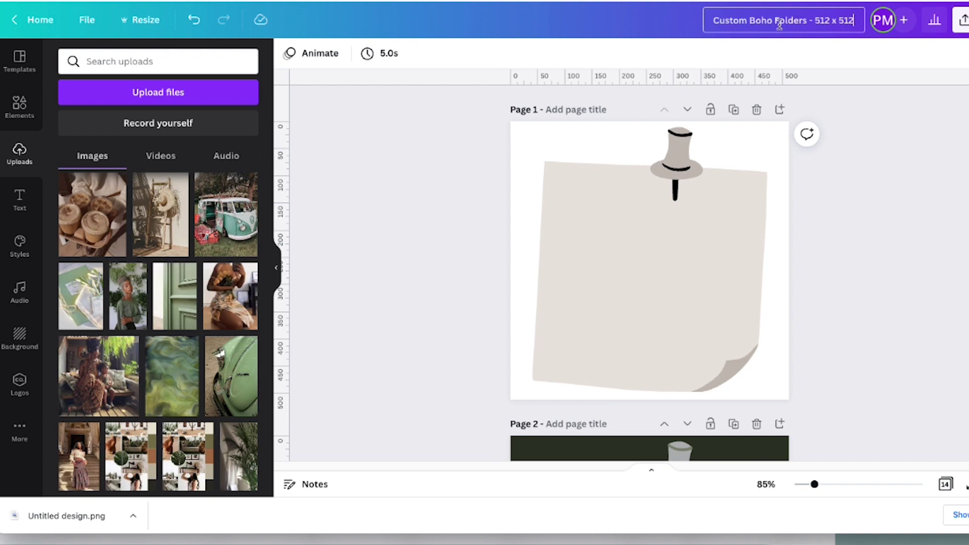
key("Return")
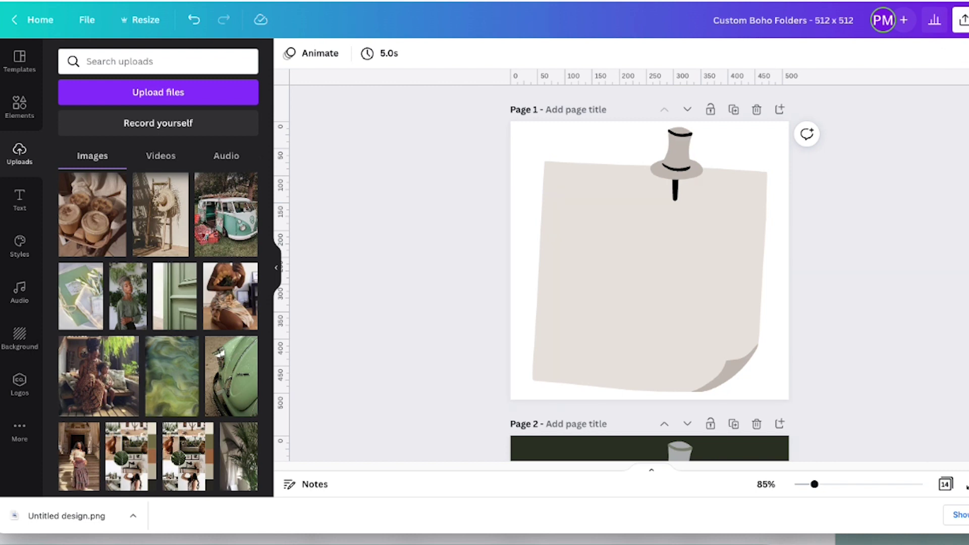
Step: Download all 14 pages as PNG files at 512 × 512 px with a transparent background
left_click(963, 20)
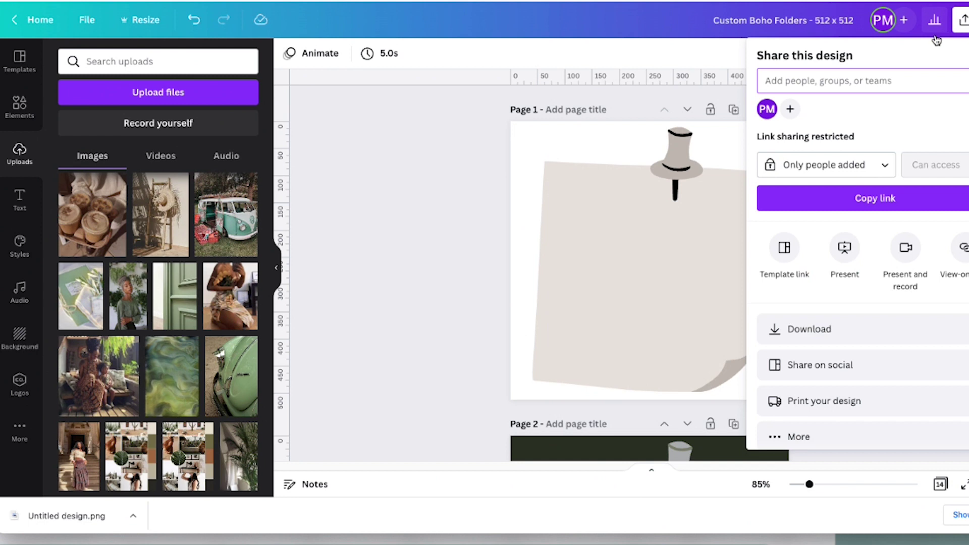
left_click(838, 328)
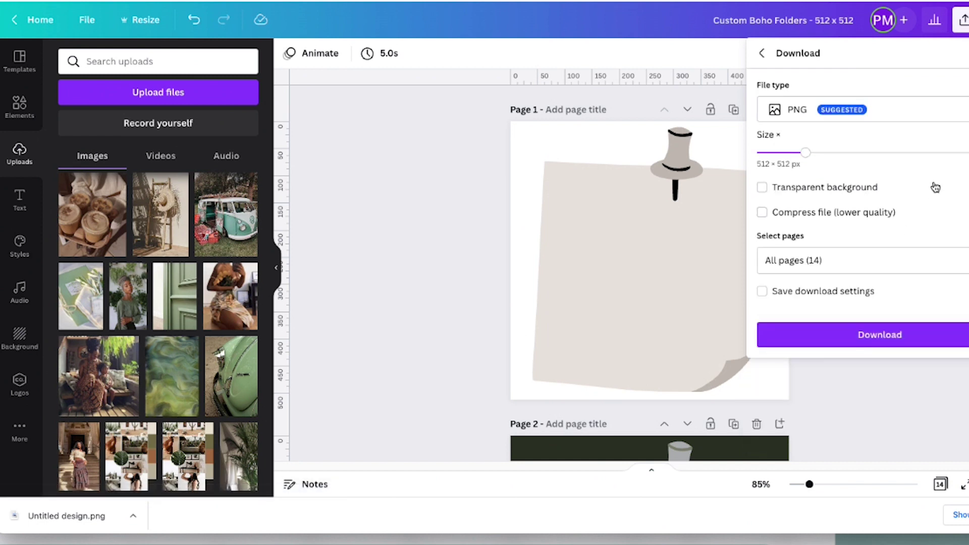
left_click(763, 190)
left_click(882, 337)
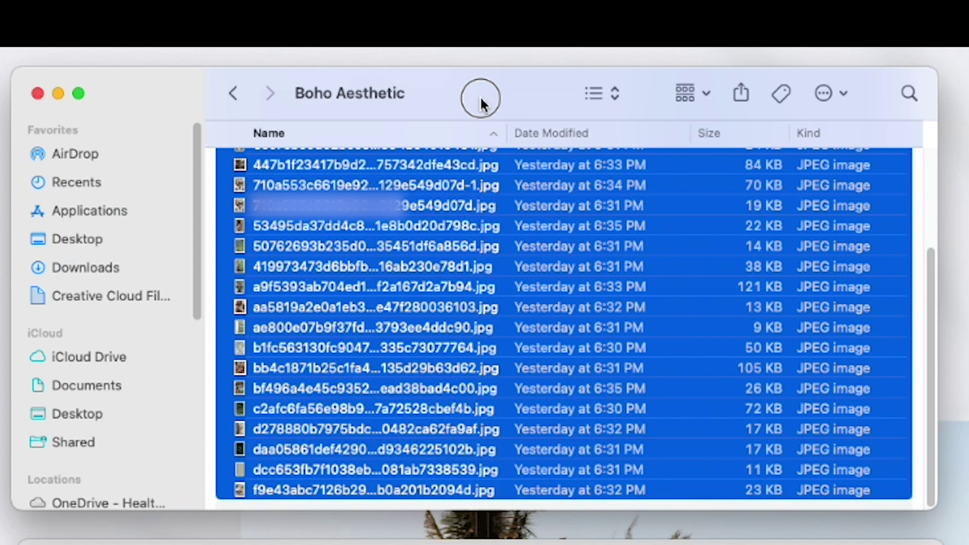
Step: In Finder, reopen the Boho Aesthetic folder from Documents and enlarge its window to show the full file list
left_click(232, 94)
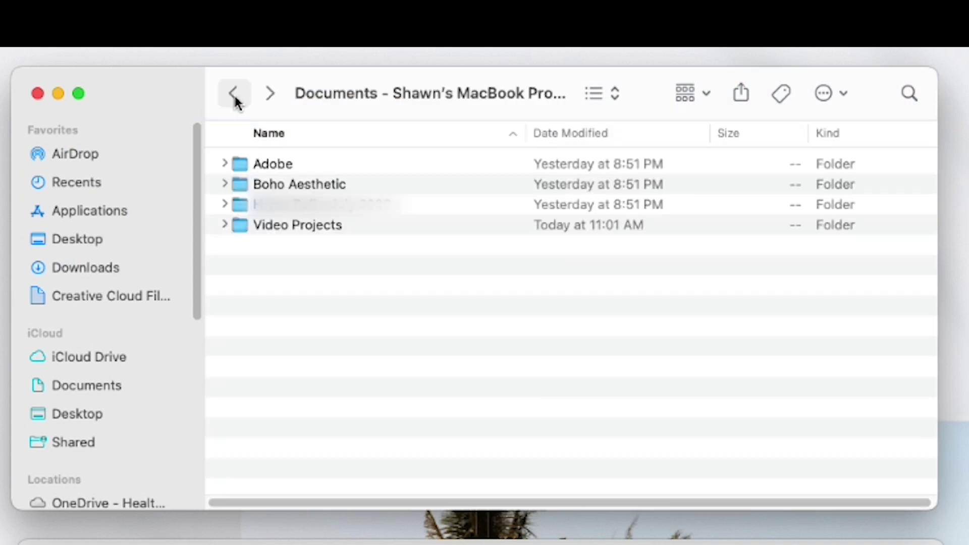
double_click(235, 181)
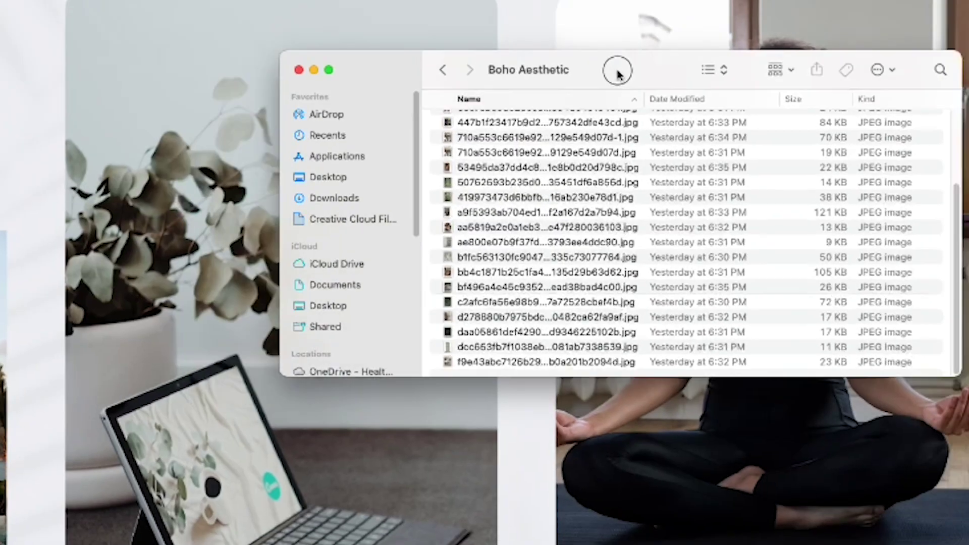
left_click_drag(617, 70, 627, 66)
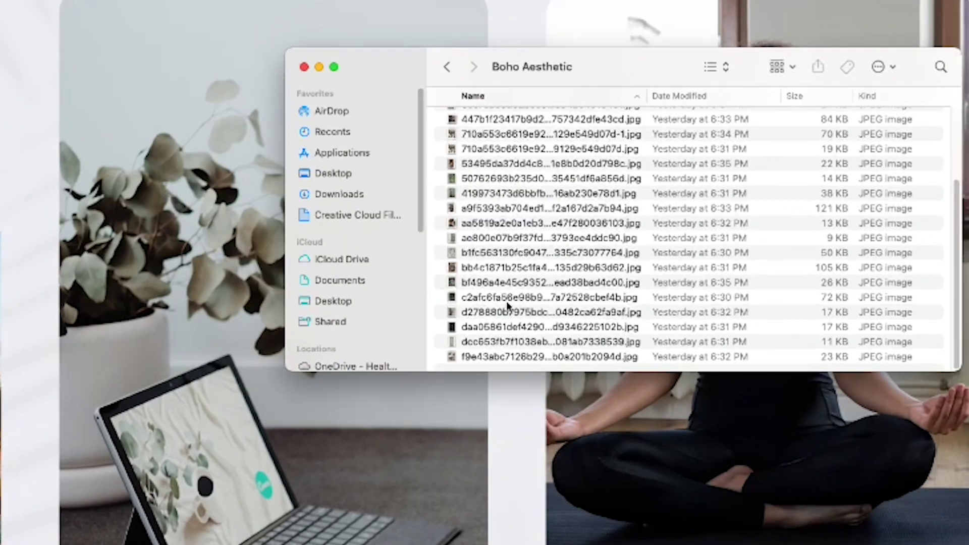
left_click(502, 371)
left_click_drag(502, 372, 501, 544)
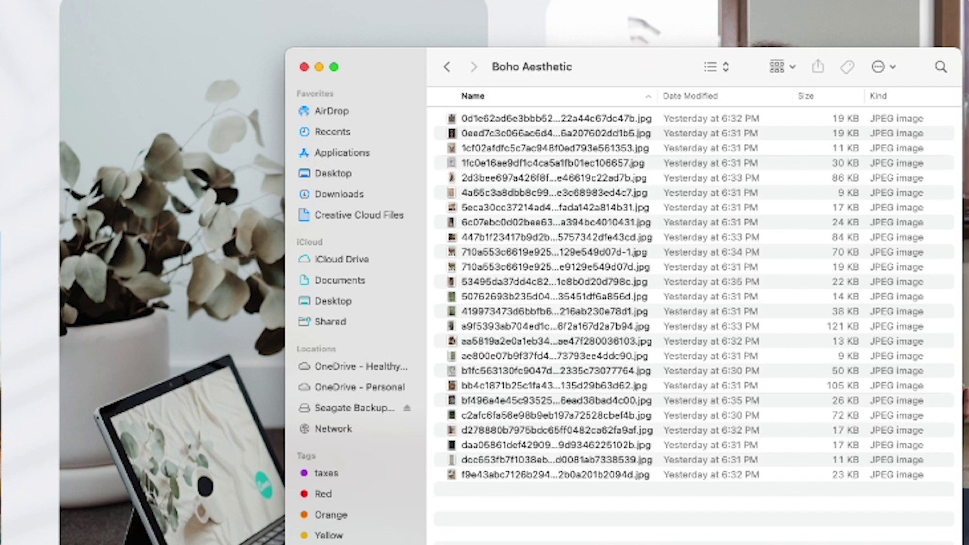
Step: Create a new folder named "photos" inside the Boho Aesthetic folder
key("super+shift+n")
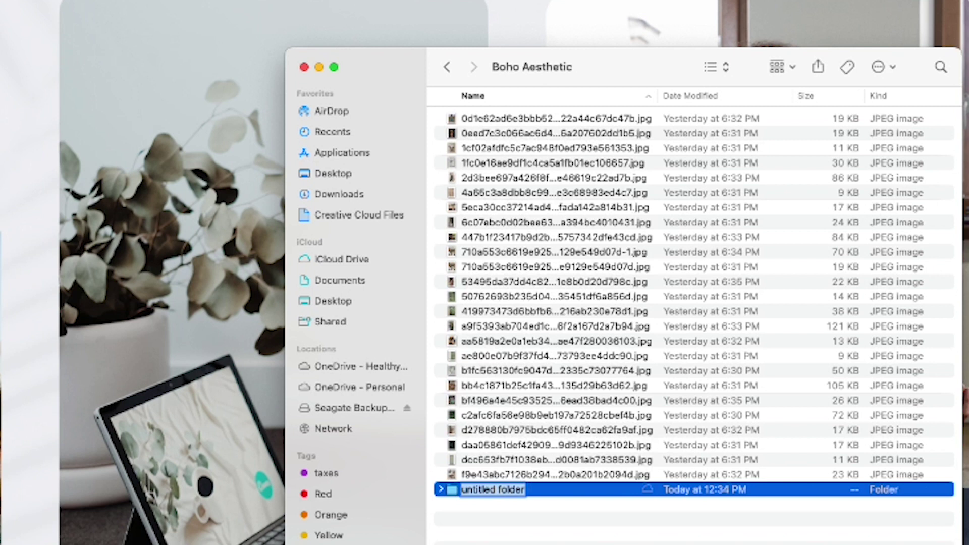
type("photos")
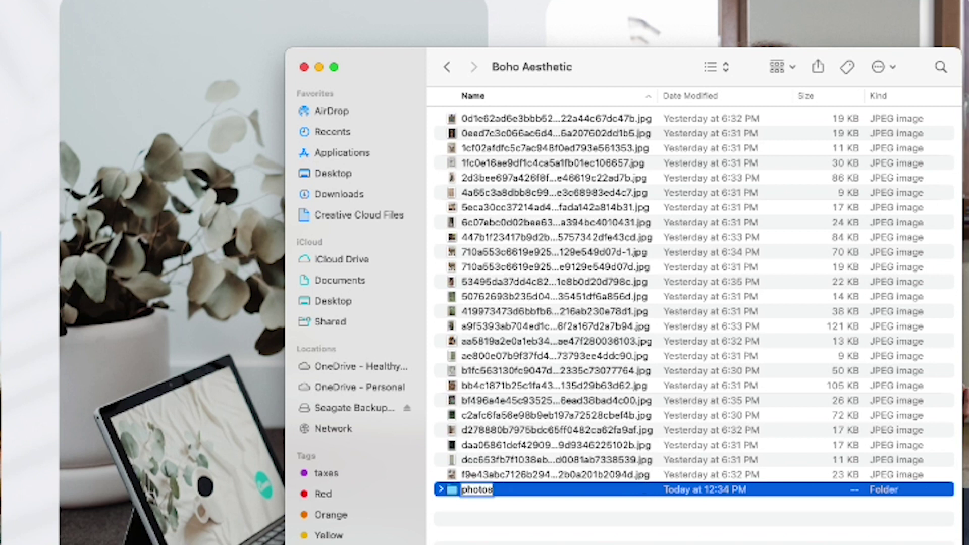
key("Return")
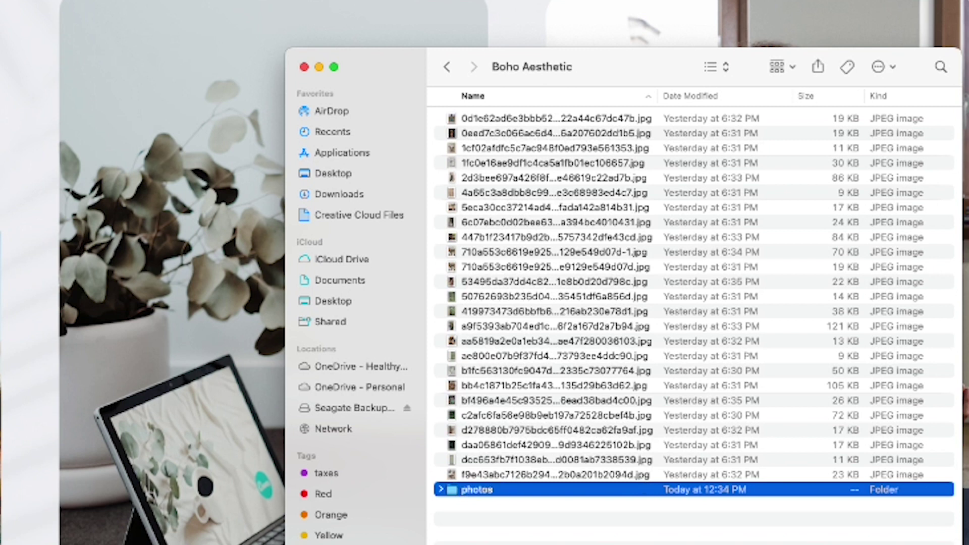
Step: Move all the JPEG images in the Boho Aesthetic folder into the "photos" folder
left_click(571, 120)
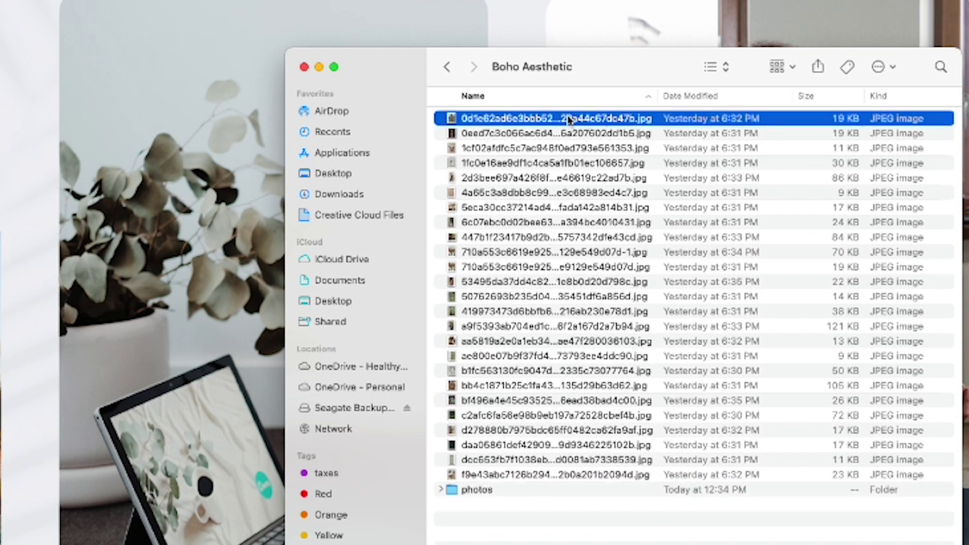
left_click(479, 475, "shift")
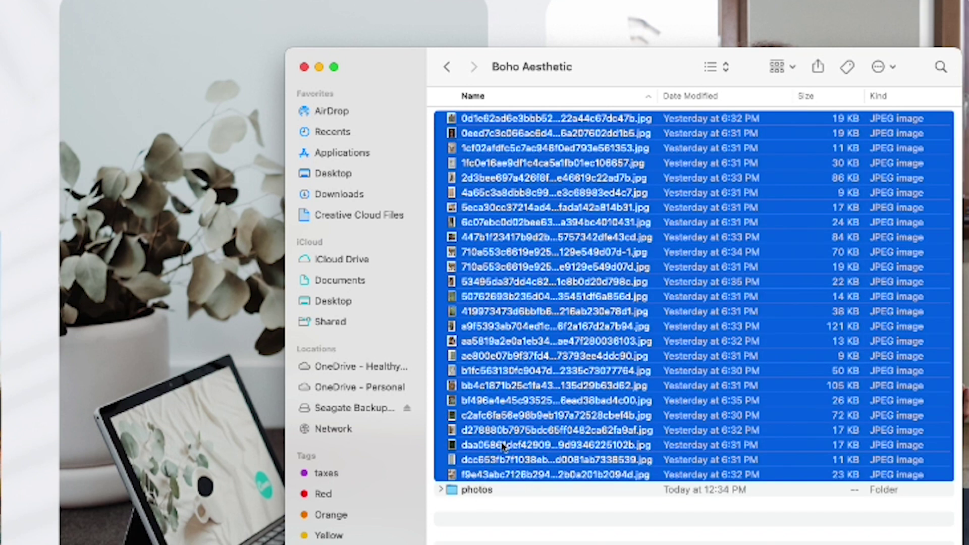
left_click_drag(480, 476, 479, 502)
left_click_drag(6, 439, 6, 434)
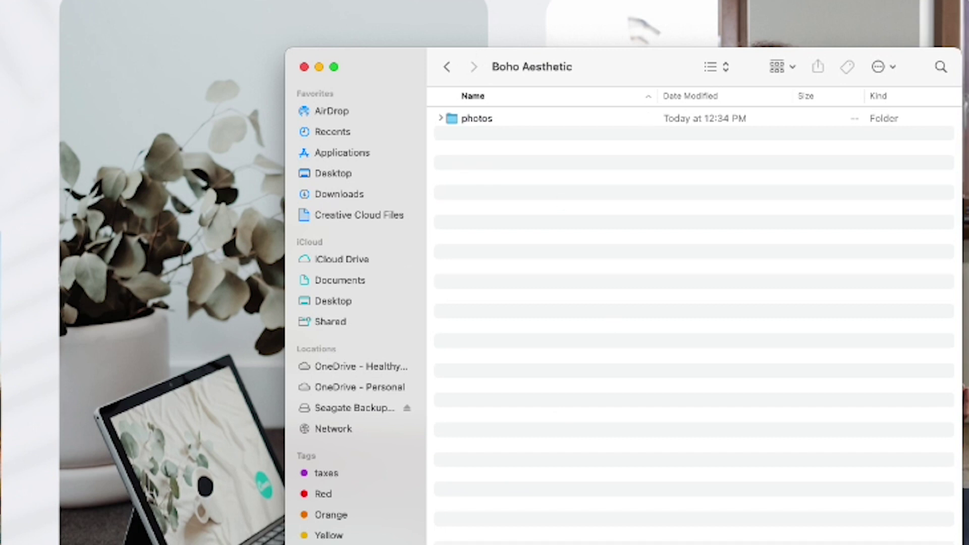
Step: Create a new folder named "icons" inside the Boho Aesthetic folder
key("super+shift+n")
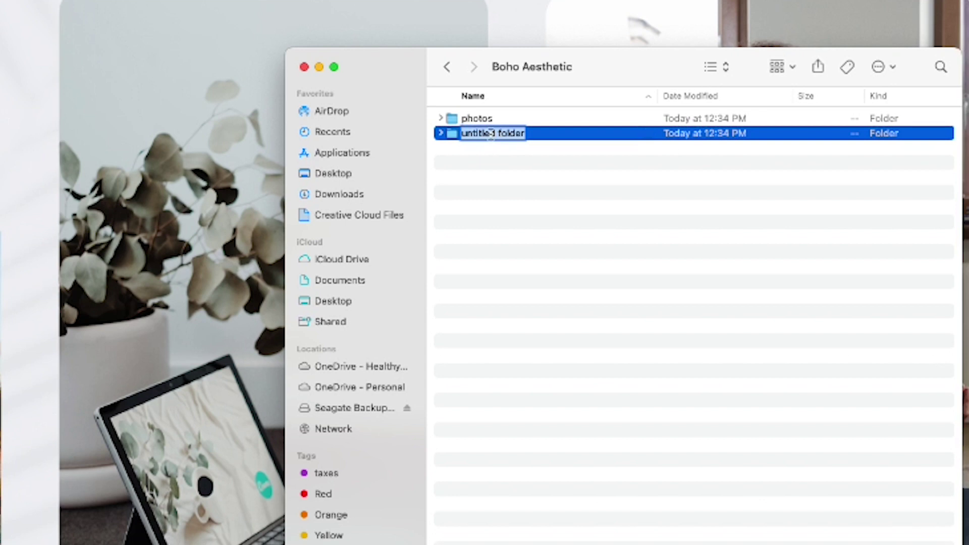
type("icons")
key("Return")
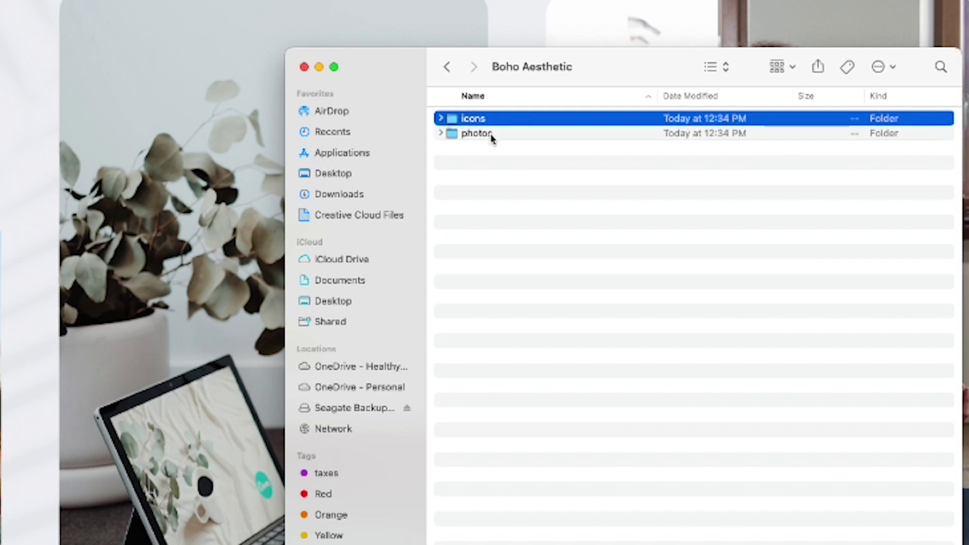
Step: Move the downloaded "Custom Boho Folders - 512 x 512.zip" into the icons folder, extract it and expand the extracted folder
double_click(453, 123)
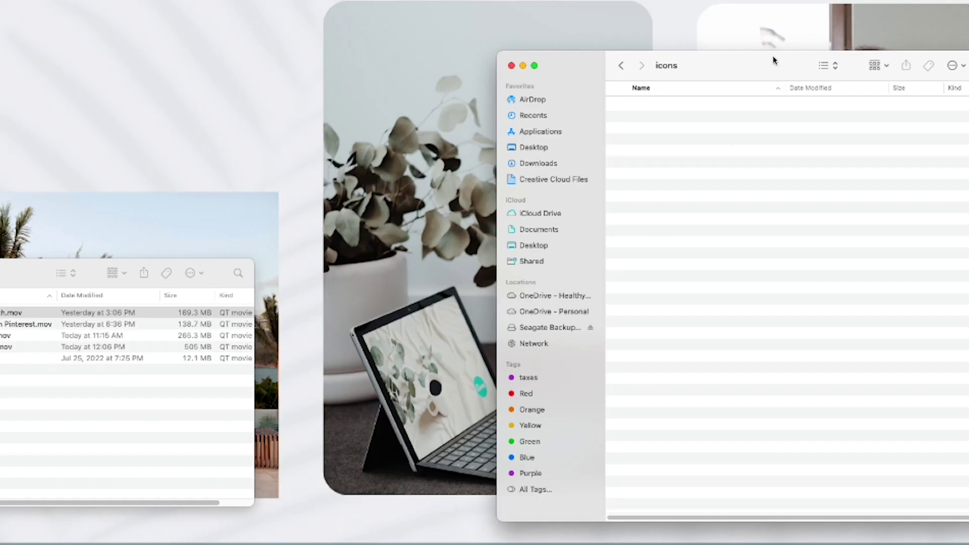
left_click_drag(773, 56, 747, 325)
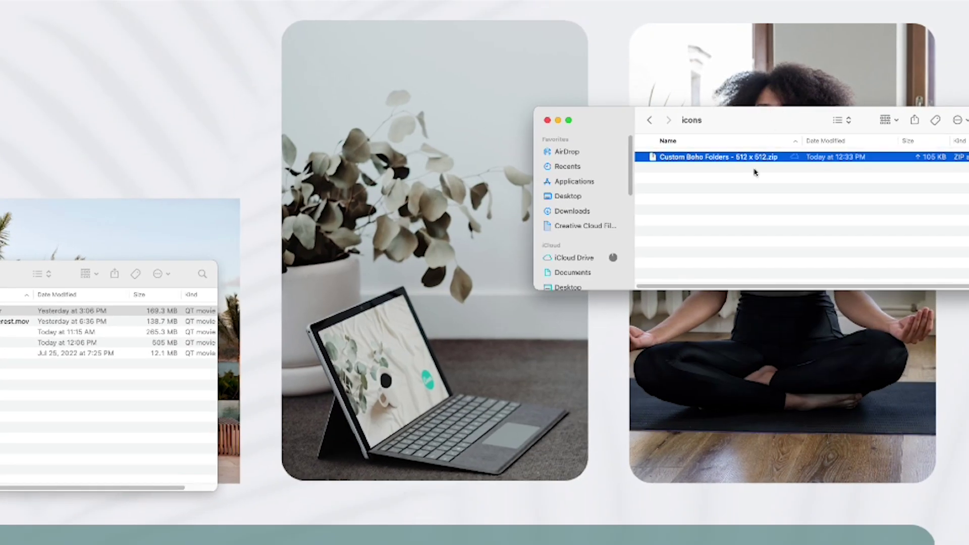
double_click(719, 157)
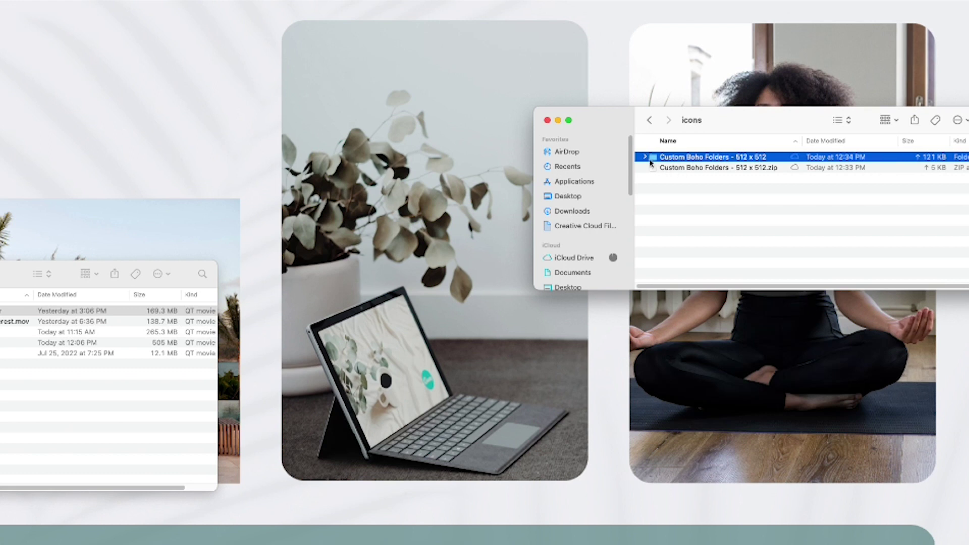
left_click(644, 157)
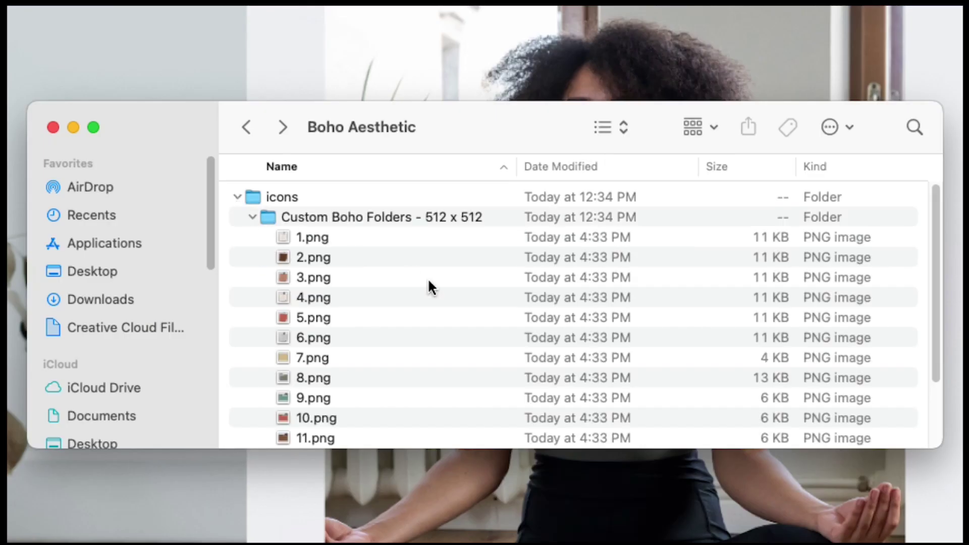
Step: Open the extracted "Custom Boho Folders - 512 x 512" folder and enlarge its window to view all the PNG icons
scroll(432, 293, "down", 3)
scroll(432, 293, "up", 3)
scroll(432, 293, "down", 4)
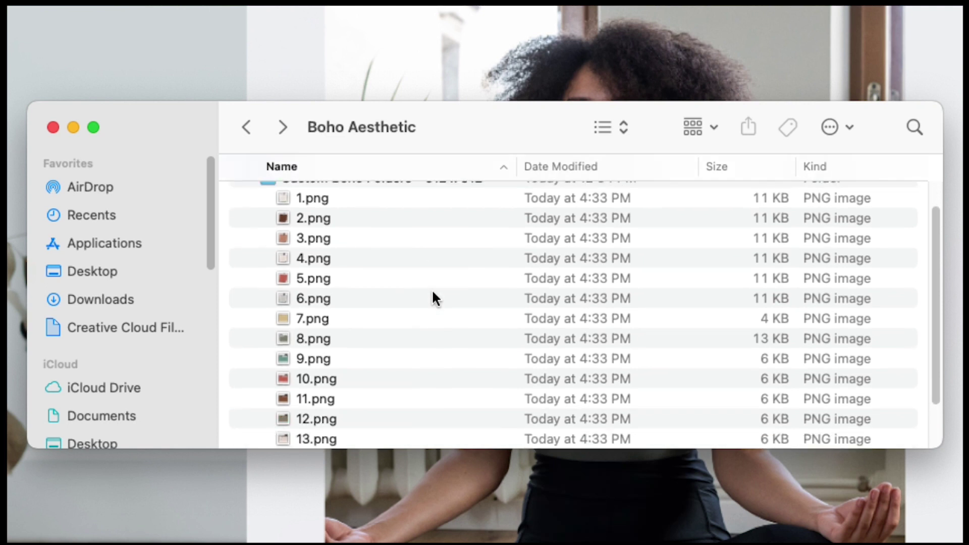
scroll(433, 293, "down", 1)
scroll(433, 293, "up", 3)
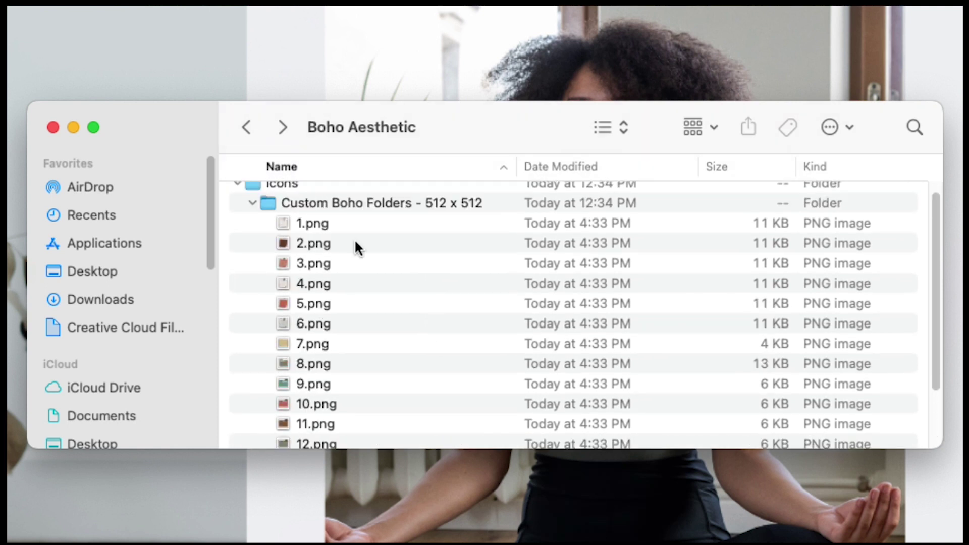
double_click(269, 200)
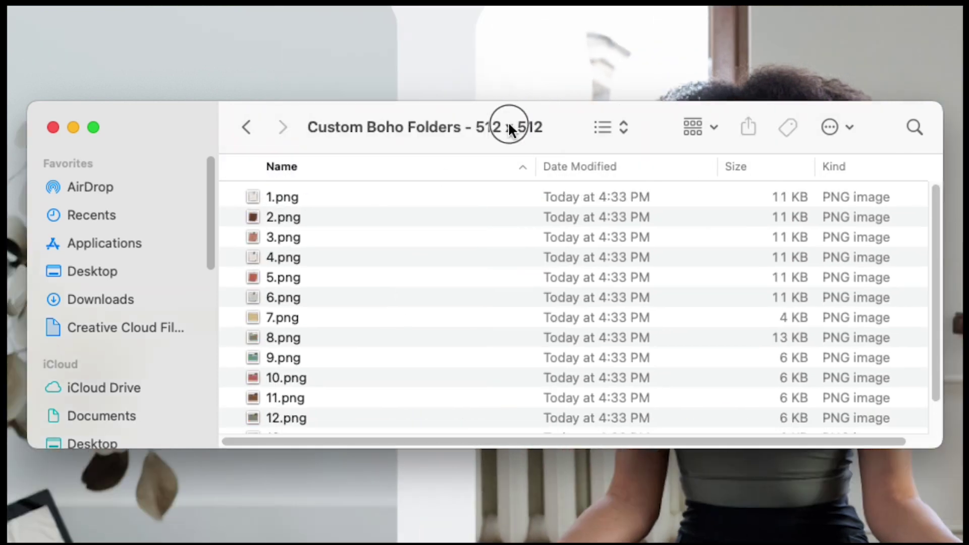
left_click_drag(460, 450, 452, 532)
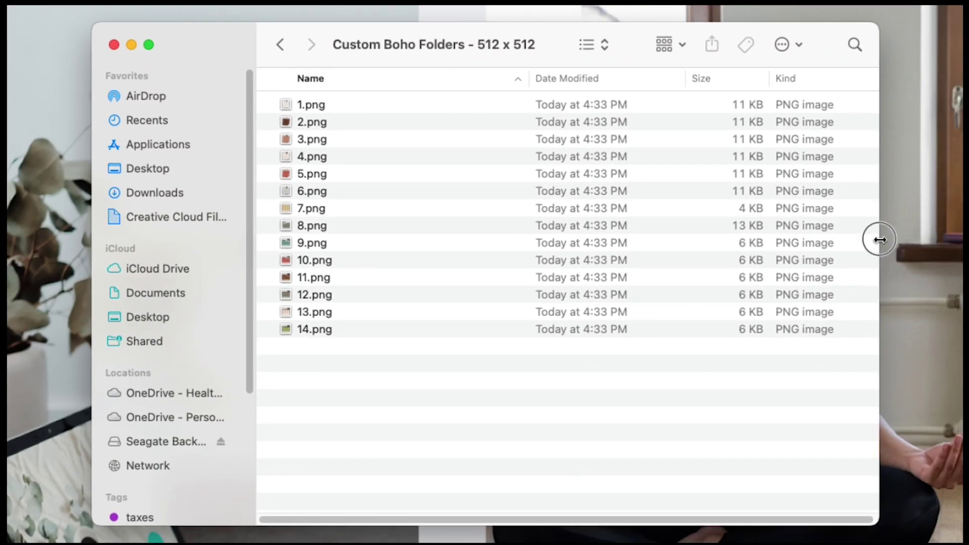
left_click_drag(871, 238, 943, 230)
left_click(574, 49)
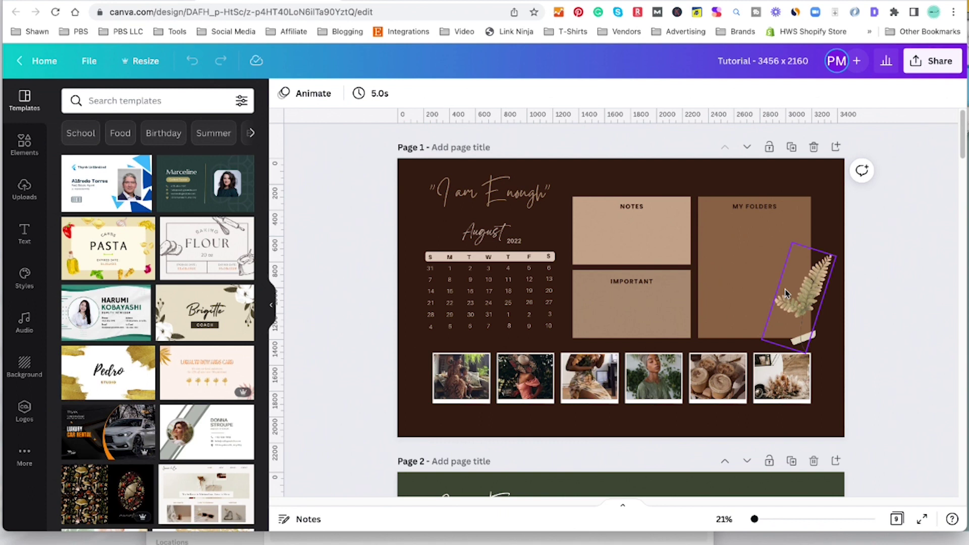
Step: Bring up the Finder Documents window over the Canva design and open the Boho Aesthetic folder
key("Escape")
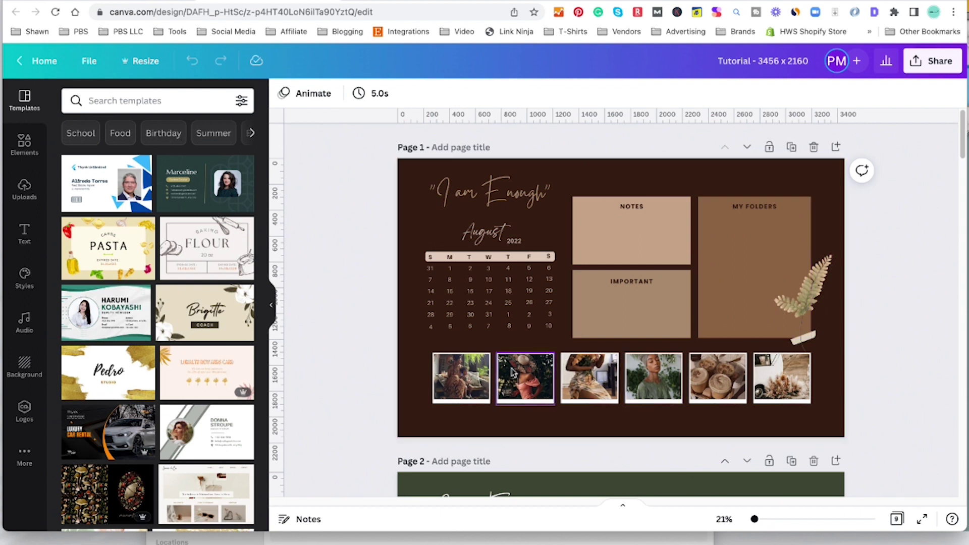
left_click(374, 542)
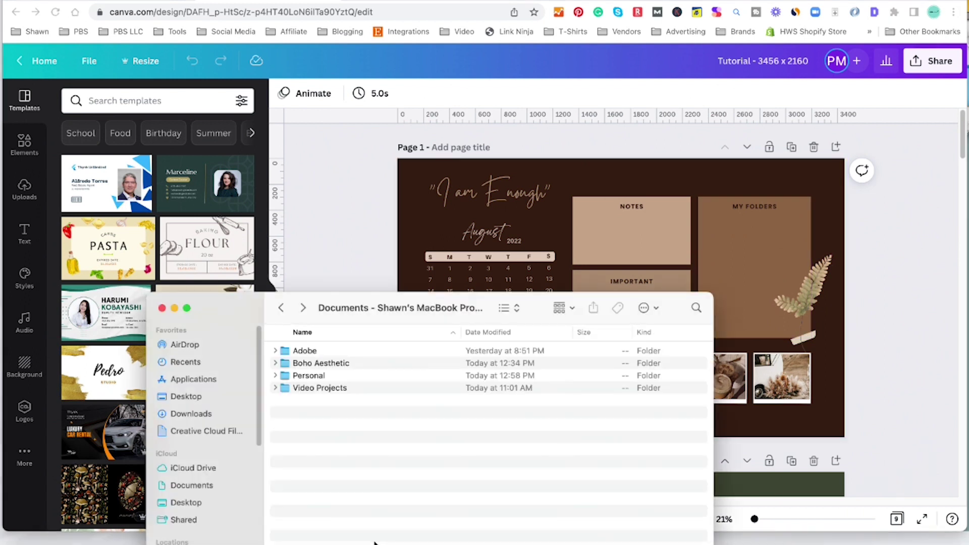
left_click_drag(410, 309, 466, 138)
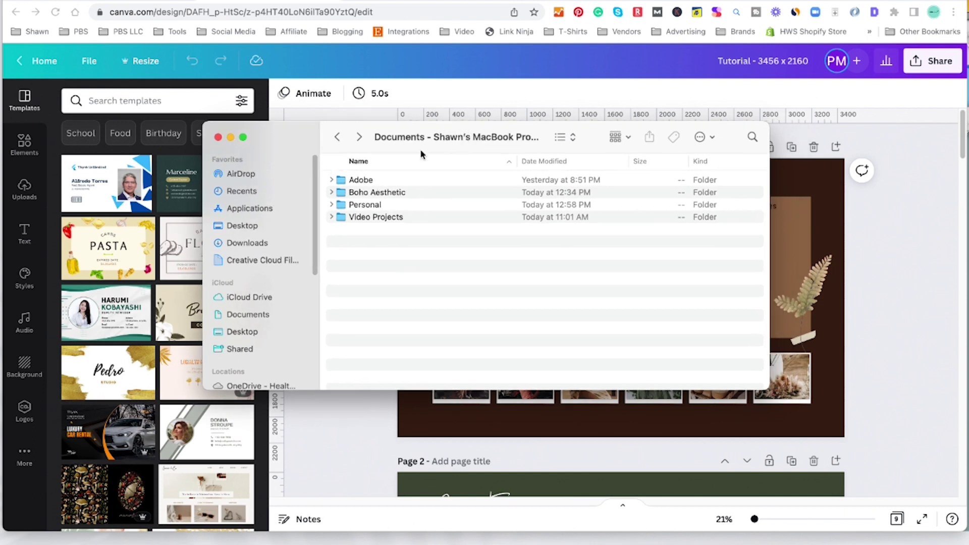
double_click(341, 195)
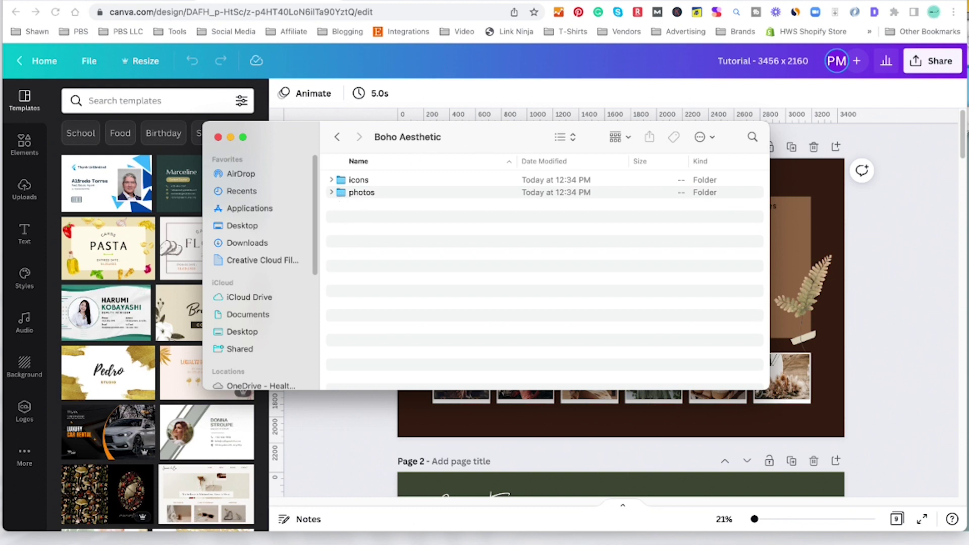
Step: Create a new folder named "Deskto Wallpapers" inside Boho Aesthetic, open it and move its window aside
left_click(45, 0)
left_click(56, 0)
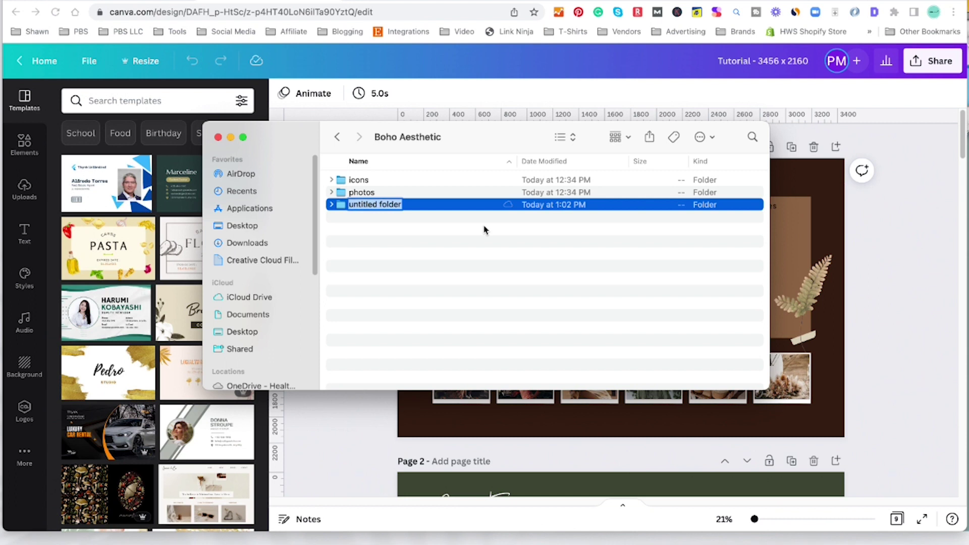
type("D")
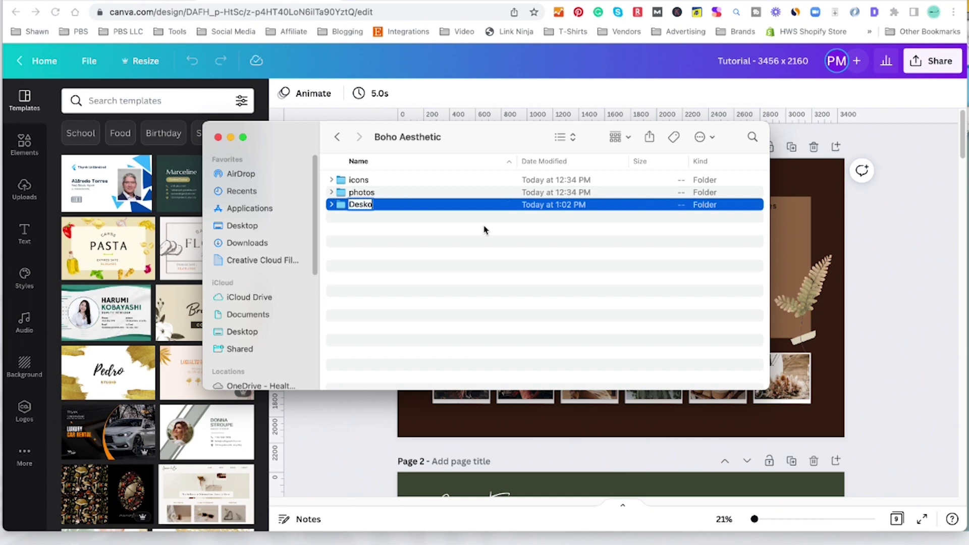
type("eskto Wallpapers")
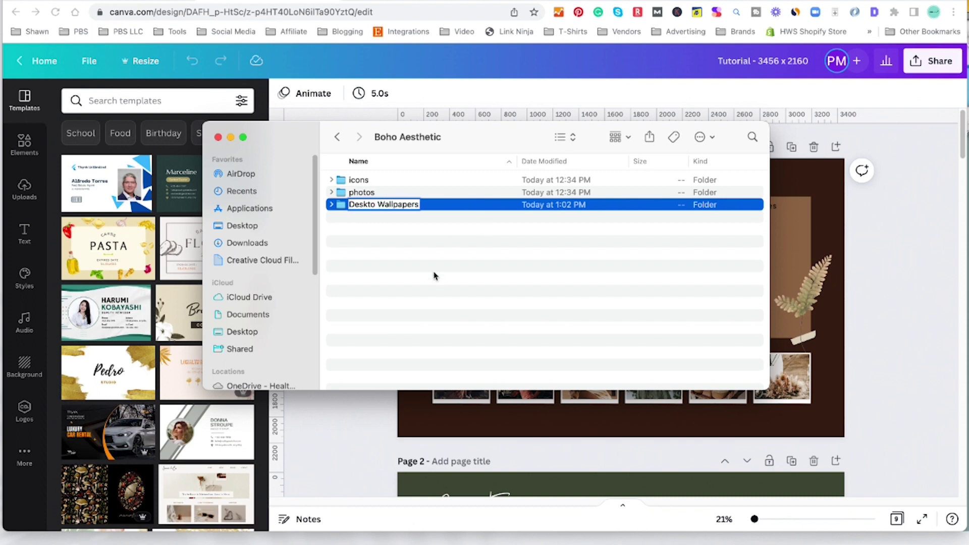
key("Return")
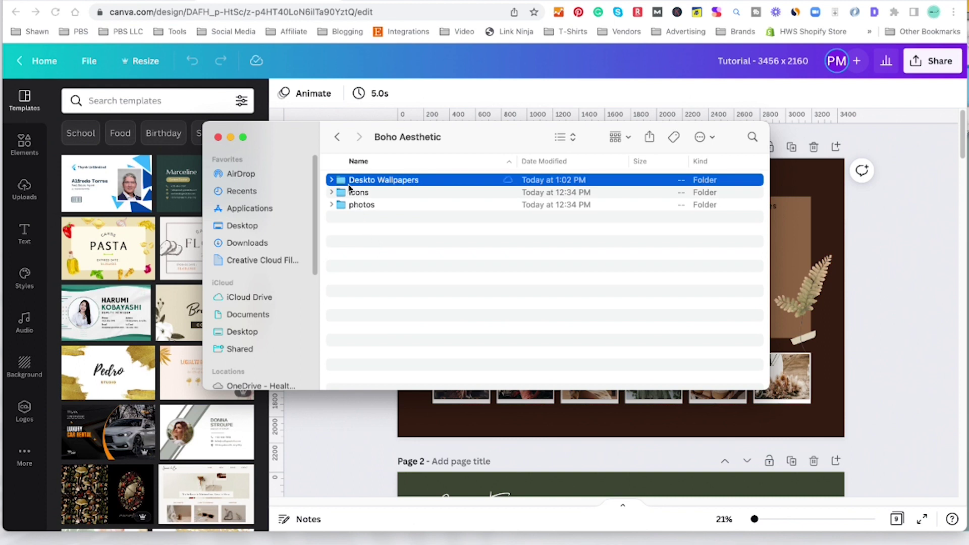
double_click(342, 187)
left_click_drag(474, 146, 261, 301)
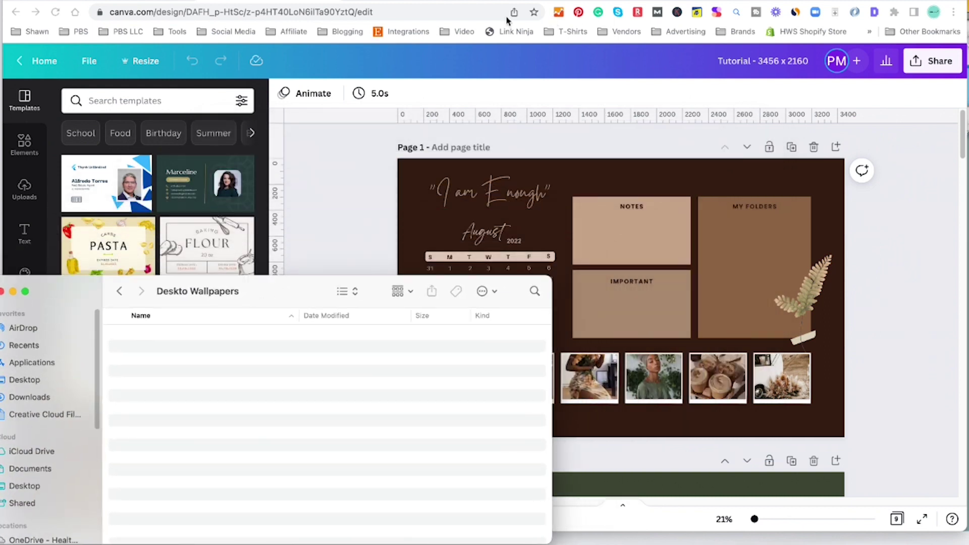
Step: Return to the Canva wallpaper design and download all 9 pages as PNG files at 3456 × 2160 px
left_click(926, 1)
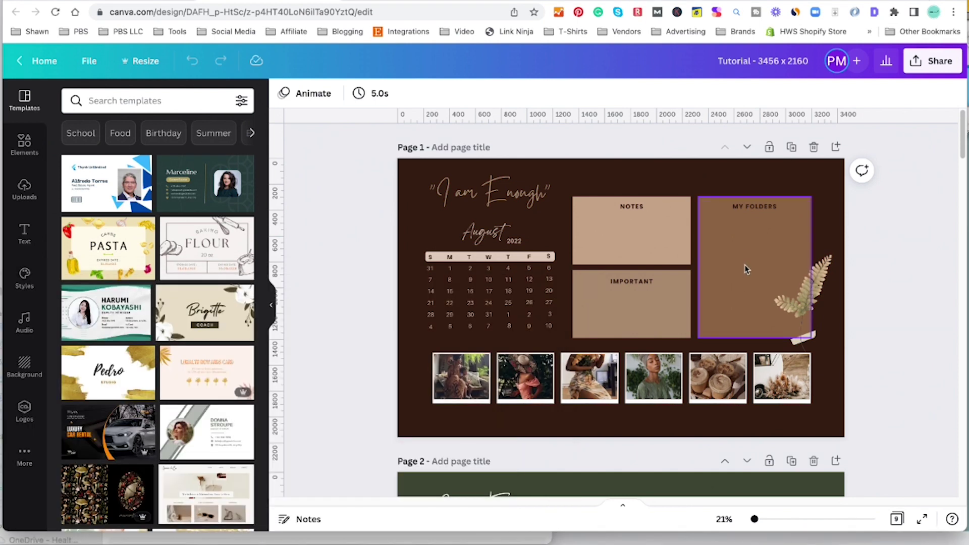
left_click(928, 61)
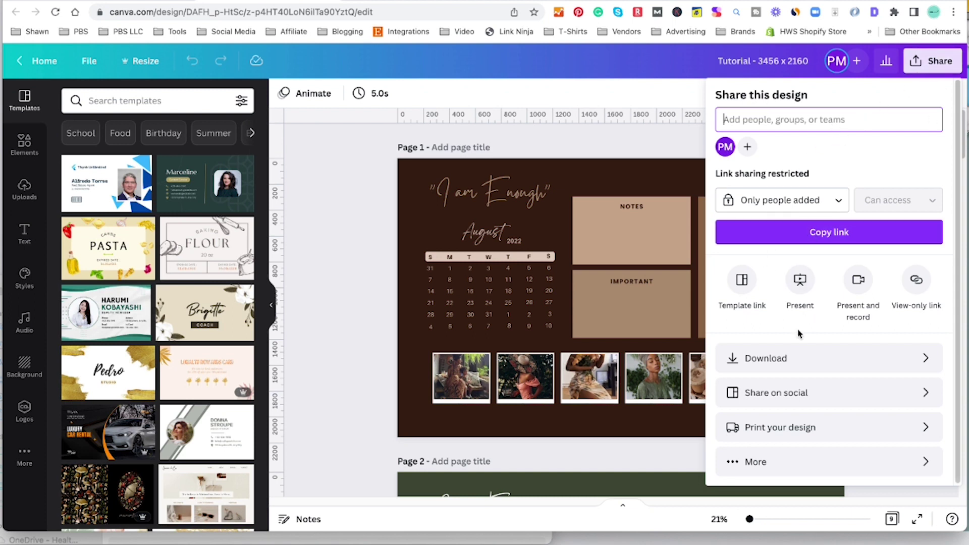
left_click(780, 359)
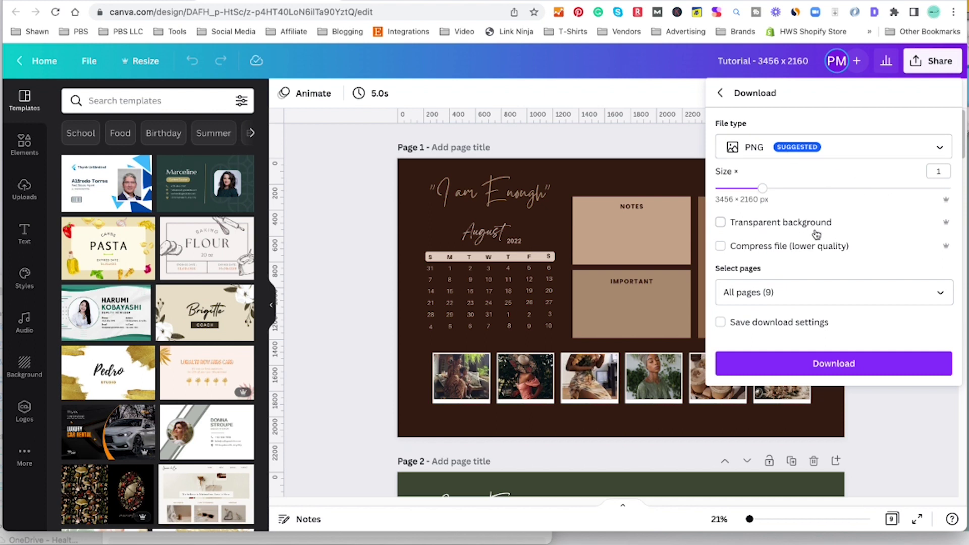
left_click(947, 301)
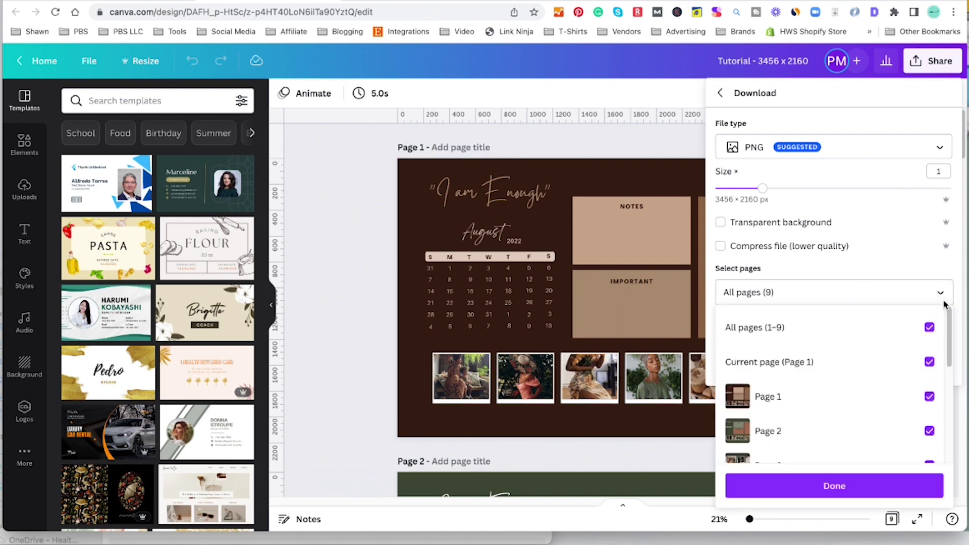
left_click(941, 298)
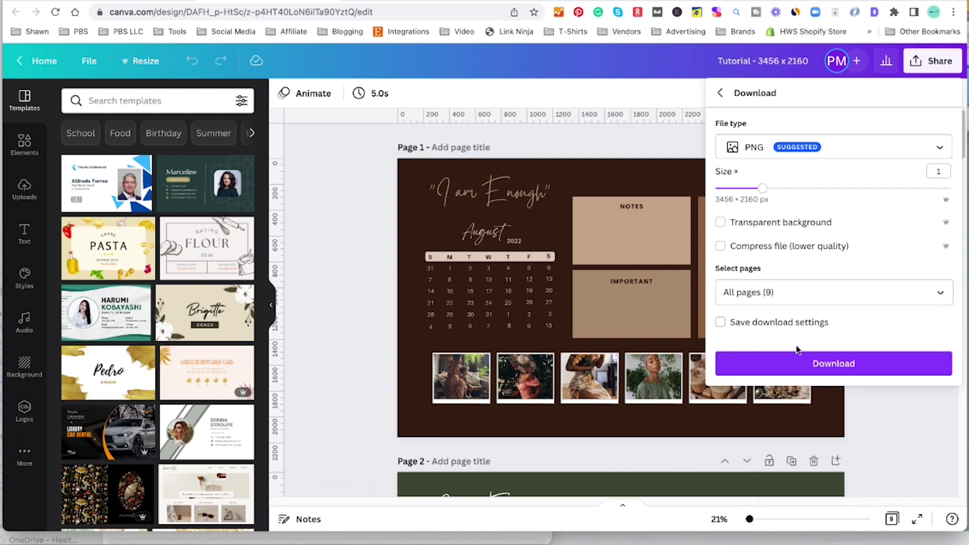
left_click(821, 364)
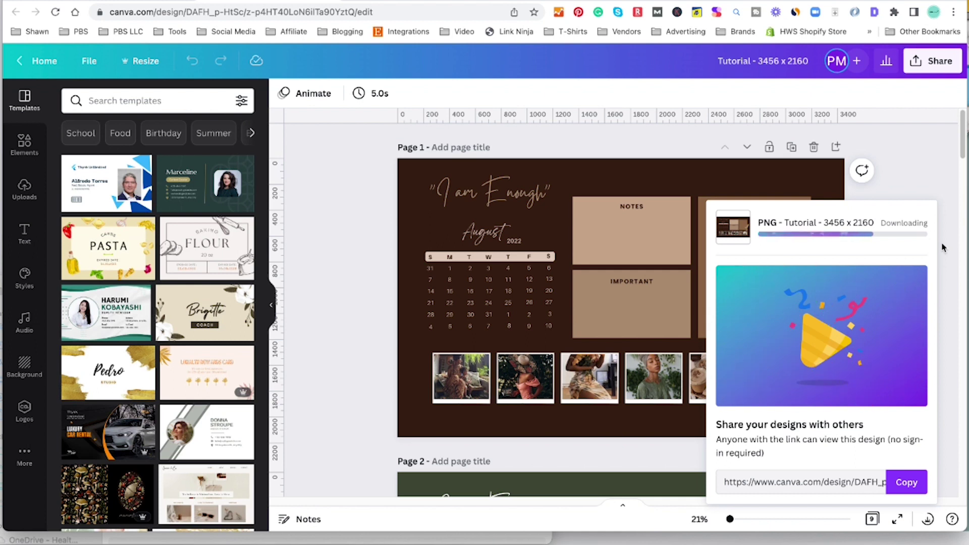
Step: Look through the desktop wallpaper designs from page 1 down to page 8
scroll(947, 197, "down", 10)
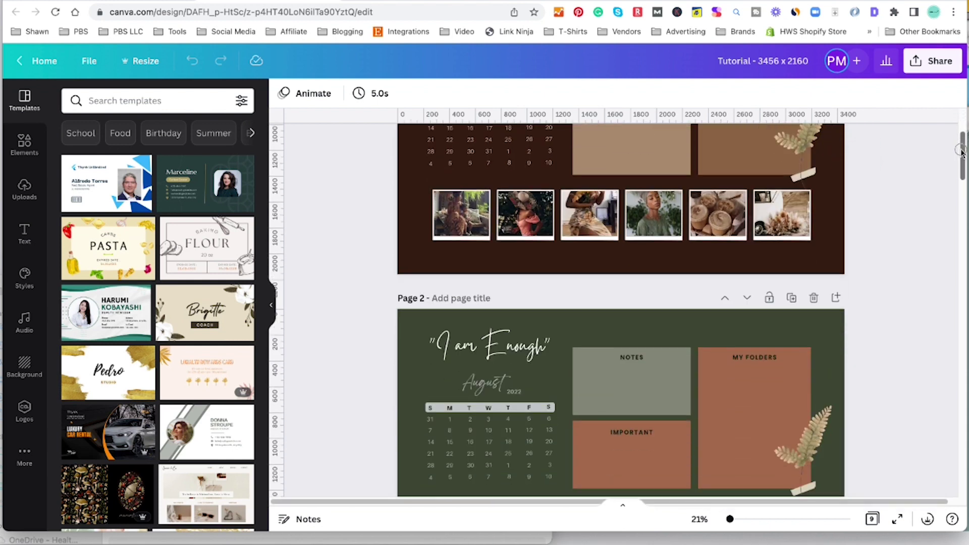
scroll(950, 202, "down", 10)
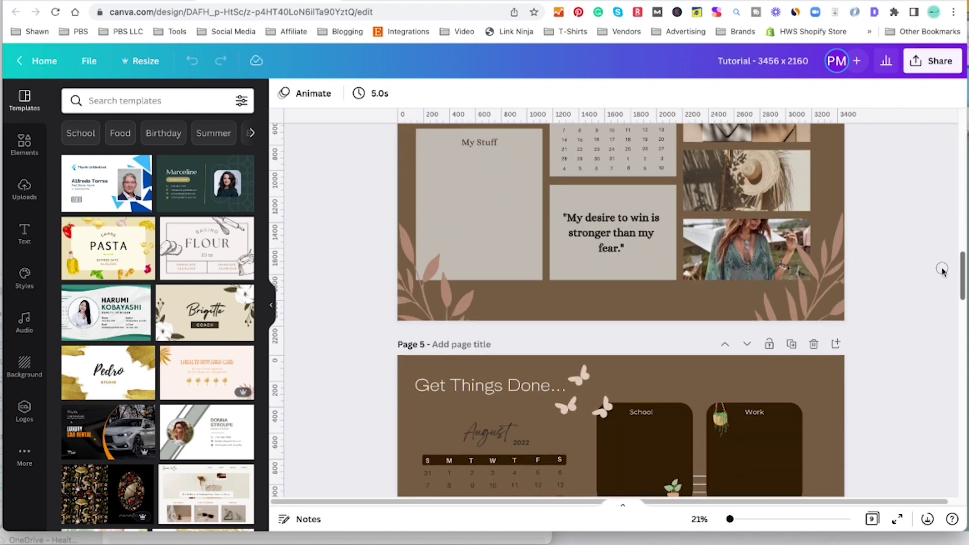
scroll(941, 277, "down", 10)
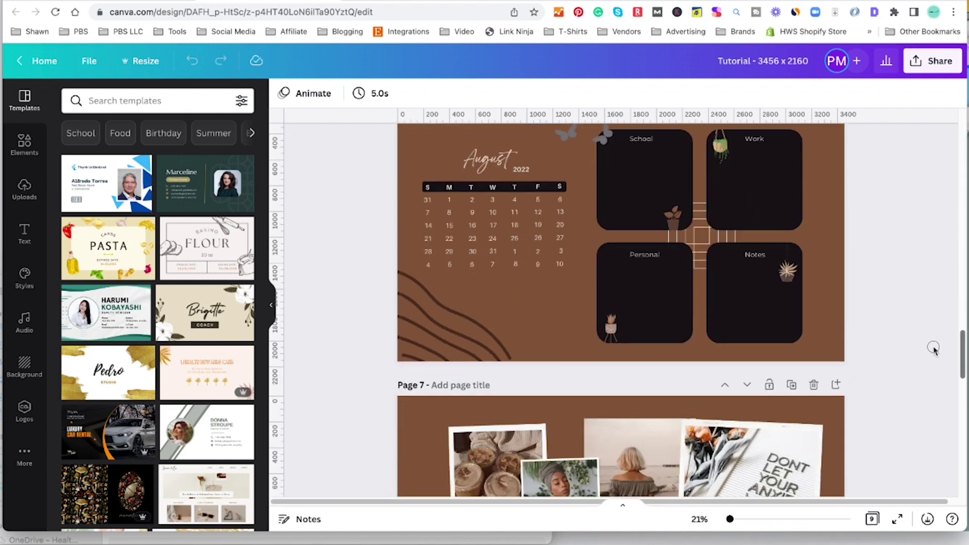
scroll(933, 375, "down", 1)
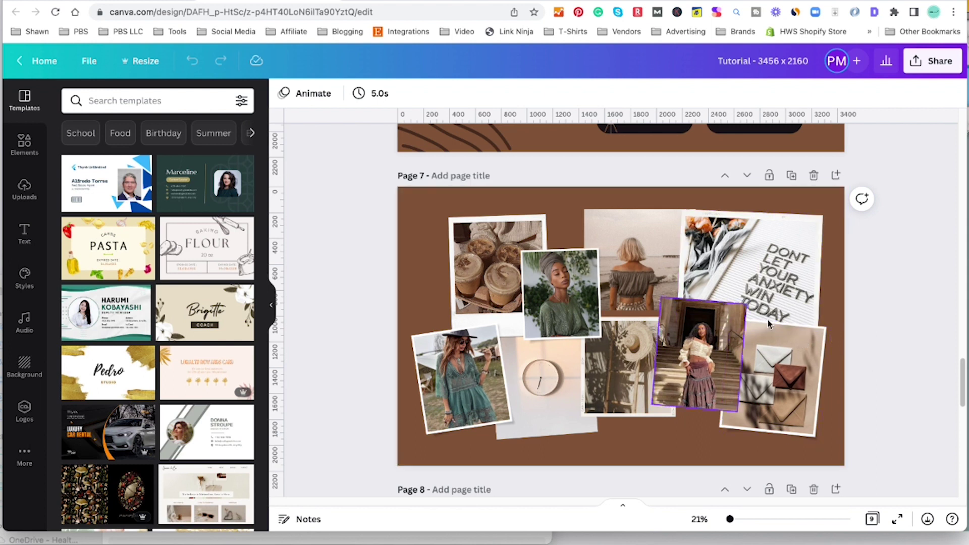
left_click_drag(963, 371, 936, 390)
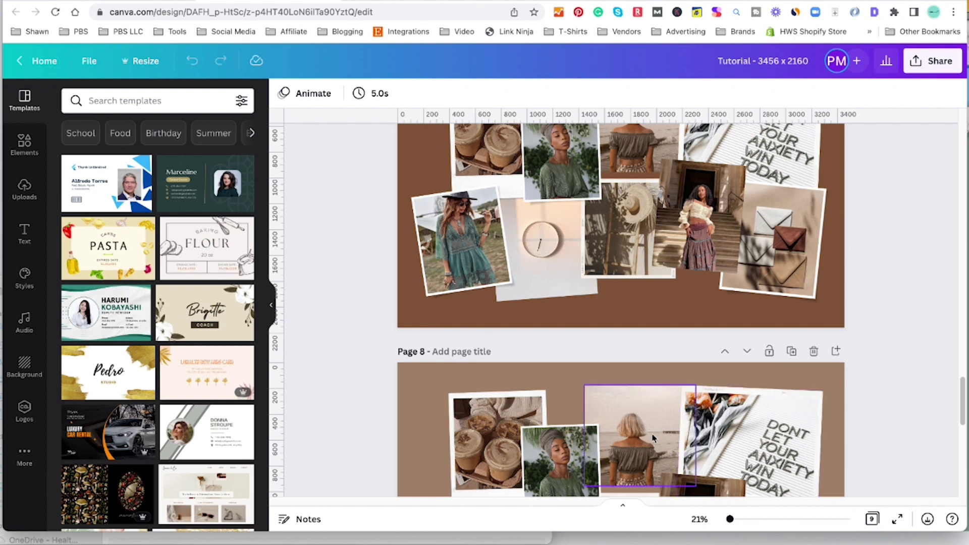
scroll(428, 467, "down", 4)
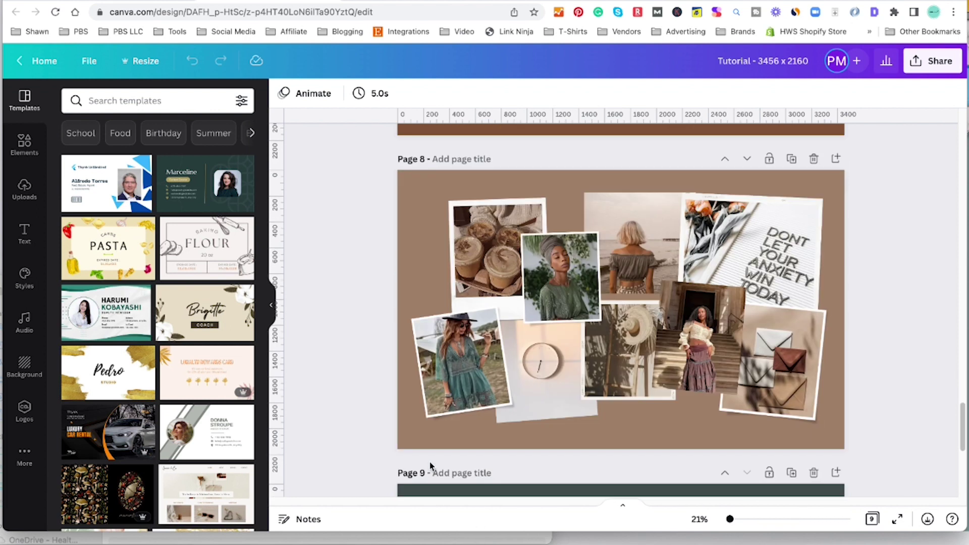
Step: Put the downloaded "Tutorial - 3456 x 2160.zip" into the Deskto Wallpapers folder
scroll(429, 464, "up", 1)
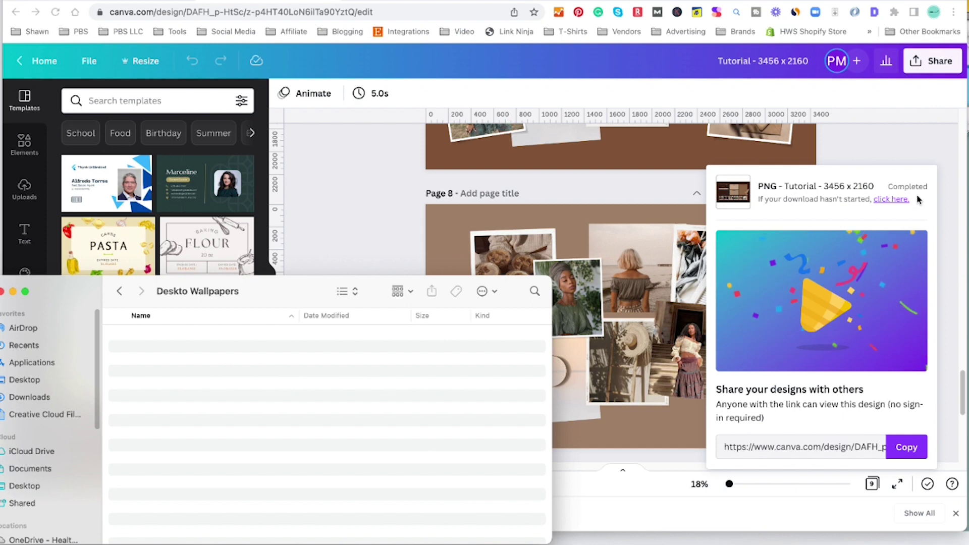
left_click_drag(301, 293, 564, 307)
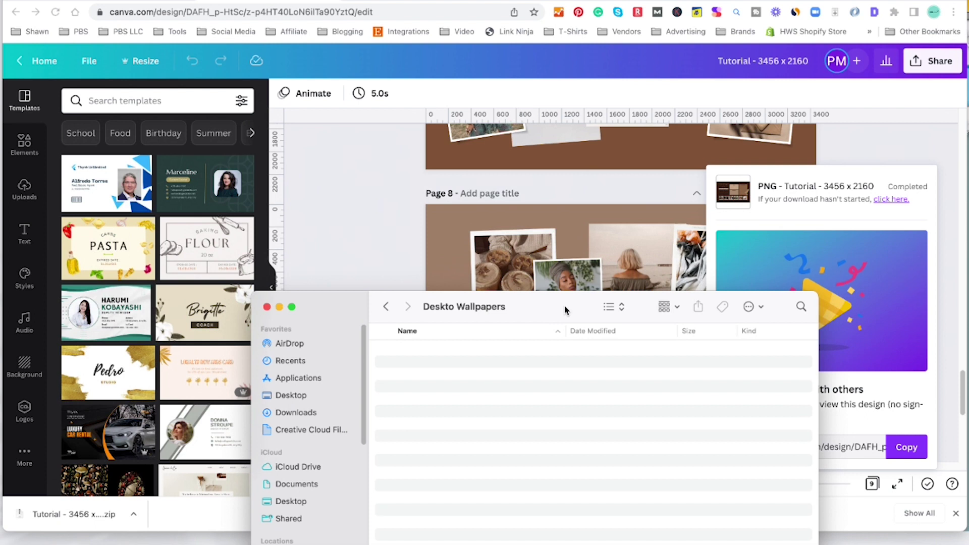
left_click(46, 518)
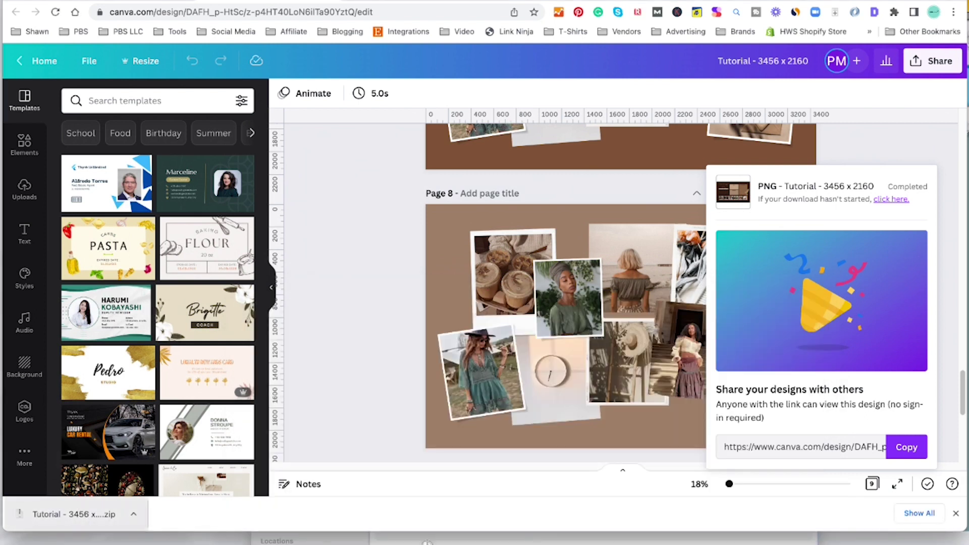
left_click(426, 542)
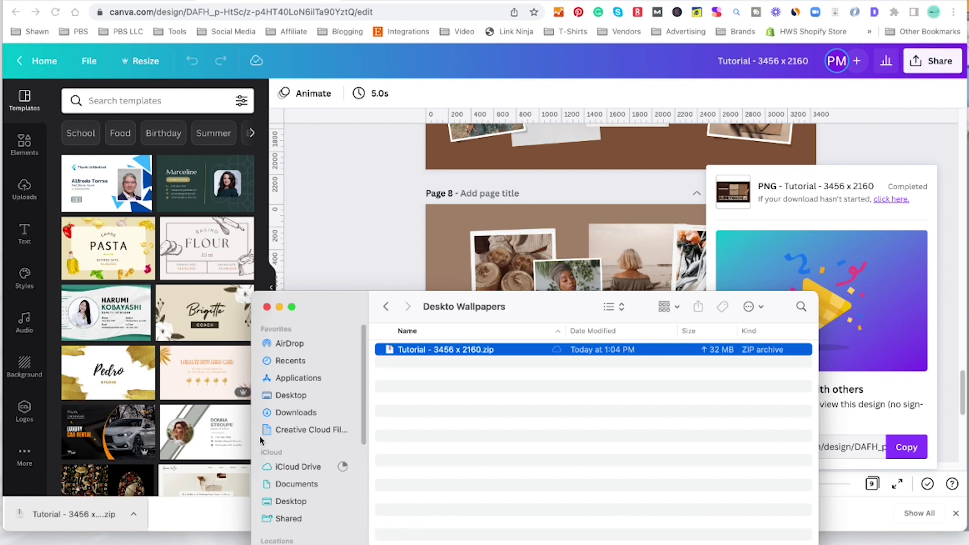
left_click(454, 381)
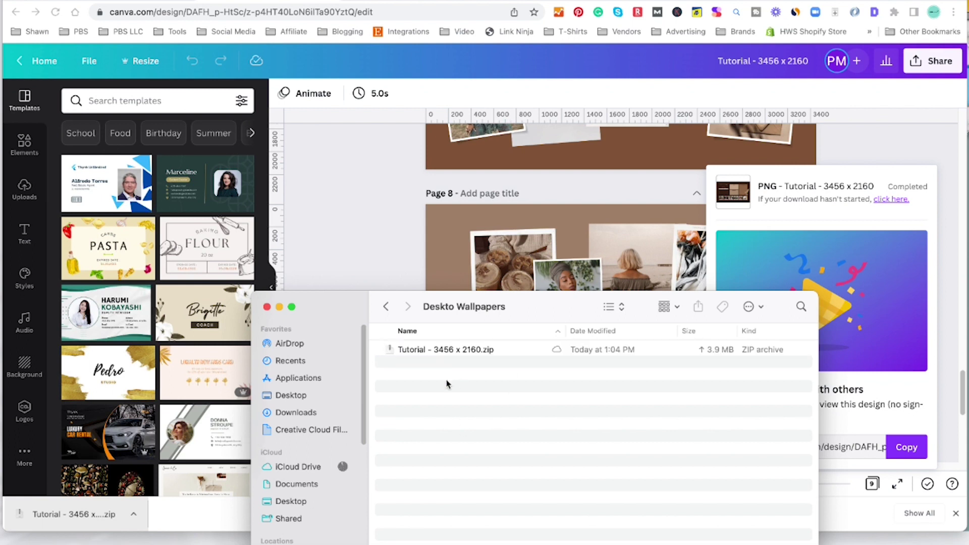
Step: Extract "Tutorial - 3456 x 2160.zip" inside Deskto Wallpapers and open the extracted folder
left_click(394, 352)
double_click(392, 352)
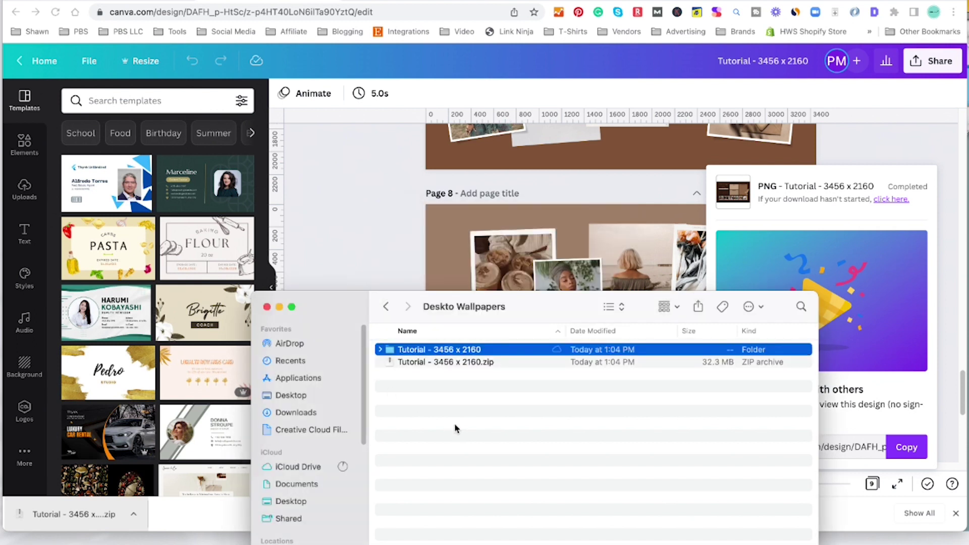
left_click(380, 349)
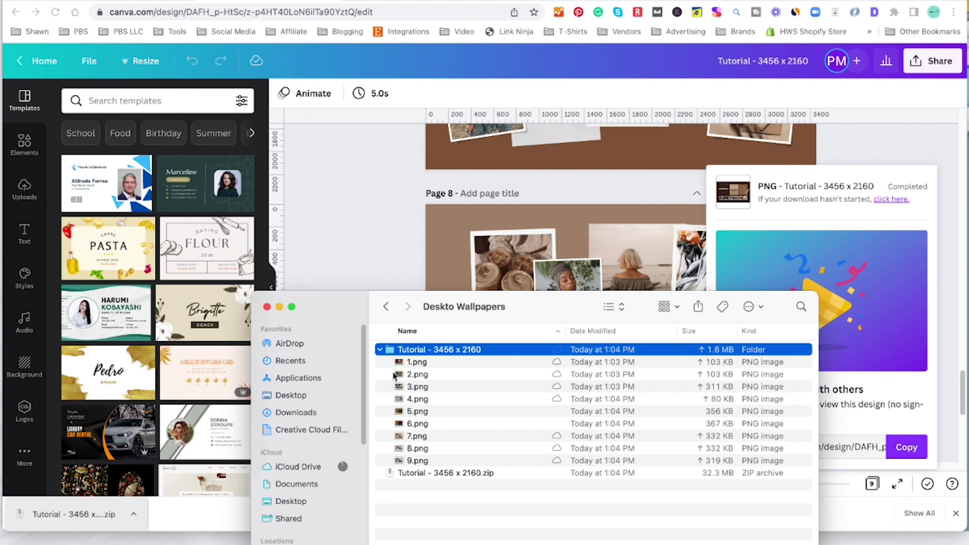
double_click(392, 352)
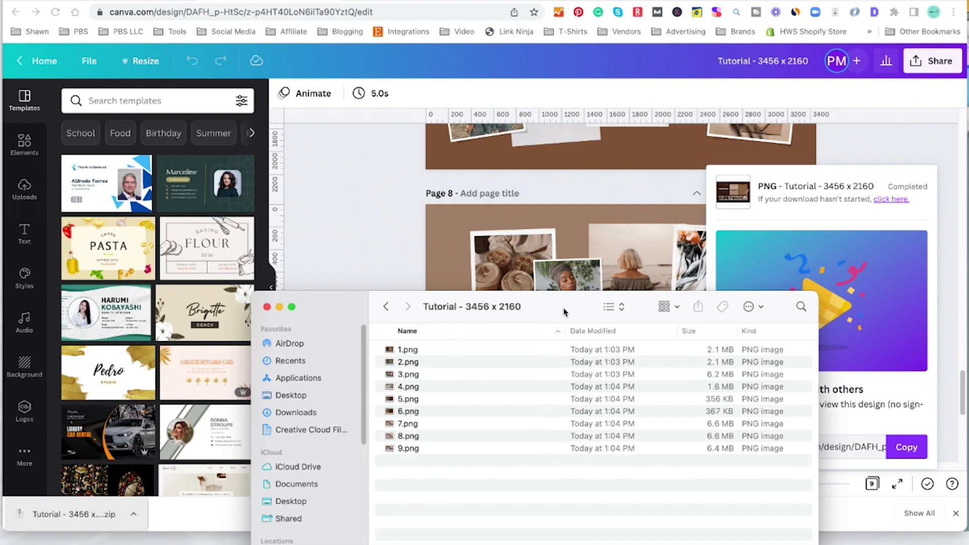
Step: View the extracted wallpaper PNGs as icons and close their Finder window
left_click(615, 307)
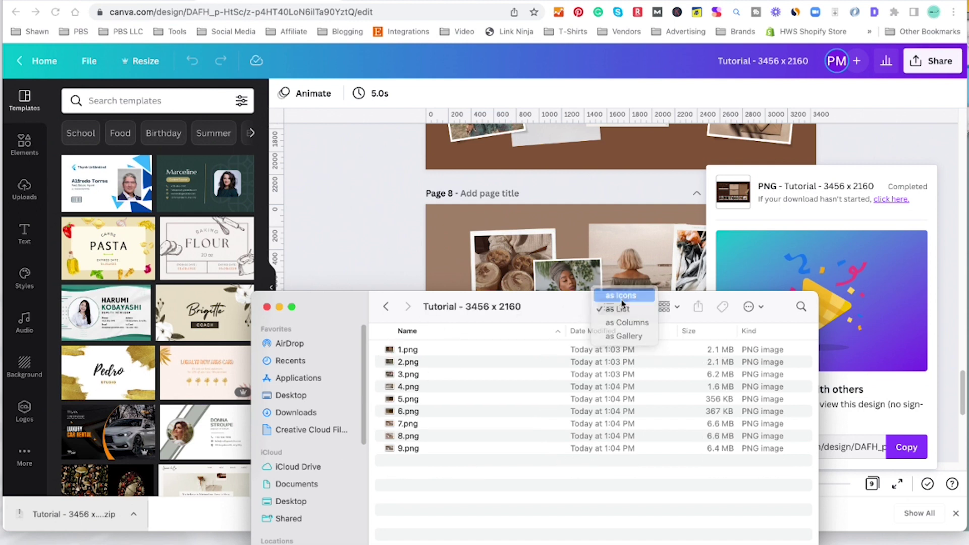
left_click(621, 296)
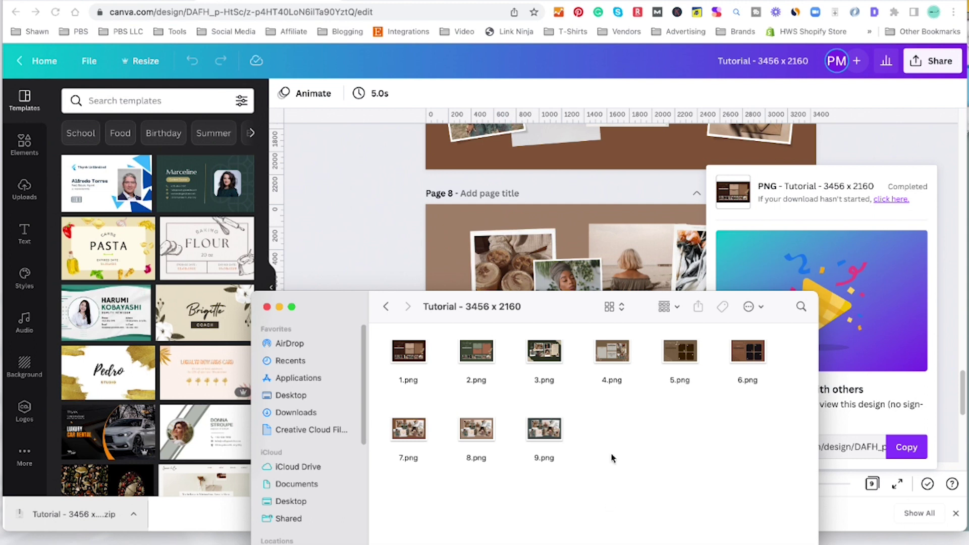
left_click_drag(558, 309, 574, 296)
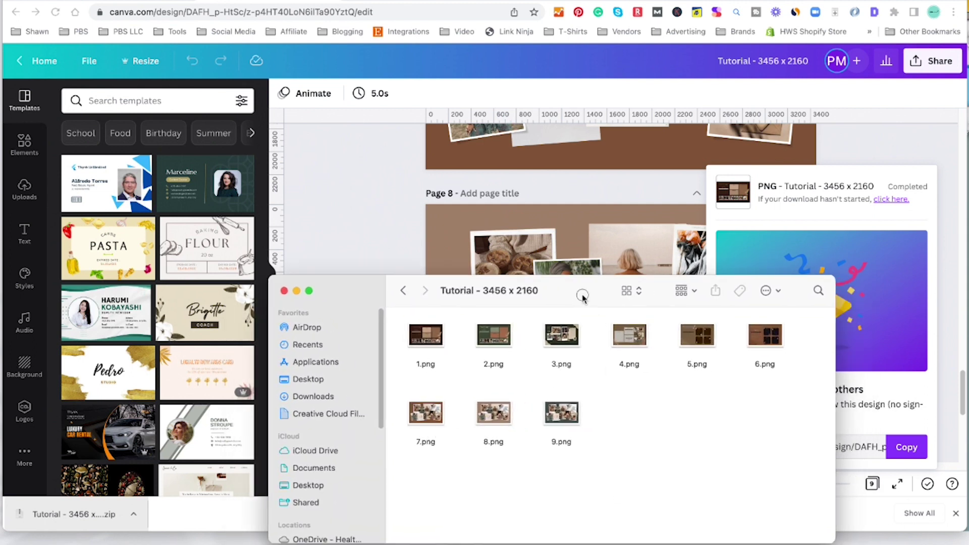
key("cmd+w")
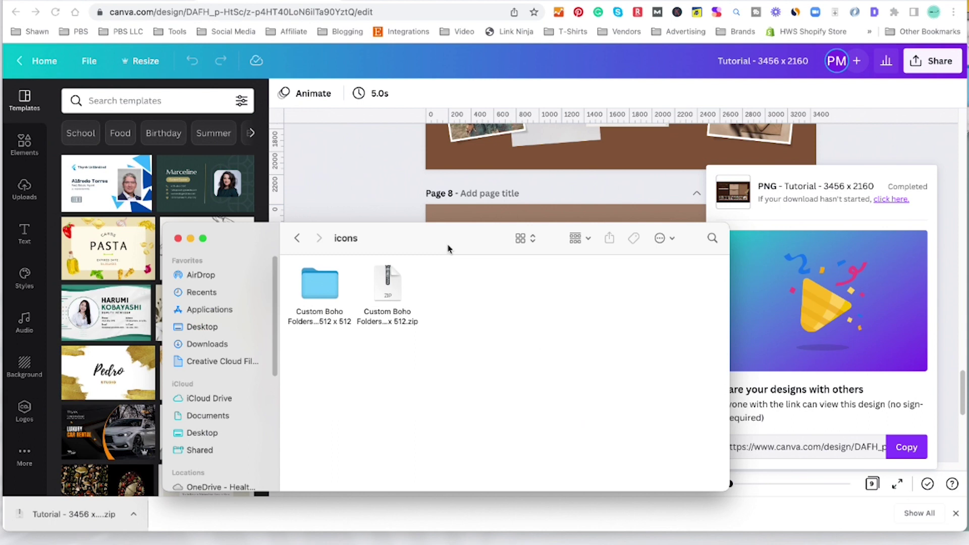
Step: Look at the folder icon PNGs in "Custom Boho Folders - 512 x 512" and return to the parent folder
double_click(325, 287)
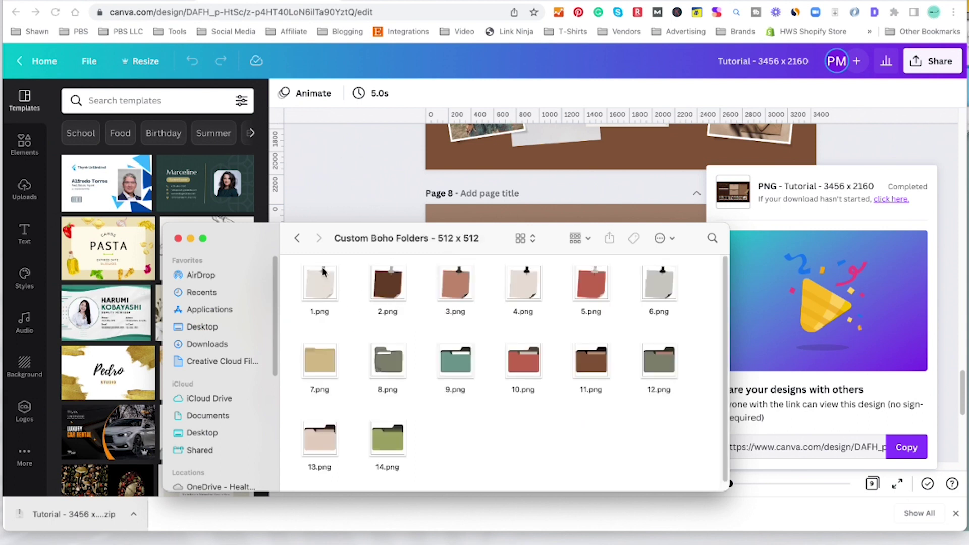
left_click(297, 238)
left_click(298, 238)
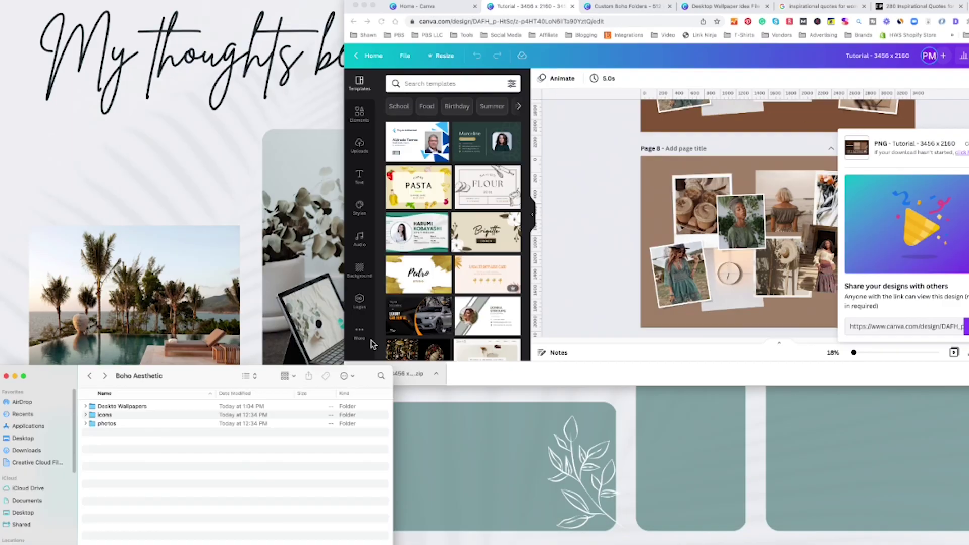
Step: Add a new desktop space and switch to a desktop without open windows
key("ctrl+Up")
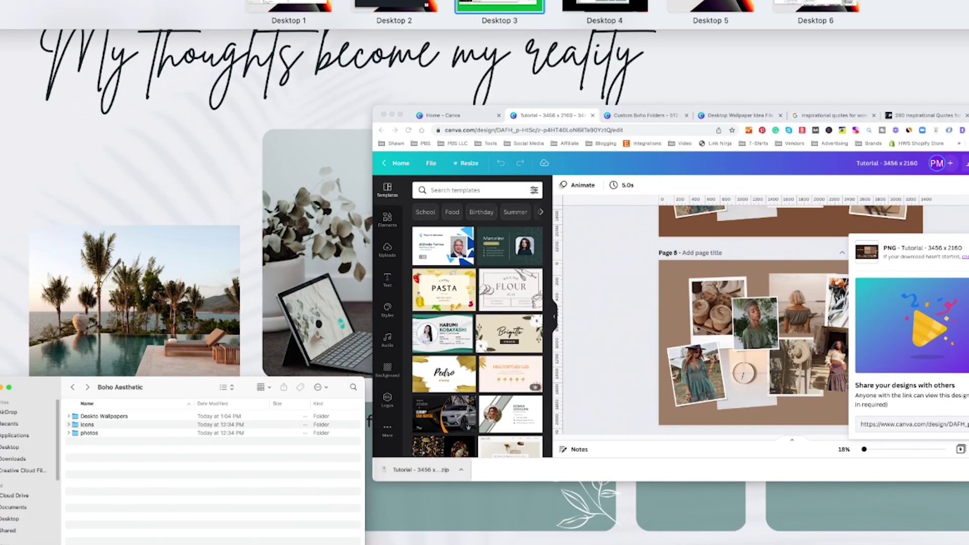
left_click(959, 5)
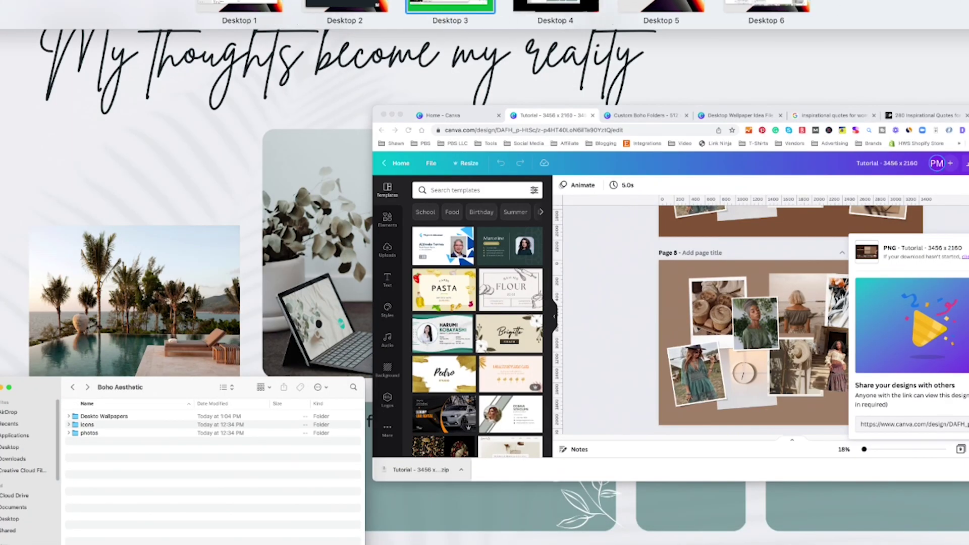
left_click(656, 5)
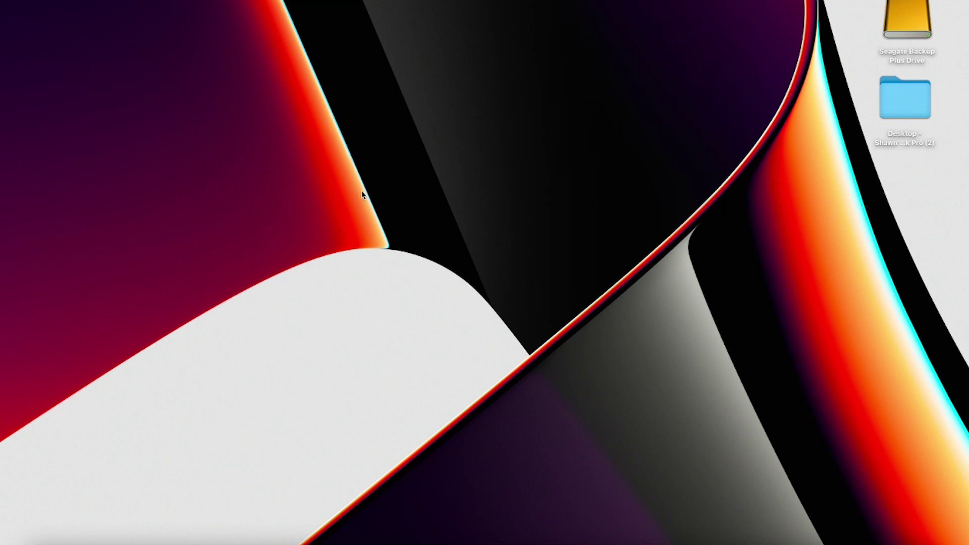
key("ctrl+Up")
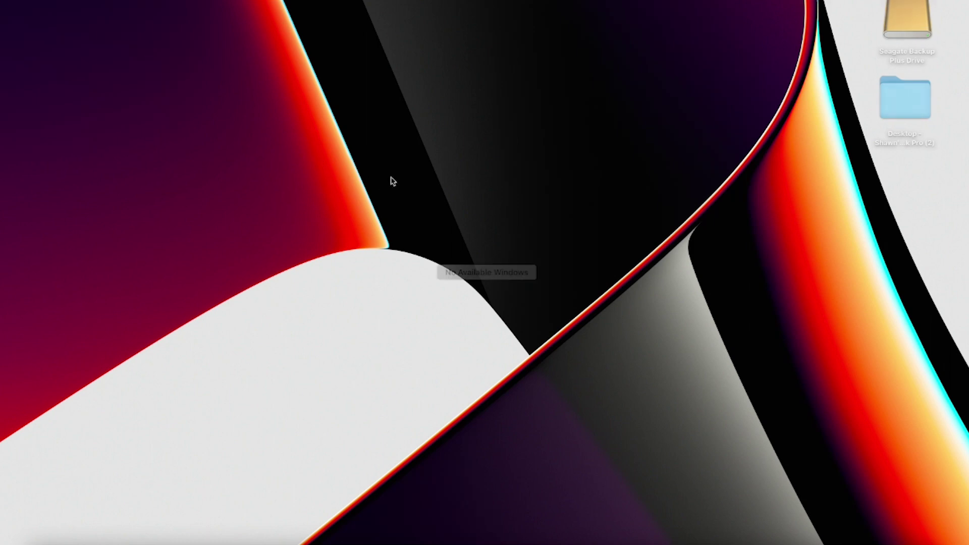
key("ctrl+Up")
Step: Open the desktop background settings and add the "Tutorial - 3456 x 2160" folder from Deskto Wallpapers as a picture source
right_click(387, 187)
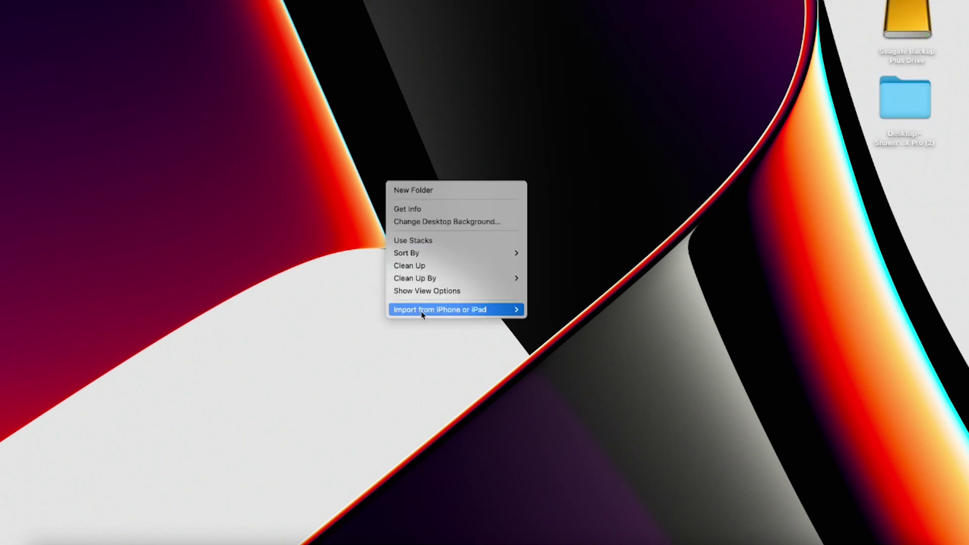
left_click(434, 222)
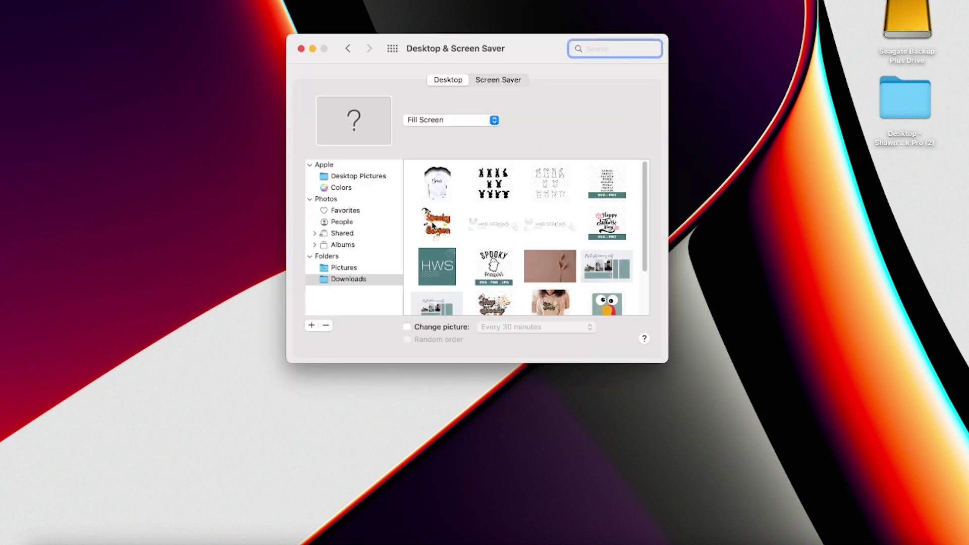
left_click_drag(515, 55, 480, 115)
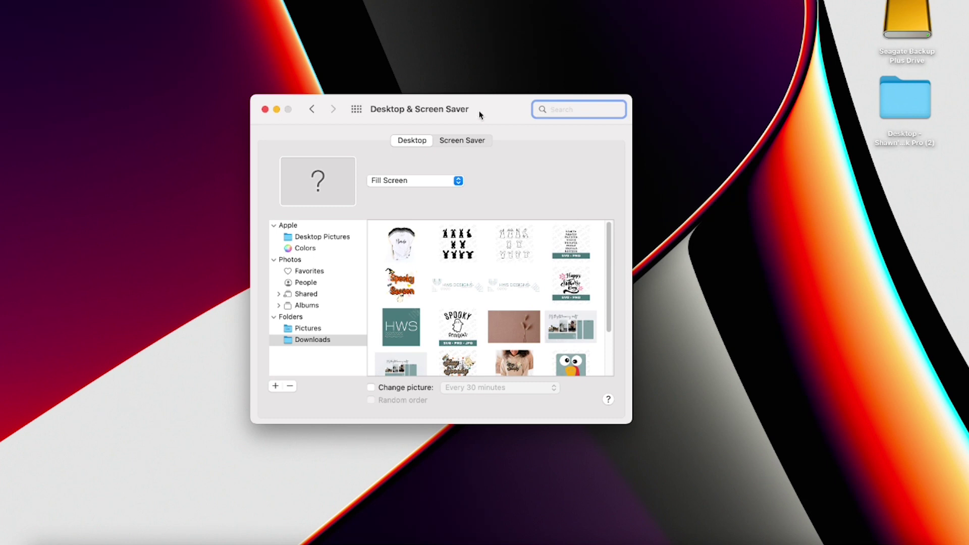
left_click(321, 340)
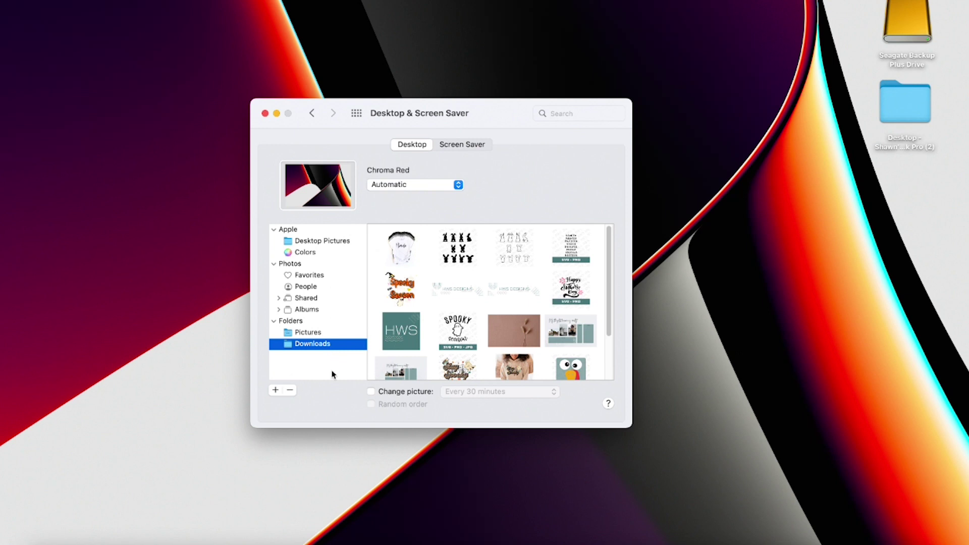
left_click(276, 391)
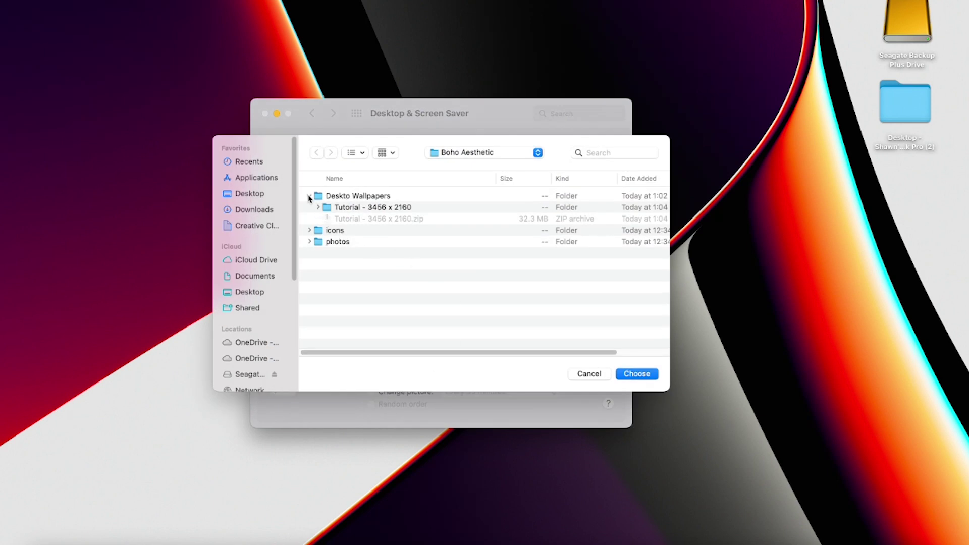
left_click(319, 209)
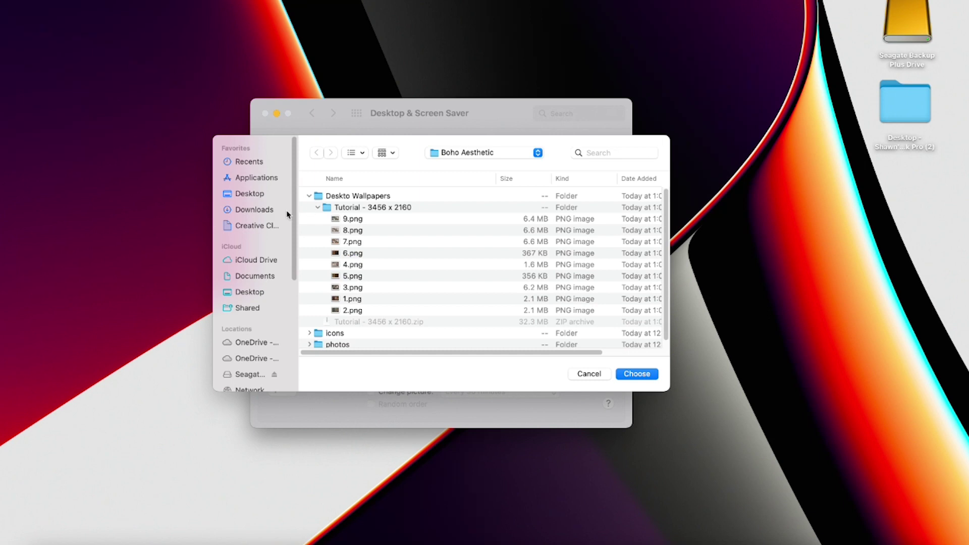
left_click(323, 208)
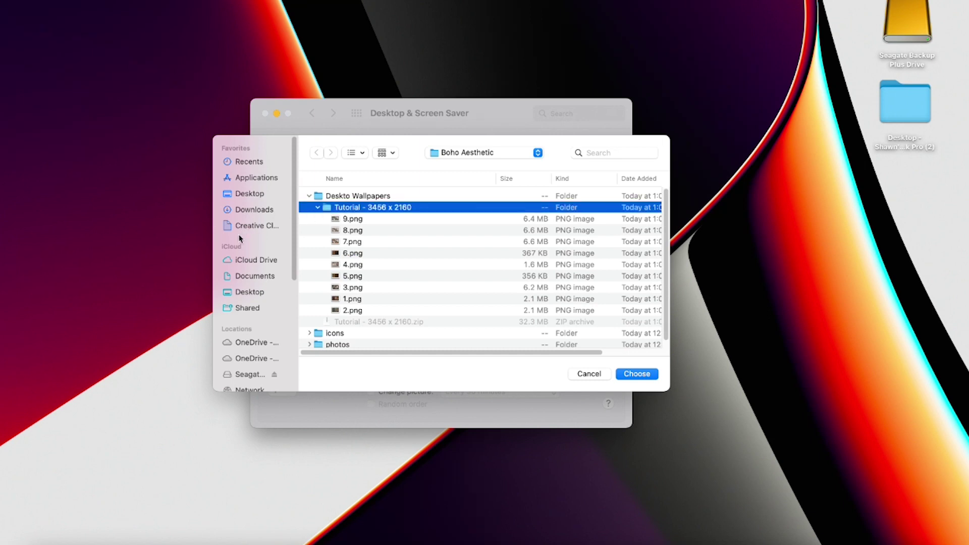
left_click(627, 374)
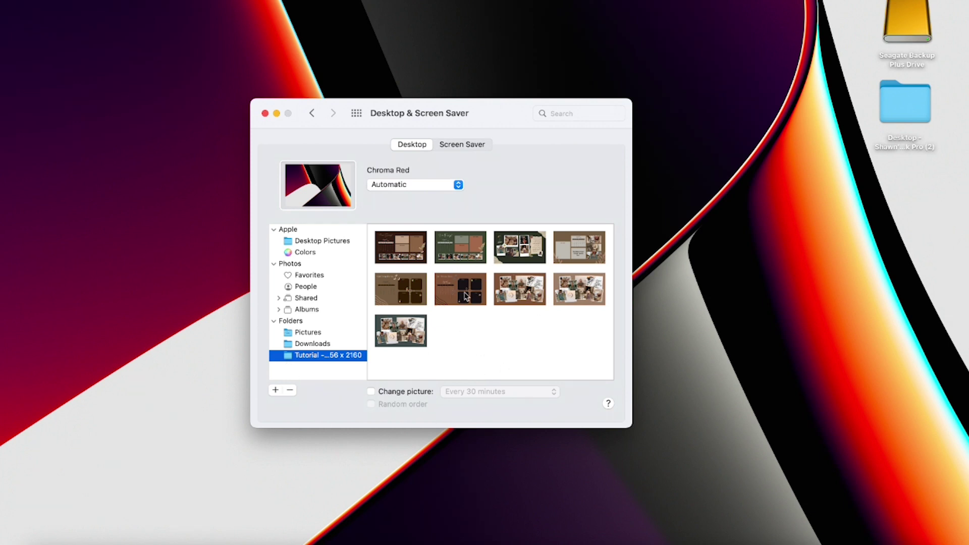
Step: Set the dark brown "I am Enough" calendar wallpaper as the desktop background and close the settings
left_click(393, 251)
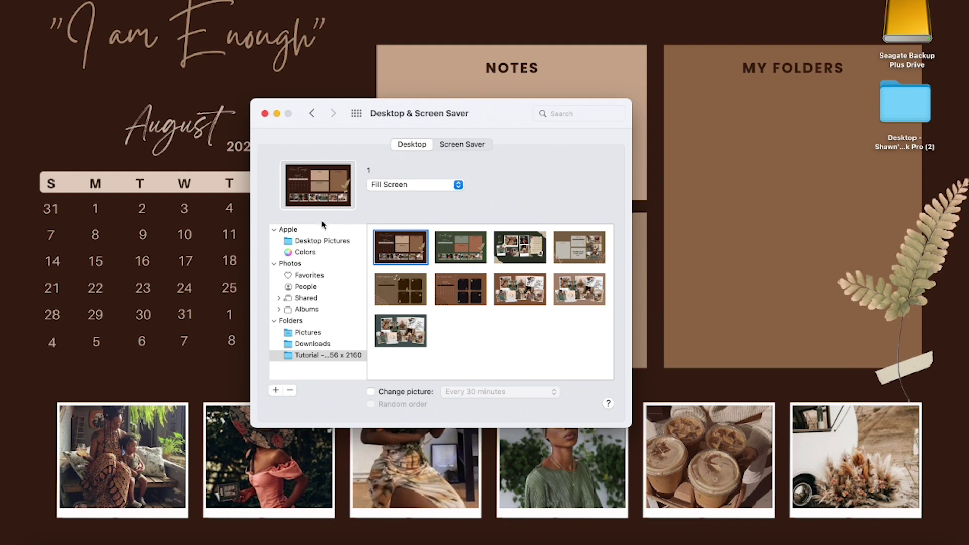
left_click(265, 114)
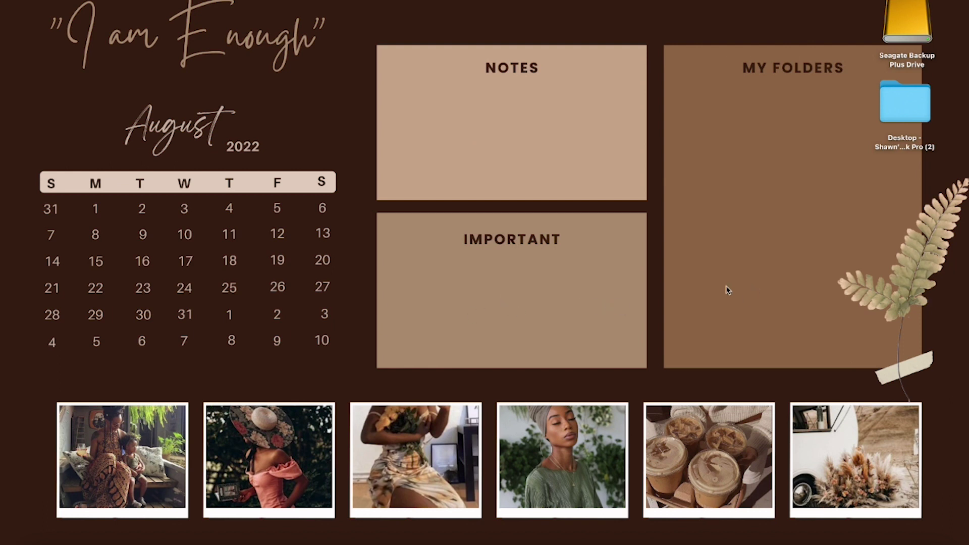
Step: Place the desktop folder in the My Folders area and the Seagate Backup Plus Drive in the Important area of the wallpaper
left_click_drag(905, 104, 707, 120)
left_click_drag(905, 28, 420, 297)
left_click(656, 276)
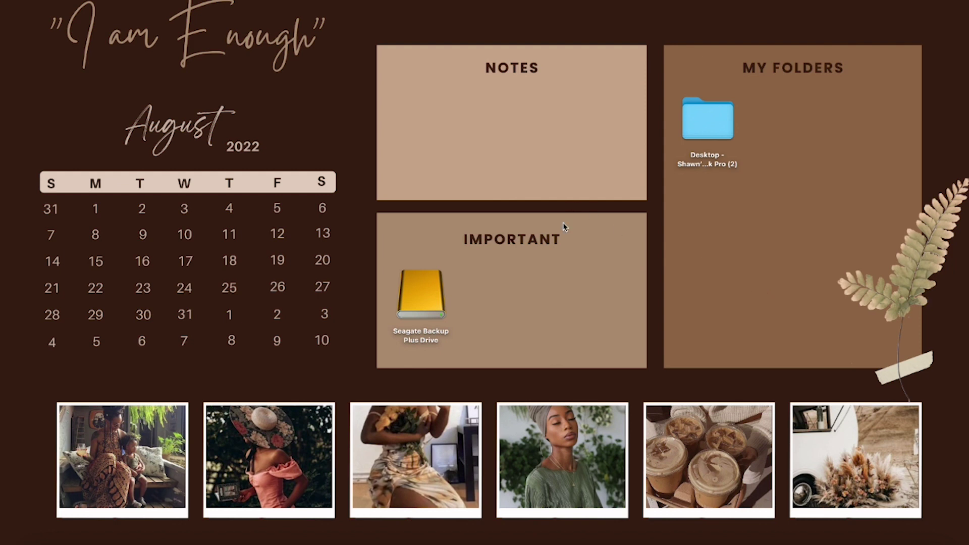
Step: Reopen the desktop background settings and apply the green calendar wallpaper 2, followed by the photo collage wallpaper 3
mouse_move(666, 543)
right_click(564, 199)
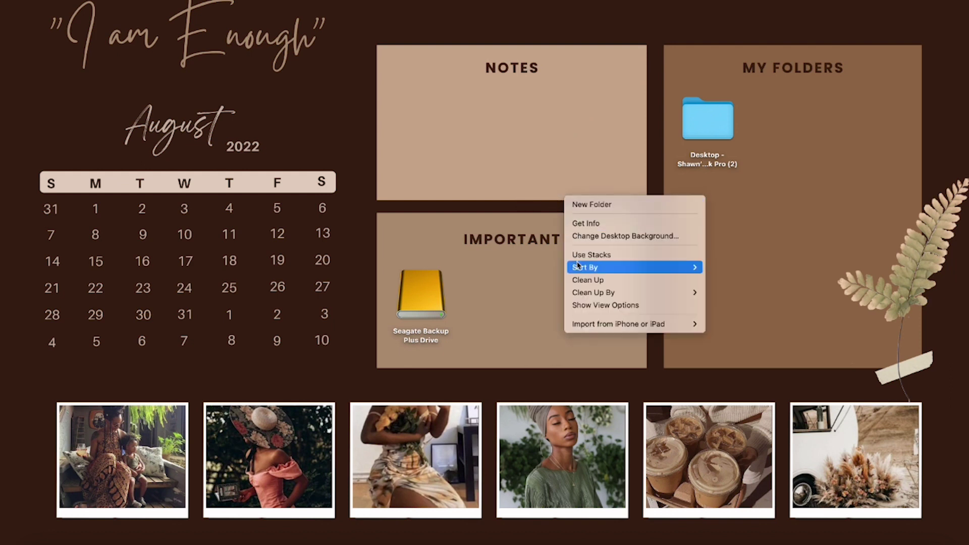
left_click(604, 237)
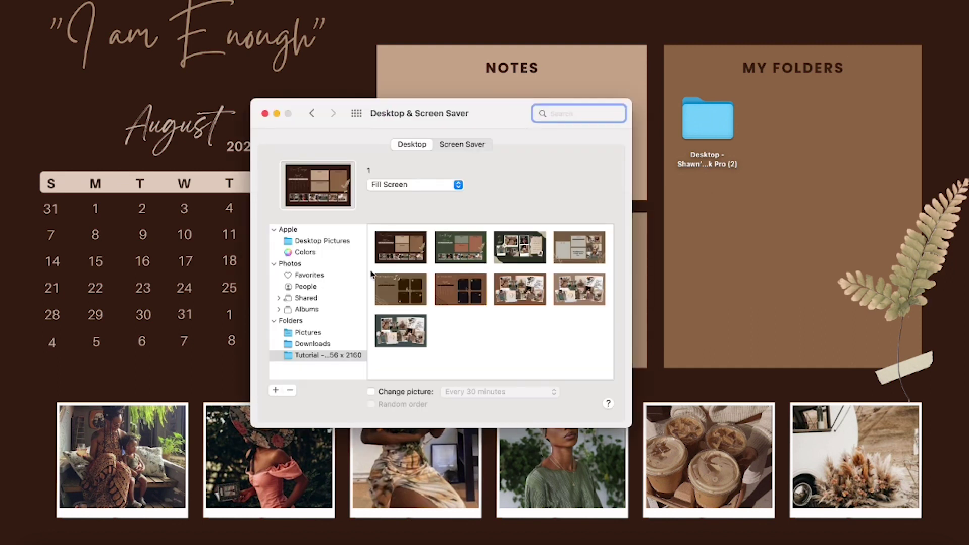
left_click(457, 251)
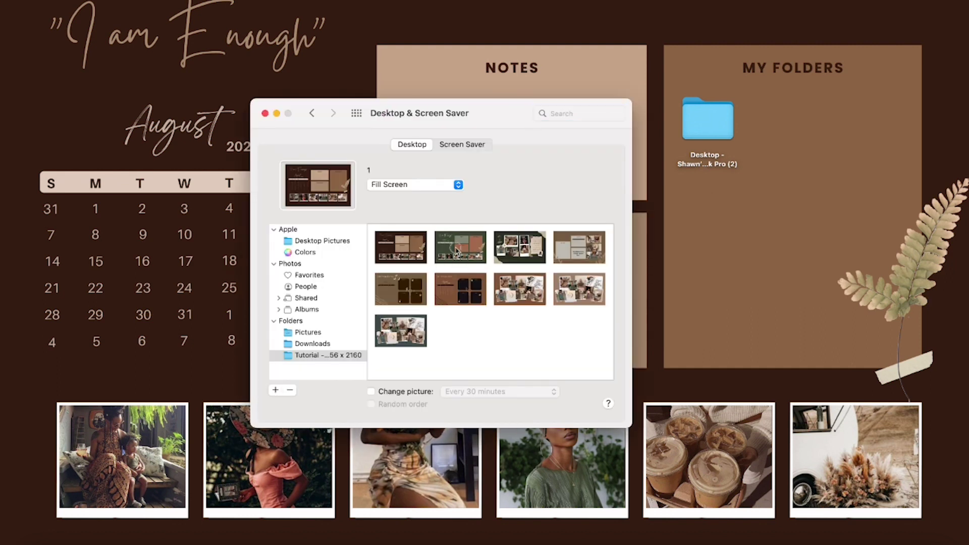
left_click_drag(499, 122, 780, 511)
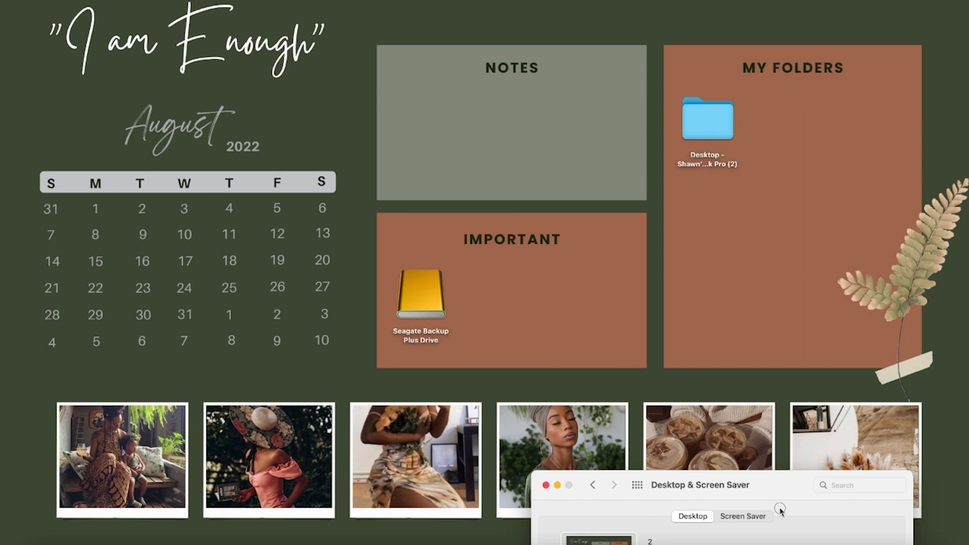
left_click_drag(780, 511, 441, 106)
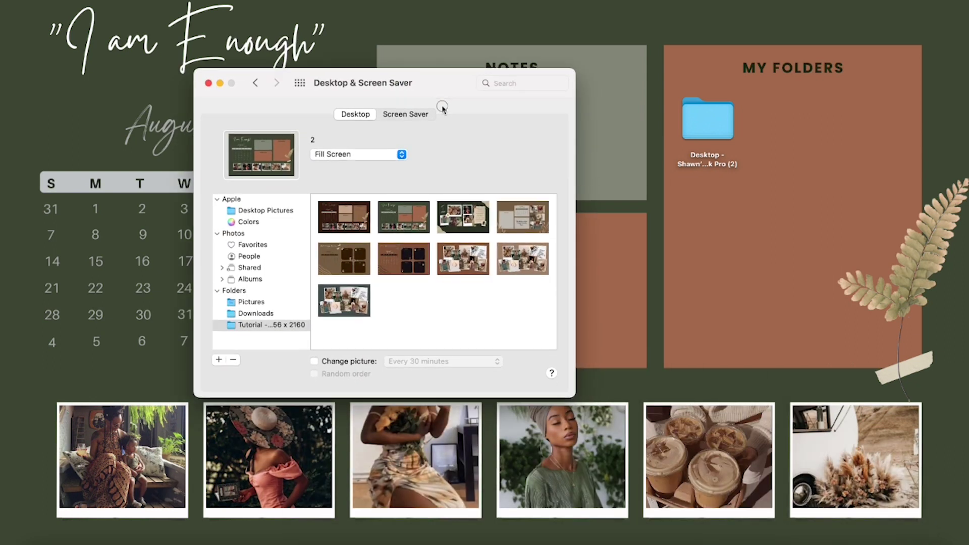
left_click(460, 225)
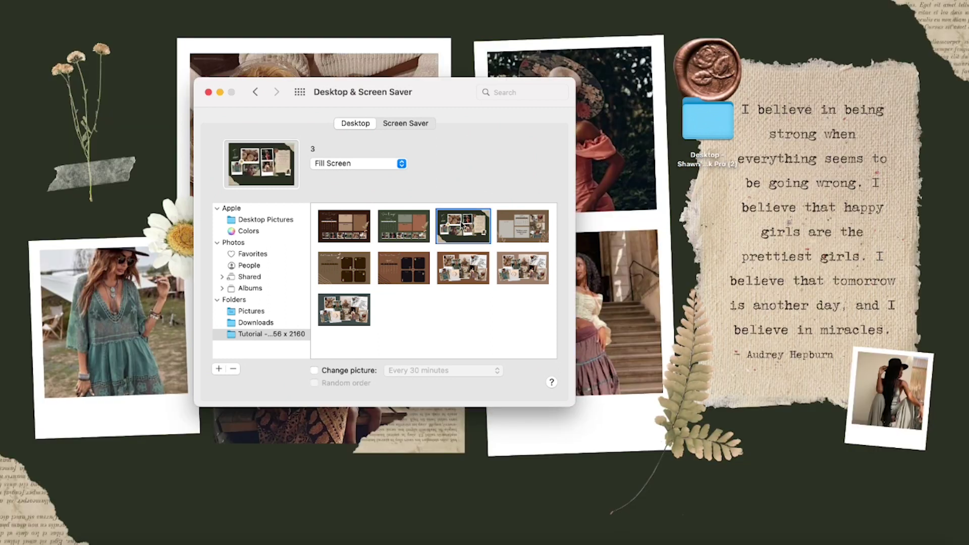
Step: Close the desktop background settings and move the Seagate Backup Plus Drive and the desktop folder beyond the quote paper at the wallpaper's edge
left_click_drag(426, 87, 893, 532)
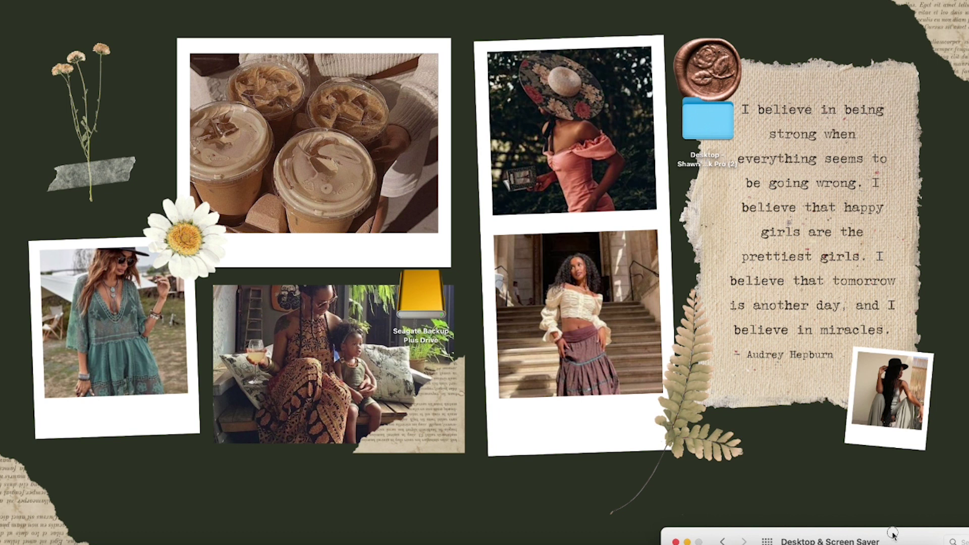
left_click_drag(892, 533, 560, 161)
left_click(340, 170)
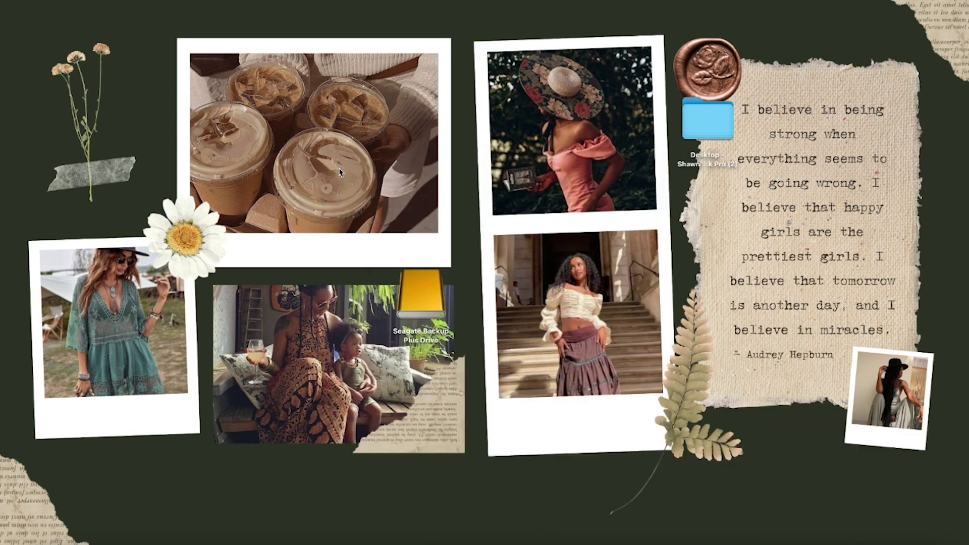
left_click(423, 291)
left_click_drag(424, 292, 928, 29)
left_click_drag(709, 126, 931, 123)
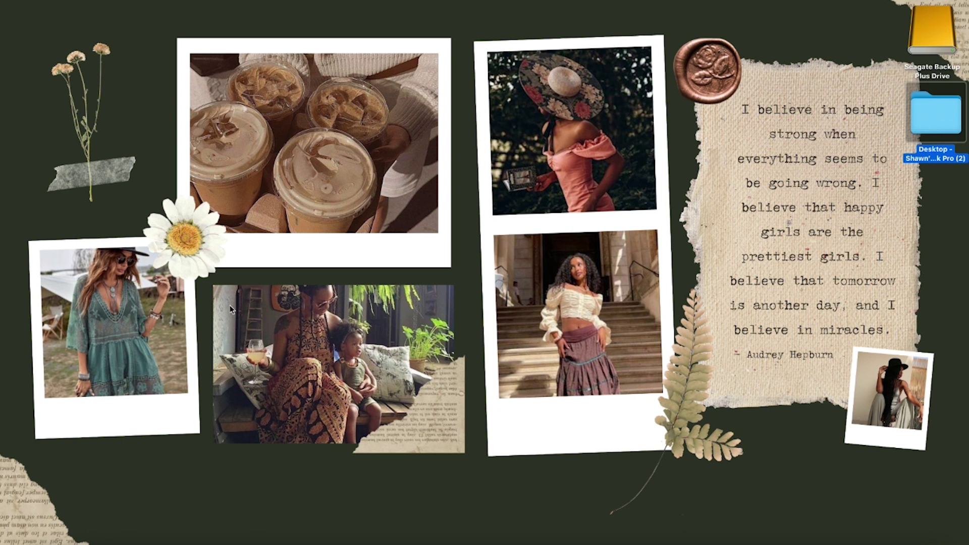
Step: Set wallpaper 4 as the desktop background and place the Seagate Backup Plus Drive and the desktop folder in its My Stuff area
right_click(381, 266)
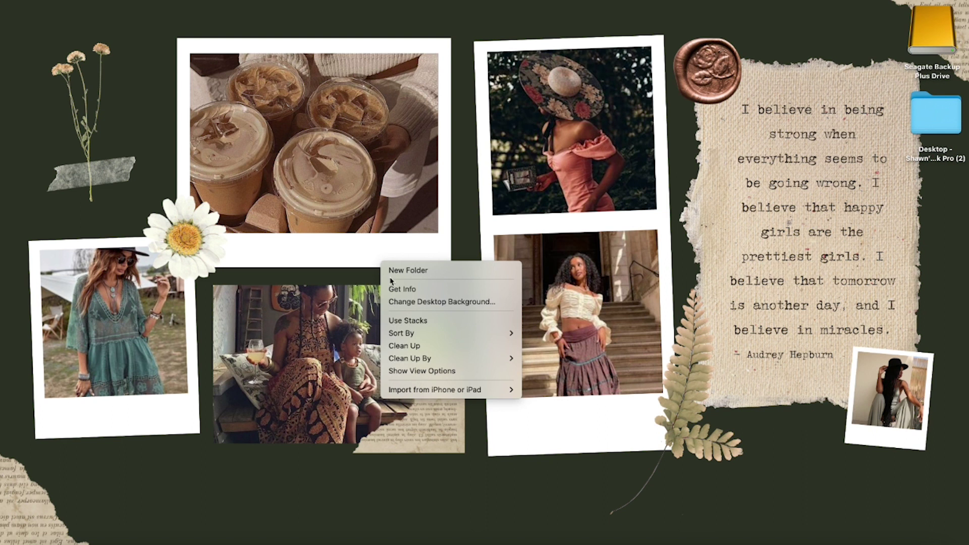
left_click(406, 303)
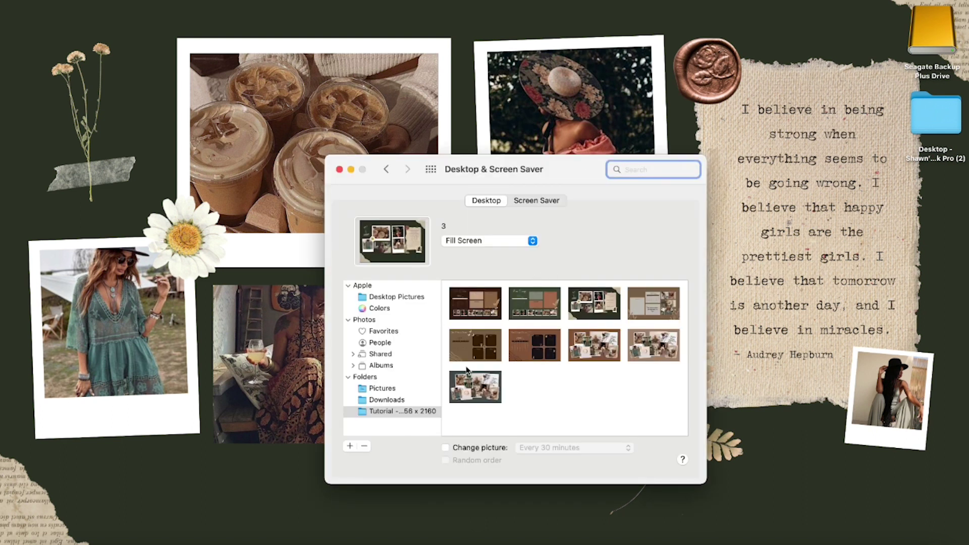
left_click(647, 311)
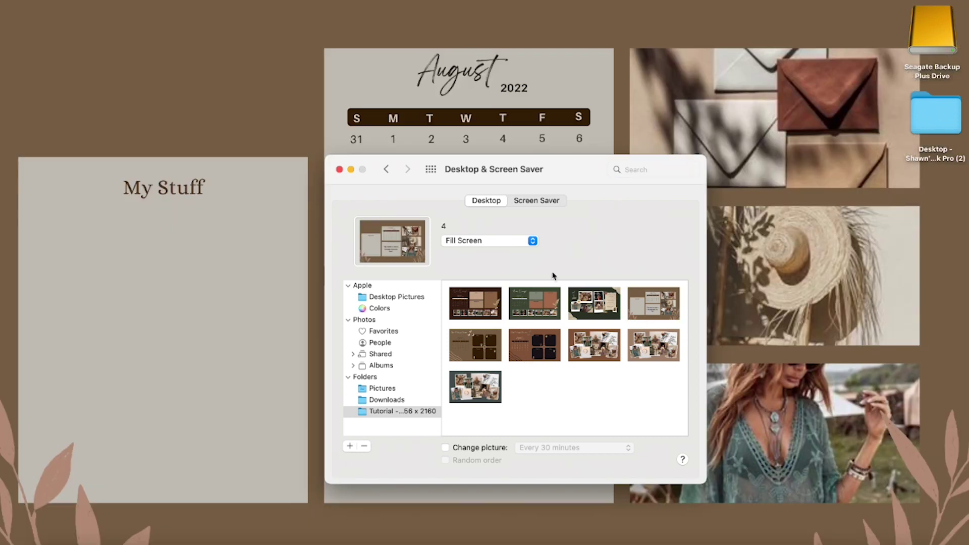
left_click(339, 170)
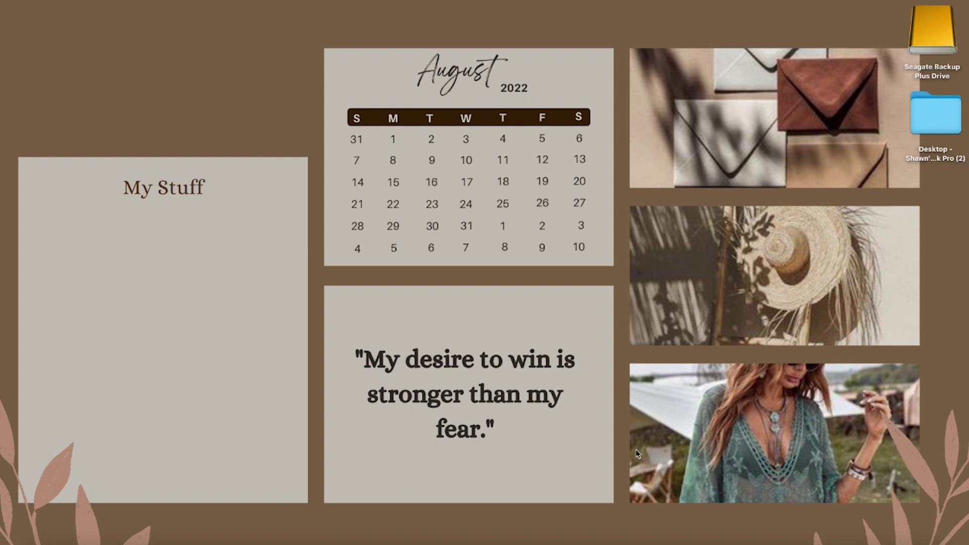
left_click_drag(923, 23, 56, 229)
left_click_drag(926, 118, 135, 235)
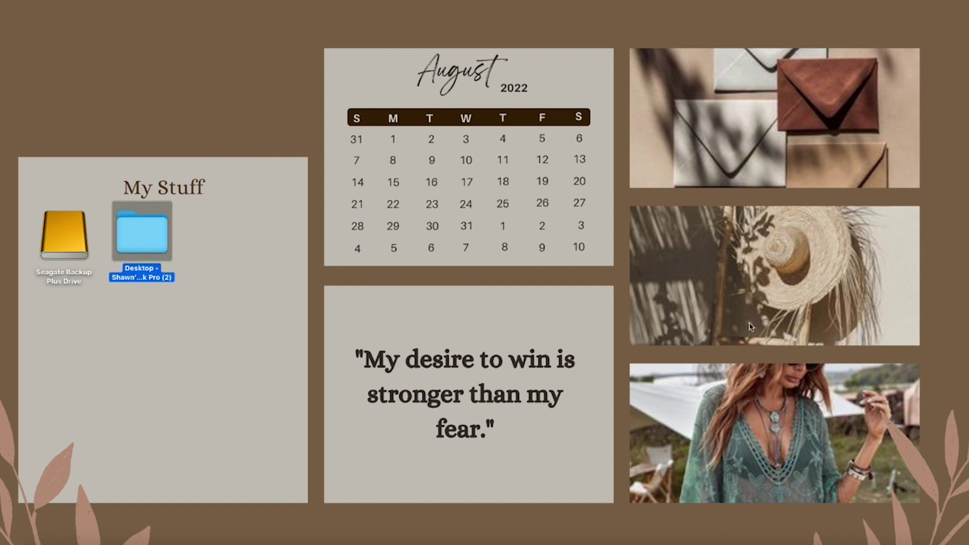
Step: Reopen the desktop background settings, apply the brown "Get Things Done" wallpaper 5 and close the settings
right_click(411, 130)
left_click(431, 167)
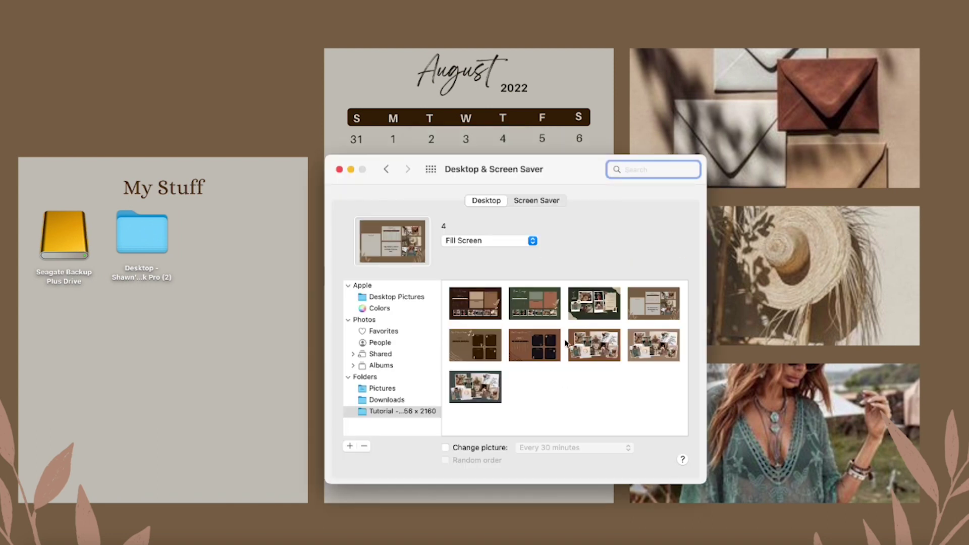
left_click(482, 354)
left_click(482, 355)
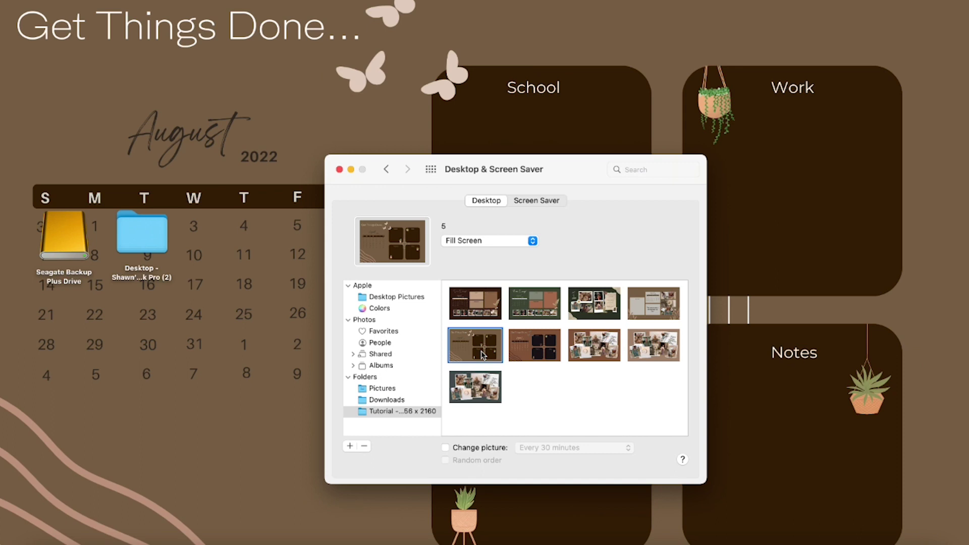
left_click(339, 170)
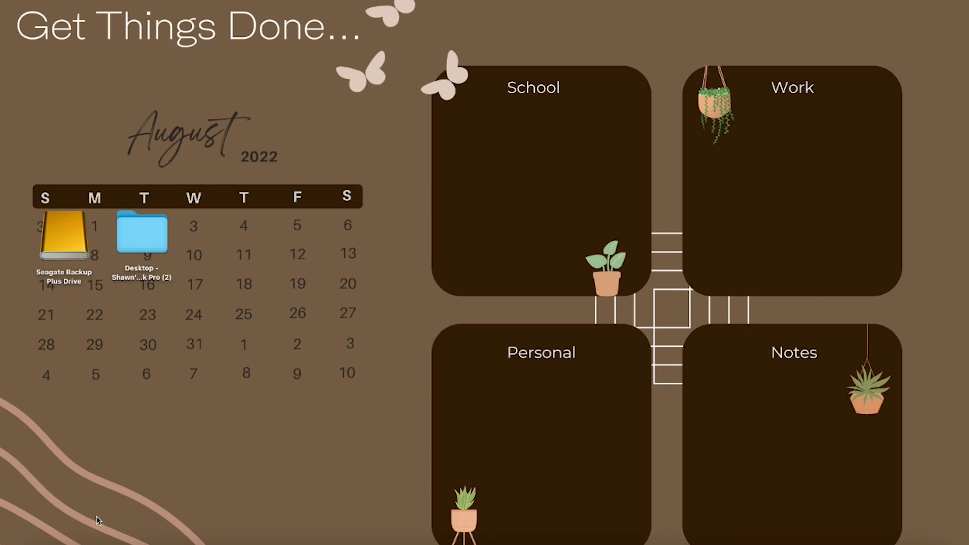
Step: Place the desktop folder in the School box and move the Seagate Backup Plus Drive to the empty corner beyond the Work box
left_click_drag(70, 241, 940, 30)
left_click_drag(141, 235, 489, 135)
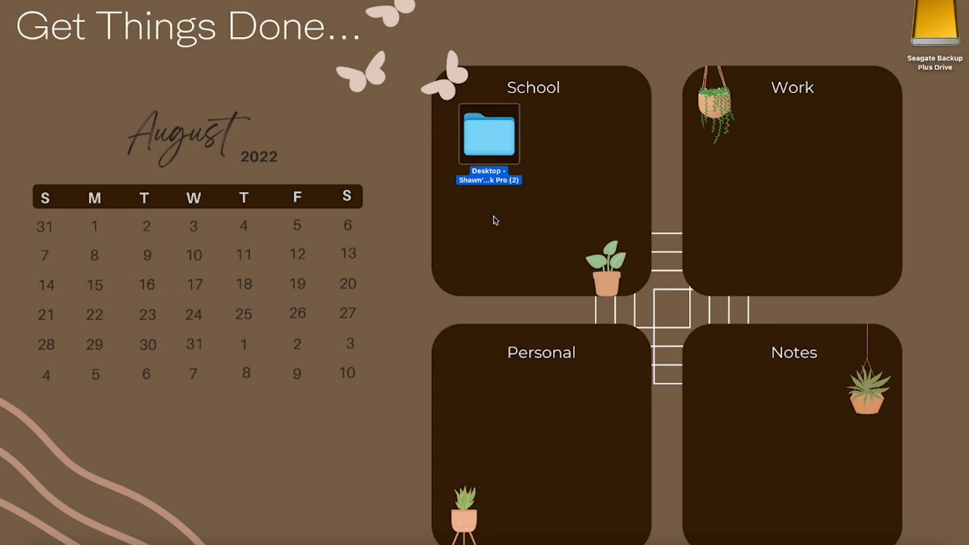
left_click(479, 305)
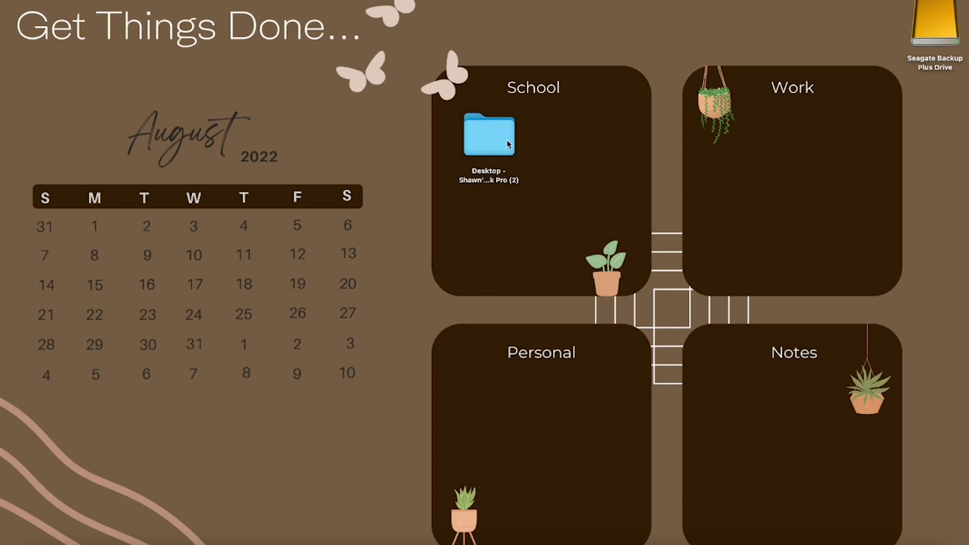
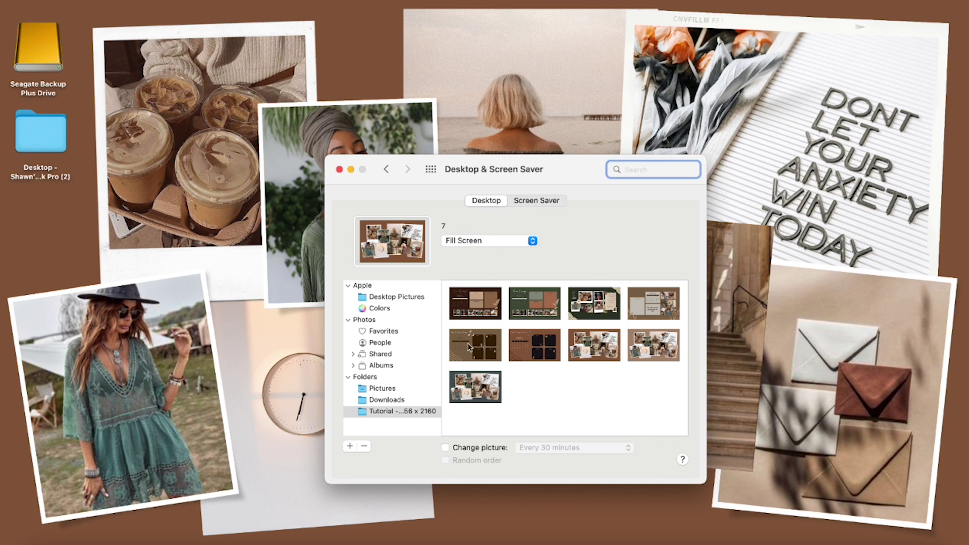
Step: Reapply the "Get Things Done" wallpaper 5, close the settings and create a new folder in the wallpaper's School box
left_click(469, 352)
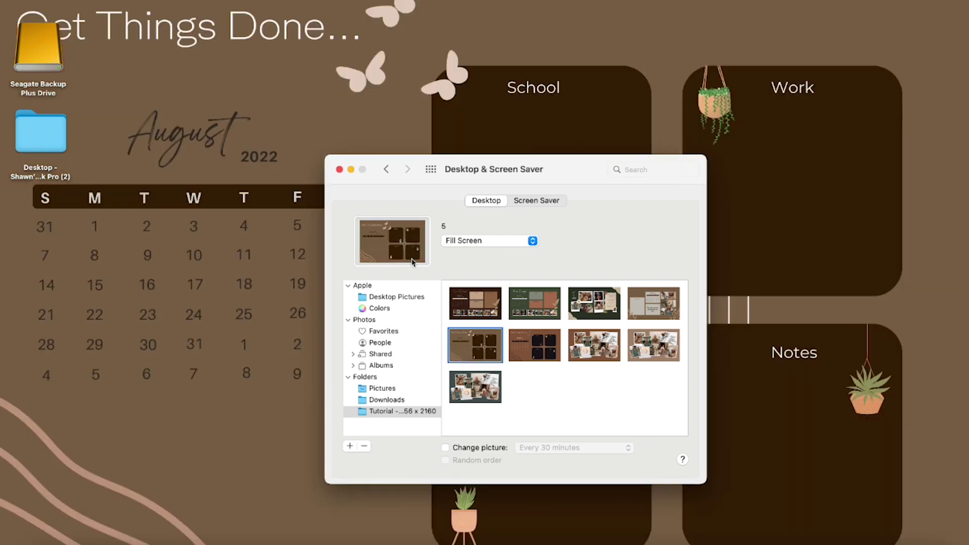
left_click(339, 169)
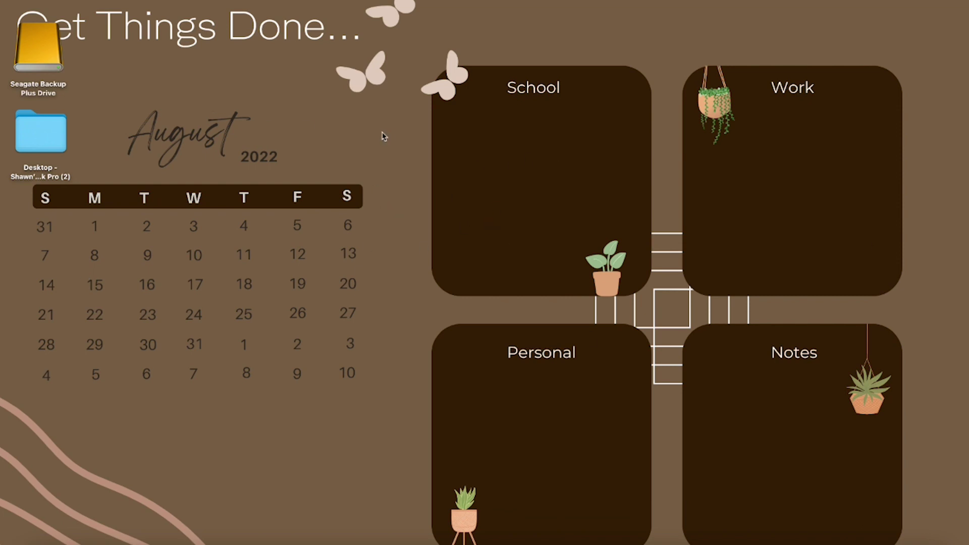
right_click(479, 142)
left_click(506, 145)
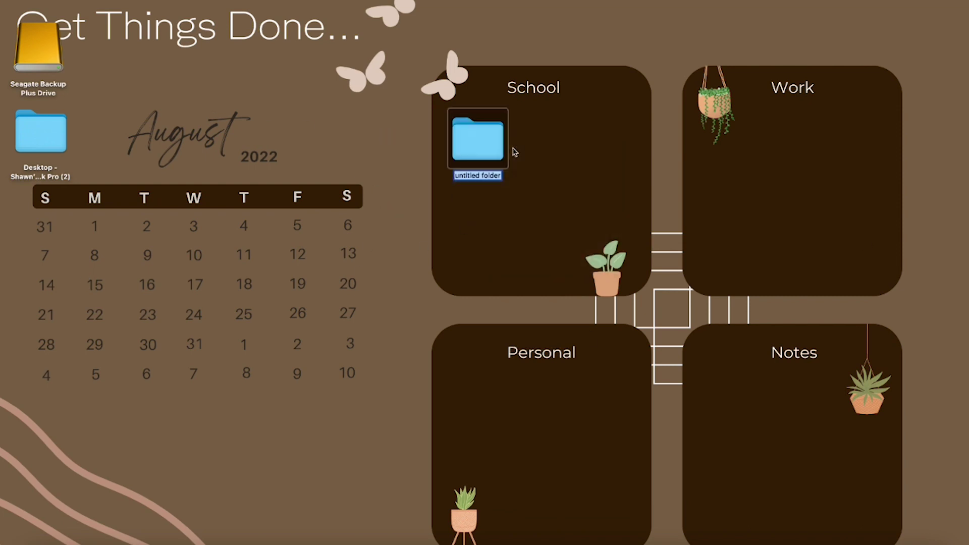
left_click(468, 199)
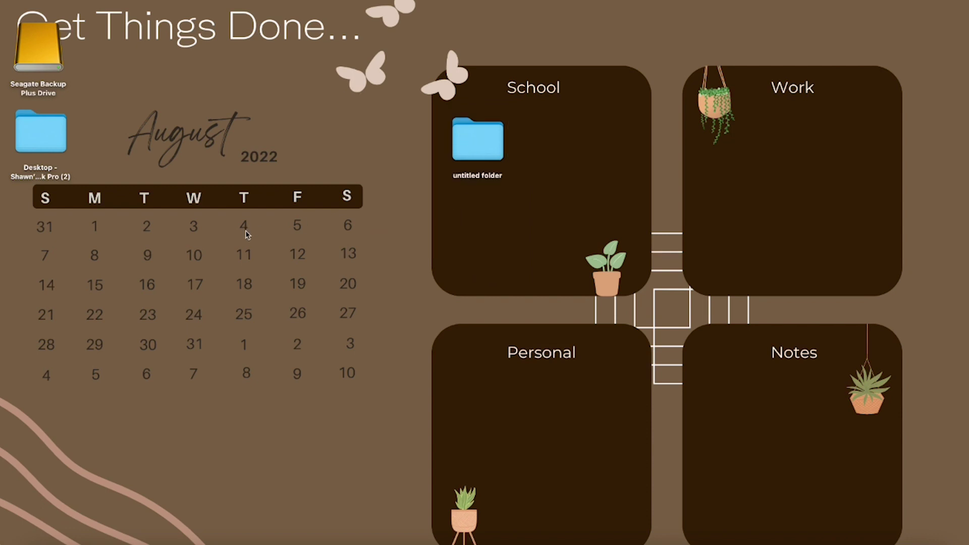
Step: Rename the untitled folder in the School box as Course Work
right_click(472, 178)
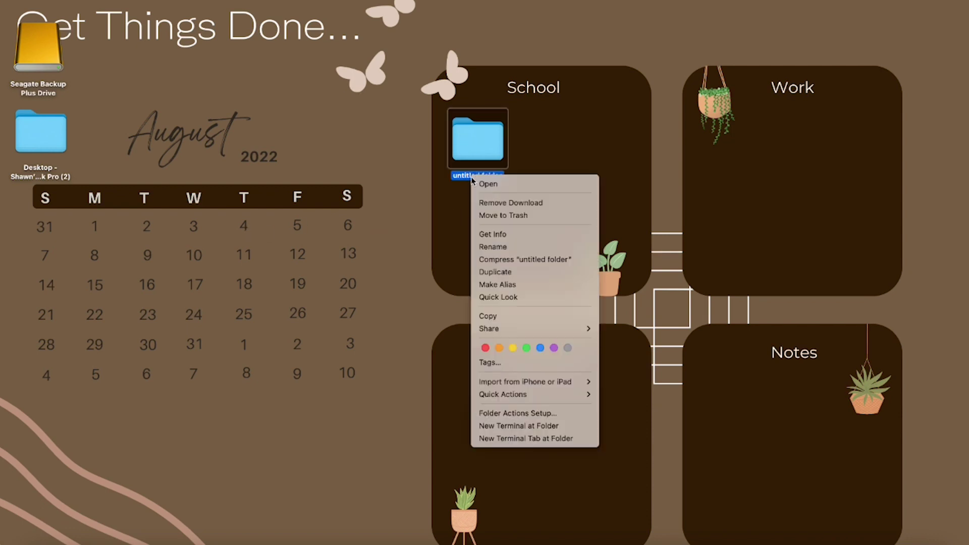
left_click(461, 182)
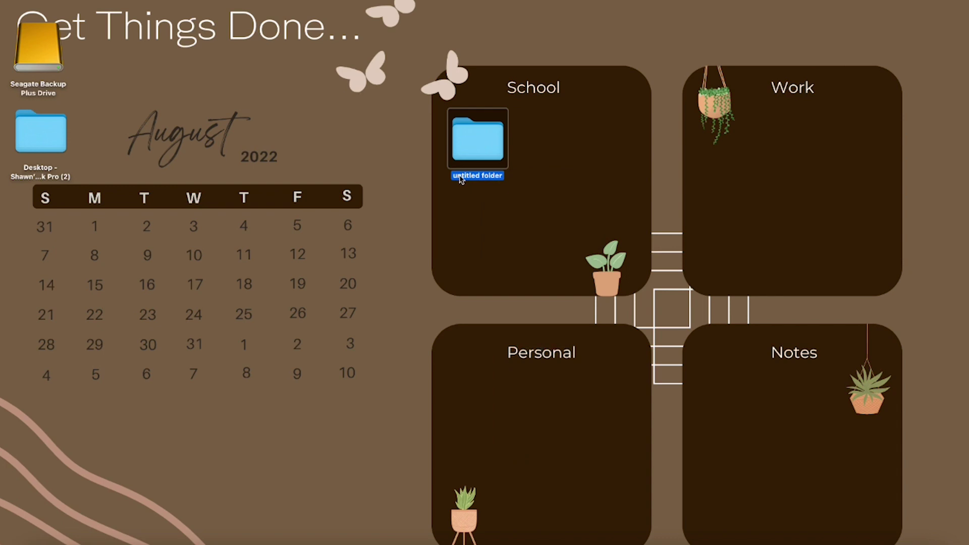
type("Course Work")
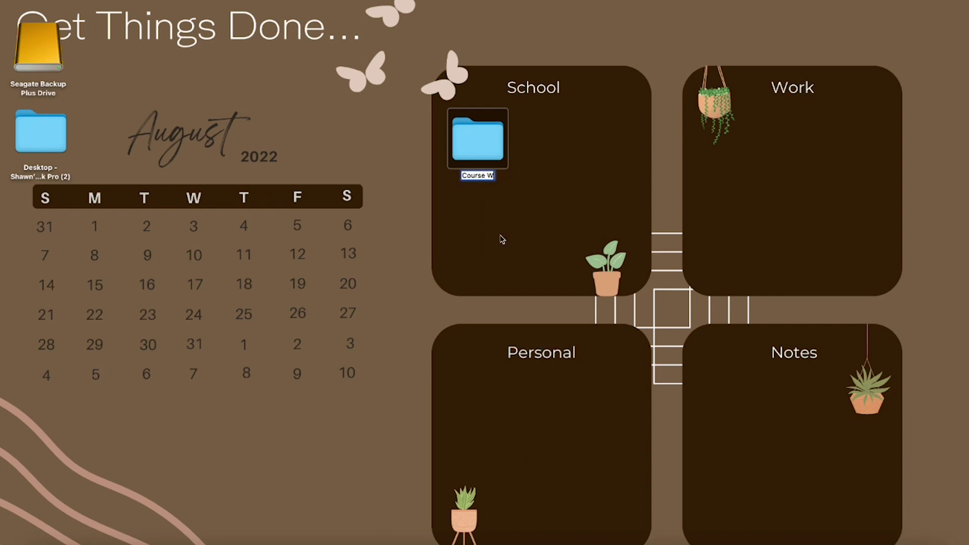
key("Return")
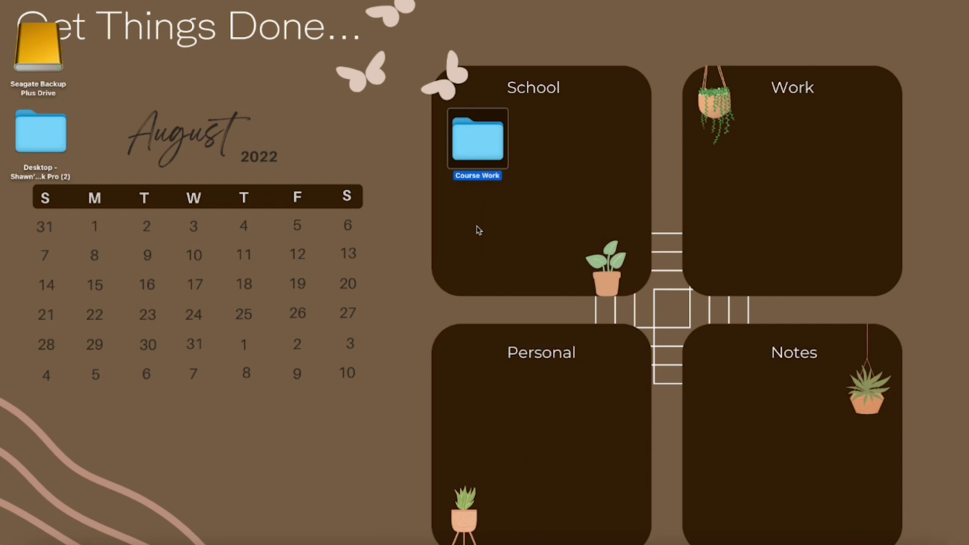
left_click(477, 227)
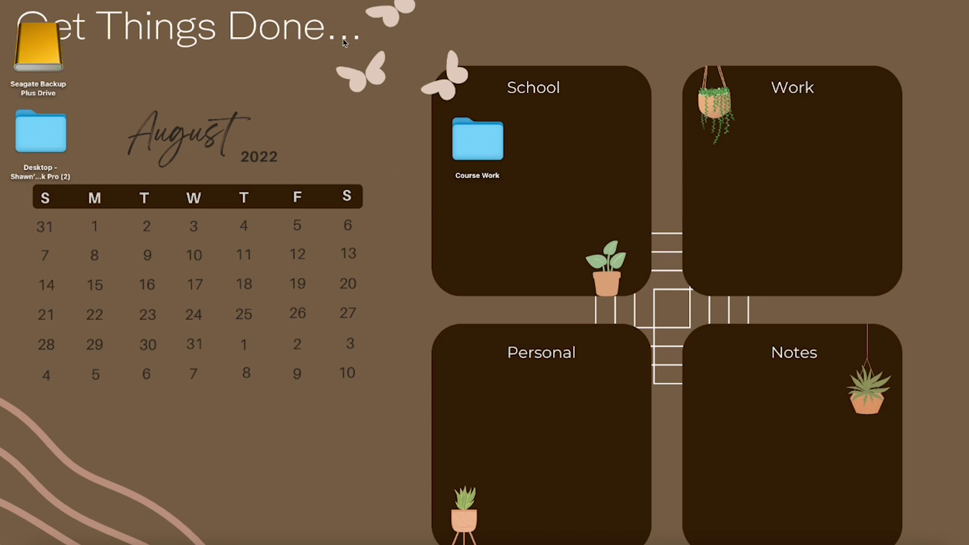
Step: Open a Finder window and go to the icons folder inside Boho Aesthetic in Documents
right_click(473, 135)
left_click(337, 144)
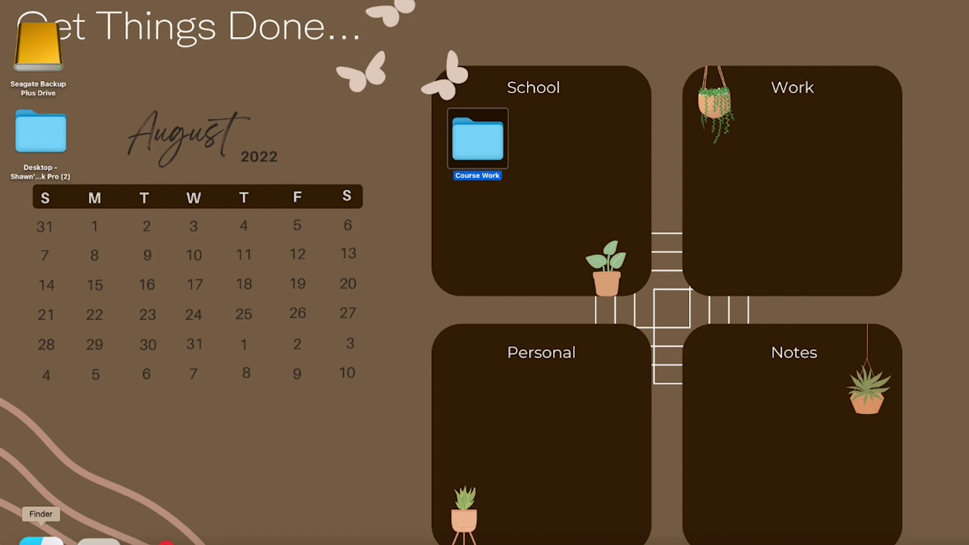
right_click(46, 540)
left_click(112, 272)
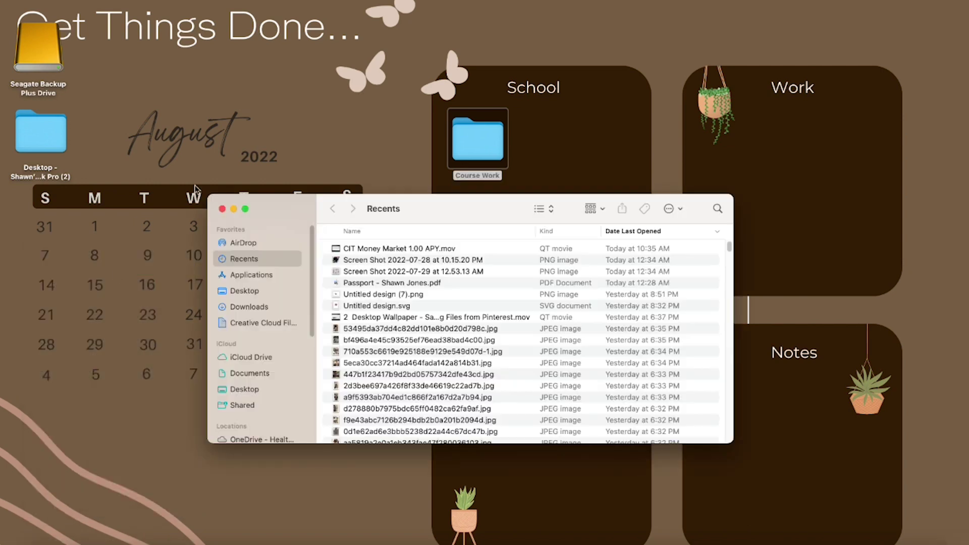
left_click_drag(439, 218, 530, 250)
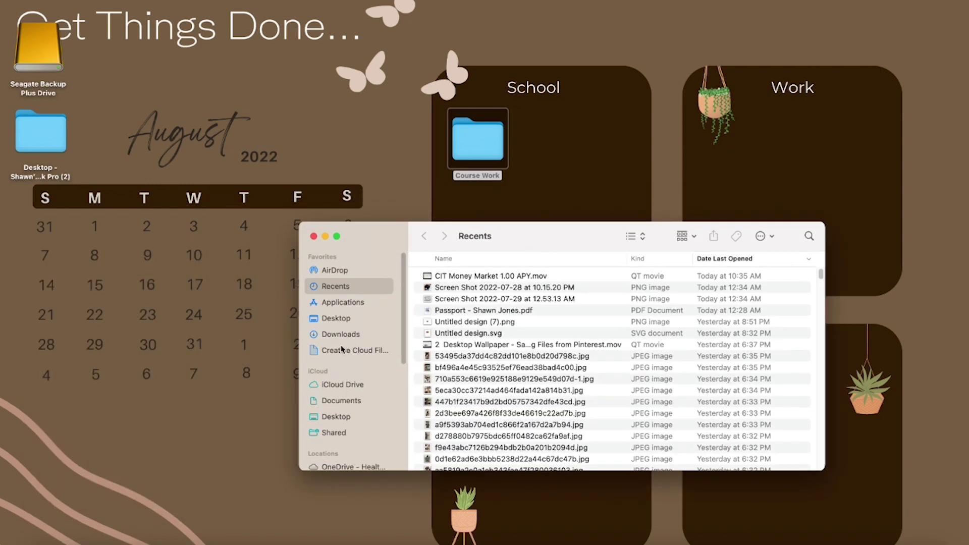
left_click(342, 401)
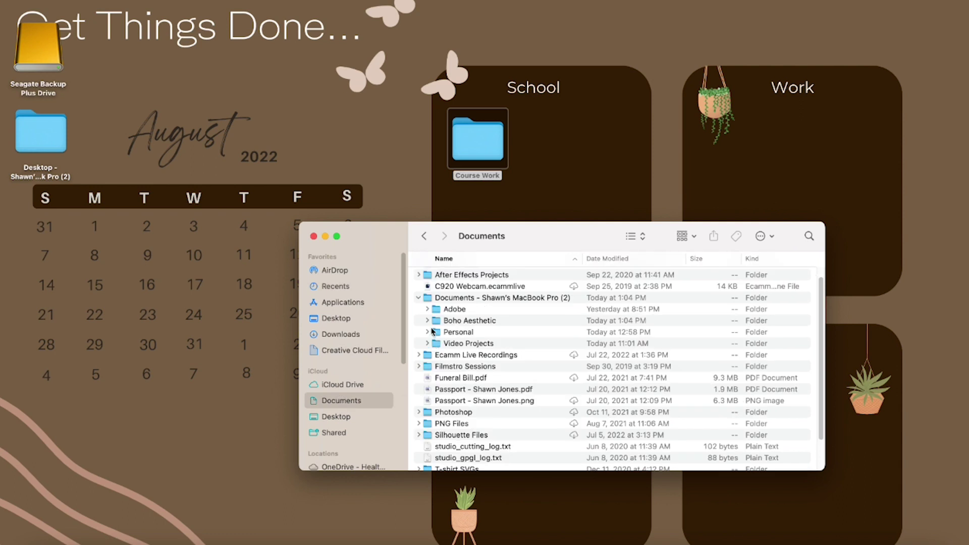
double_click(436, 322)
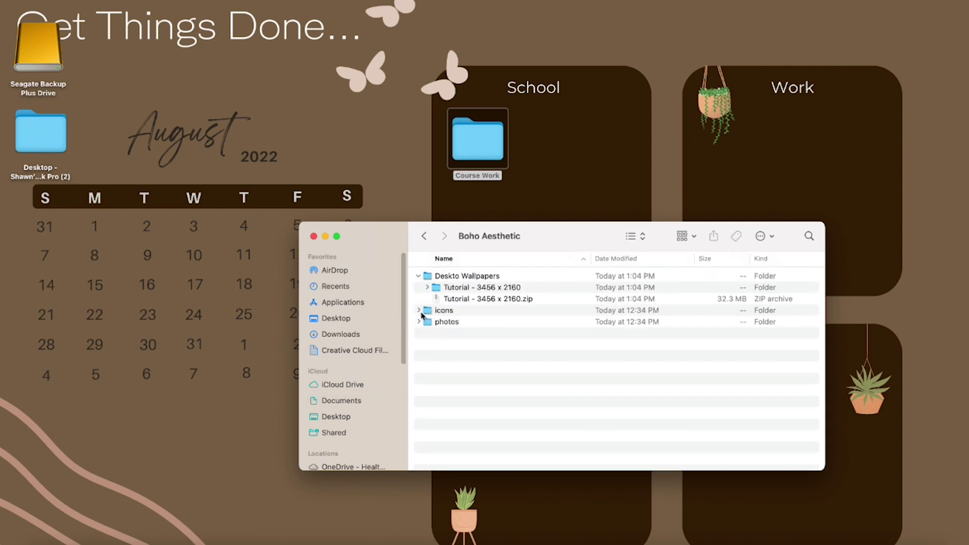
left_click(419, 310)
double_click(429, 311)
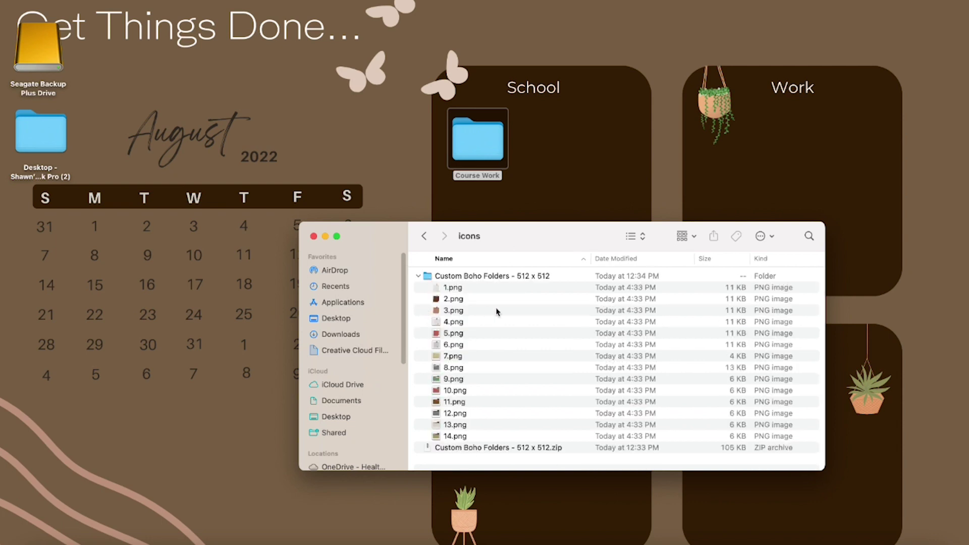
Step: Show the files as icons and open the "Custom Boho Folders - 512 x 512" folder
left_click(683, 238)
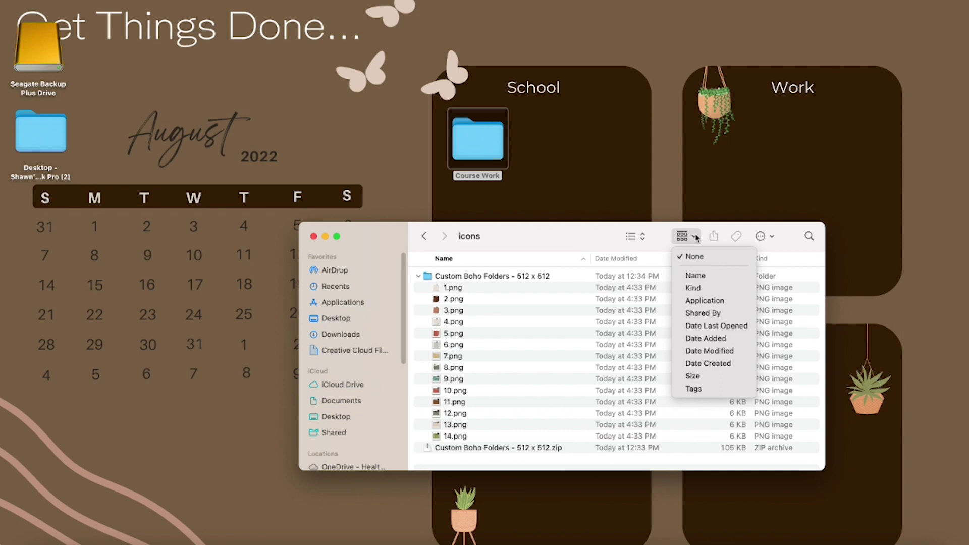
left_click(642, 238)
left_click(642, 237)
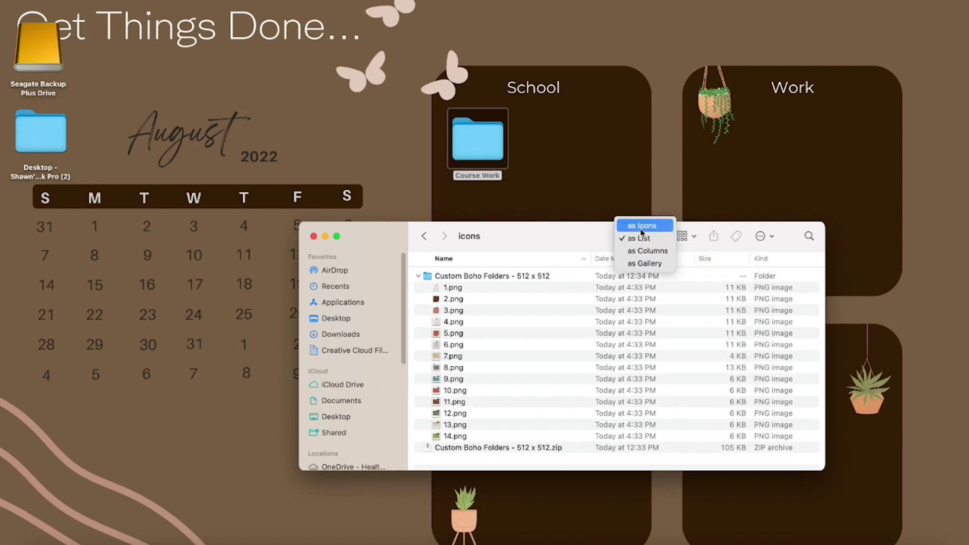
left_click(642, 221)
double_click(432, 299)
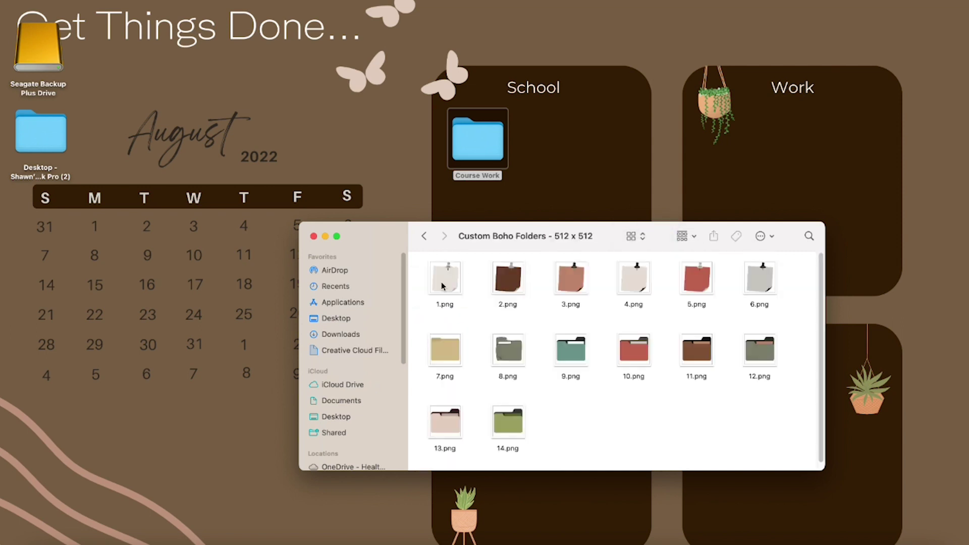
Step: Open the info window of the Course Work folder and set its icon to 4.png from the custom boho folders
left_click_drag(534, 236, 528, 290)
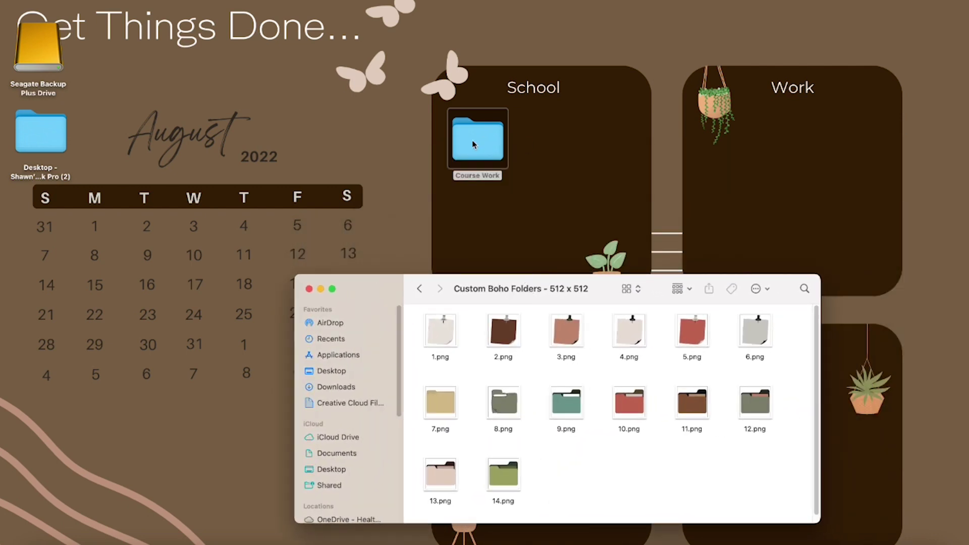
left_click(497, 150)
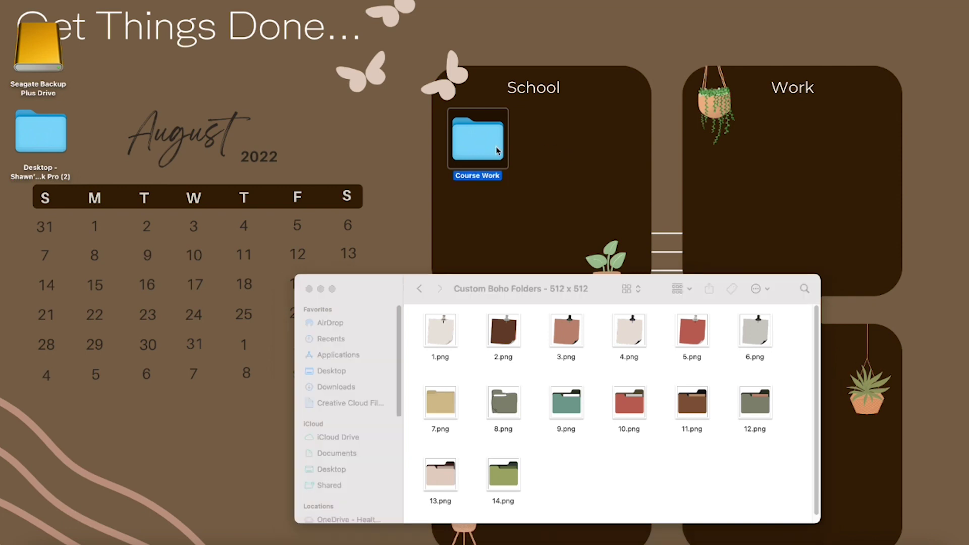
right_click(487, 149)
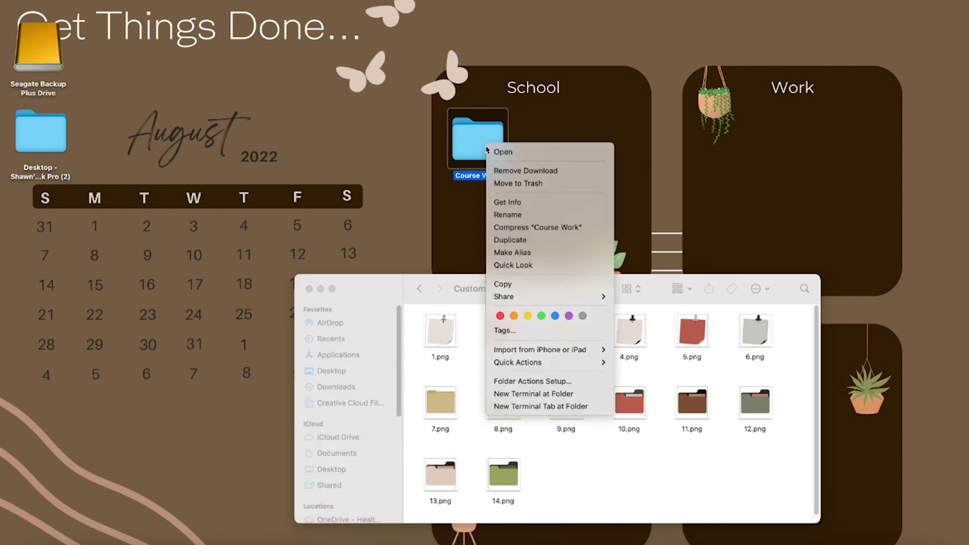
left_click(511, 202)
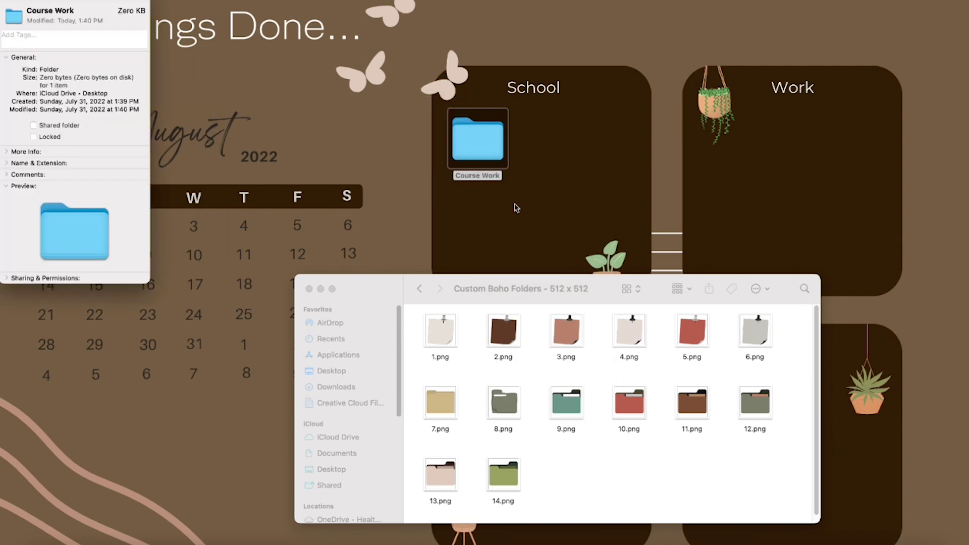
left_click_drag(117, 1, 197, 23)
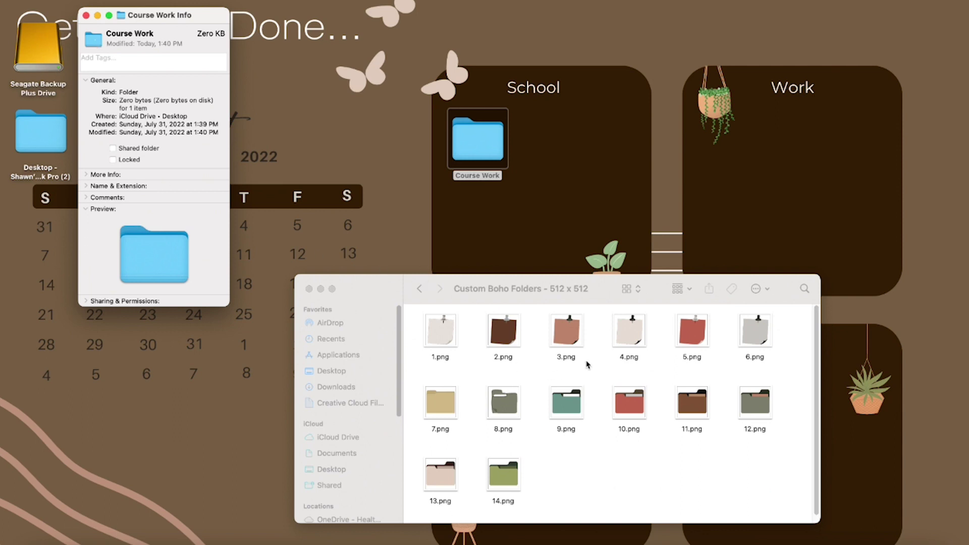
left_click(633, 338)
left_click_drag(632, 333, 98, 34)
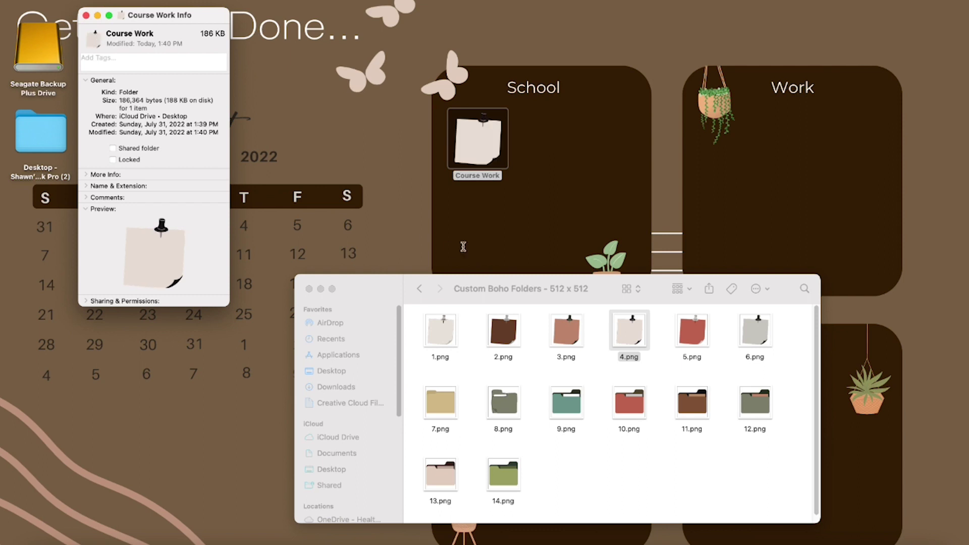
left_click(376, 151)
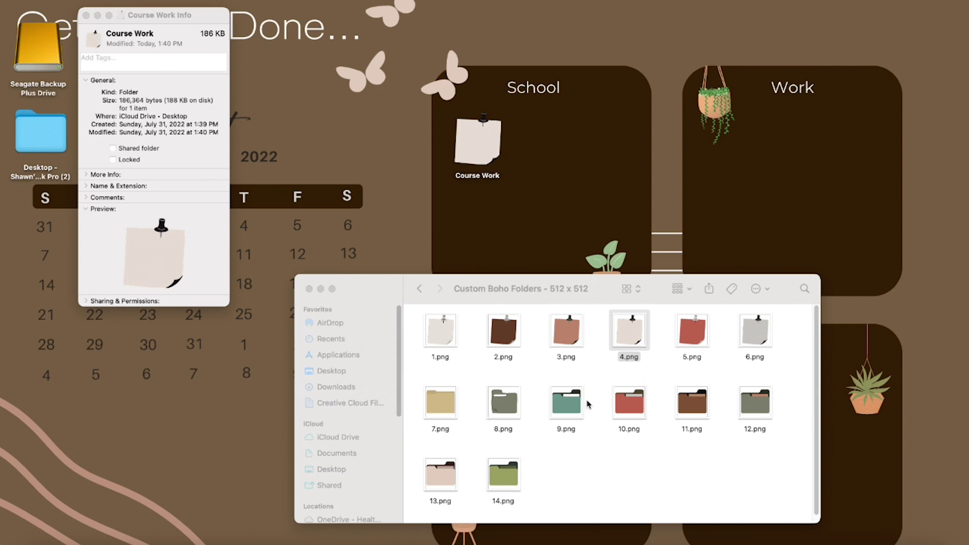
Step: Replace the Course Work folder's icon with 1.png and close its info window
left_click(440, 342)
left_click_drag(440, 342, 101, 44)
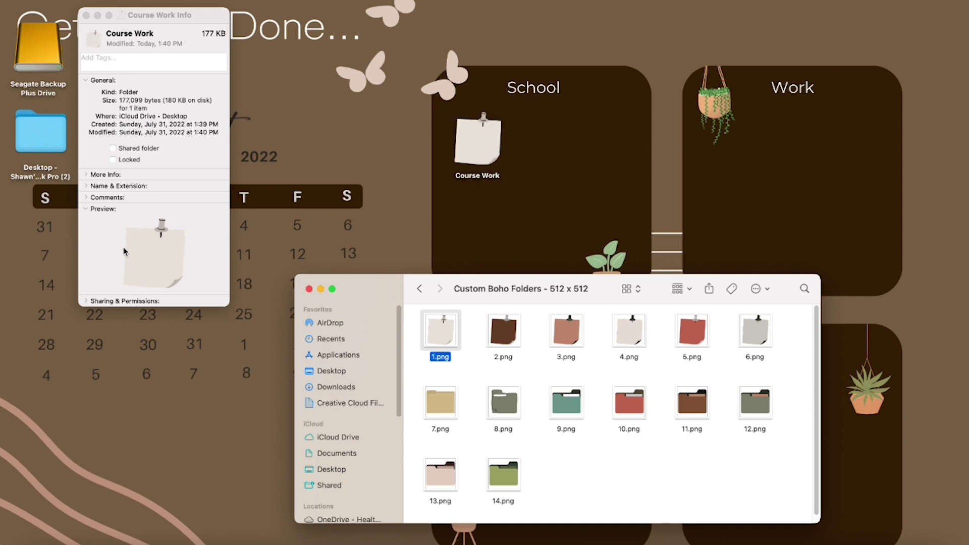
left_click(392, 195)
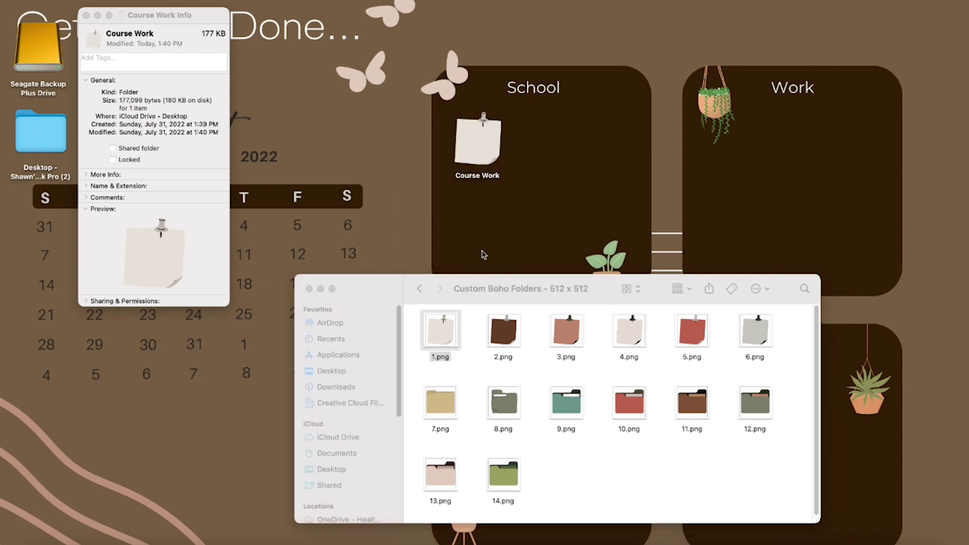
left_click(86, 16)
Step: Move the Course Work folder toward the School box's right side and create an untitled folder to its left
left_click_drag(516, 291, 269, 388)
left_click_drag(491, 138, 609, 128)
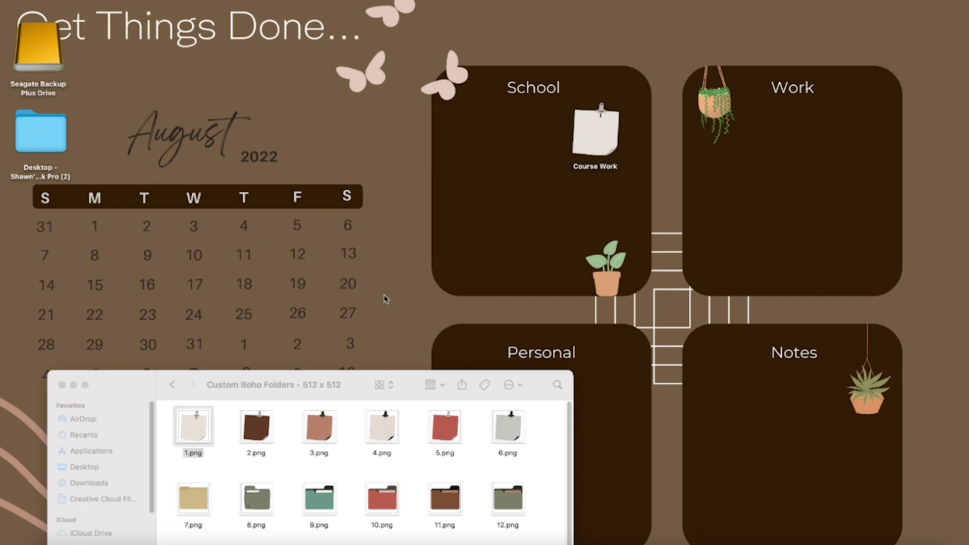
right_click(473, 132)
left_click(484, 137)
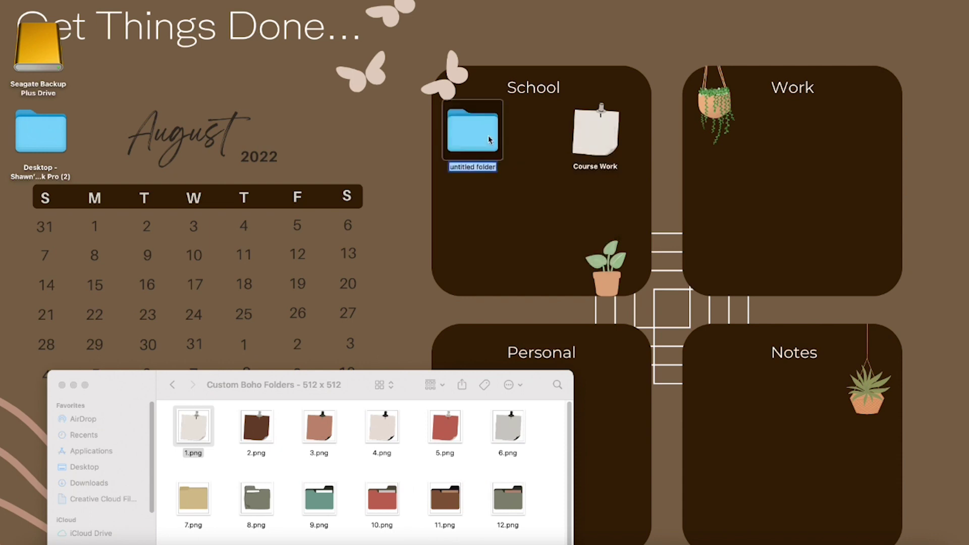
left_click_drag(475, 141, 495, 148)
Step: Bring the Custom Boho Folders window back into view and open the untitled folder's info window
left_click_drag(353, 382, 591, 277)
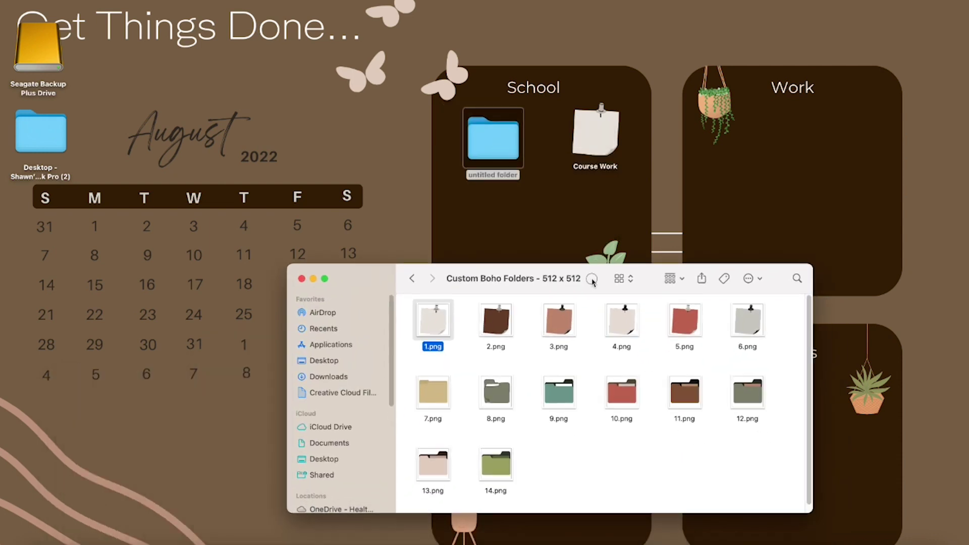
right_click(487, 141)
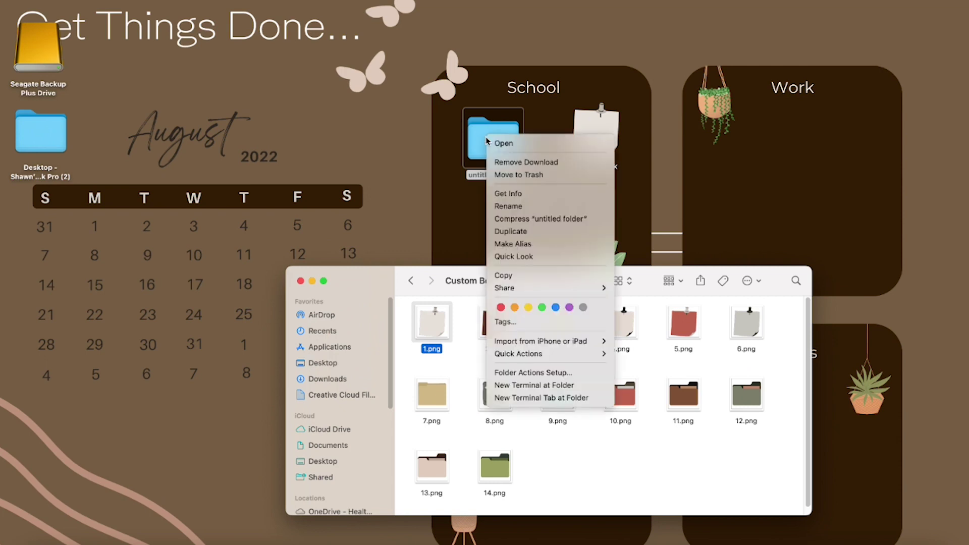
left_click(505, 196)
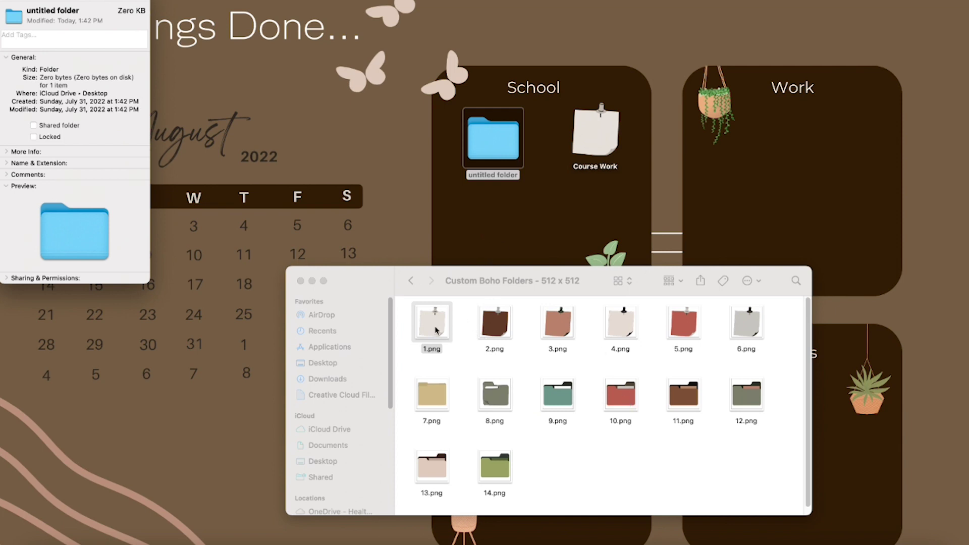
Step: Set the untitled folder's icon to the blush folder image 13.png
left_click(437, 472)
left_click_drag(437, 472, 22, 24)
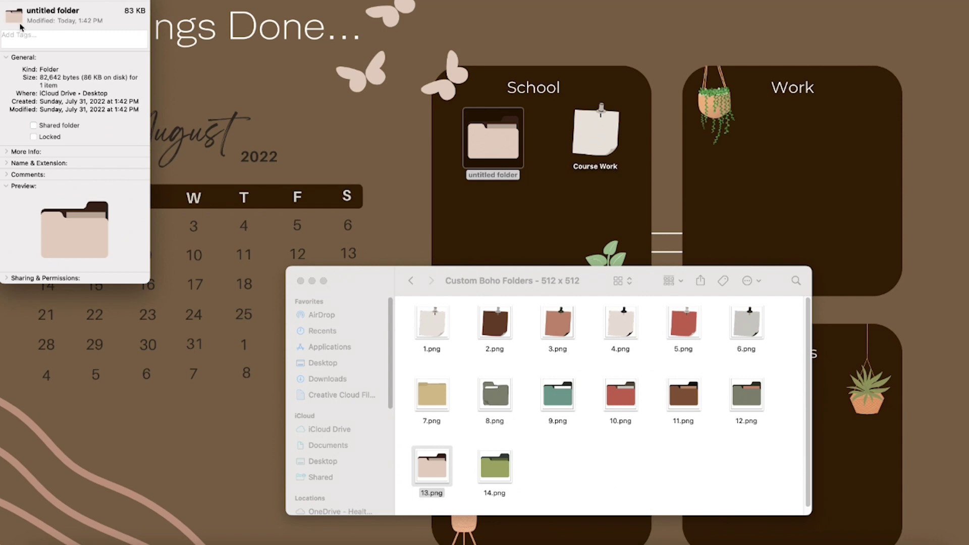
left_click(490, 222)
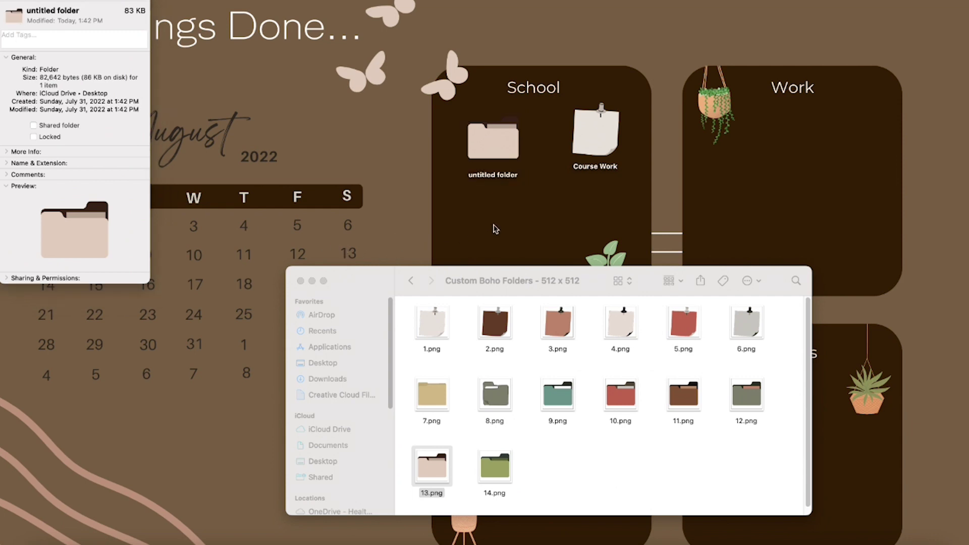
left_click(495, 154)
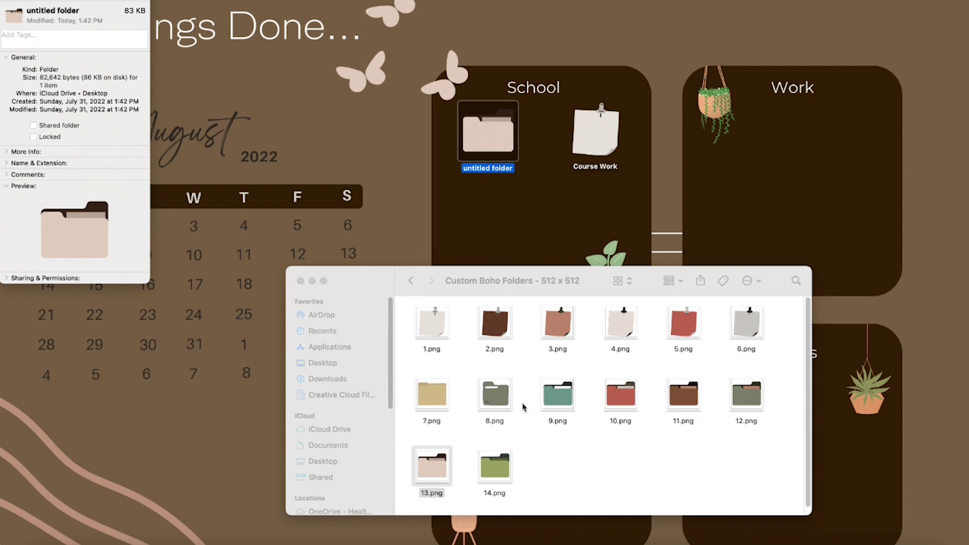
Step: Replace the untitled folder's icon with the tan folder image 7.png
left_click(435, 399)
left_click_drag(438, 400, 24, 16)
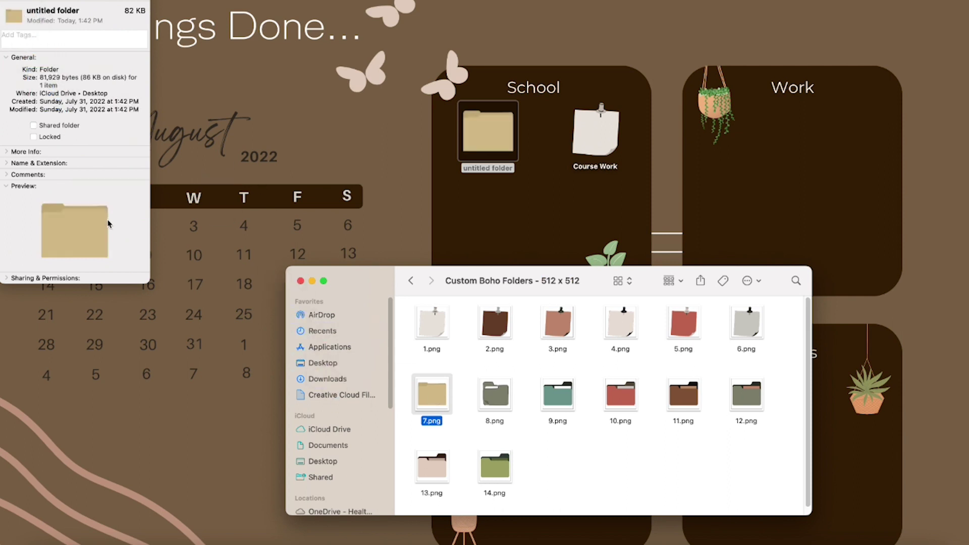
left_click(423, 250)
Step: Move the Finder window out of the way and line up the untitled and Course Work folders in the School box
left_click_drag(527, 272, 441, 385)
left_click(527, 240)
left_click_drag(494, 146, 496, 156)
left_click(550, 192)
left_click_drag(598, 141, 592, 150)
left_click(535, 221)
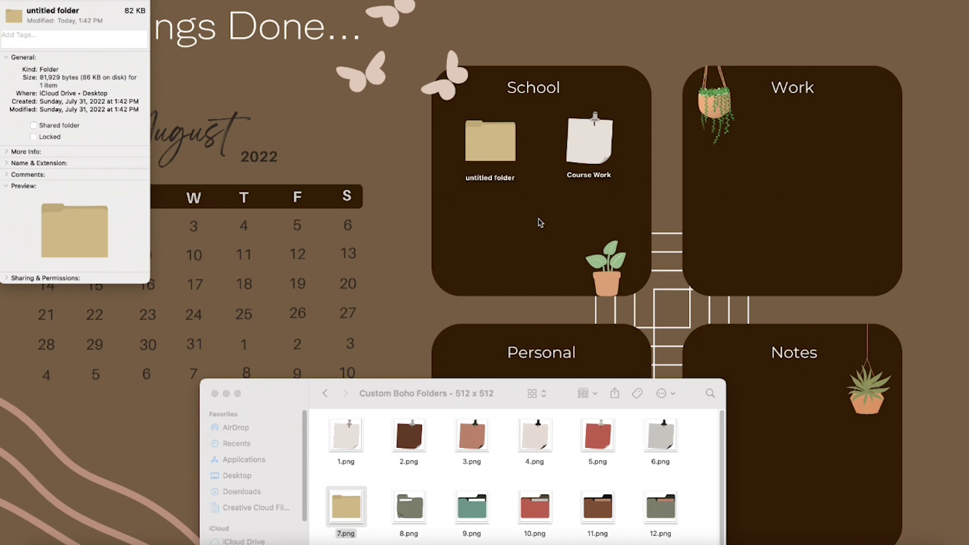
Step: Leave the Custom Boho Folders folder, open the photos folder and place its window below the School box's folders
left_click_drag(492, 392, 486, 215)
left_click(321, 220)
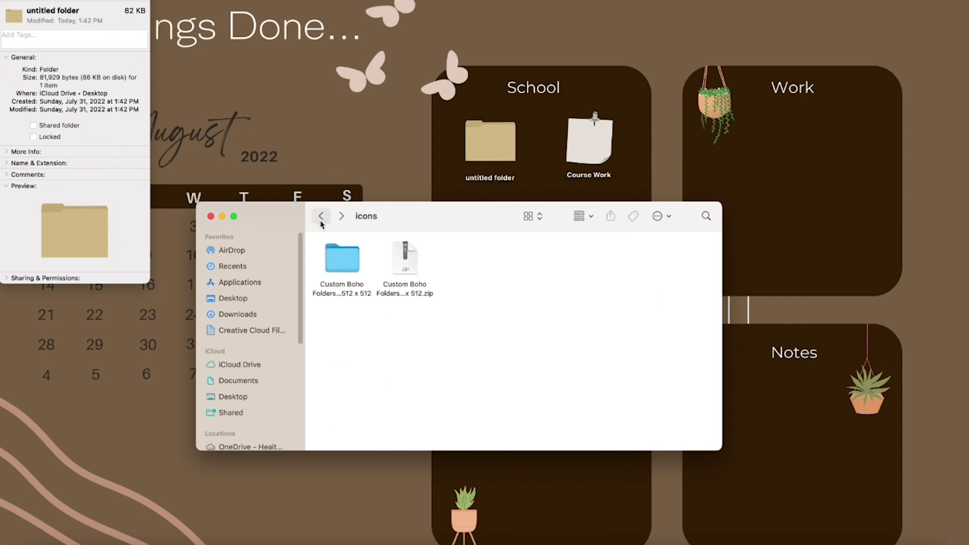
left_click(321, 217)
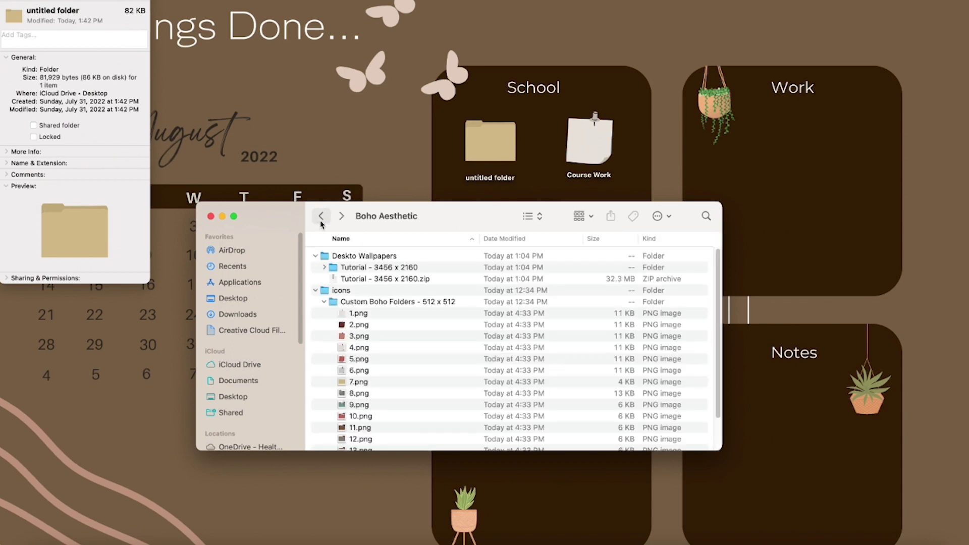
left_click(321, 217)
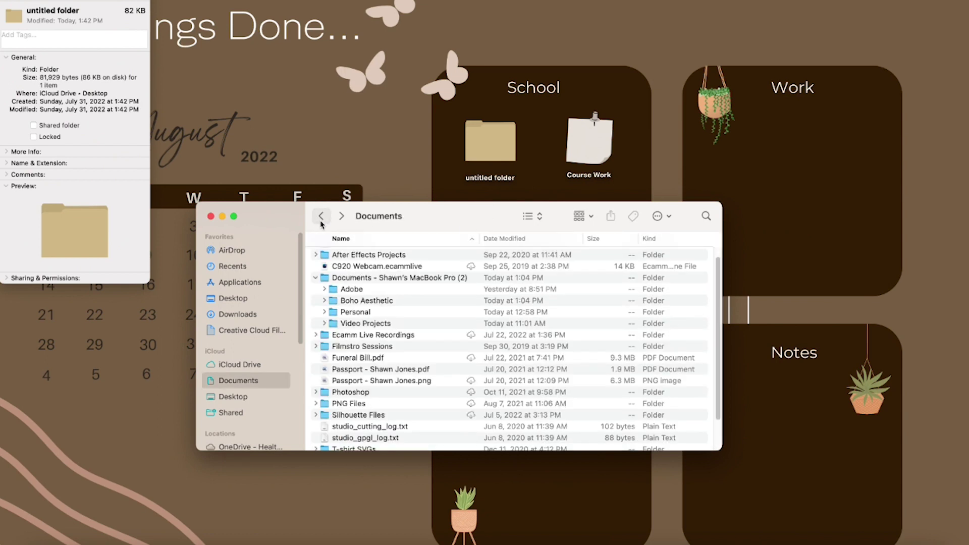
double_click(337, 301)
double_click(462, 265)
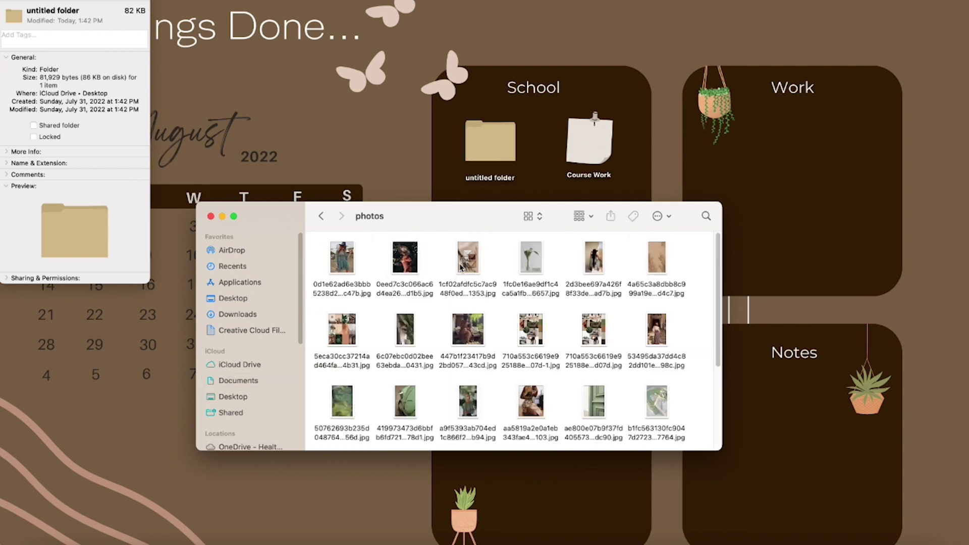
left_click_drag(437, 218, 456, 267)
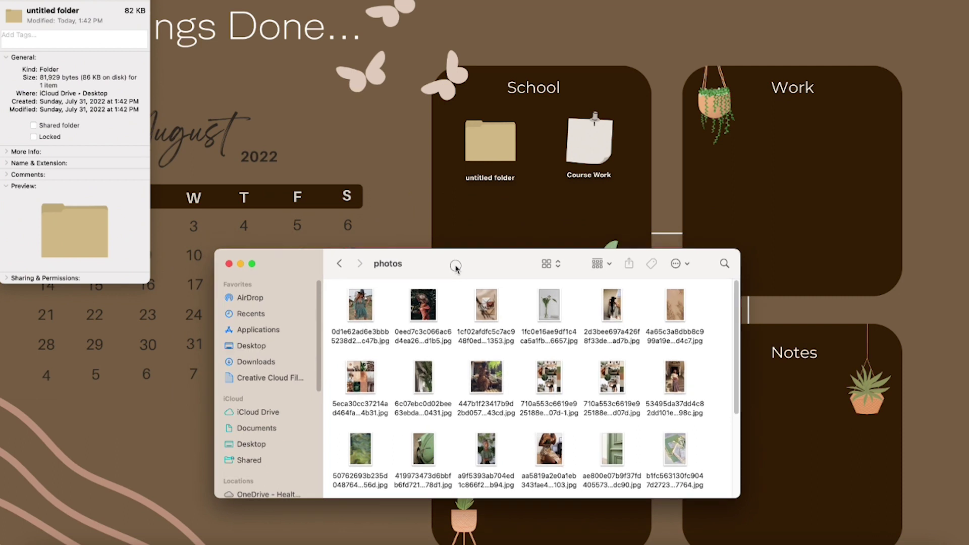
Step: Set the untitled folder's icon to the photo aa5819a2e0a1eb343fae4...103.jpg, shift the folder slightly and close its info window
scroll(505, 360, "down", 2)
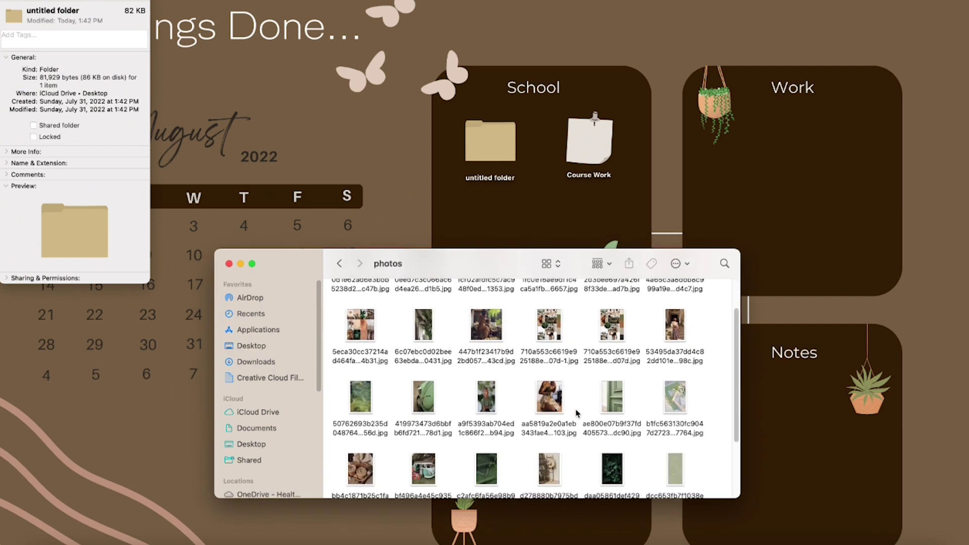
left_click(559, 407)
left_click_drag(553, 400, 24, 14)
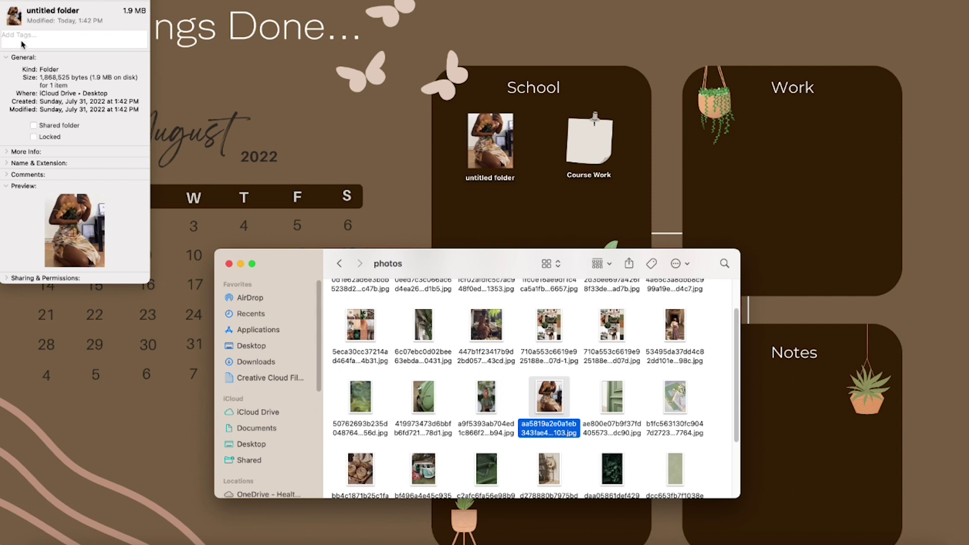
left_click(395, 152)
left_click(496, 158)
left_click(493, 216)
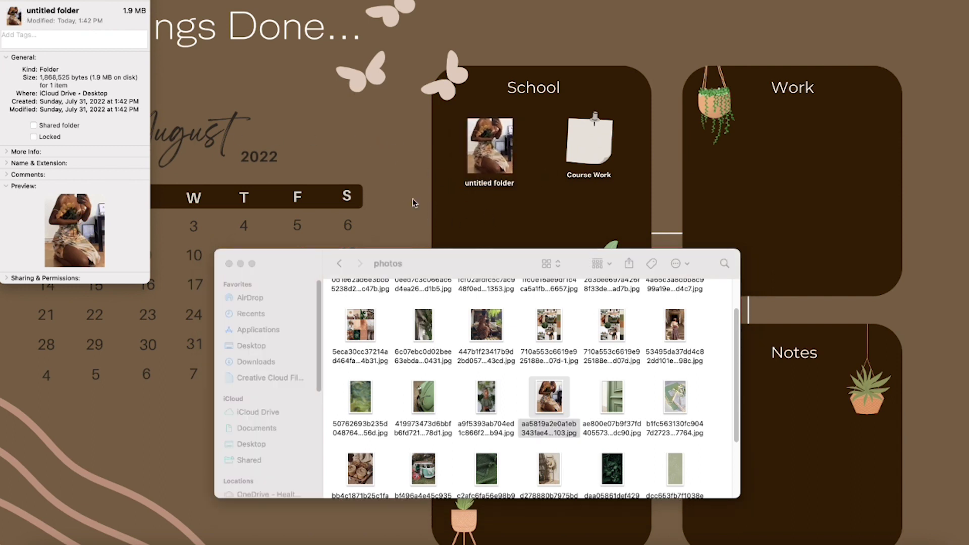
left_click_drag(512, 259, 494, 231)
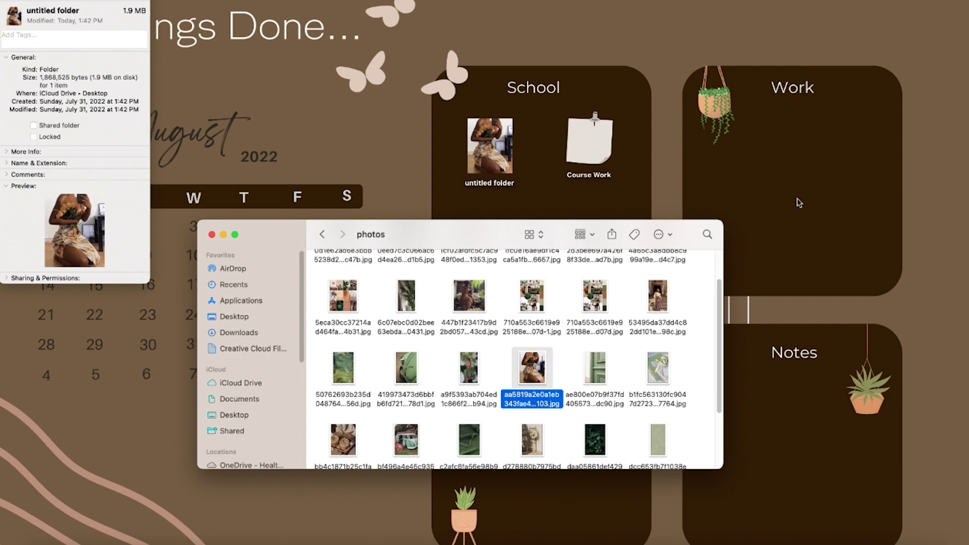
left_click_drag(458, 233, 457, 473)
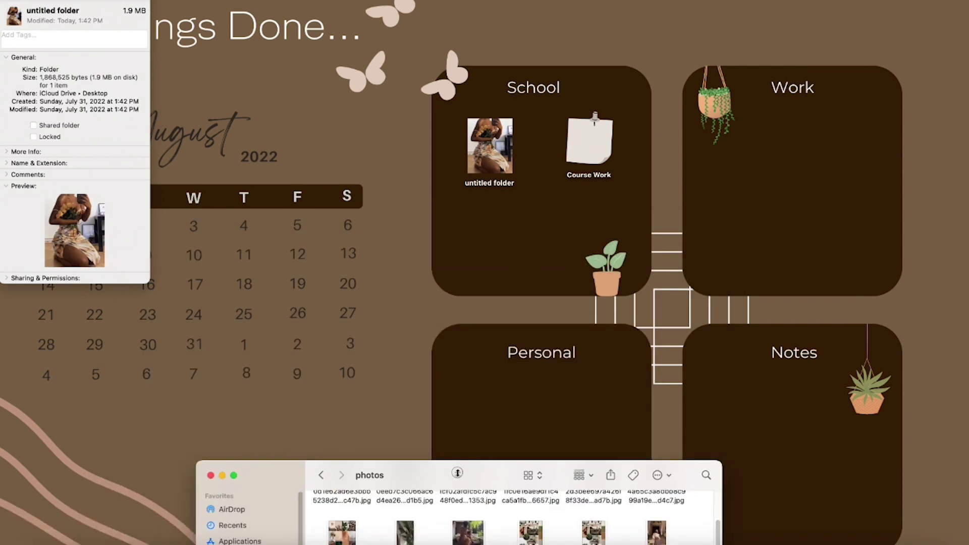
left_click_drag(458, 473, 447, 286)
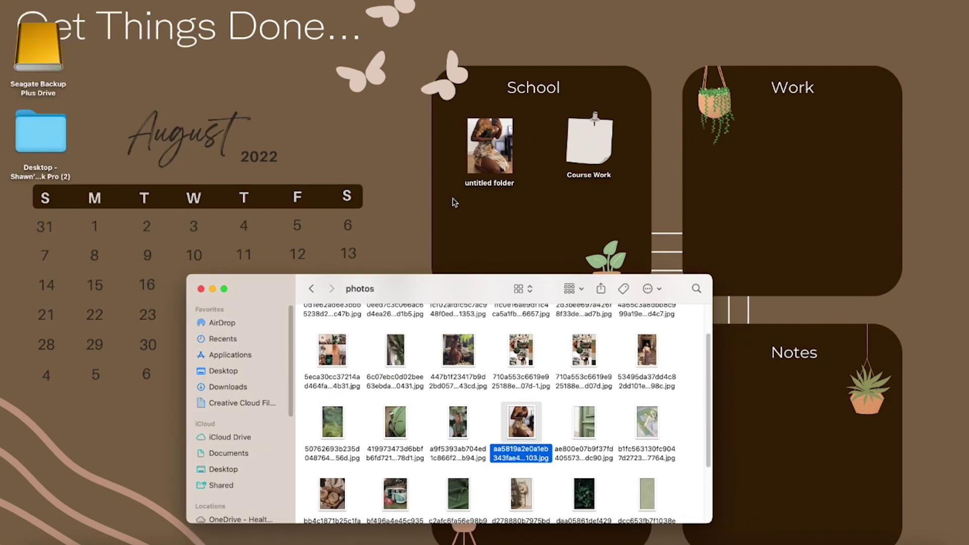
Step: Set the Course Work folder's icon to the coffee photo bb4c1871b25c1fa430151...3d62.jpg, move it closer to the untitled folder and close its info
left_click(588, 145)
right_click(588, 146)
left_click(590, 202)
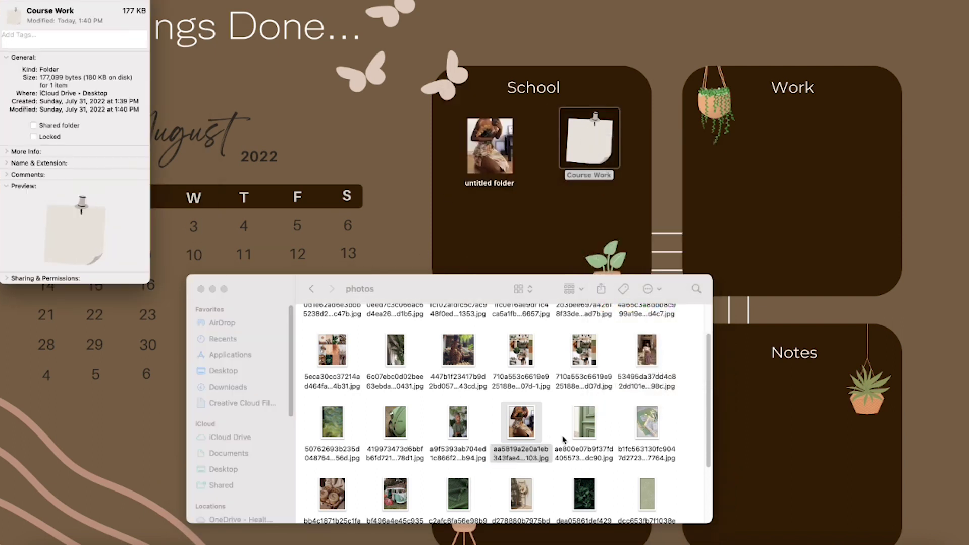
scroll(564, 439, "down", 3)
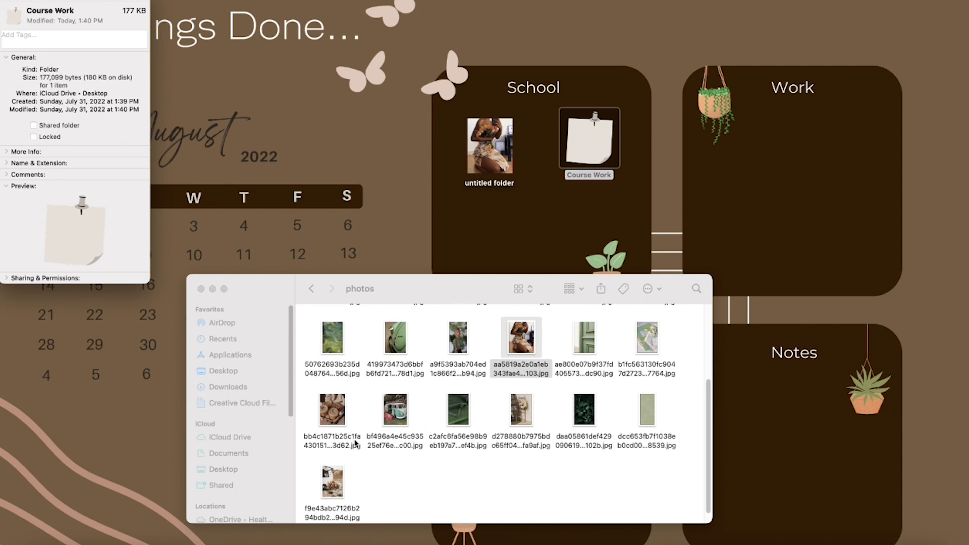
left_click_drag(333, 402, 20, 18)
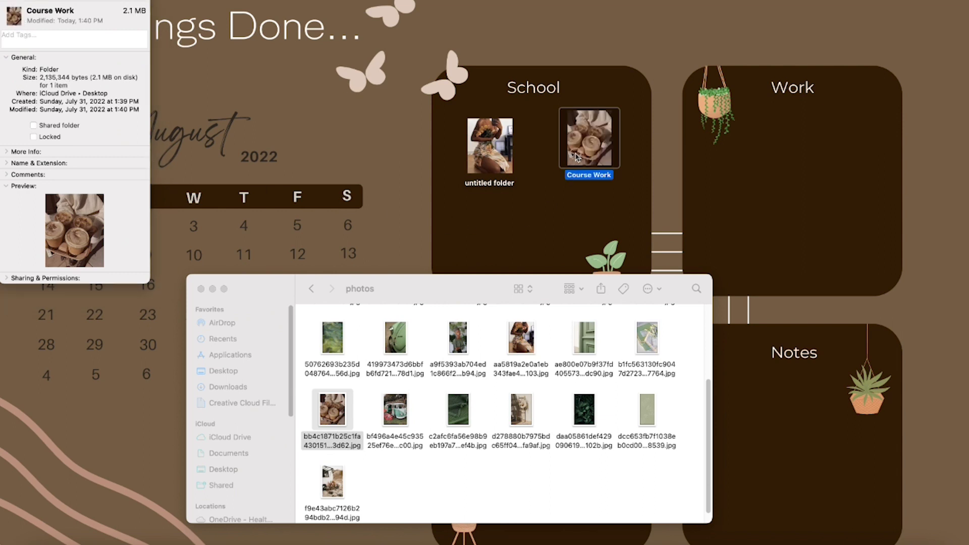
left_click(571, 210)
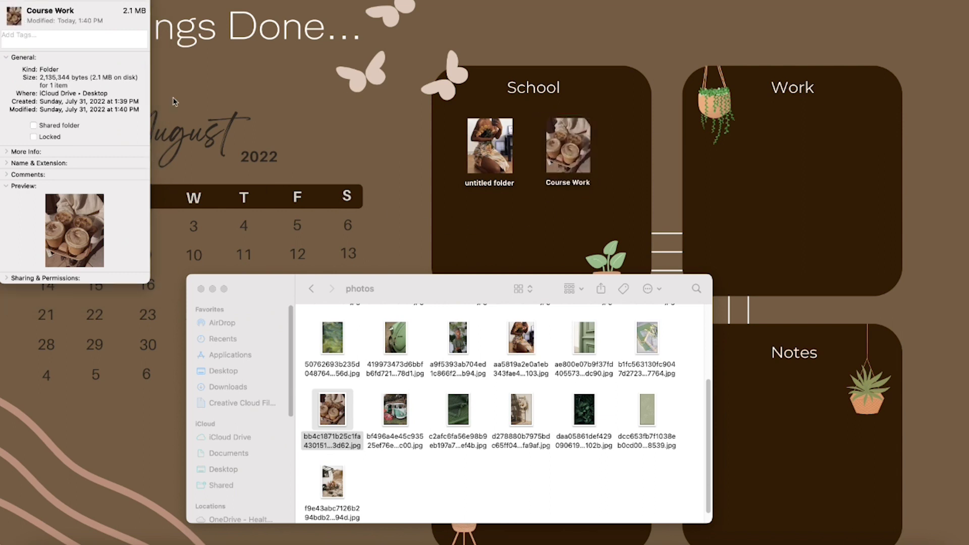
left_click(13, 2)
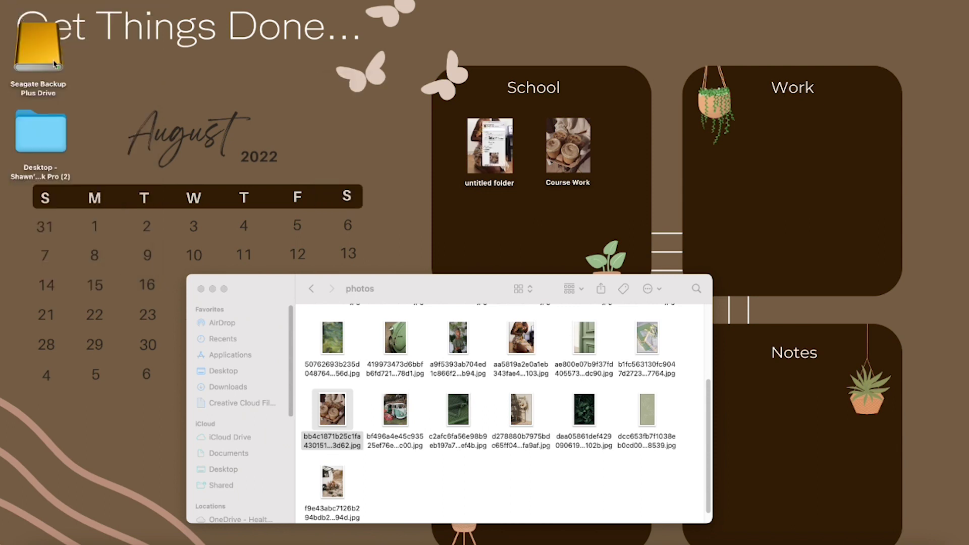
Step: Close the Finder window showing the photos folder
left_click(202, 289)
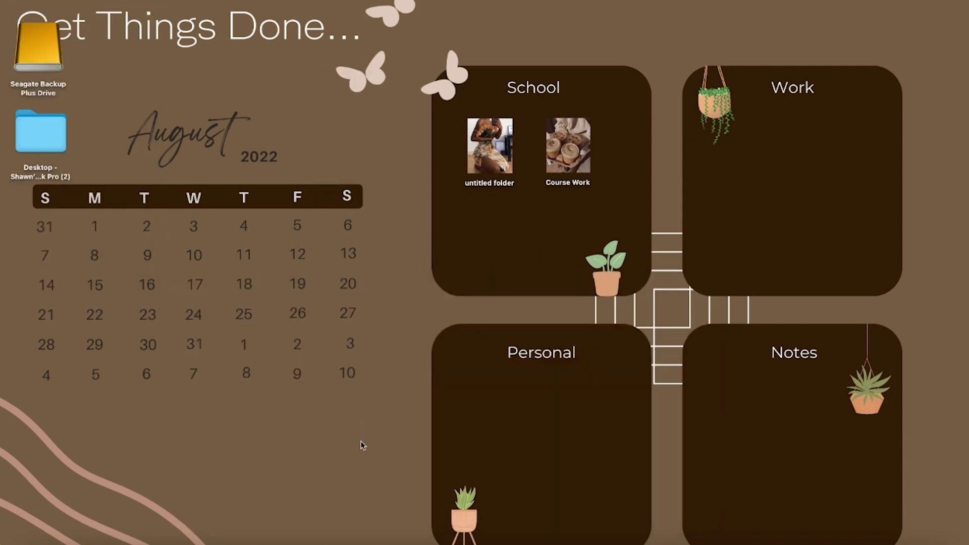
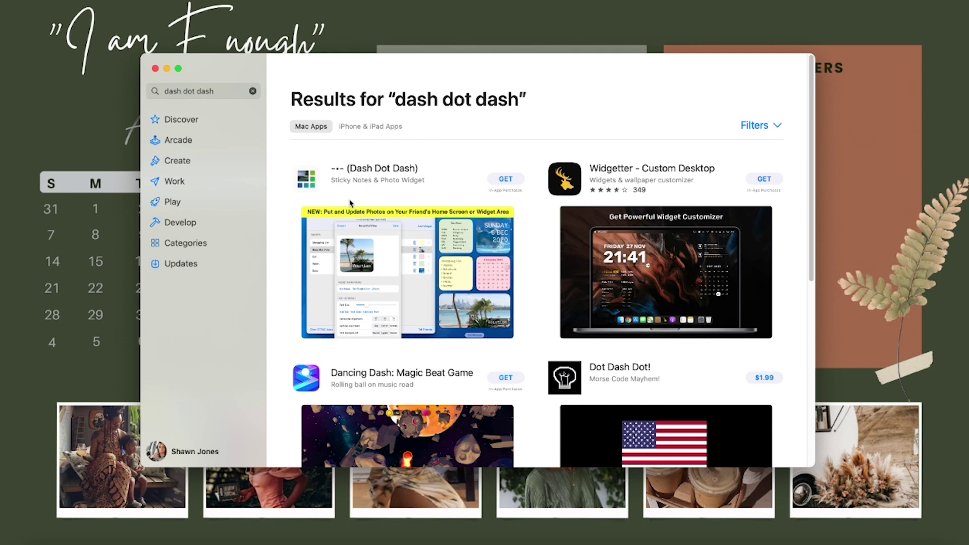
Step: Install the -•- (Dash Dot Dash) sticky notes and photo widget app from the App Store and open it
left_click(510, 180)
left_click(511, 179)
left_click(503, 179)
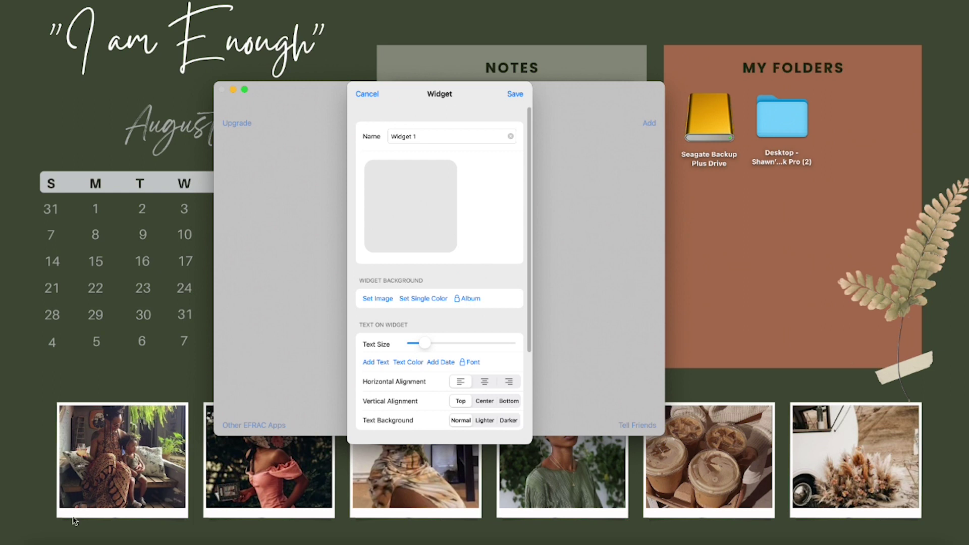
Step: Open a new Finder window, go to the photos folder, and move and enlarge the window over the widget editor
right_click(40, 540)
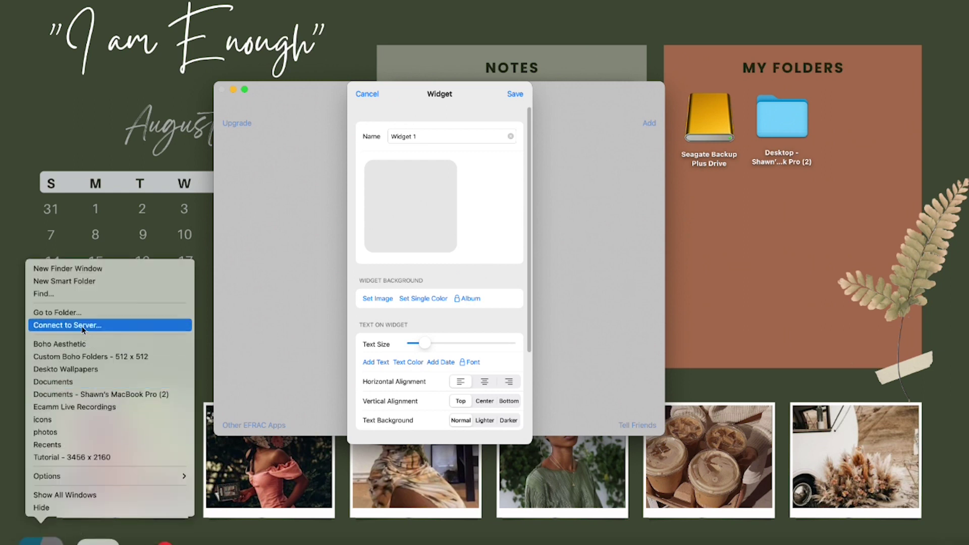
left_click(82, 273)
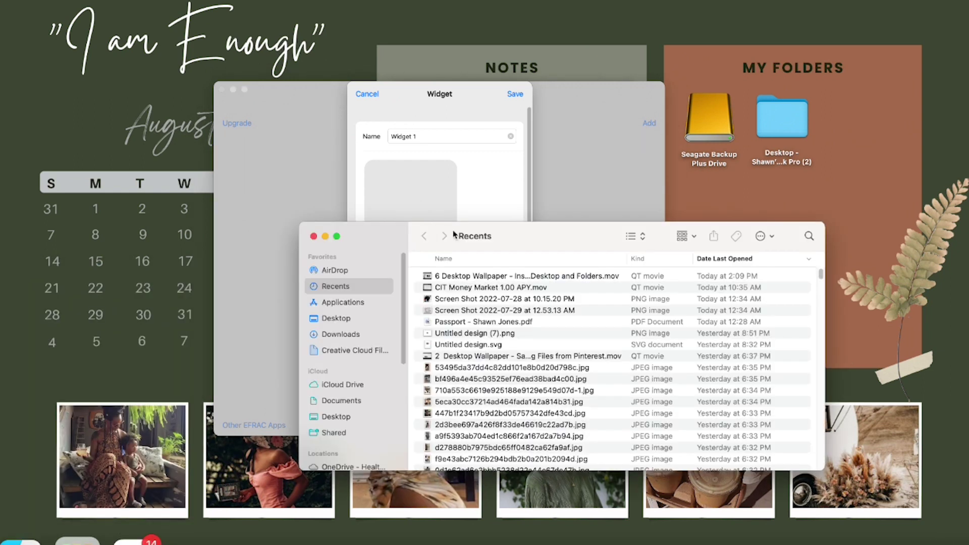
left_click(699, 265)
left_click(698, 251)
left_click_drag(610, 265, 615, 197)
left_click_drag(564, 449, 564, 485)
scroll(649, 405, "down", 3)
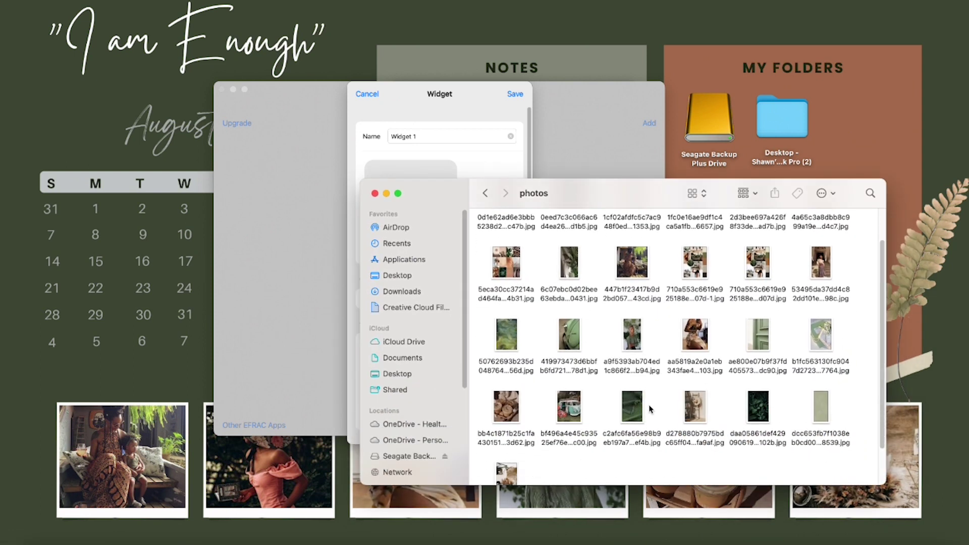
Step: Share the photos 0eed7c3c066ac6d4ea26...d1b5.jpg and daa05861def429090619...102b.jpg from the photos folder using the file share options
right_click(501, 402)
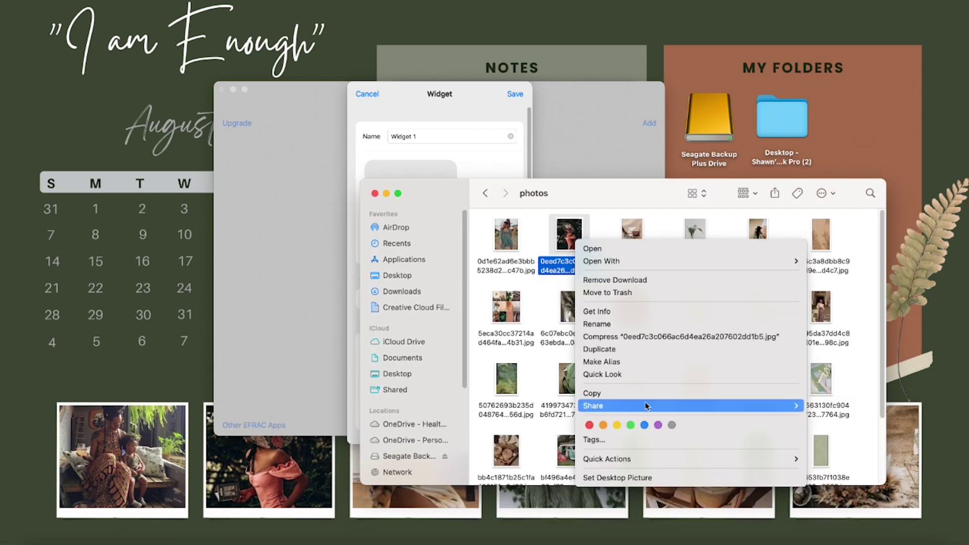
mouse_move(646, 406)
left_click(835, 486)
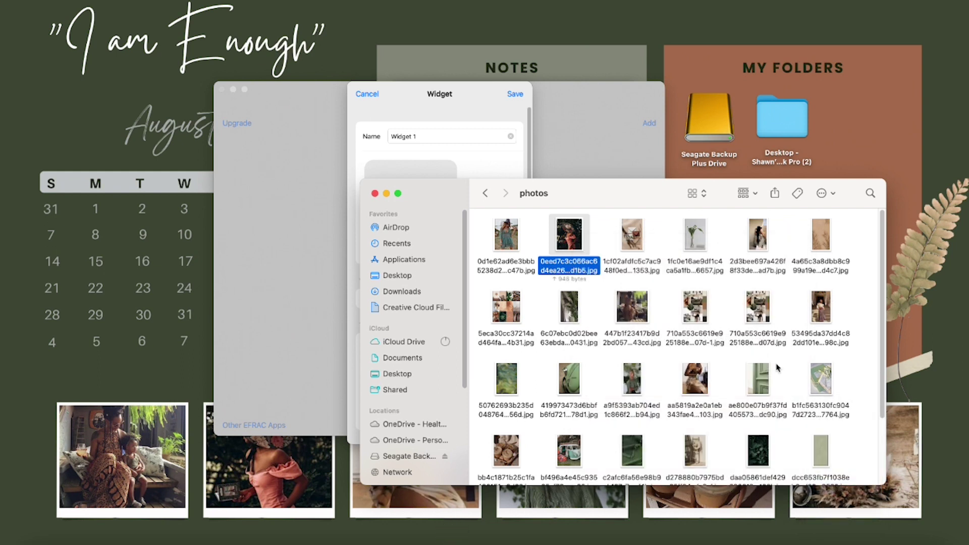
scroll(772, 371, "down", 3)
scroll(770, 373, "up", 2)
right_click(762, 372)
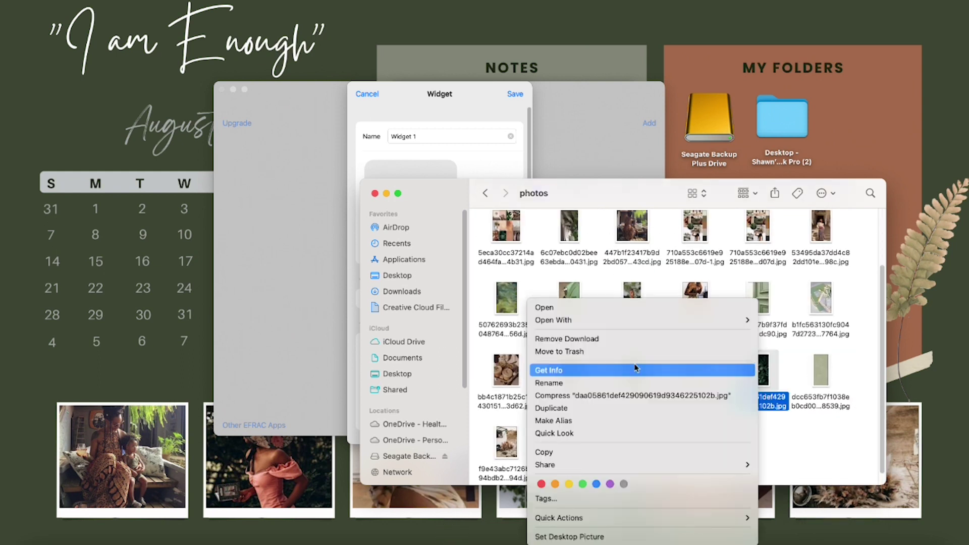
mouse_move(656, 465)
left_click(804, 503)
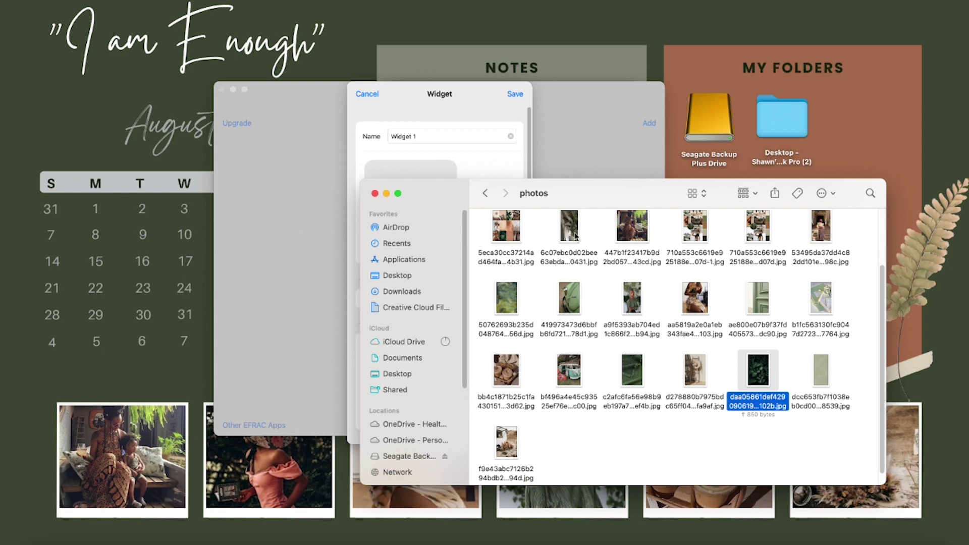
Step: Set the dark green leaves photo as the background image of Widget 1, review its text, border and calendar options, and save it
left_click(449, 161)
left_click(373, 300)
left_click(396, 225)
scroll(479, 257, "down", 5)
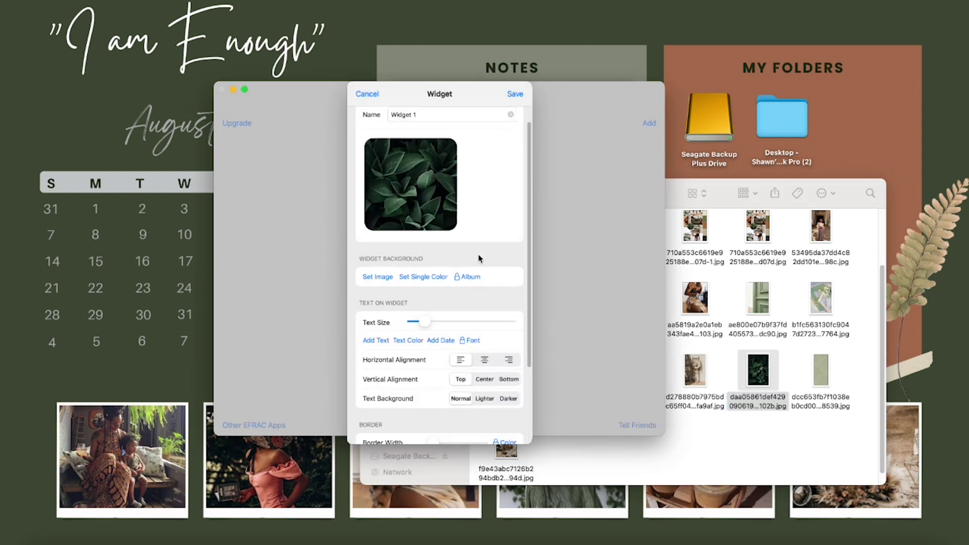
scroll(478, 258, "down", 3)
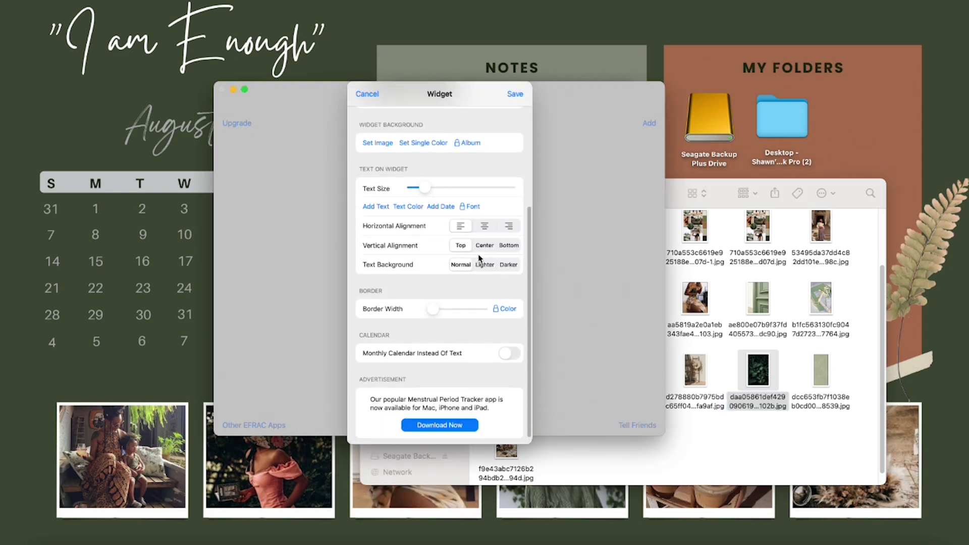
scroll(482, 256, "up", 10)
left_click(518, 95)
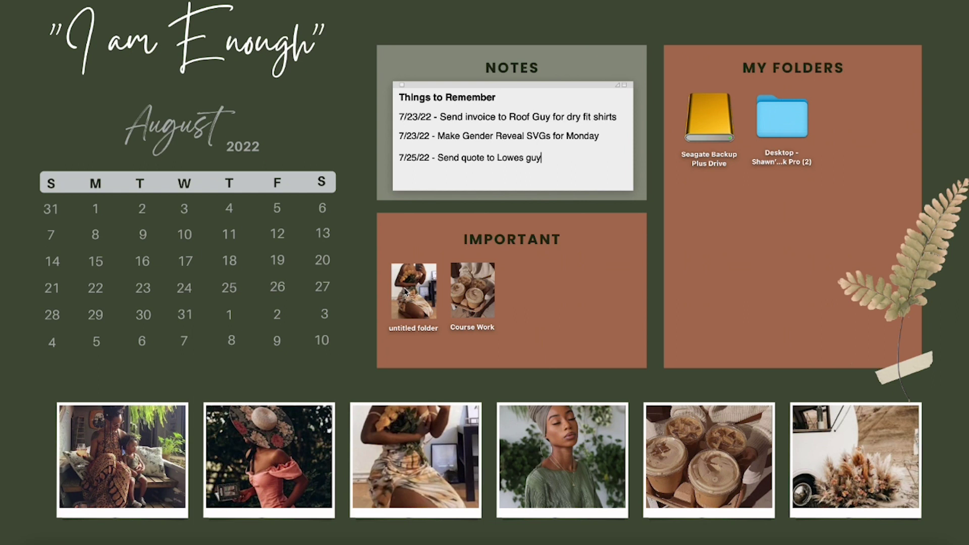
Step: Show the desktop's widget sidebar to check the leaves calendar widget among the others, and close it again
left_click(964, 2)
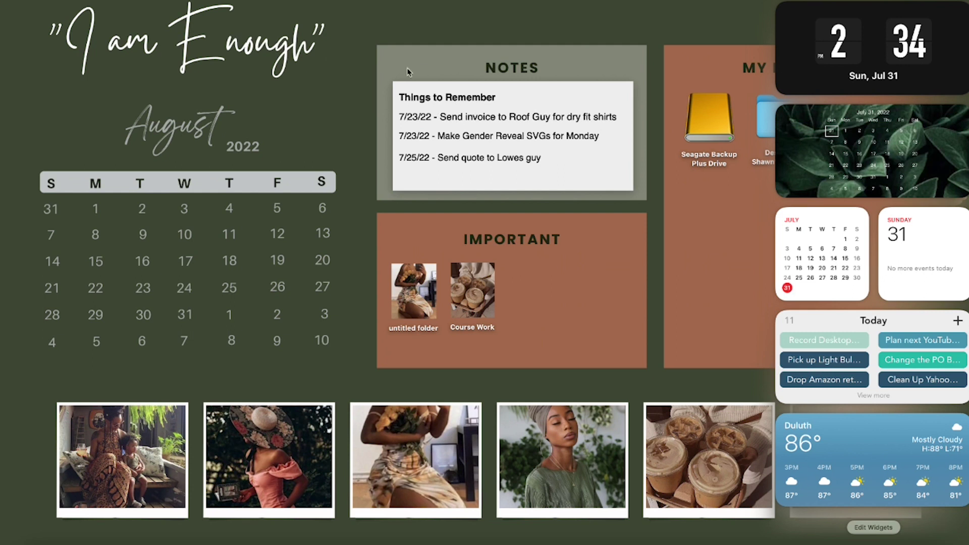
left_click(321, 58)
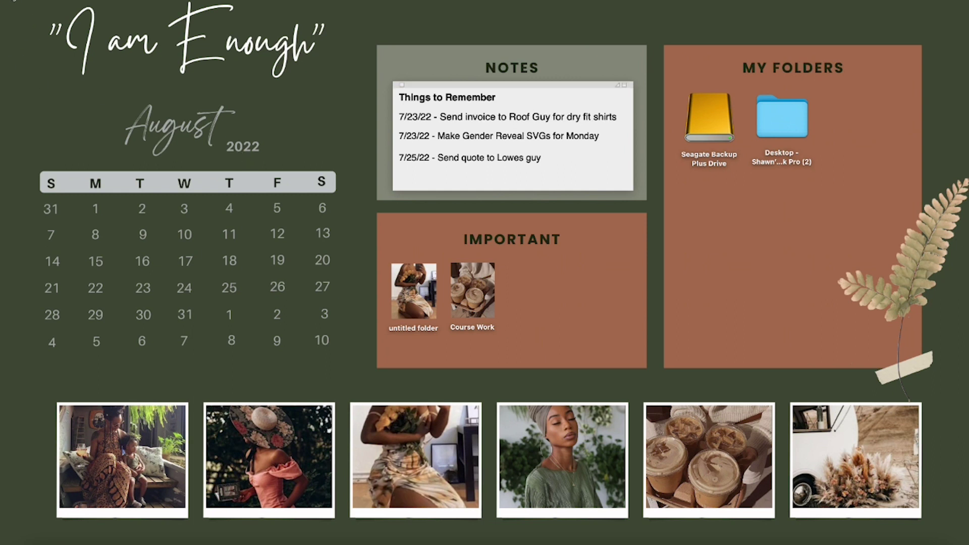
Step: Set the accent color to Green in the General settings of System Preferences
left_click(5, 1)
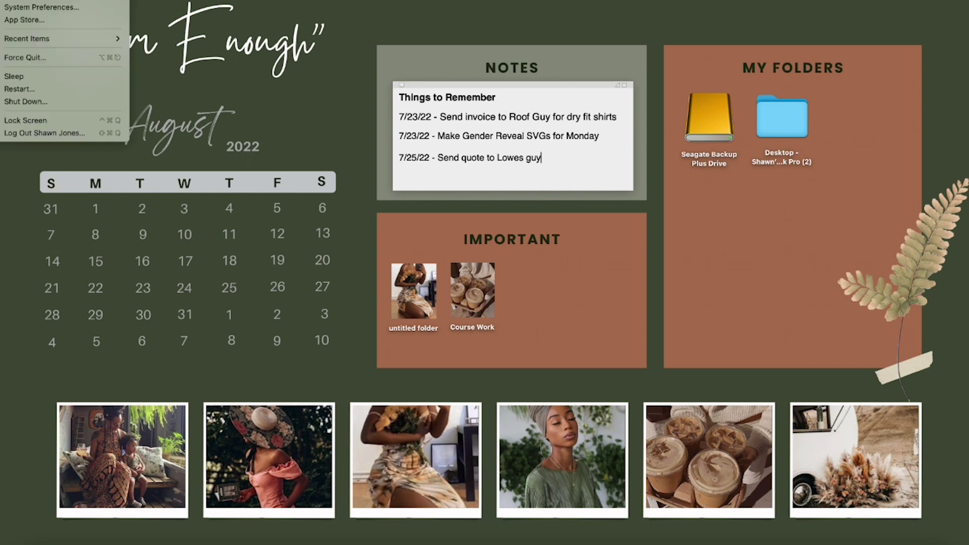
left_click(26, 8)
left_click(319, 215)
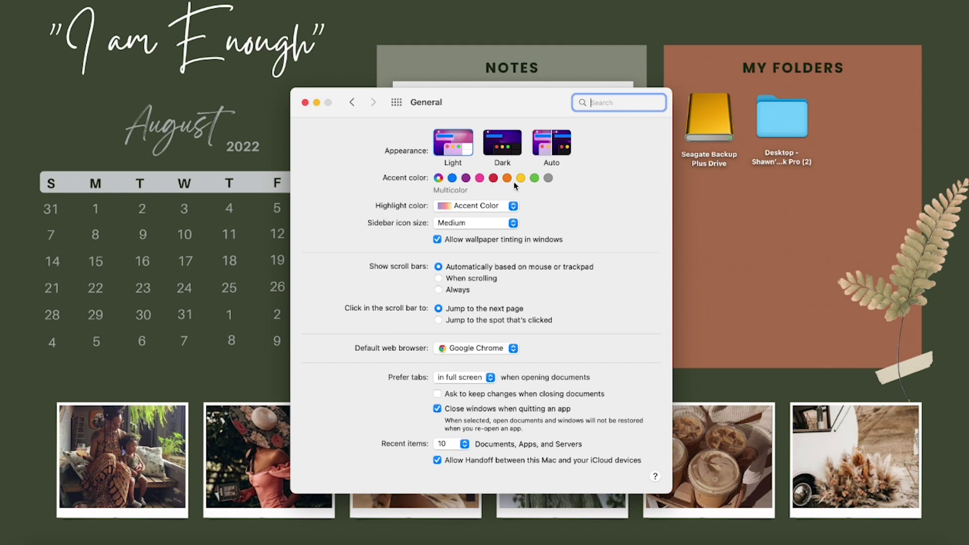
left_click(533, 180)
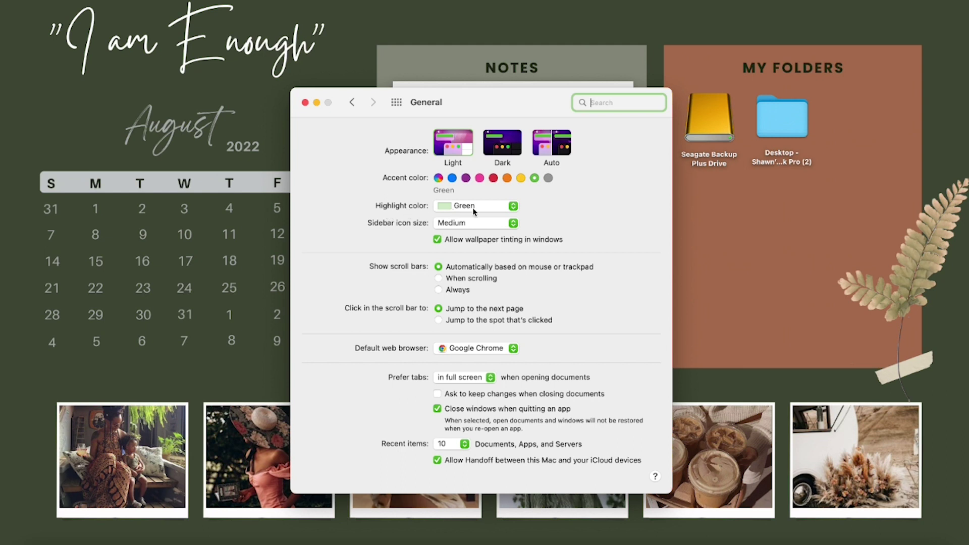
Step: Change the highlight color to Other, pick a muted green on the color wheel, and close the preferences
left_click(513, 207)
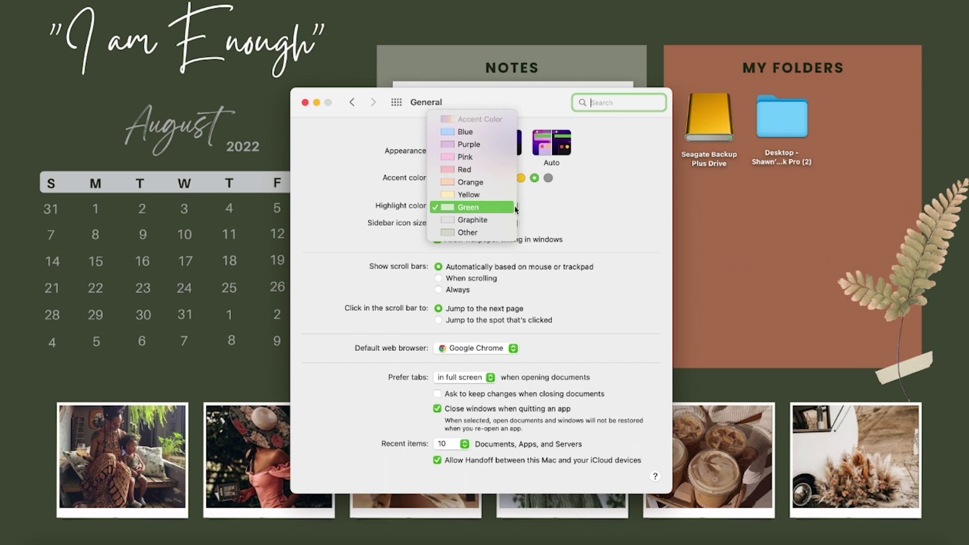
left_click(447, 235)
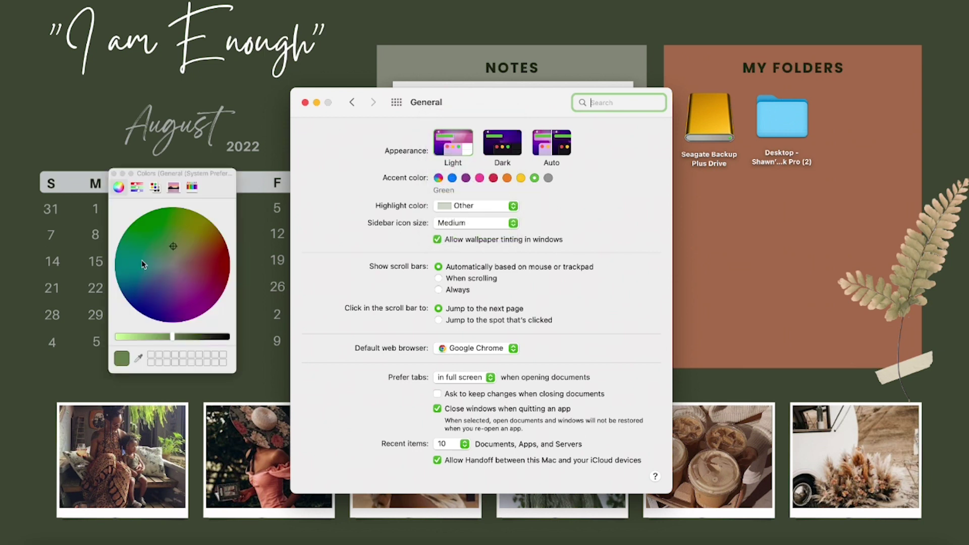
mouse_move(173, 250)
left_mouse_down()
mouse_move(174, 236)
mouse_move(159, 229)
mouse_move(195, 254)
mouse_move(199, 297)
mouse_move(153, 300)
mouse_move(183, 310)
mouse_move(204, 295)
mouse_move(207, 271)
mouse_move(169, 225)
mouse_move(132, 249)
mouse_move(167, 259)
left_mouse_up()
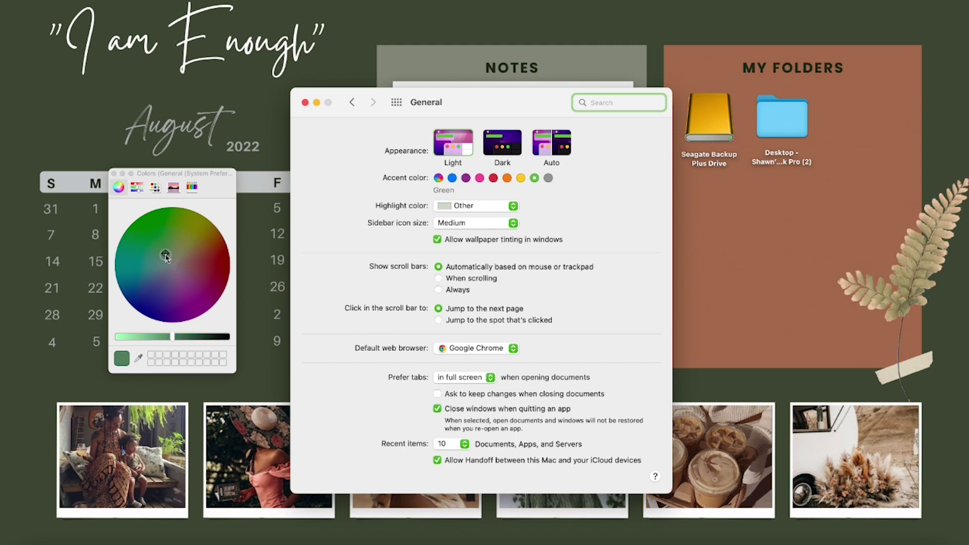
left_click_drag(166, 256, 165, 254)
left_click(305, 103)
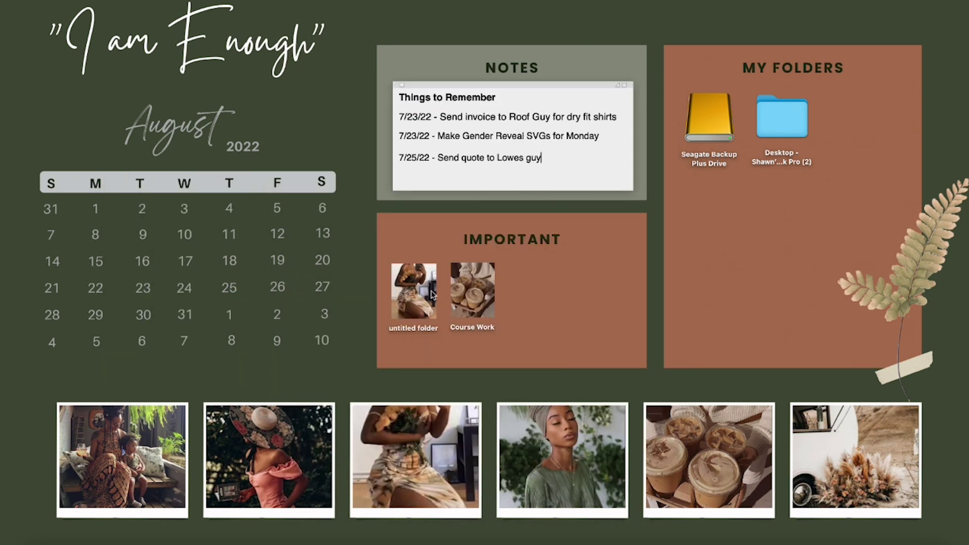
Step: Switch to a blank Word document, enter "Typing something here to highlight" and select the whole line to test the highlight color
left_click(799, 542)
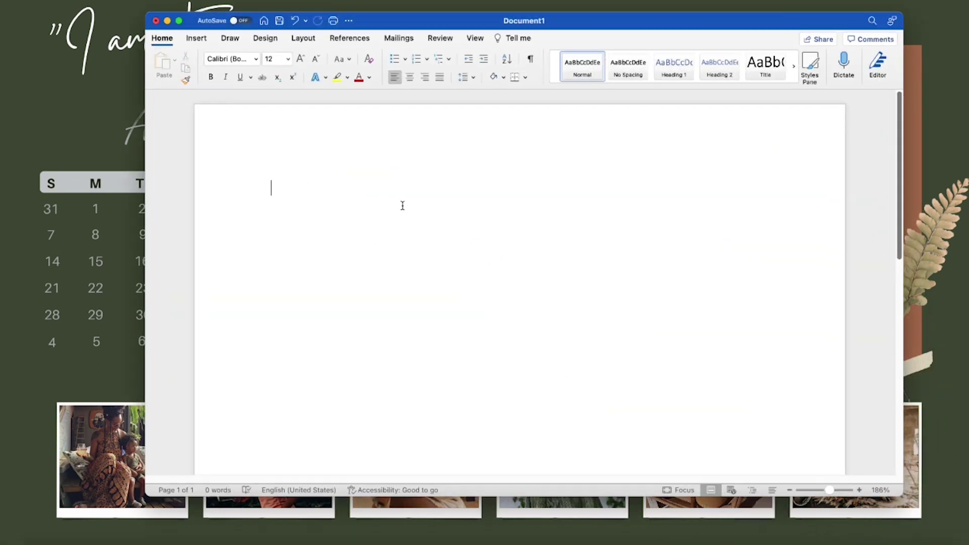
type("Ty")
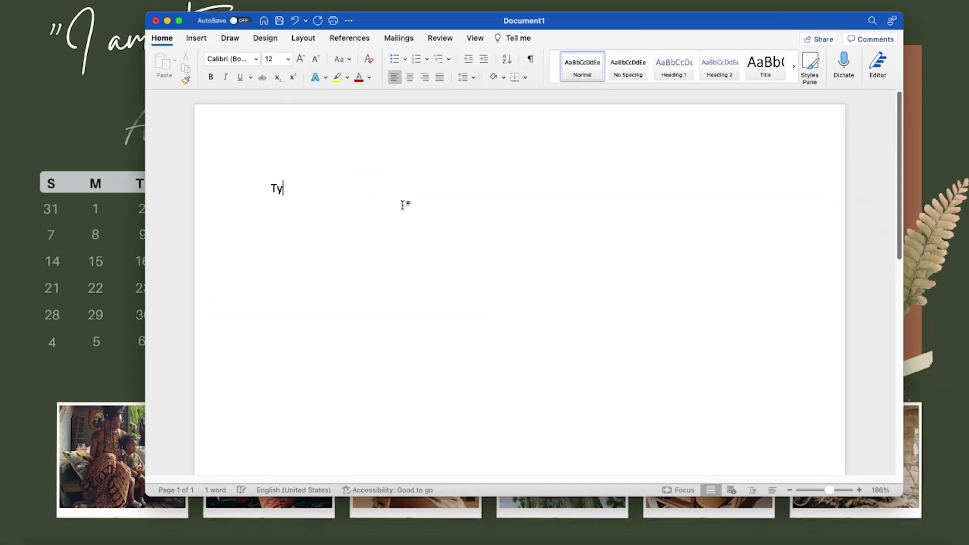
type("ping something h")
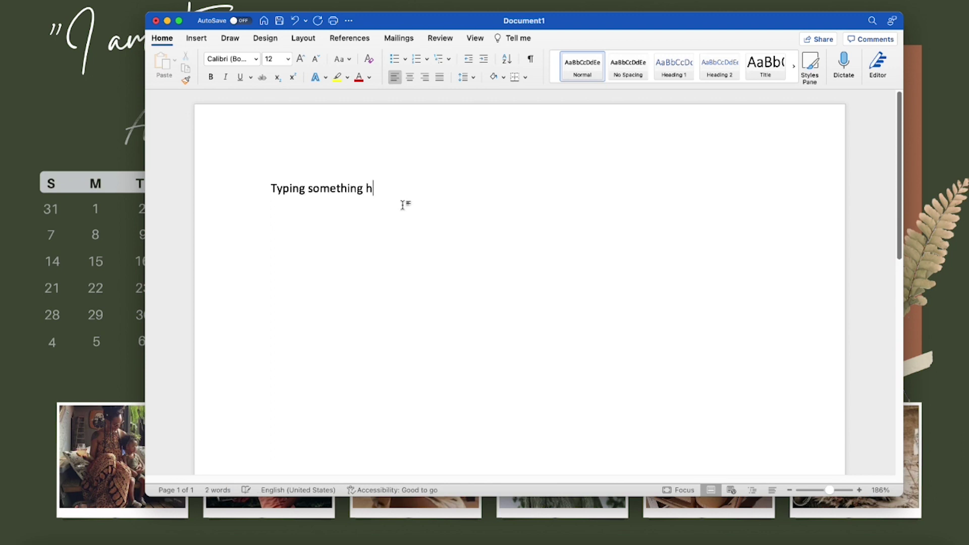
type("ere to highlight")
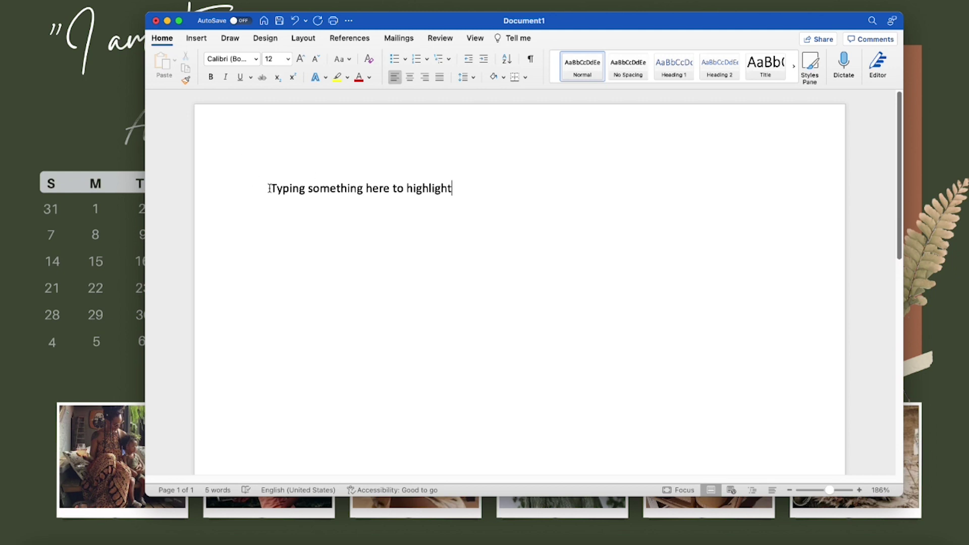
left_click_drag(269, 188, 574, 192)
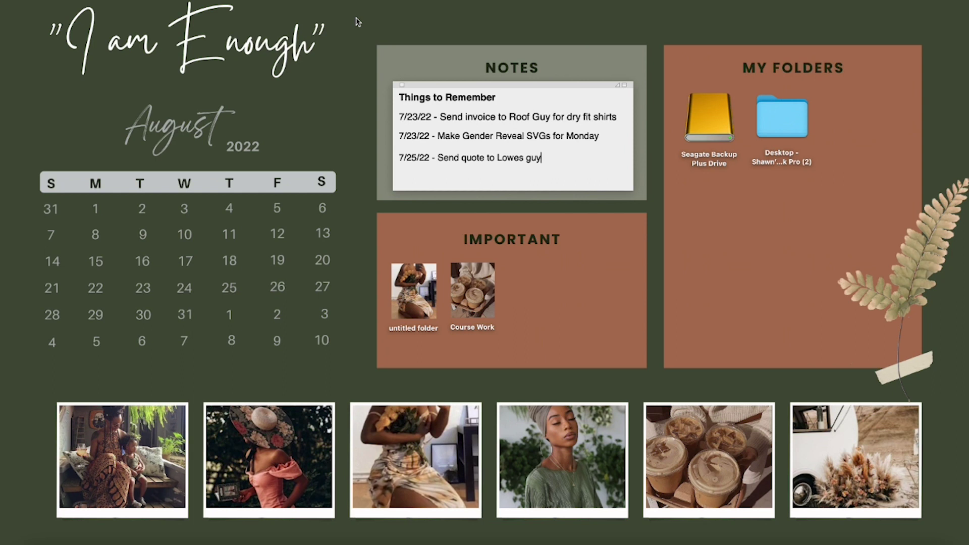
Step: Open a new Google Chrome window, adjust its position, and begin uploading a custom background image for the new tab page
right_click(187, 541)
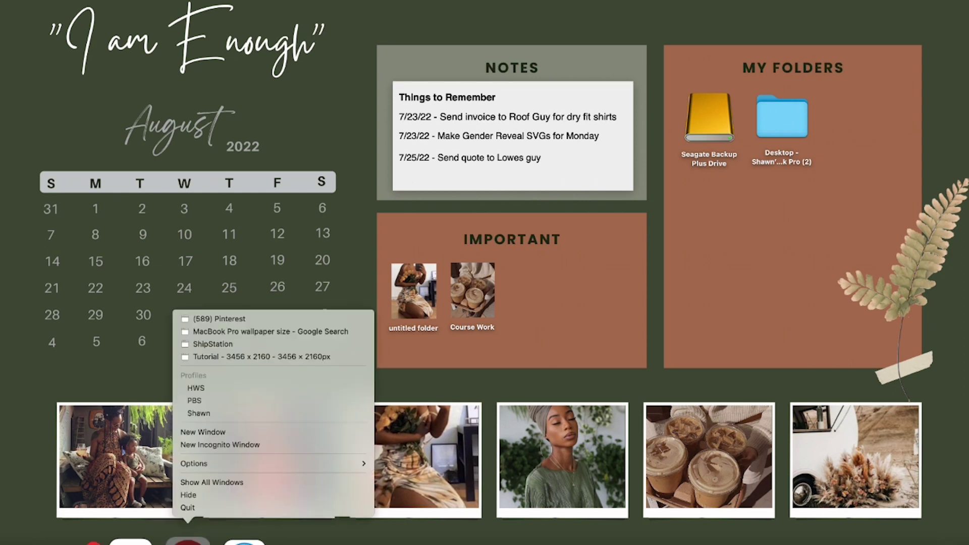
left_click(216, 433)
left_click_drag(499, 35, 516, 33)
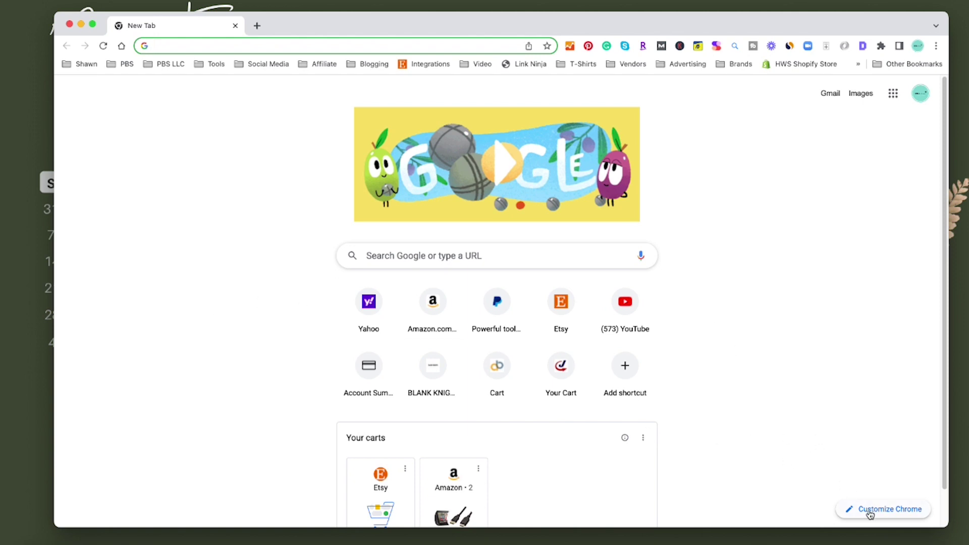
left_click(870, 513)
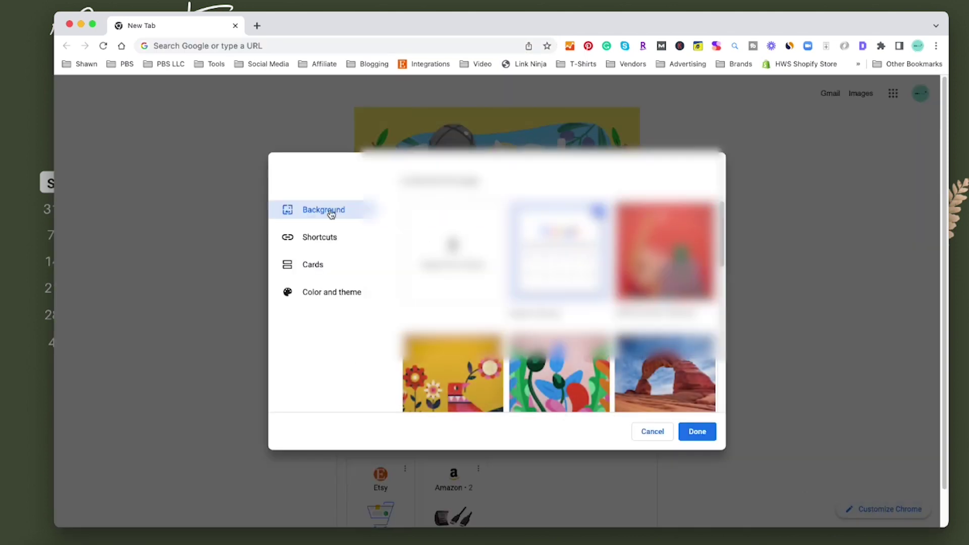
left_click(452, 252)
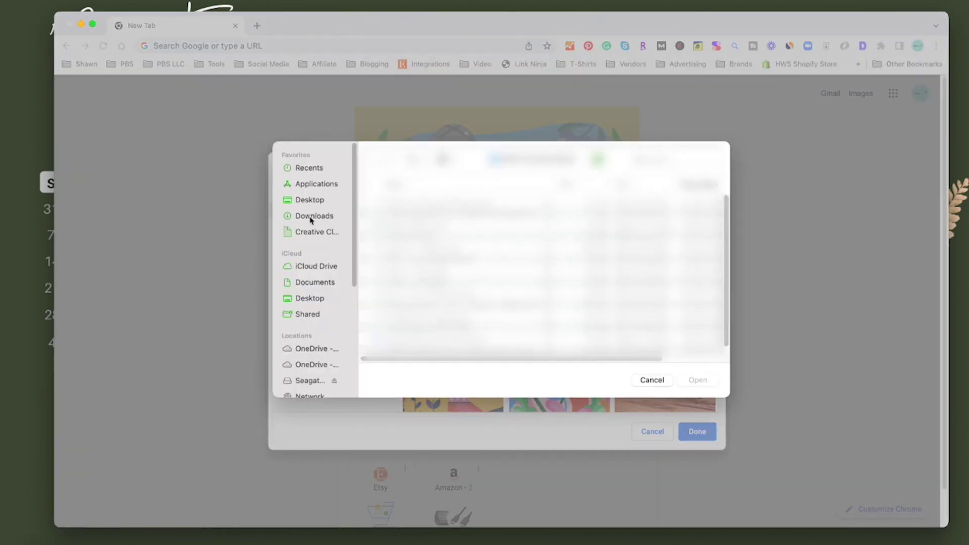
Step: Browse in Documents to the photos folder inside Boho Aesthetic and show its files as icons in the file chooser
left_click(310, 282)
left_click(386, 203)
left_click(369, 202)
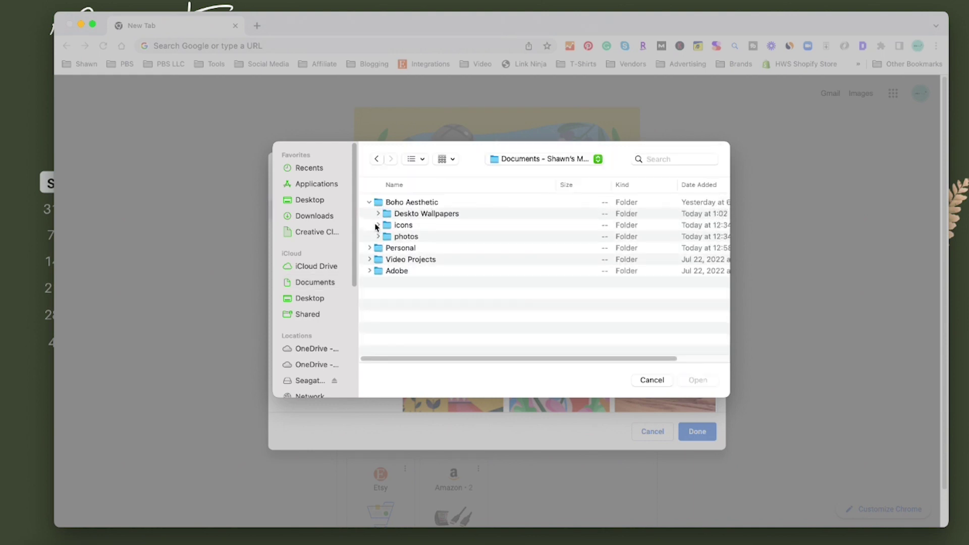
left_click(387, 237)
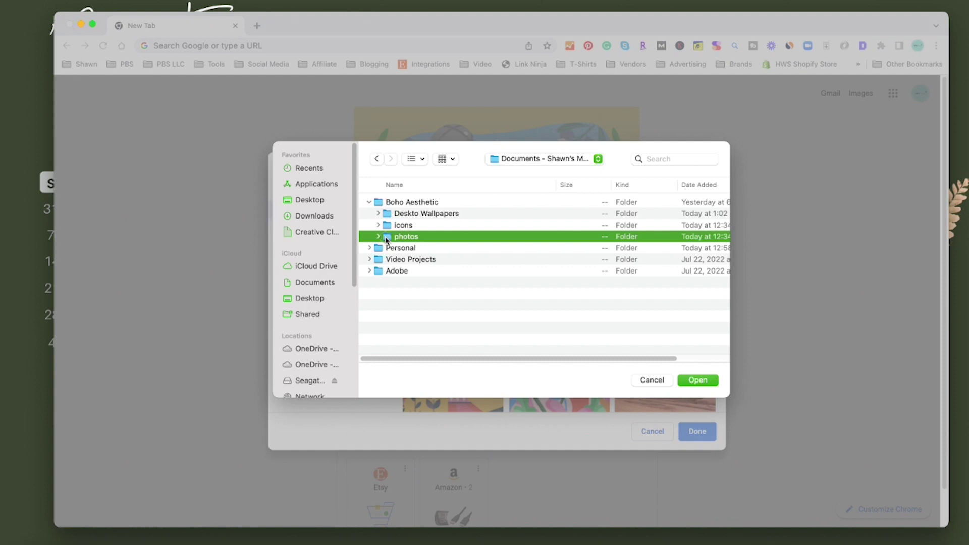
double_click(386, 237)
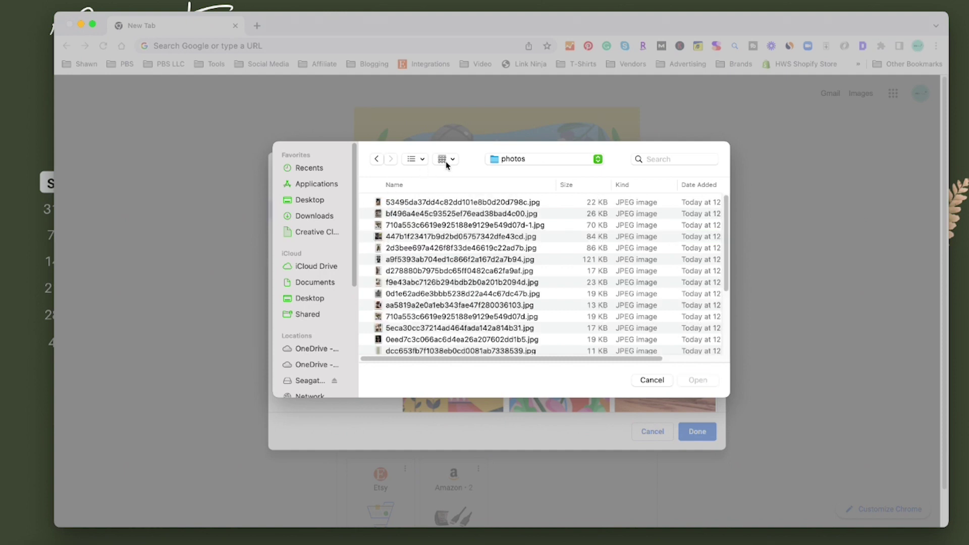
left_click(424, 160)
left_click(421, 207)
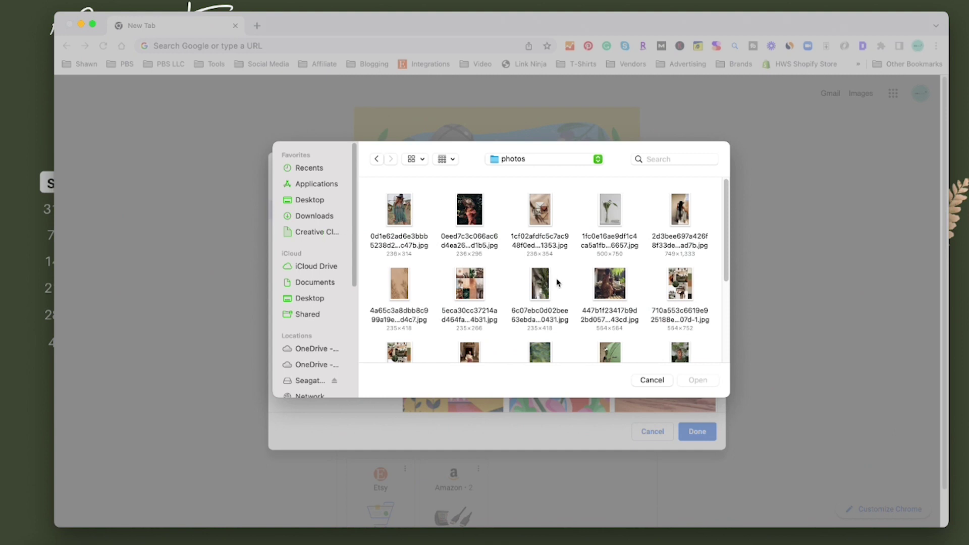
Step: Set the tan palm-shadow image from the photos folder as the new tab page background
scroll(553, 284, "down", 2)
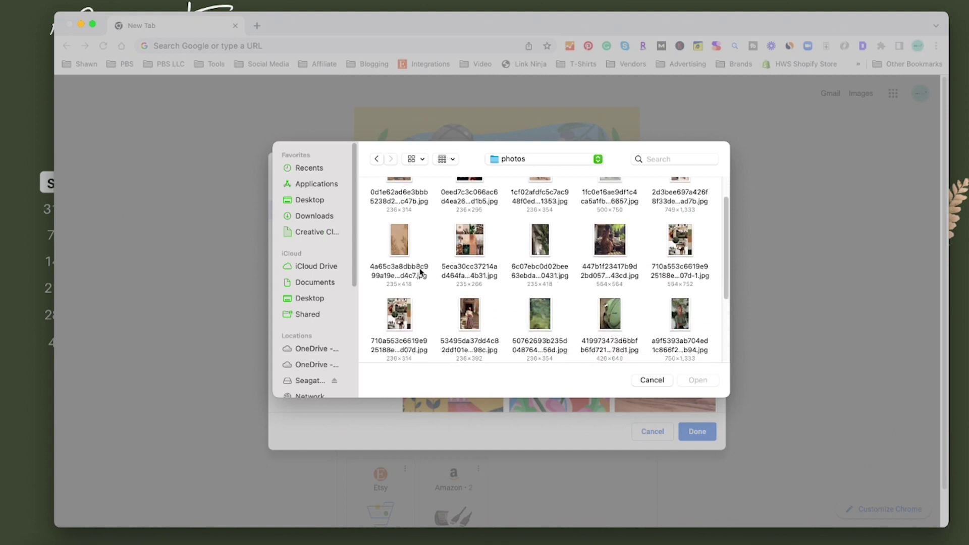
left_click(398, 240)
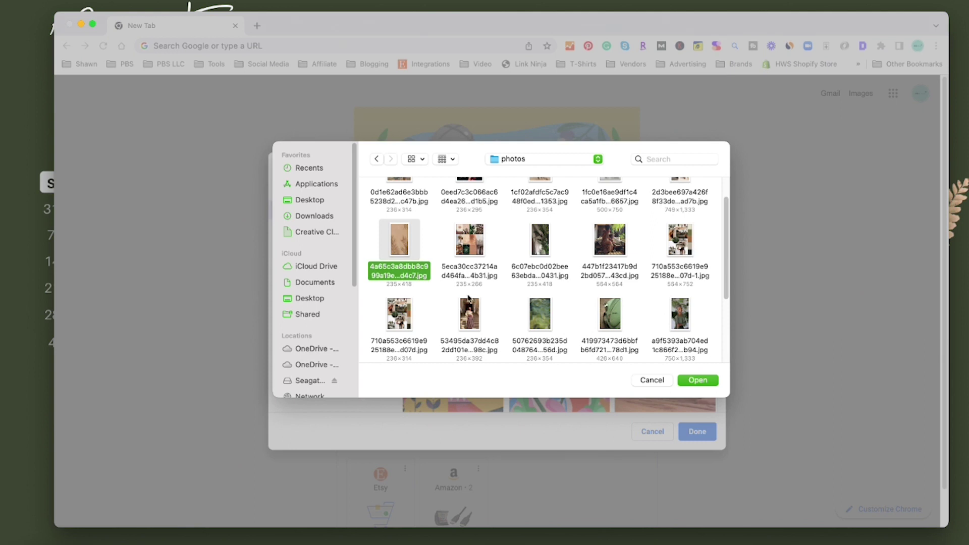
left_click(689, 380)
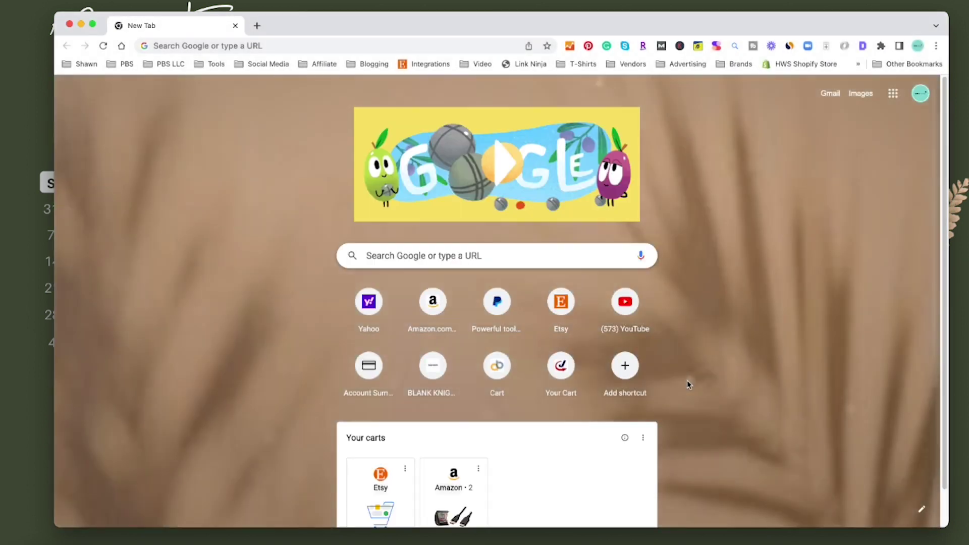
scroll(780, 329, "down", 2)
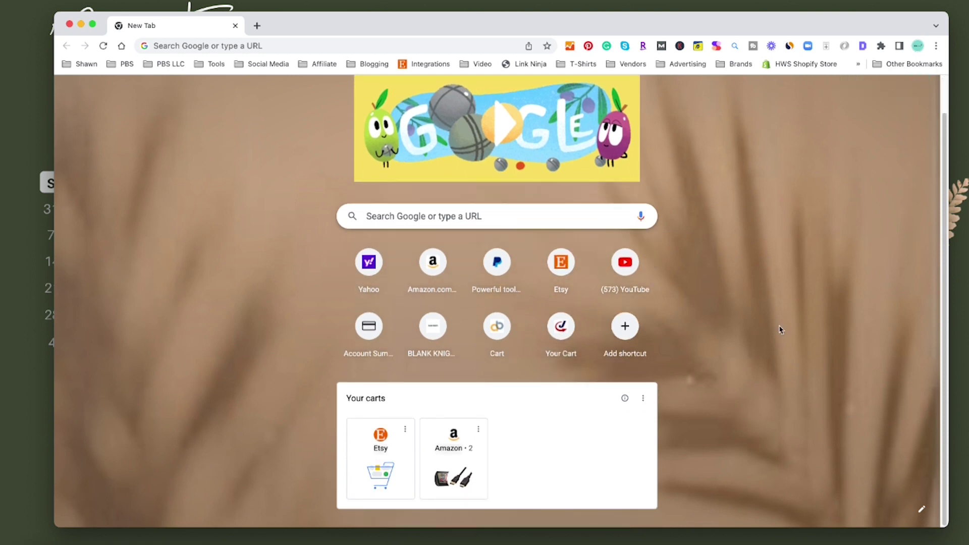
Step: Replace the new tab background with the sage green leaf-outline image from the photos folder
left_click(921, 510)
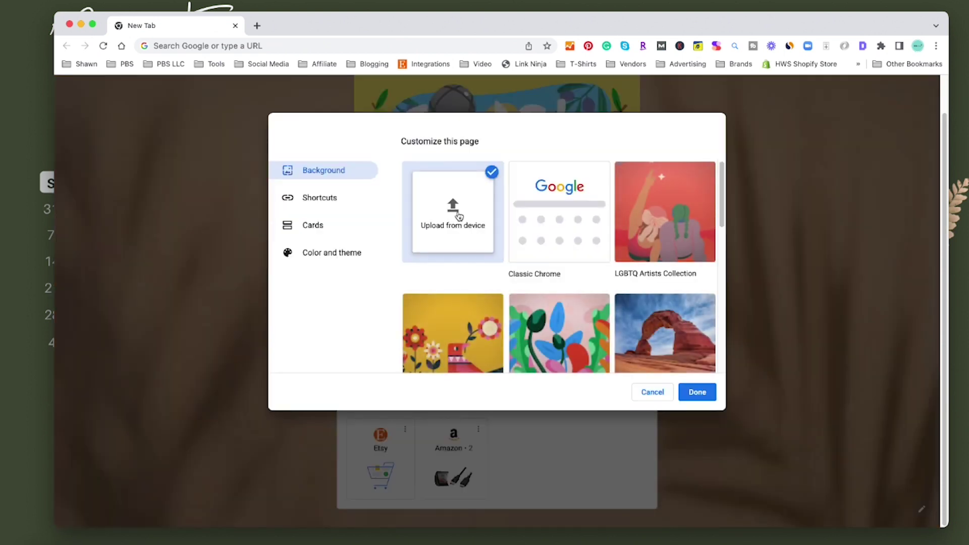
left_click(454, 214)
scroll(556, 275, "down", 5)
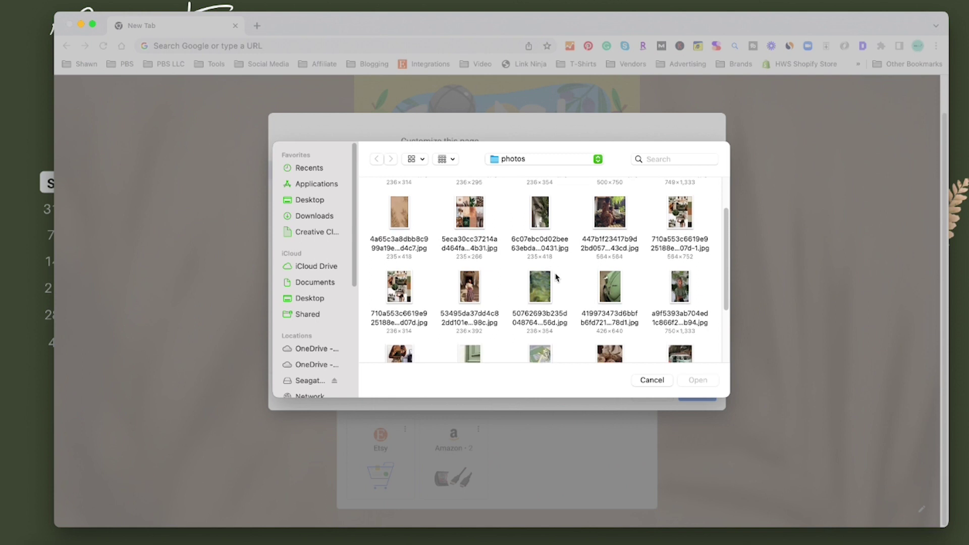
scroll(556, 276, "down", 3)
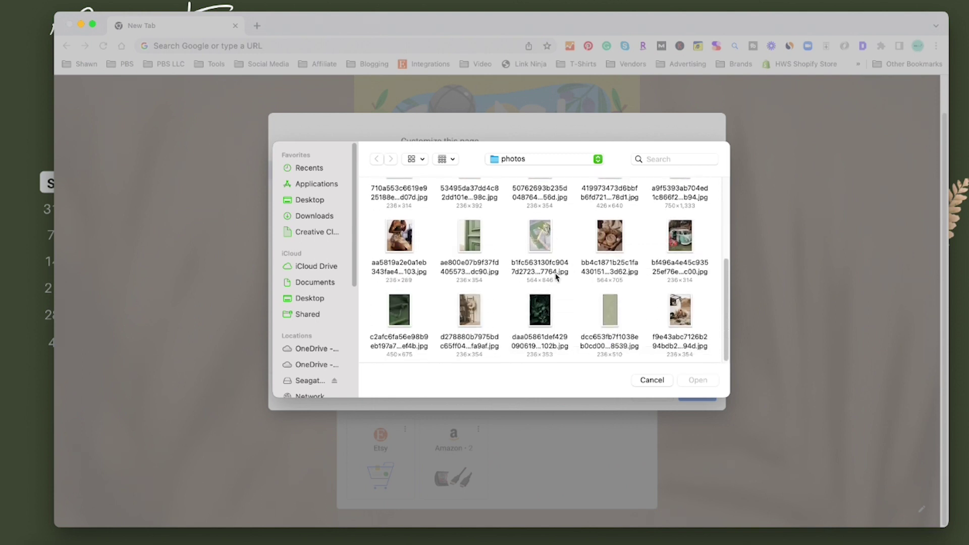
left_click(614, 318)
left_click(703, 382)
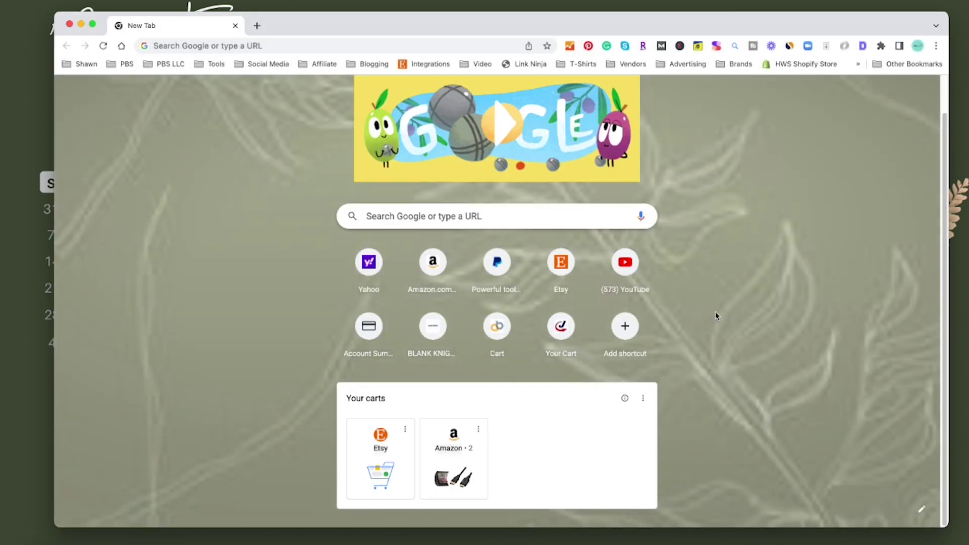
Step: Upload the swirled green marble image from the photos folder as the new tab background
left_click(921, 509)
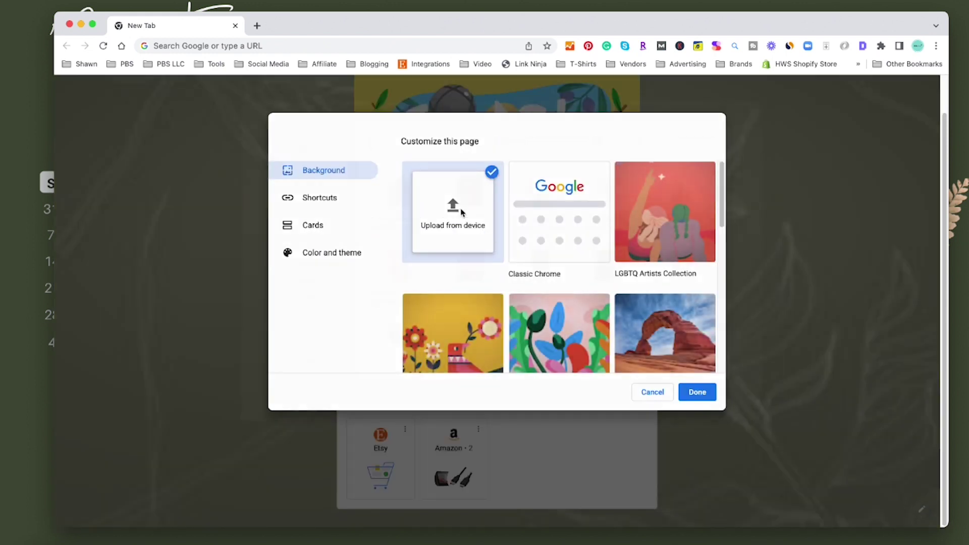
left_click(461, 210)
scroll(456, 259, "down", 3)
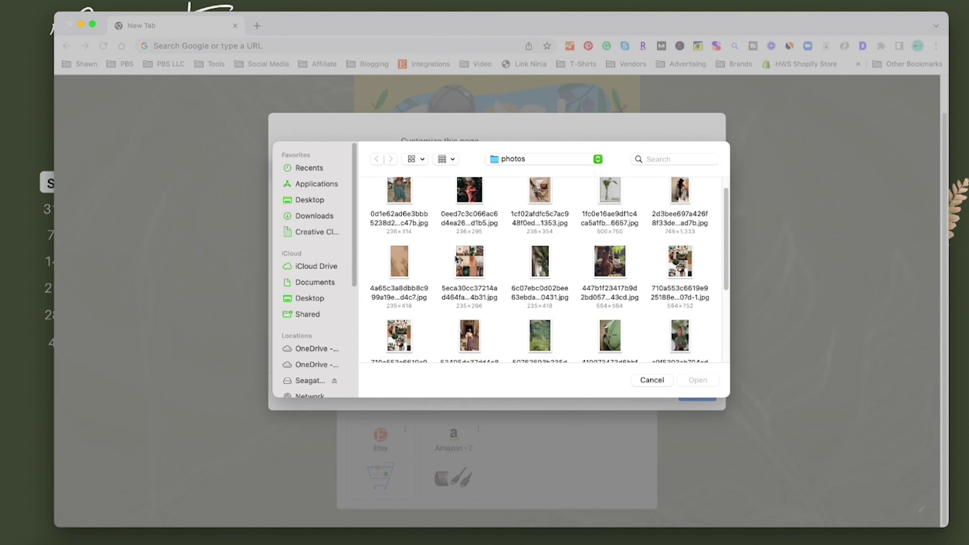
scroll(456, 259, "down", 3)
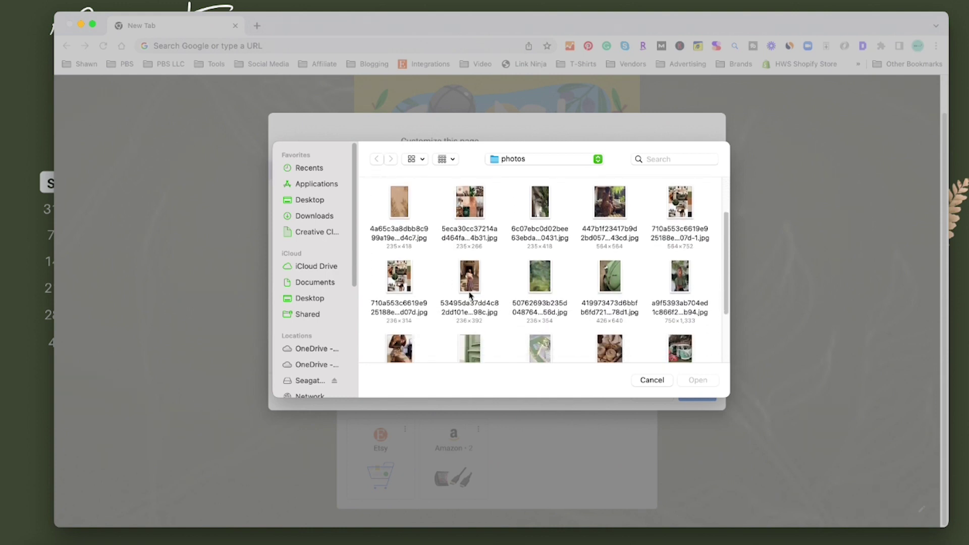
left_click(537, 287)
left_click(696, 379)
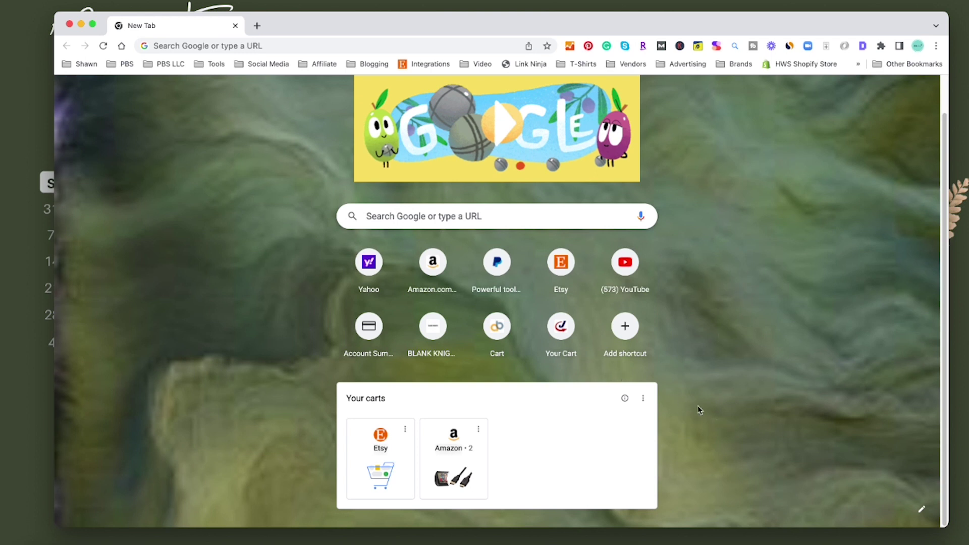
Step: Change the new tab background back to the tan palm-shadow image and apply the customization
left_click(921, 511)
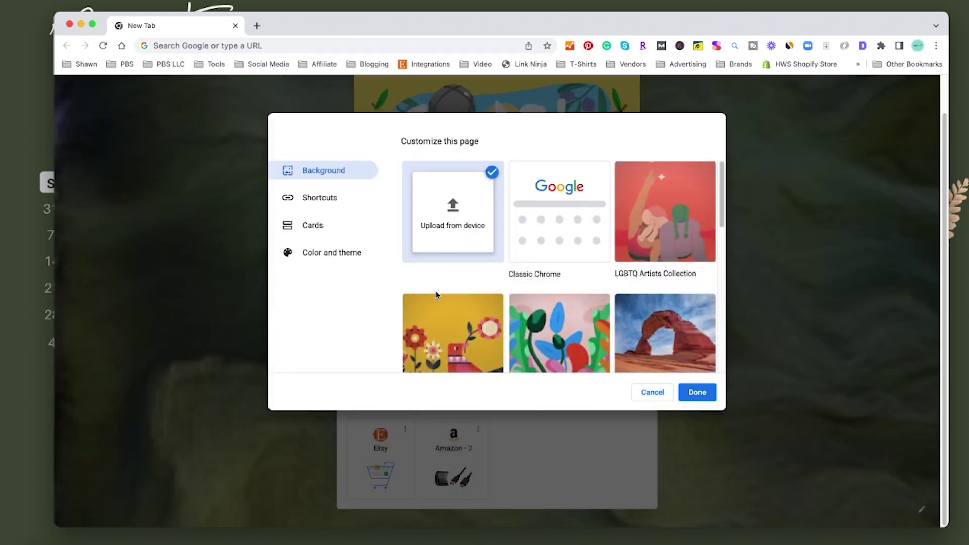
left_click(459, 208)
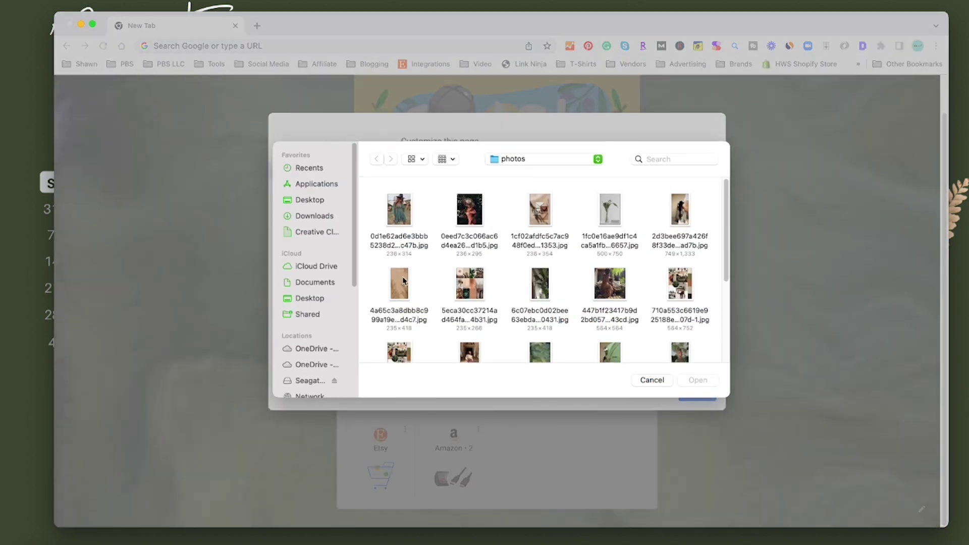
scroll(399, 281, "down", 2)
scroll(399, 281, "down", 5)
scroll(393, 286, "up", 5)
left_click(393, 287)
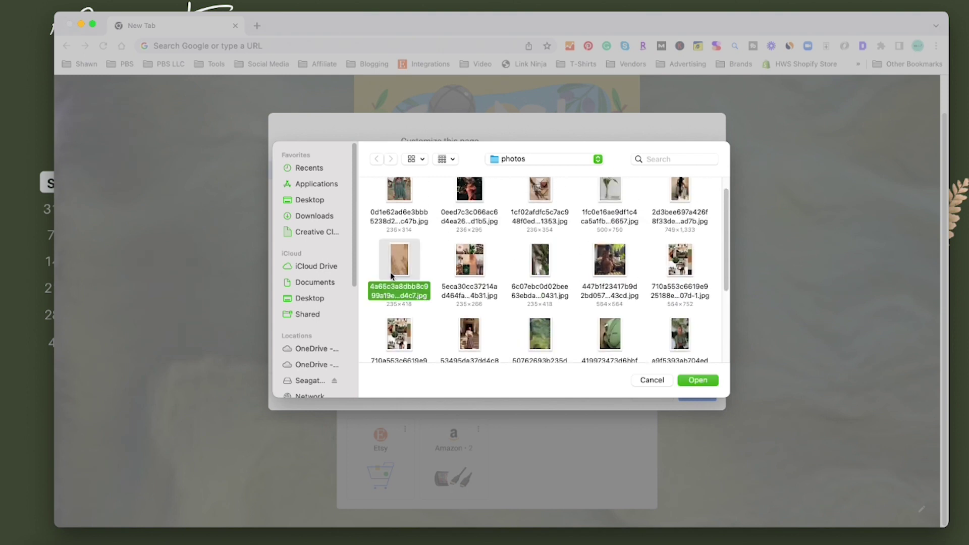
left_click(705, 383)
left_click(696, 393)
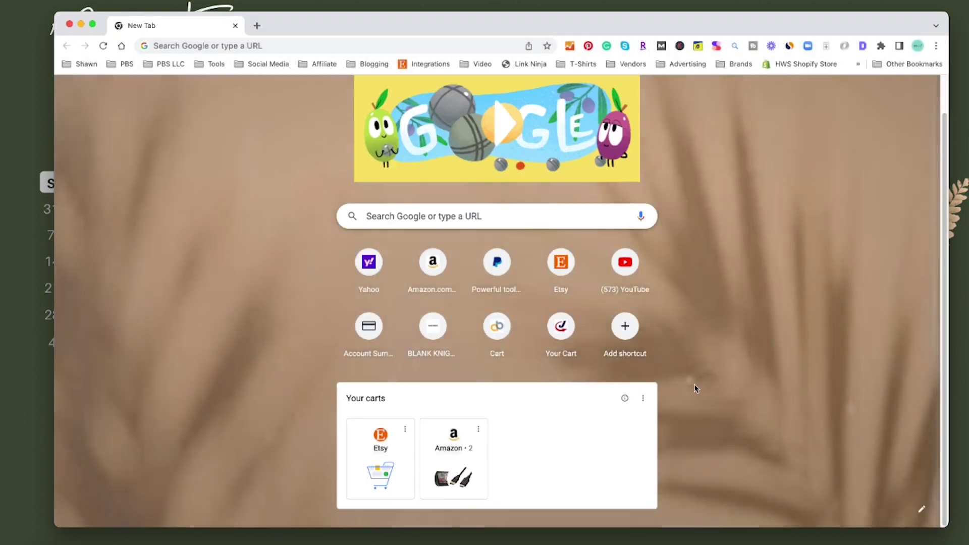
Step: Resize and close the Chrome window, and bring up the desktop options for changing the background
key("ctrl+alt+Right")
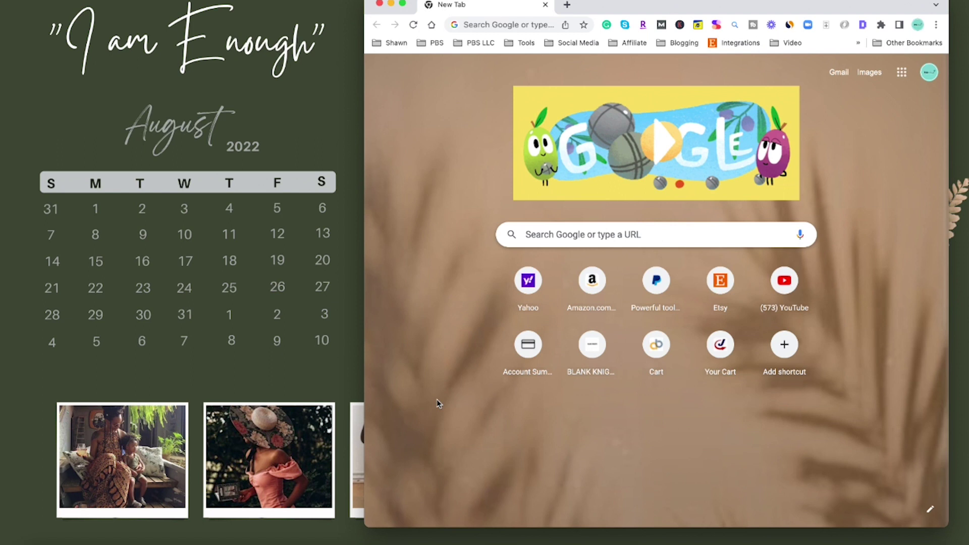
left_click(379, 5)
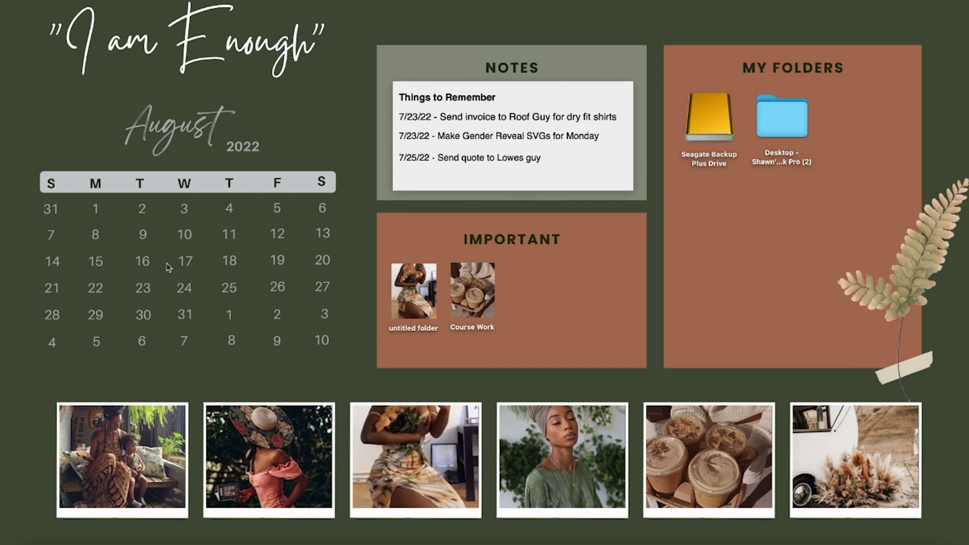
right_click(258, 262)
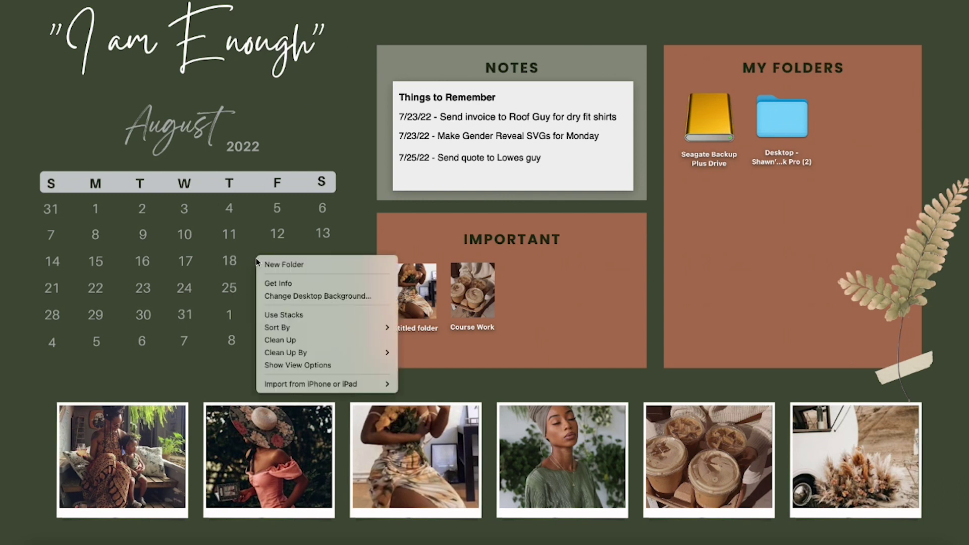
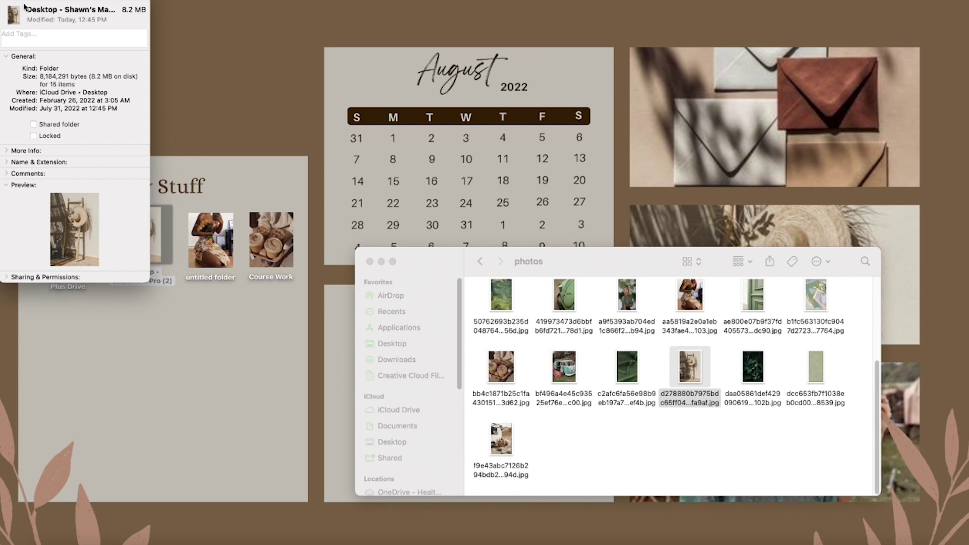
Step: Close the folder's info window and the photos Finder window, leaving the My Stuff icons deselected
left_click(7, 1)
left_click(116, 307)
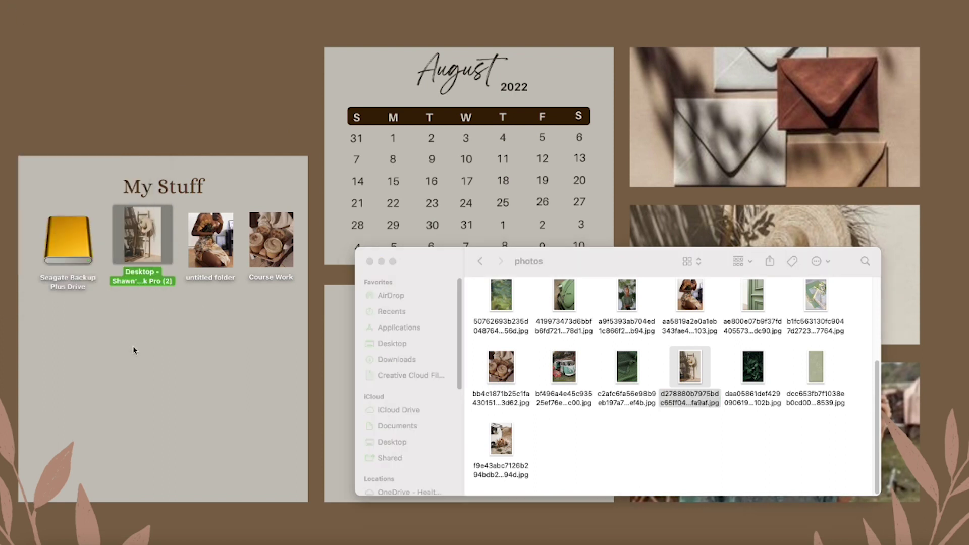
left_click_drag(146, 268, 146, 262)
left_click(166, 321)
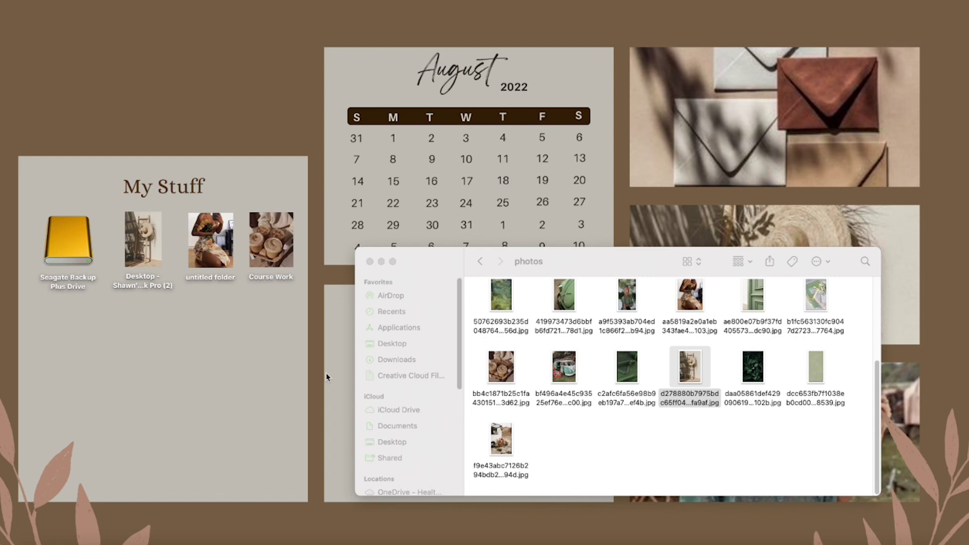
left_click(370, 261)
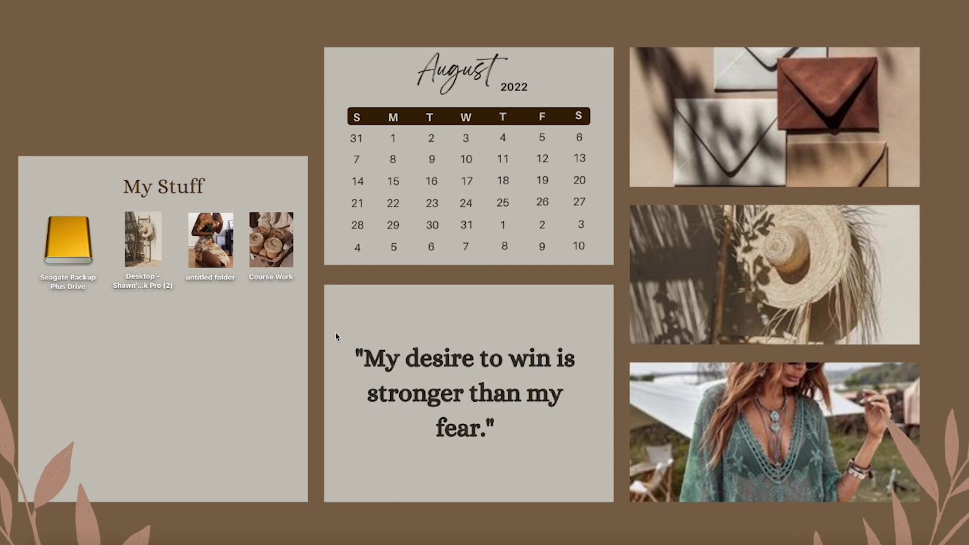
Step: Launch Flip Clock from Launchpad, dismiss its introductory hint and open its Settings window
mouse_move(78, 541)
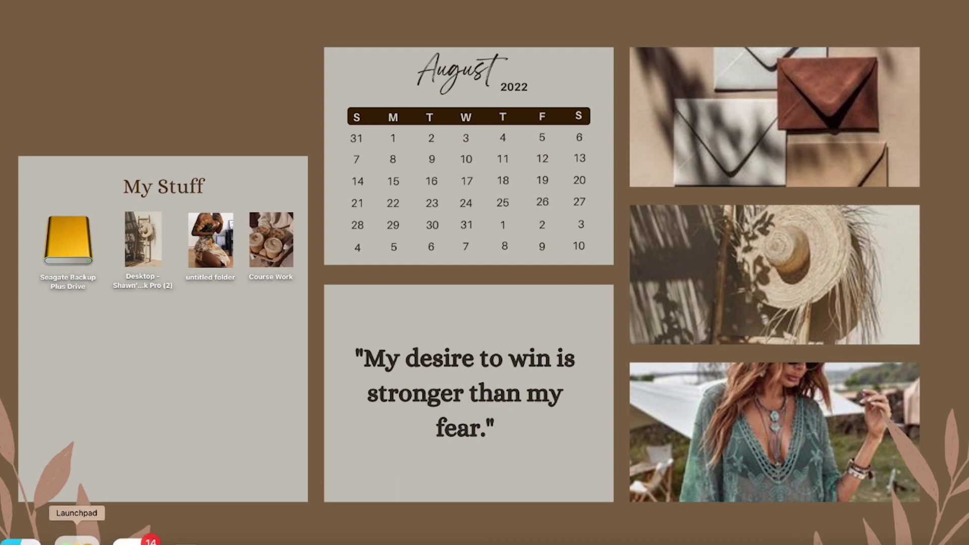
left_click(76, 539)
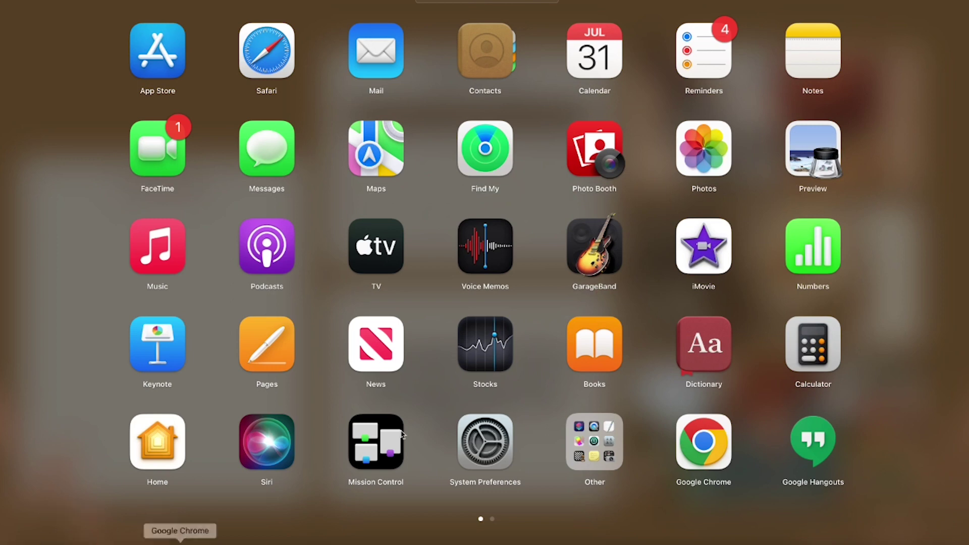
left_click_drag(439, 395, 94, 393)
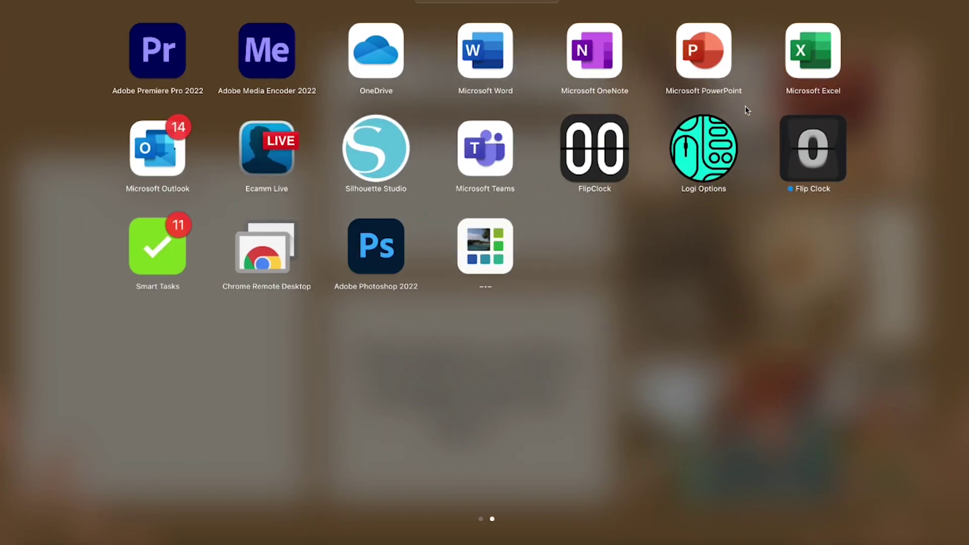
left_click(822, 154)
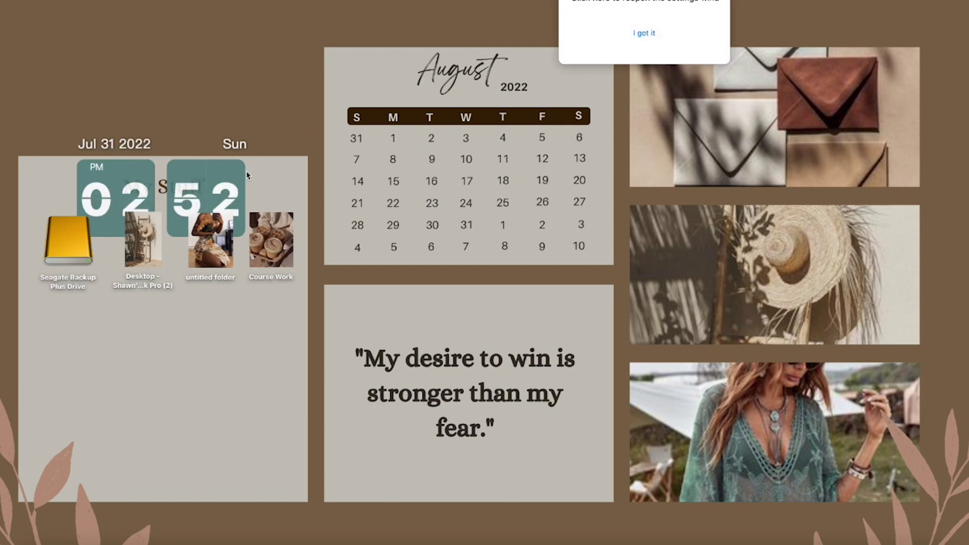
left_click(646, 34)
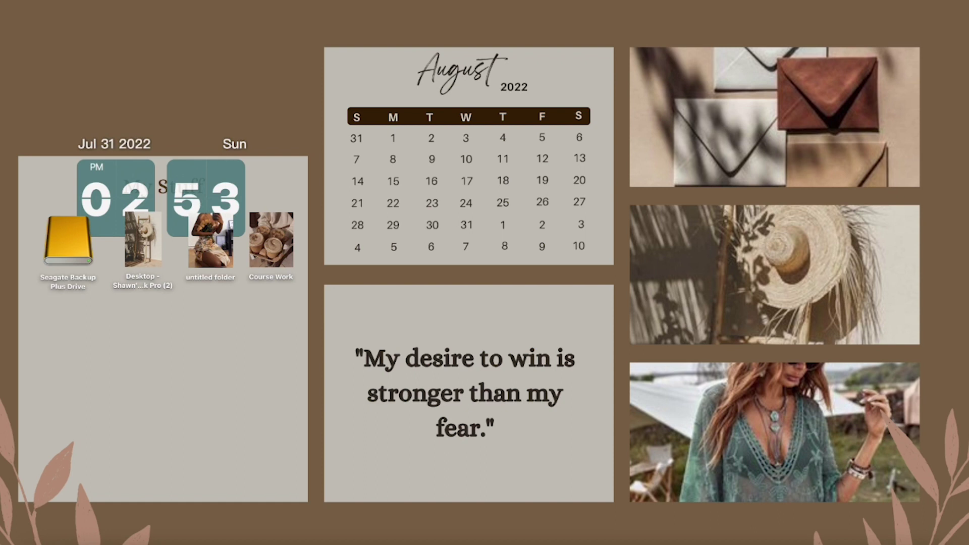
left_click(640, 0)
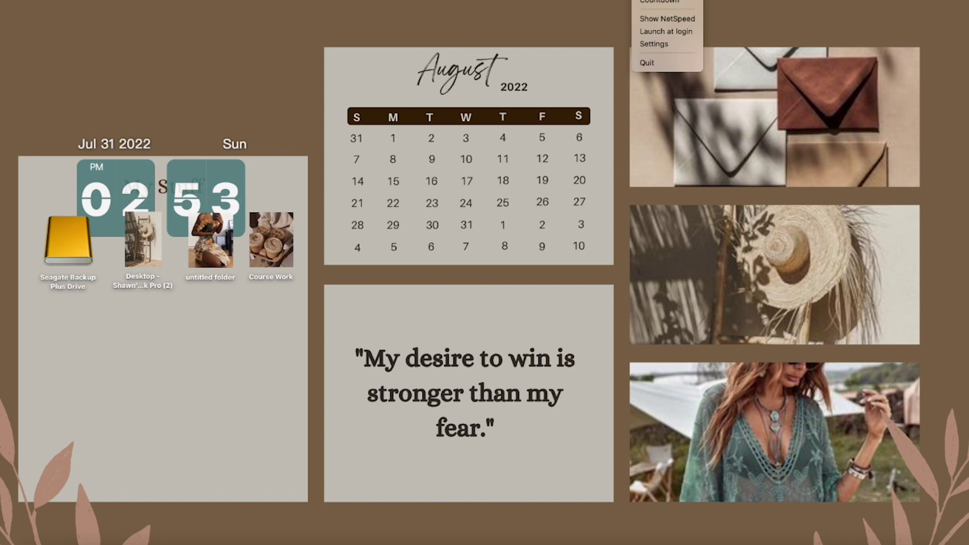
left_click(654, 44)
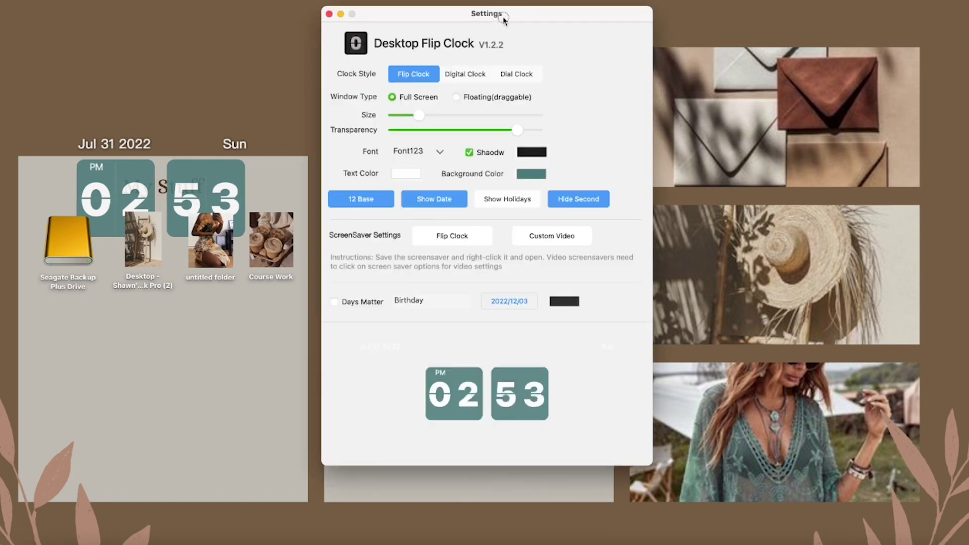
Step: Set the clock's window type to Floating(draggable), enlarge it slightly and place it above the My Stuff panel
left_click_drag(503, 18, 518, 18)
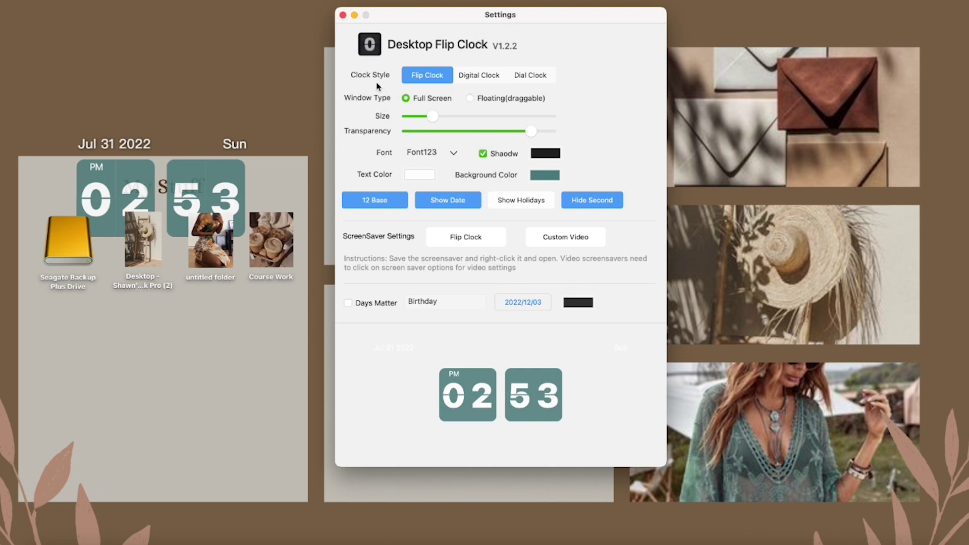
left_click(468, 99)
left_click_drag(217, 166, 188, 81)
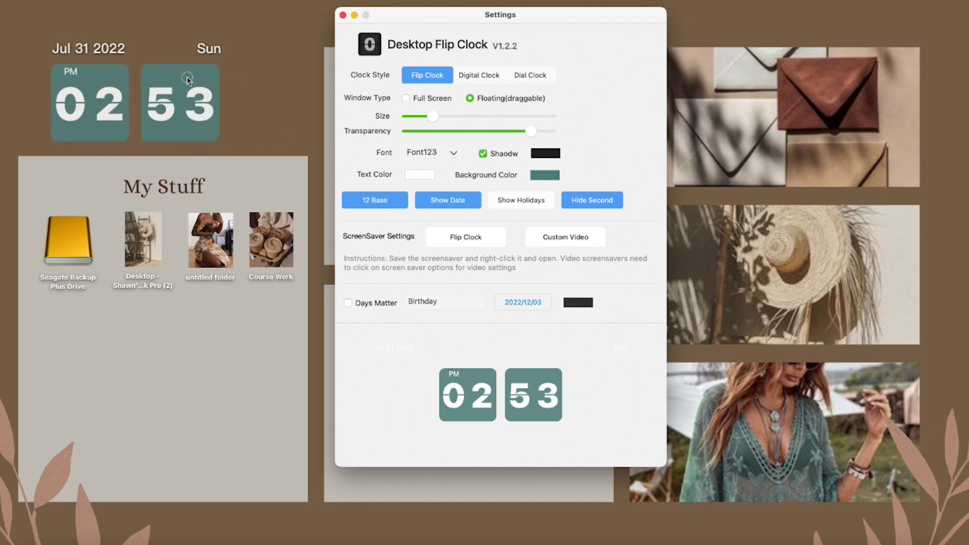
left_click_drag(433, 117, 438, 117)
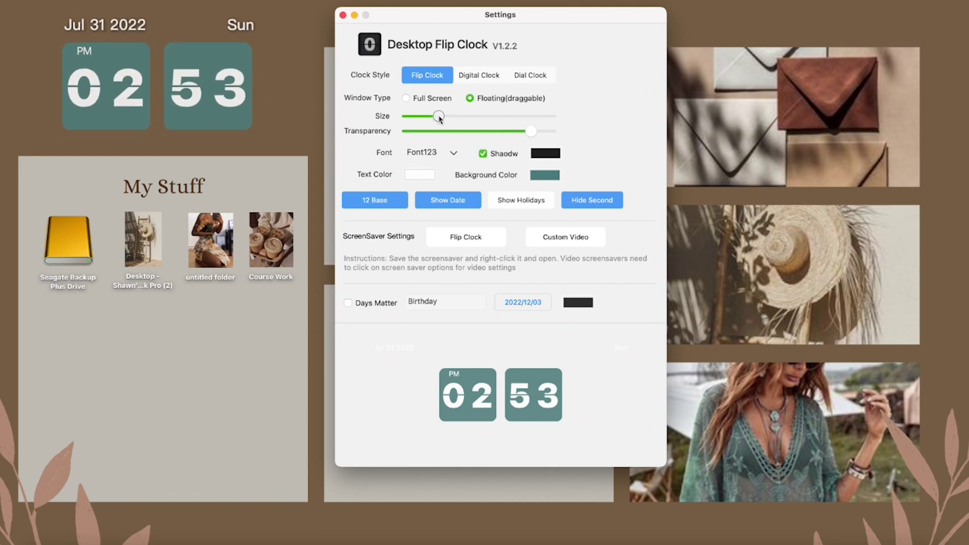
left_click_drag(230, 76, 224, 93)
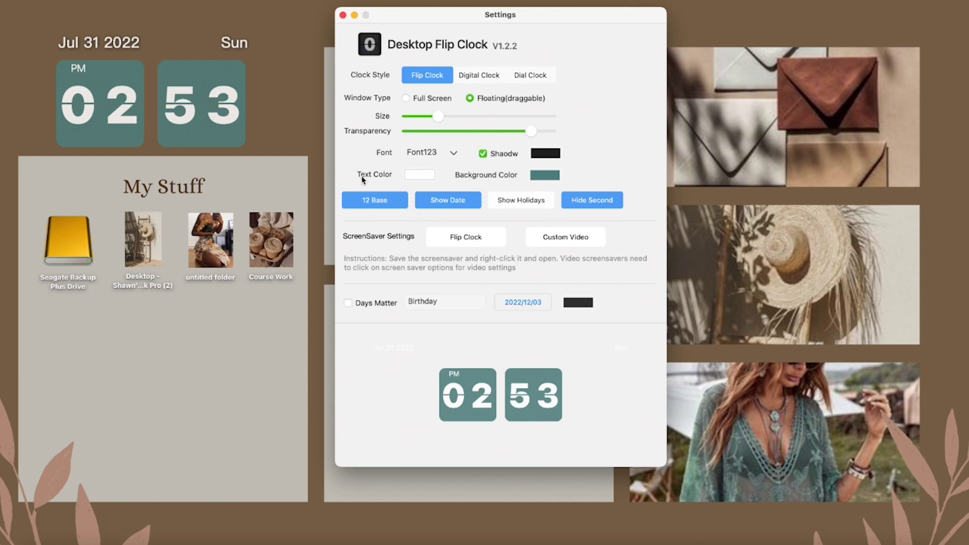
Step: Set the flip clock's background color to the grey-brown 676053 and close the color picker
left_click(551, 177)
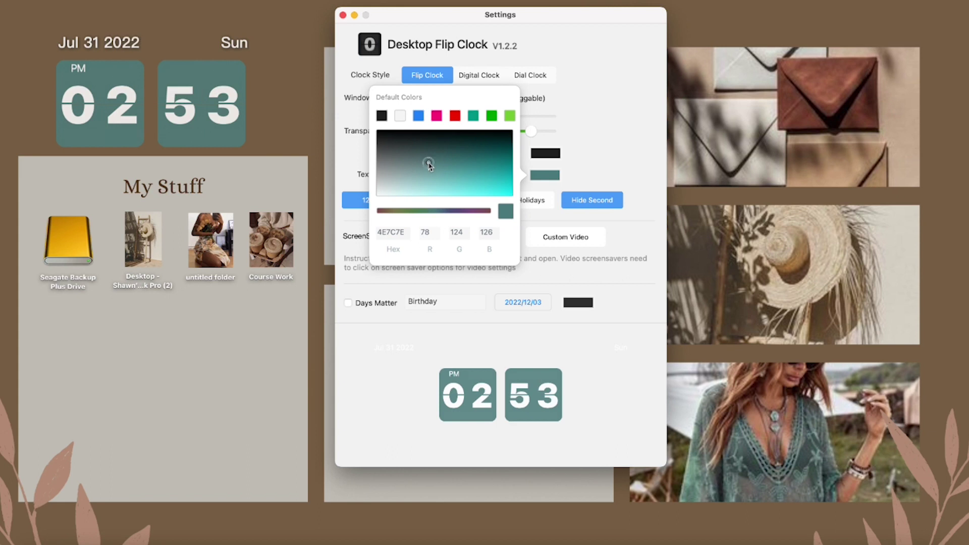
left_click(391, 211)
left_click_drag(393, 212, 389, 214)
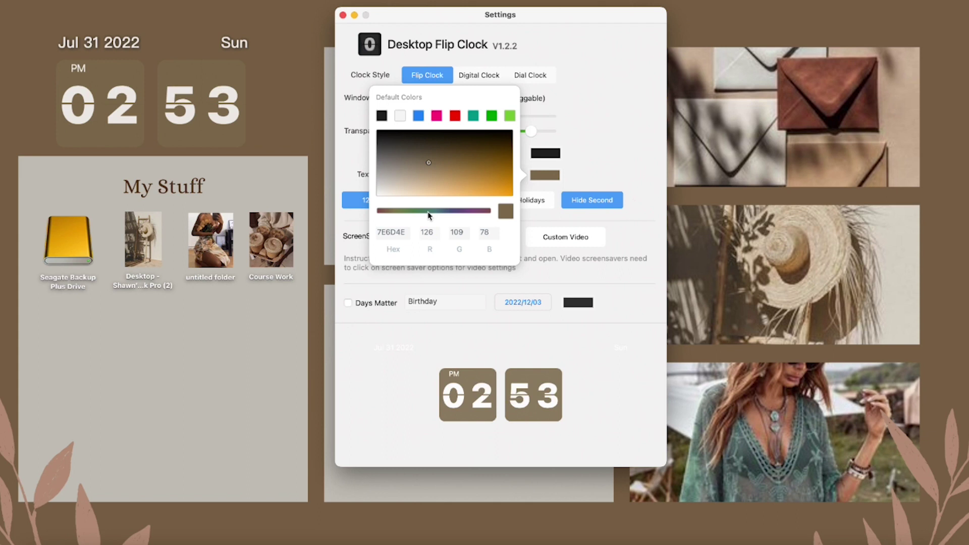
mouse_move(426, 173)
left_mouse_down()
mouse_move(447, 171)
mouse_move(447, 153)
mouse_move(480, 166)
mouse_move(472, 192)
mouse_move(427, 195)
mouse_move(487, 208)
mouse_move(483, 156)
mouse_move(479, 168)
mouse_move(401, 166)
mouse_move(398, 185)
mouse_move(402, 158)
left_mouse_up()
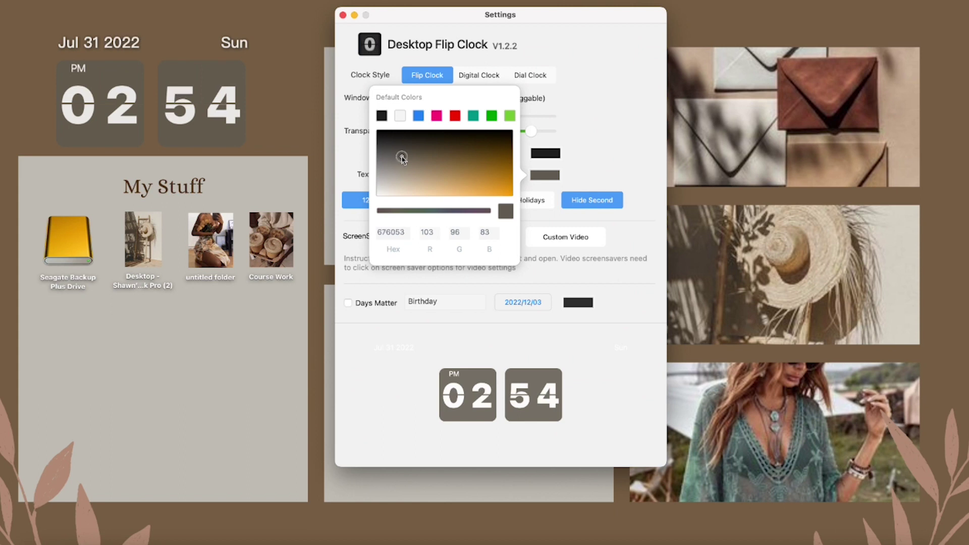
left_click(414, 303)
left_click(451, 281)
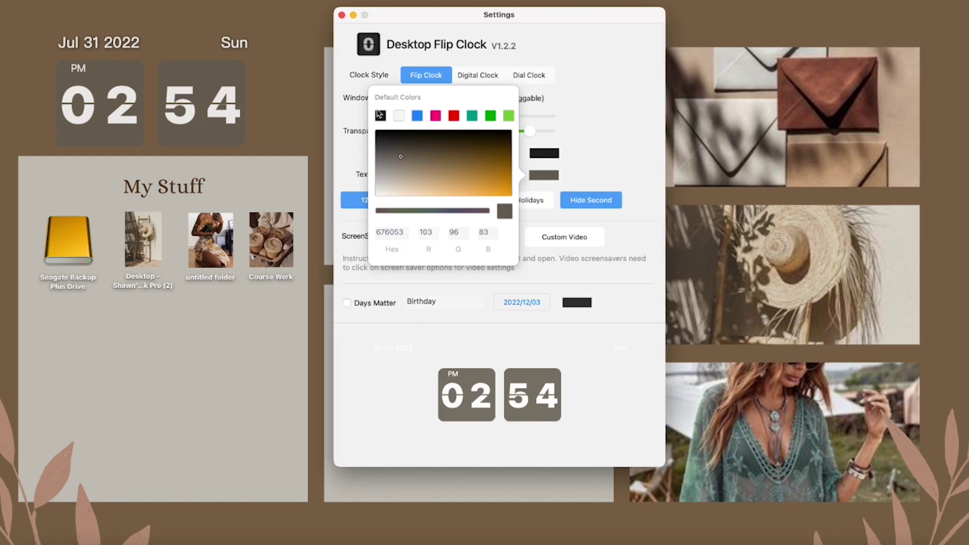
left_click(578, 121)
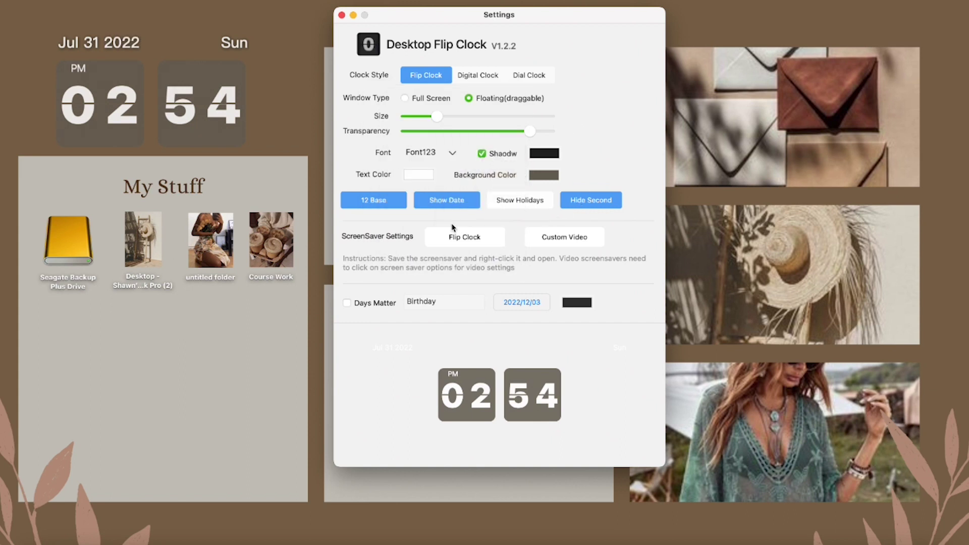
Step: Try a near-black text color for the clock, and settle on light grey E9E8E8
left_click(439, 236)
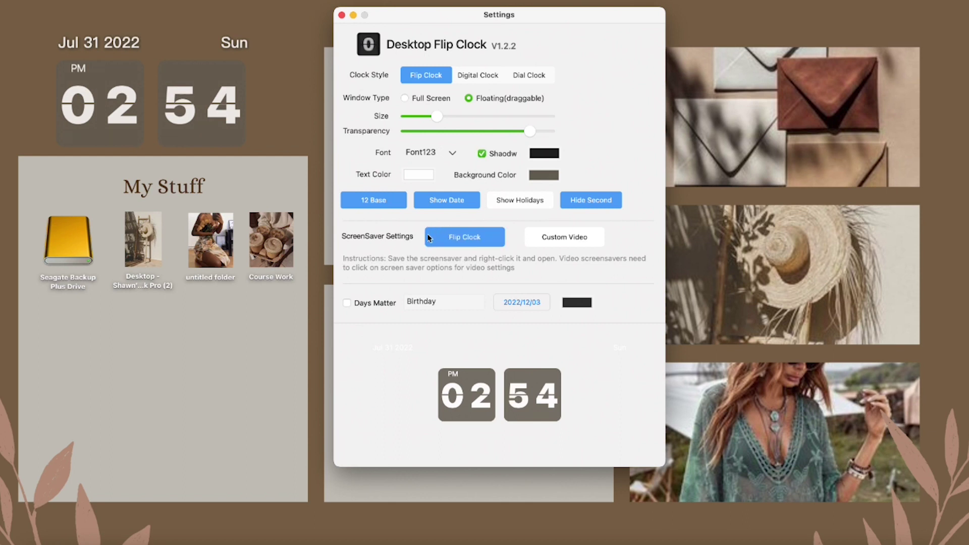
left_click(418, 174)
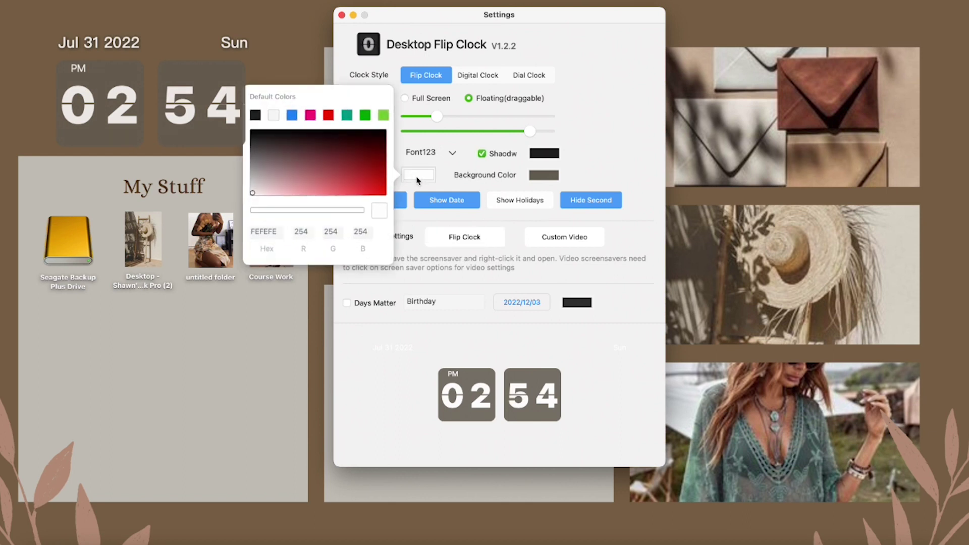
left_click(254, 141)
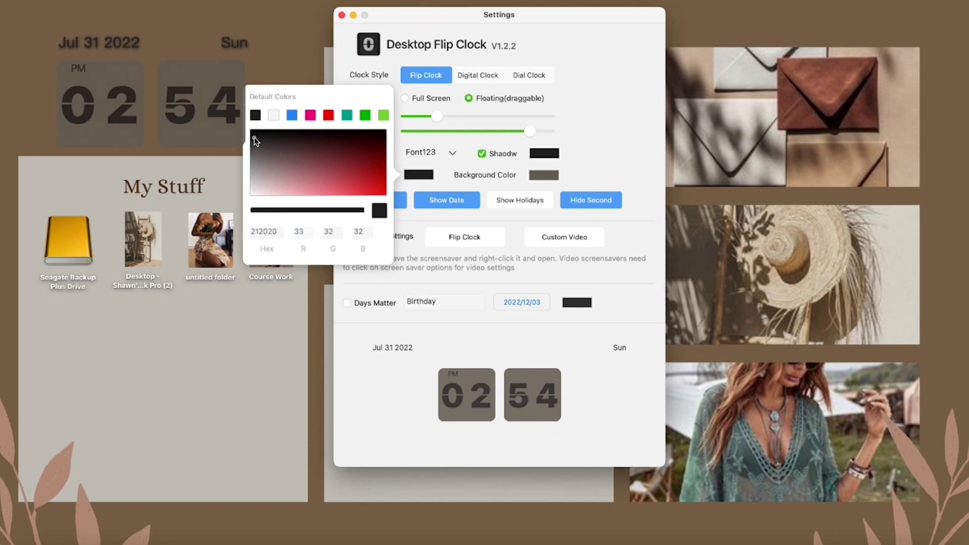
left_click(252, 192)
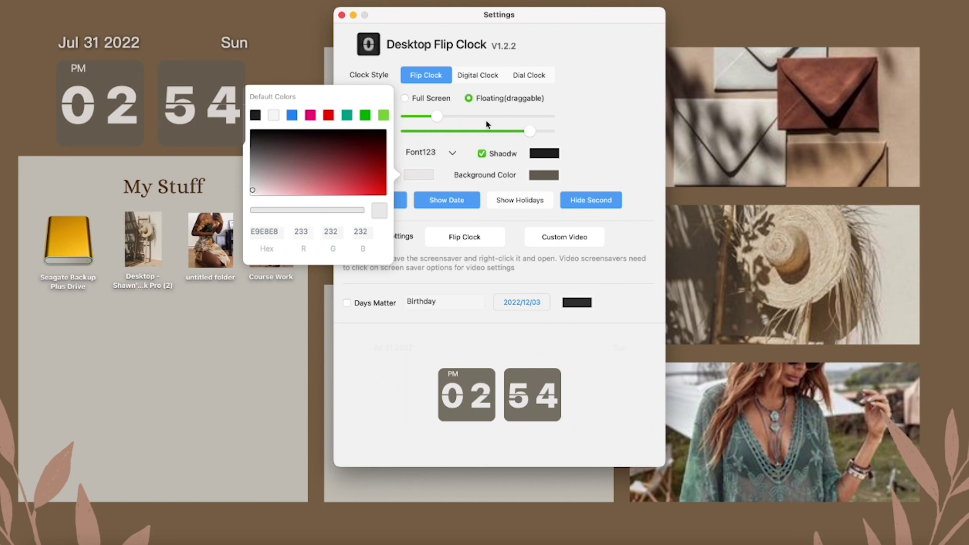
Step: Adjust the flip clock's size so it fits the space above the My Stuff panel, and position it there
left_click(503, 123)
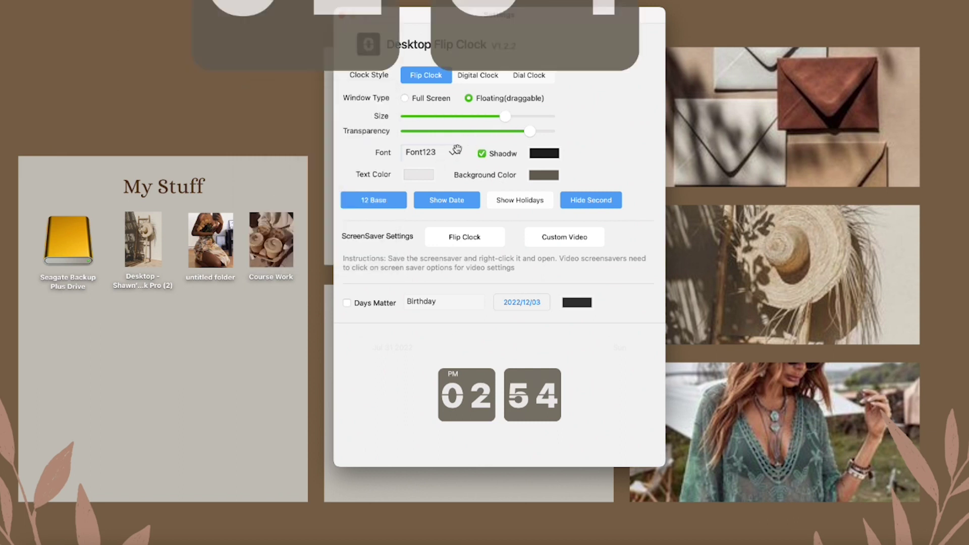
left_click(434, 117)
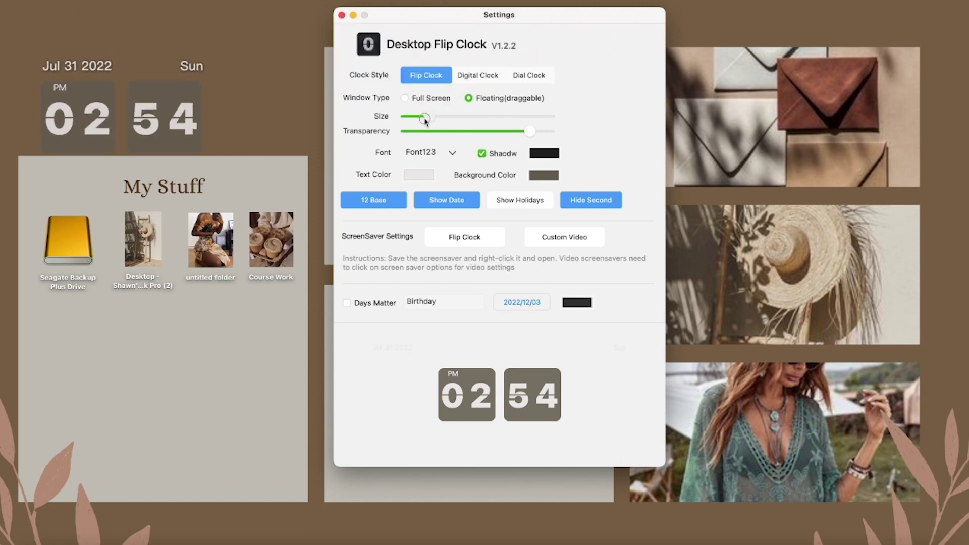
left_click_drag(434, 117, 439, 117)
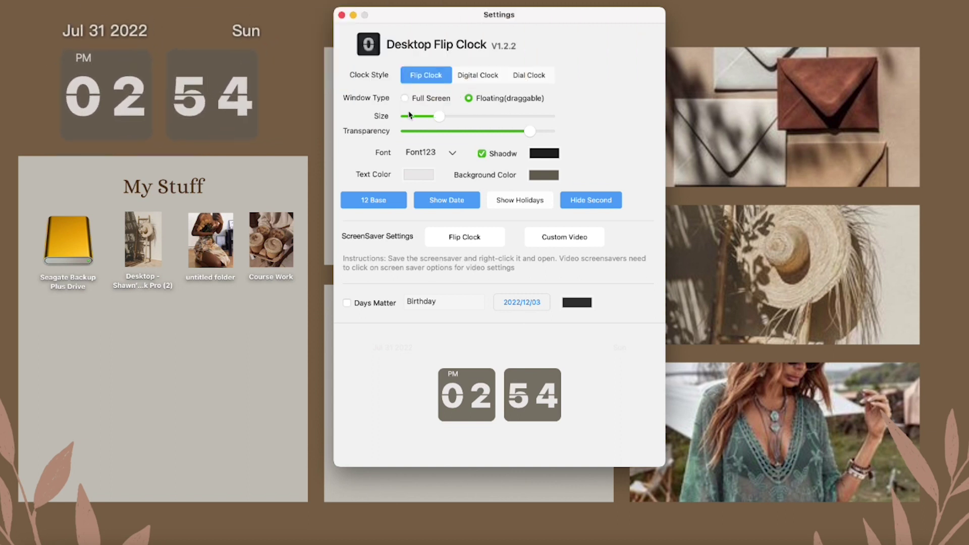
left_click_drag(237, 86, 225, 91)
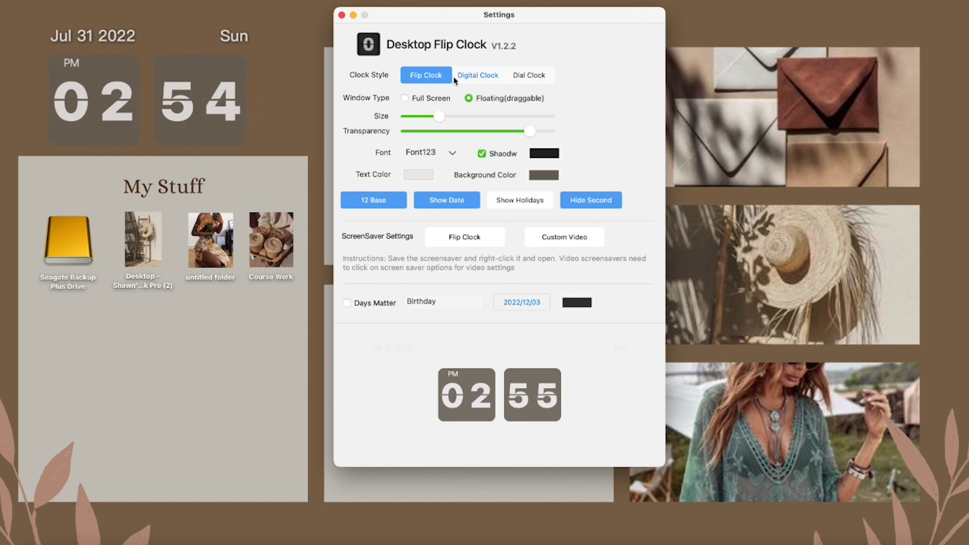
Step: Change the clock style to Digital Clock, enlarge it slightly and center it above the My Stuff panel
left_click(484, 81)
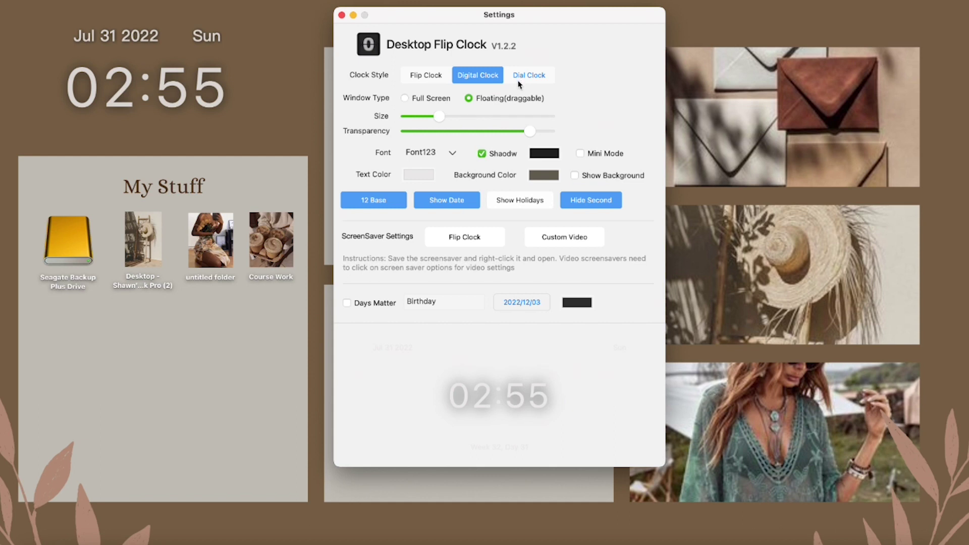
left_click_drag(446, 117, 448, 116)
left_click_drag(279, 76, 241, 116)
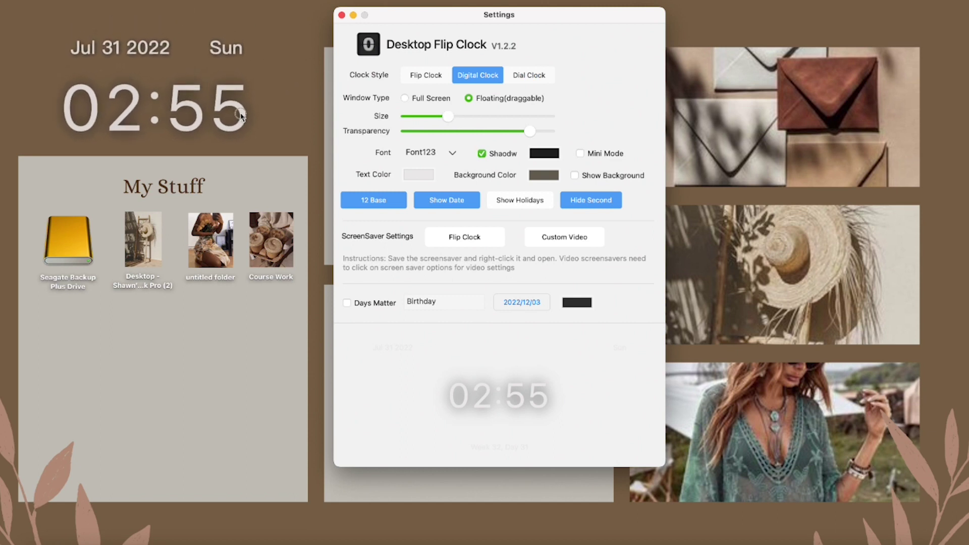
Step: Set the clock's window type to Full Screen and close the Settings window
left_click(318, 117)
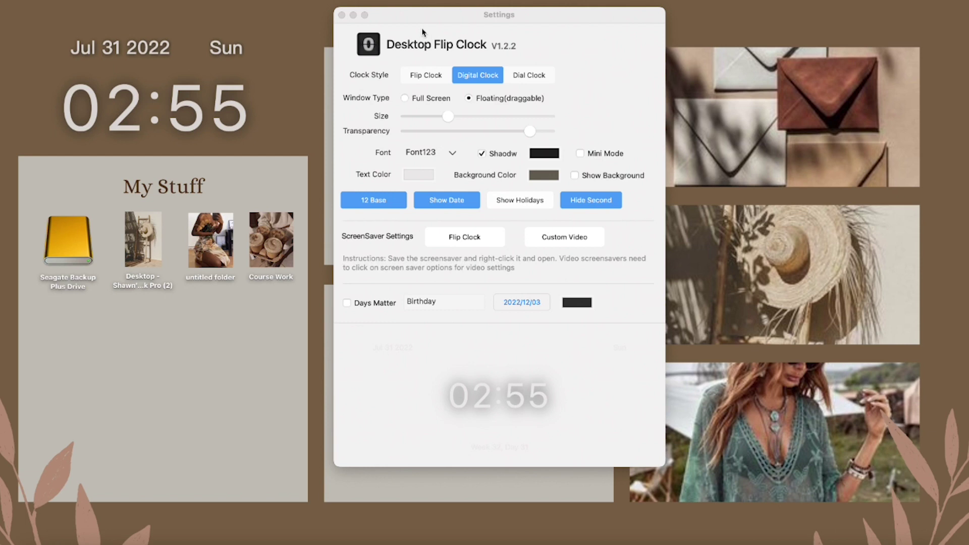
left_click(405, 99)
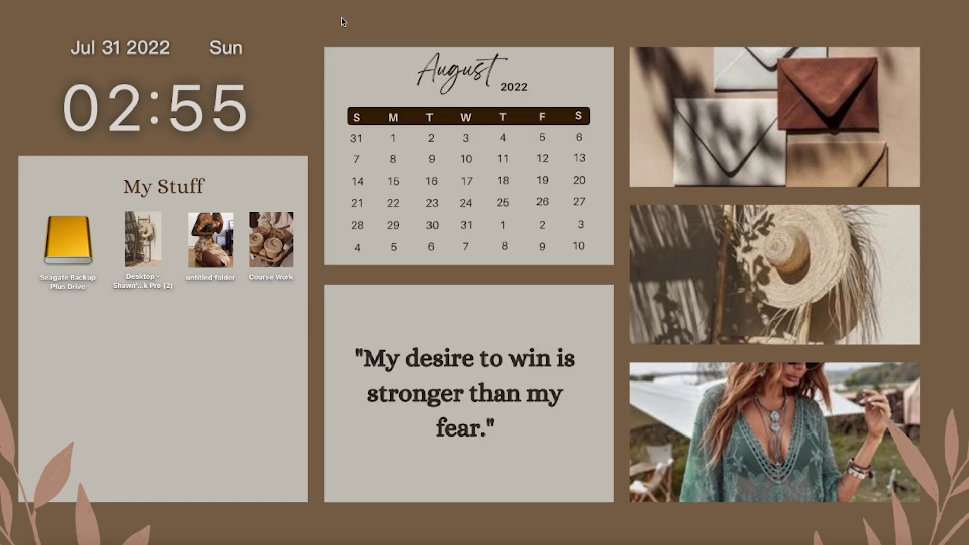
left_click(342, 15)
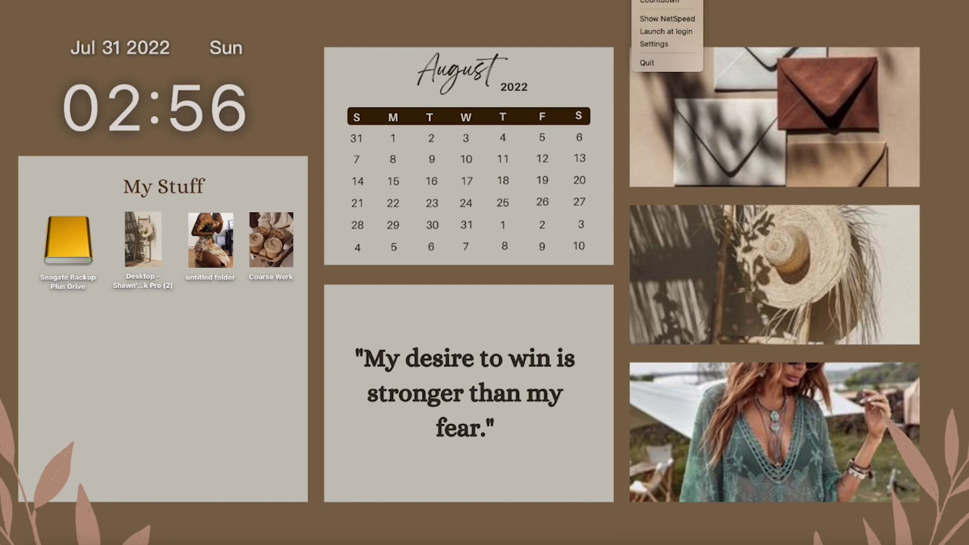
left_click(653, 46)
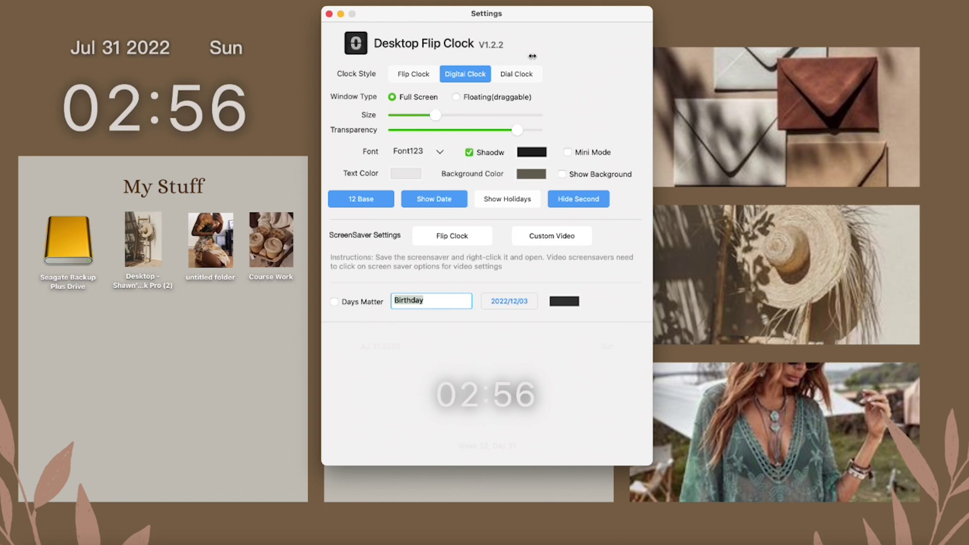
left_click(329, 14)
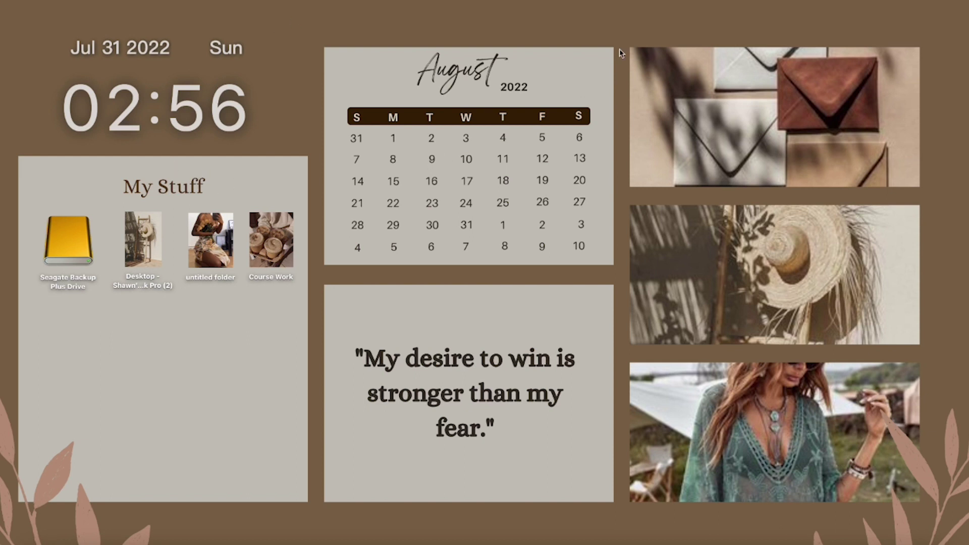
Step: Reopen the clock's Settings and set the window type to Floating(draggable)
left_click(656, 1)
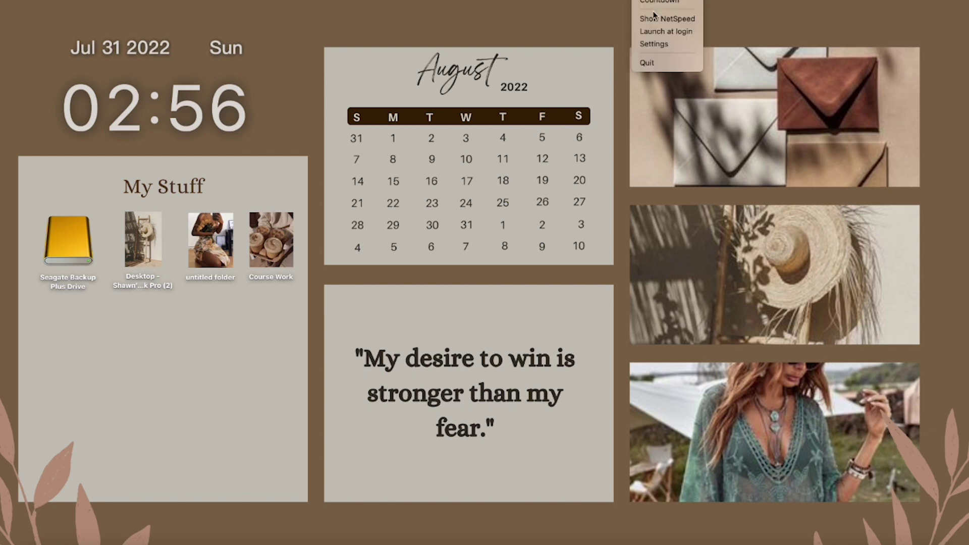
left_click(653, 44)
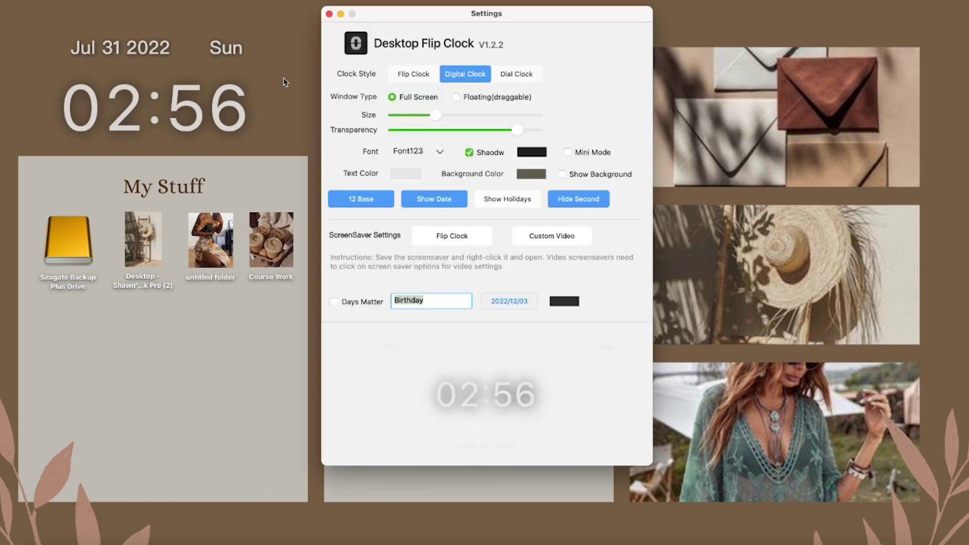
left_click(456, 98)
Step: Try the floating clock over the straw hat photo, and return it above the My Stuff panel with Settings open
left_click_drag(191, 107, 809, 286)
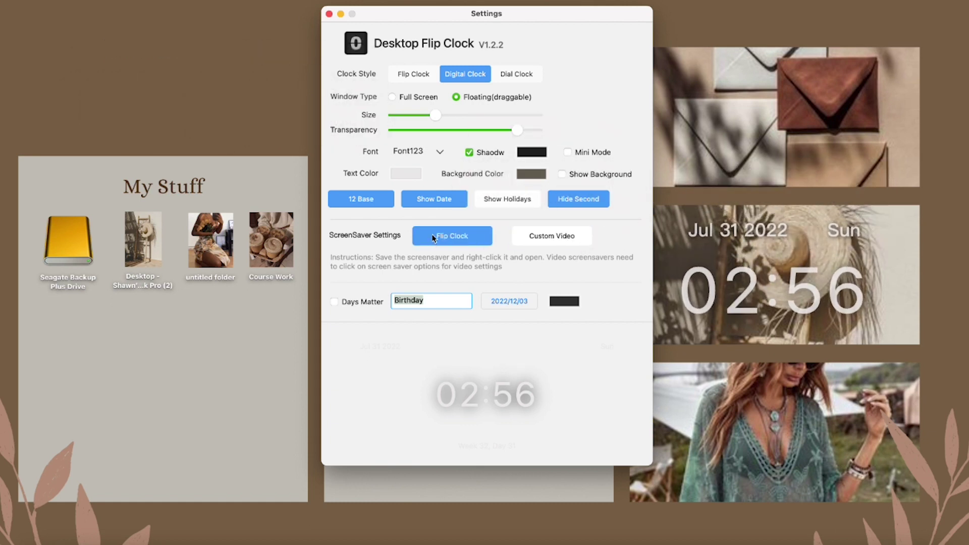
left_click(330, 13)
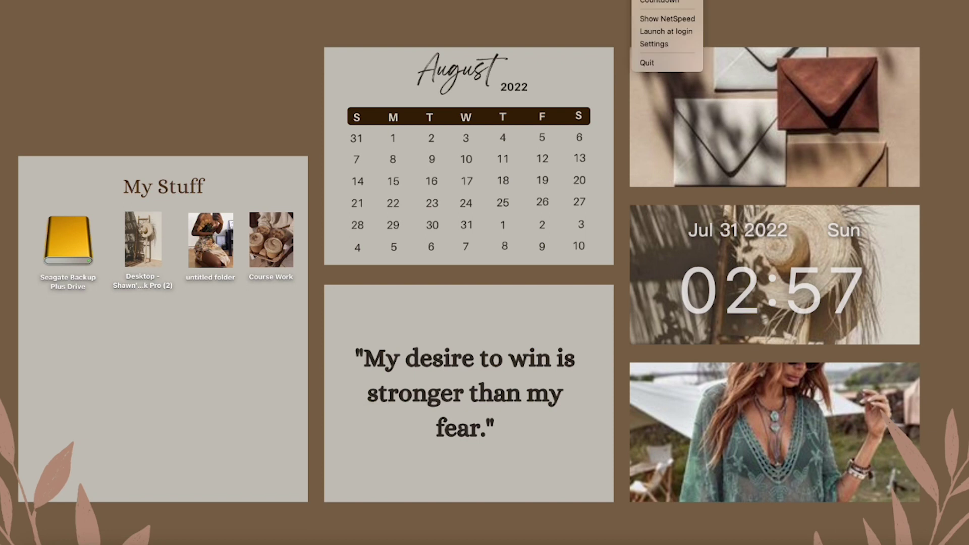
left_click(654, 44)
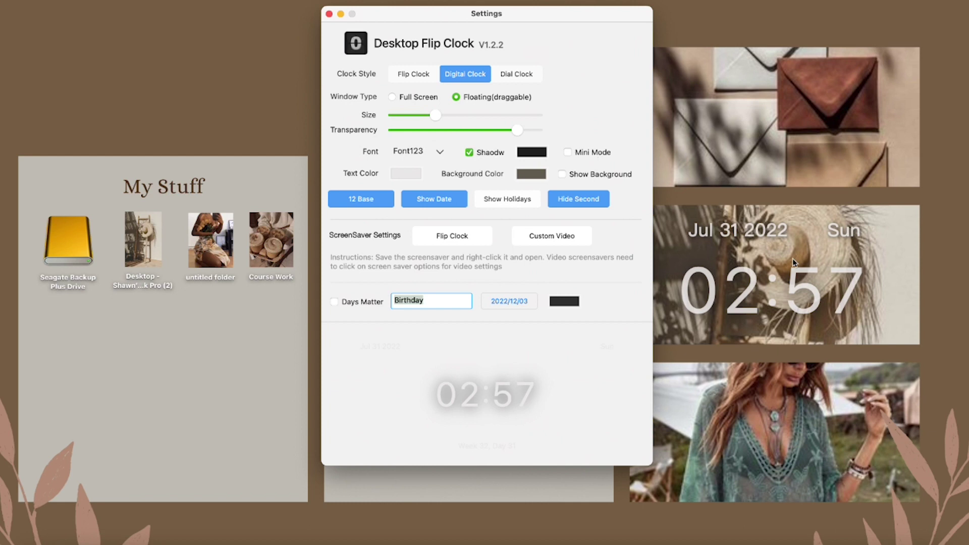
left_click_drag(762, 237, 168, 55)
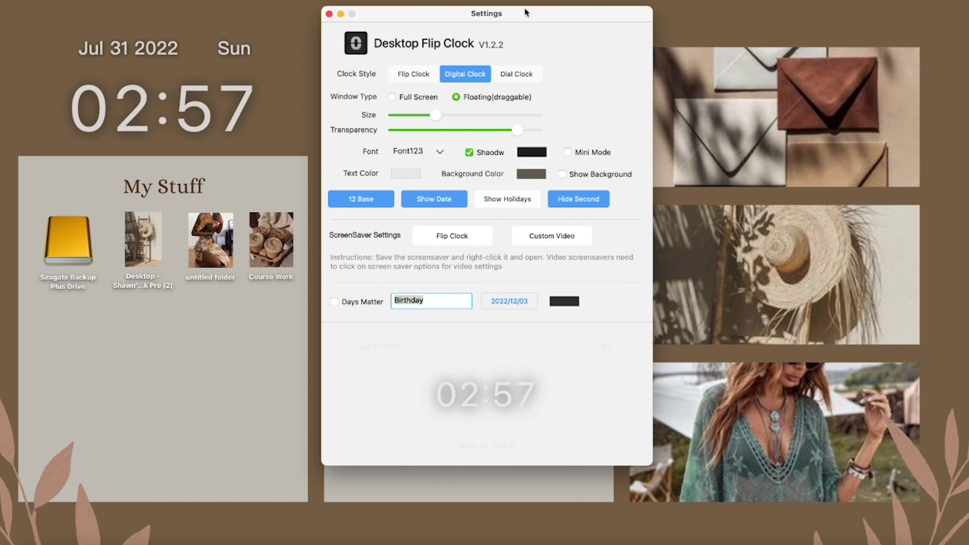
Step: Shrink the digital clock and try it in the My Stuff panel's lower corner and on the bottom photo of the woman
left_click_drag(526, 11, 548, 14)
left_click_drag(456, 121, 425, 119)
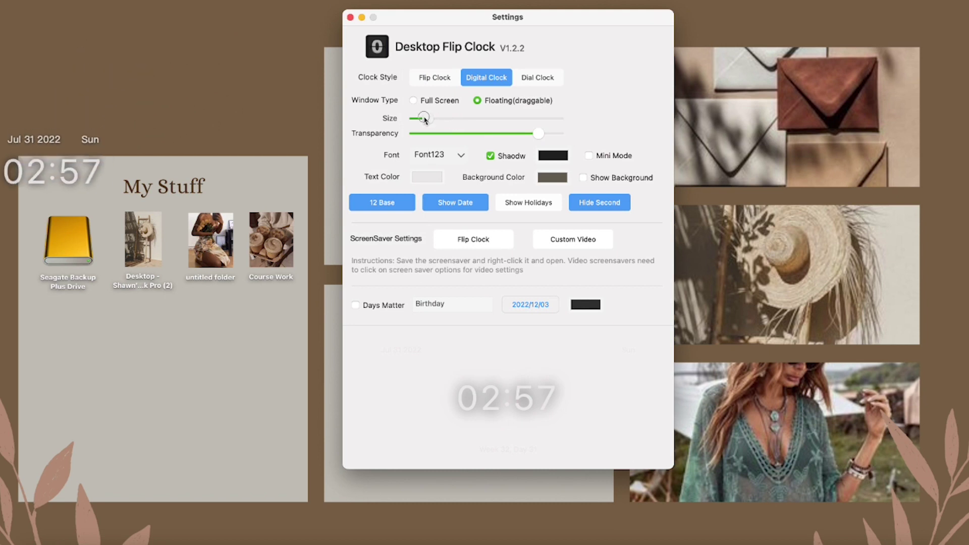
left_click_drag(66, 138, 235, 451)
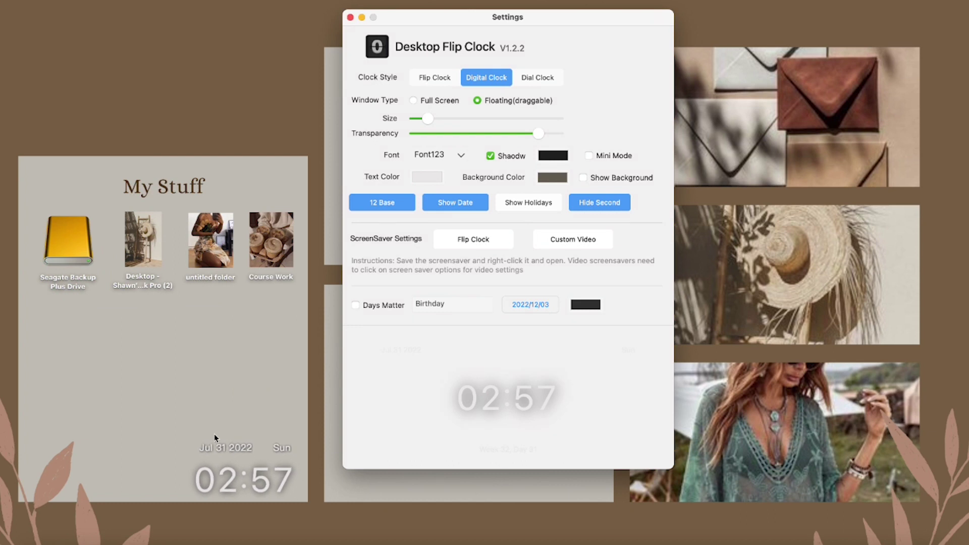
left_click_drag(247, 452, 863, 459)
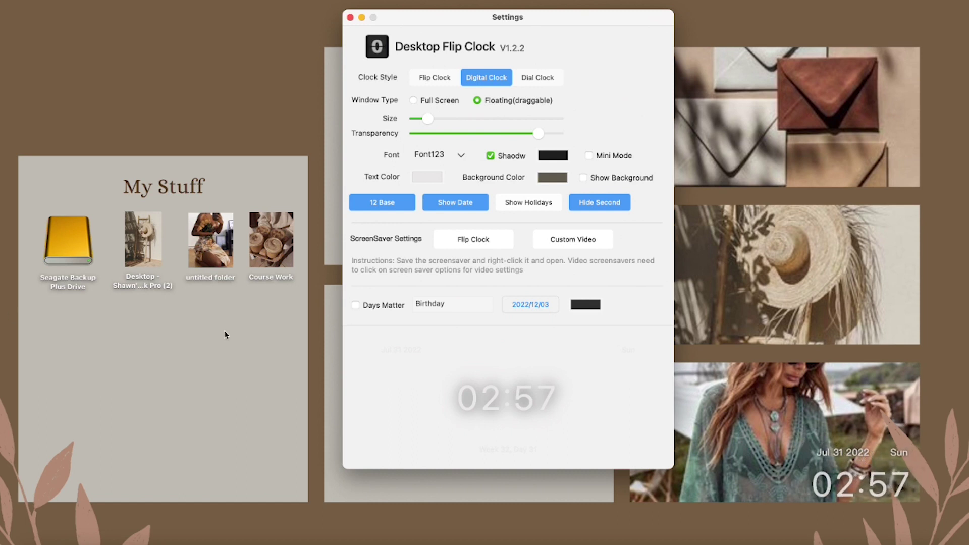
Step: Enlarge the digital clock again, center it above the My Stuff panel and close the Settings window
left_click_drag(428, 119, 440, 119)
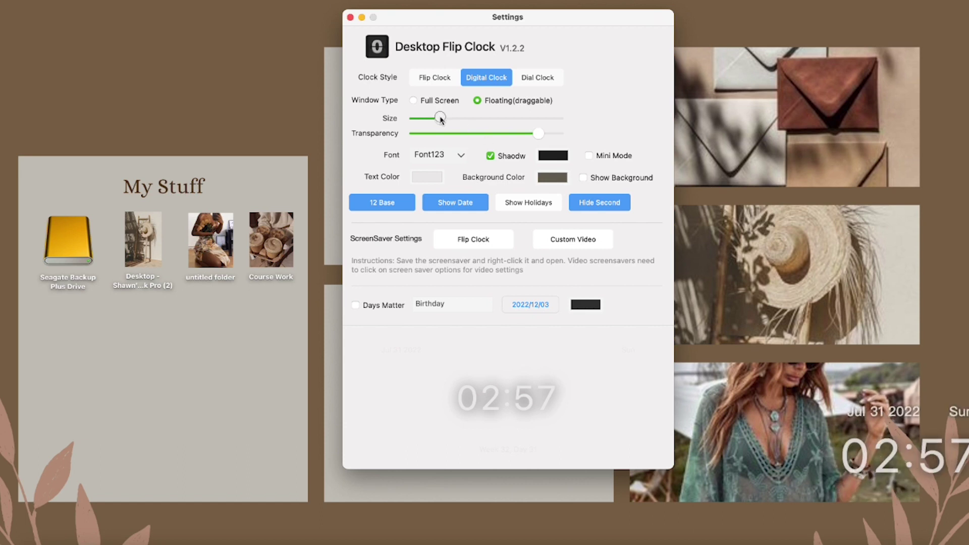
left_click_drag(893, 416, 130, 77)
left_click_drag(441, 119, 457, 119)
left_click_drag(215, 21, 161, 50)
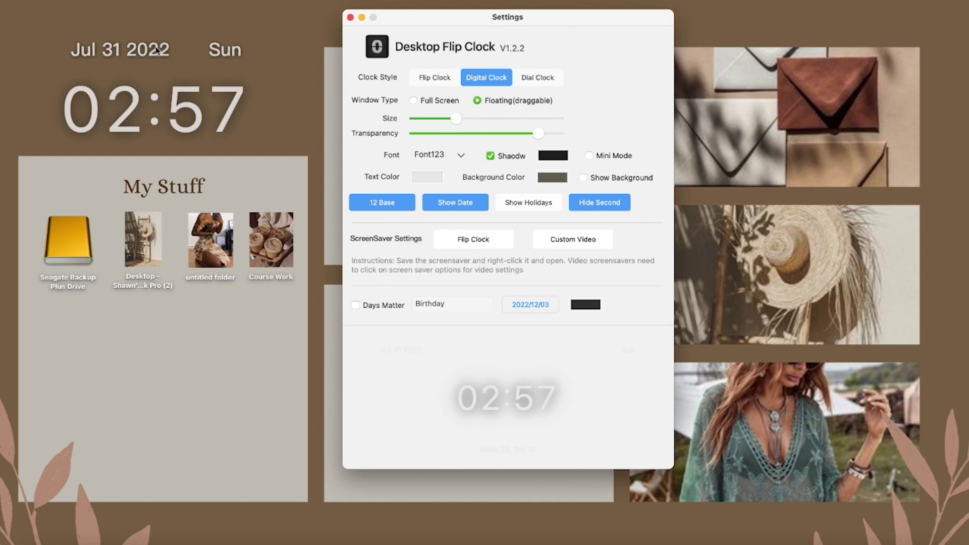
left_click(350, 17)
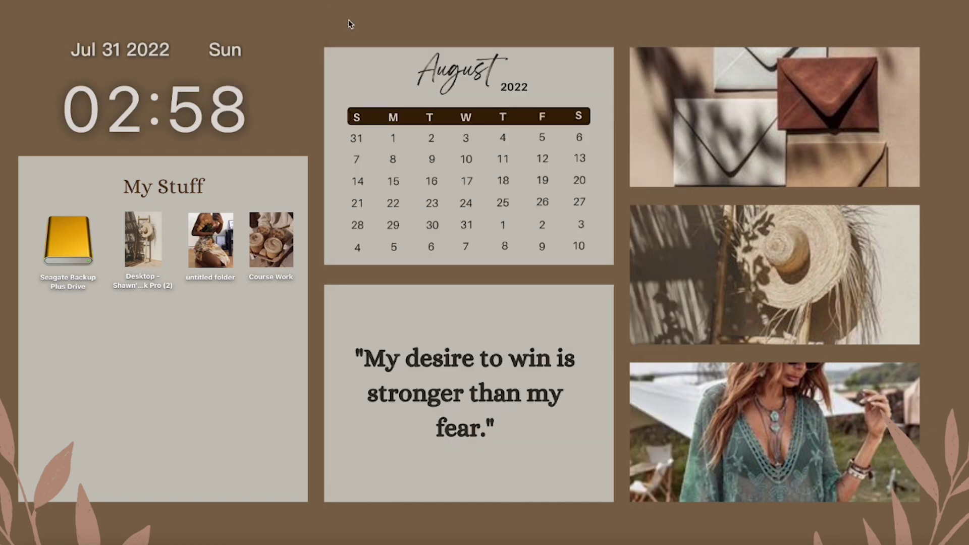